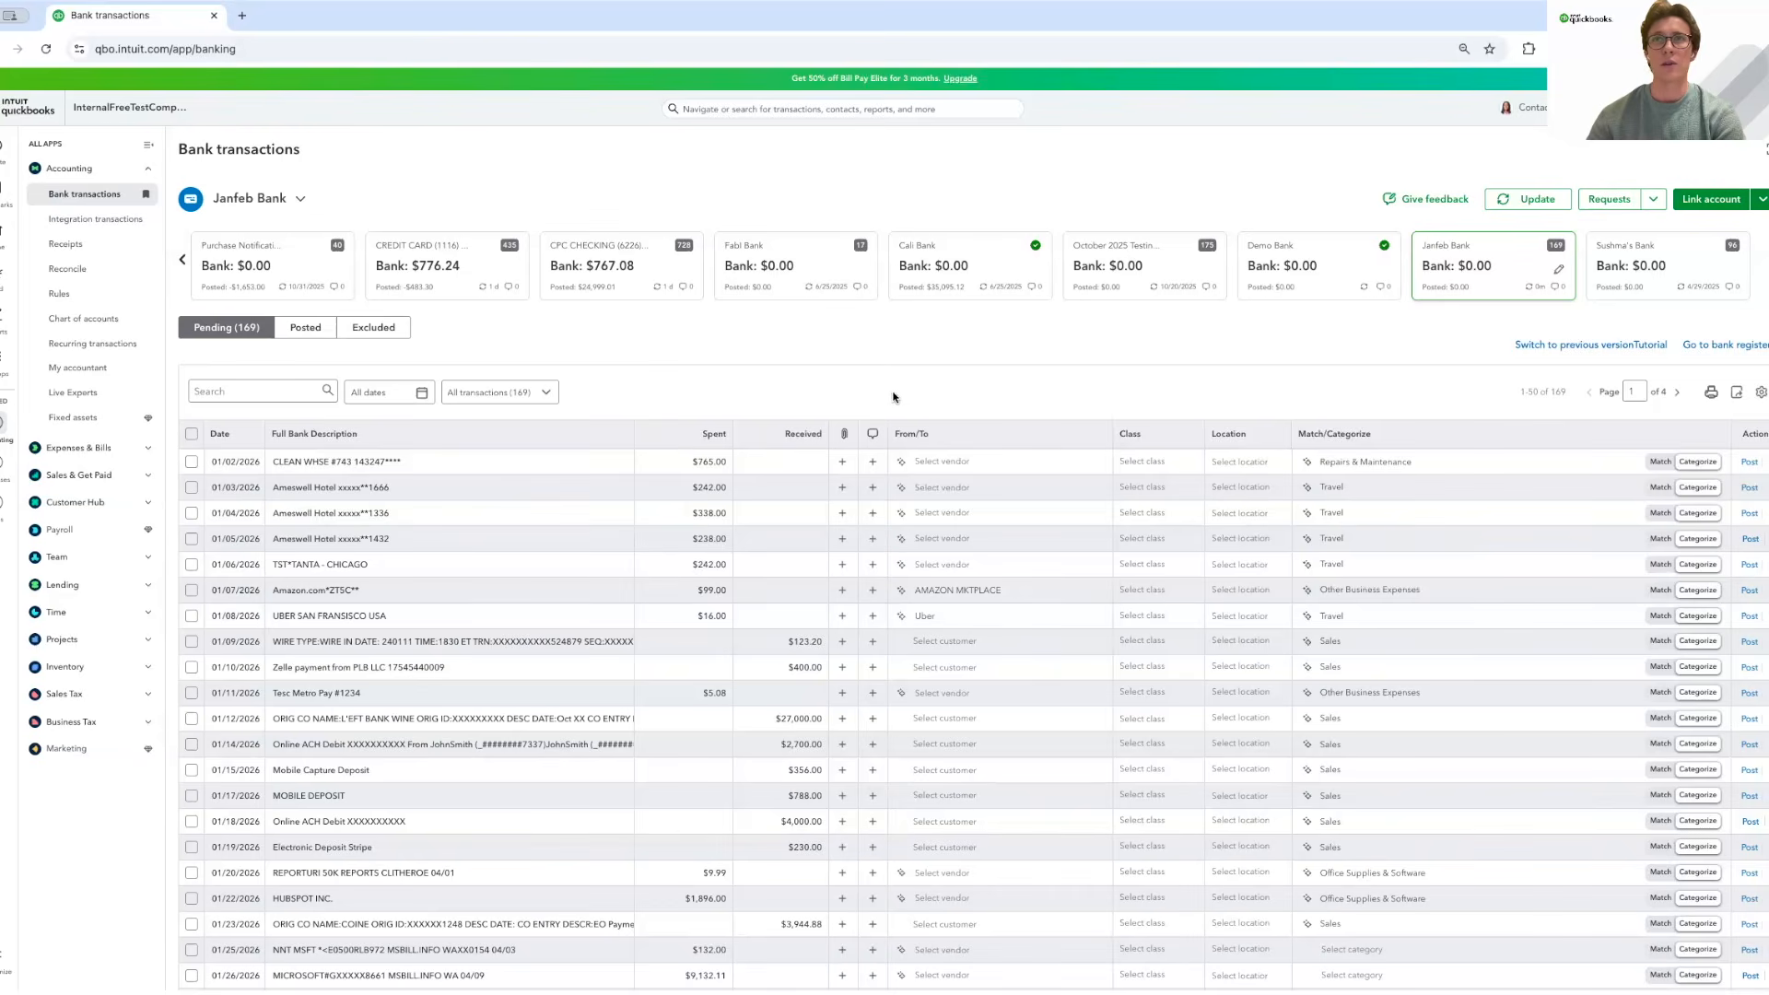
On the 01/02 $765.00 CLEAN WHSE row, add a request asking if it was client-job cleaning supplies.
{"action": "left_click", "coordinate": [873, 463]}
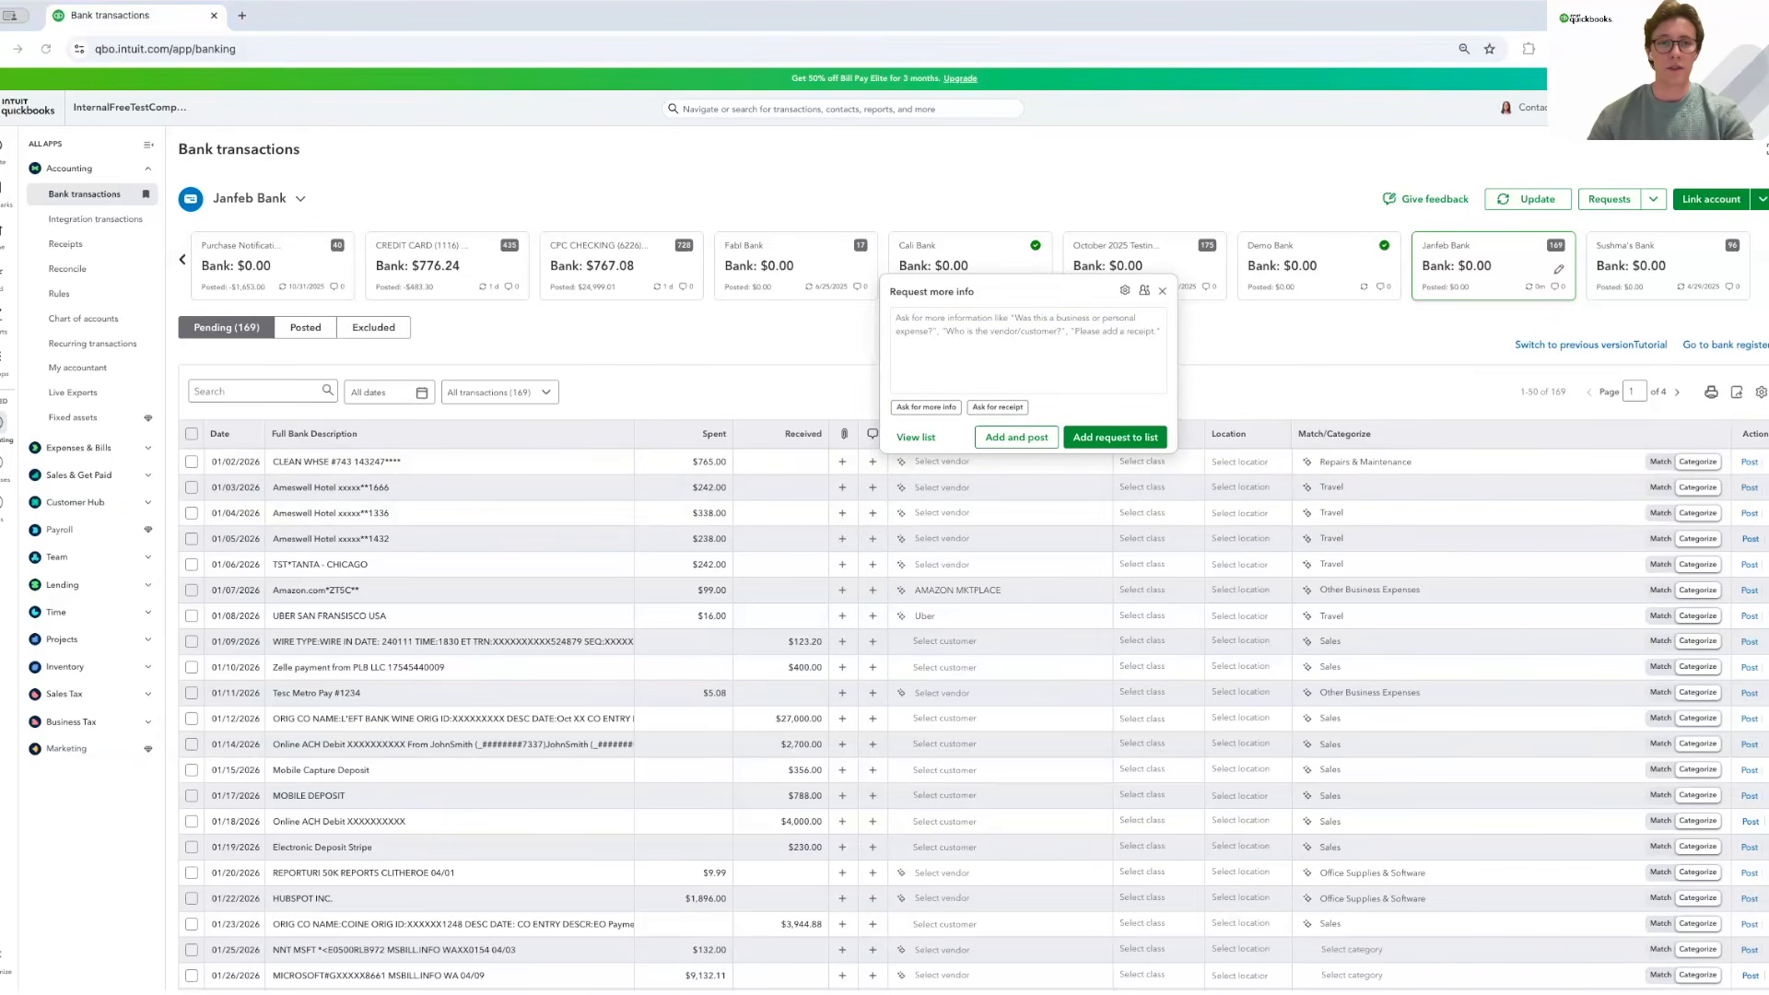
{"action": "left_click", "coordinate": [970, 339]}
{"action": "type", "text": "This looks like bulk supplies. Can you confirm these were cleaning-related items for client jobs?"}
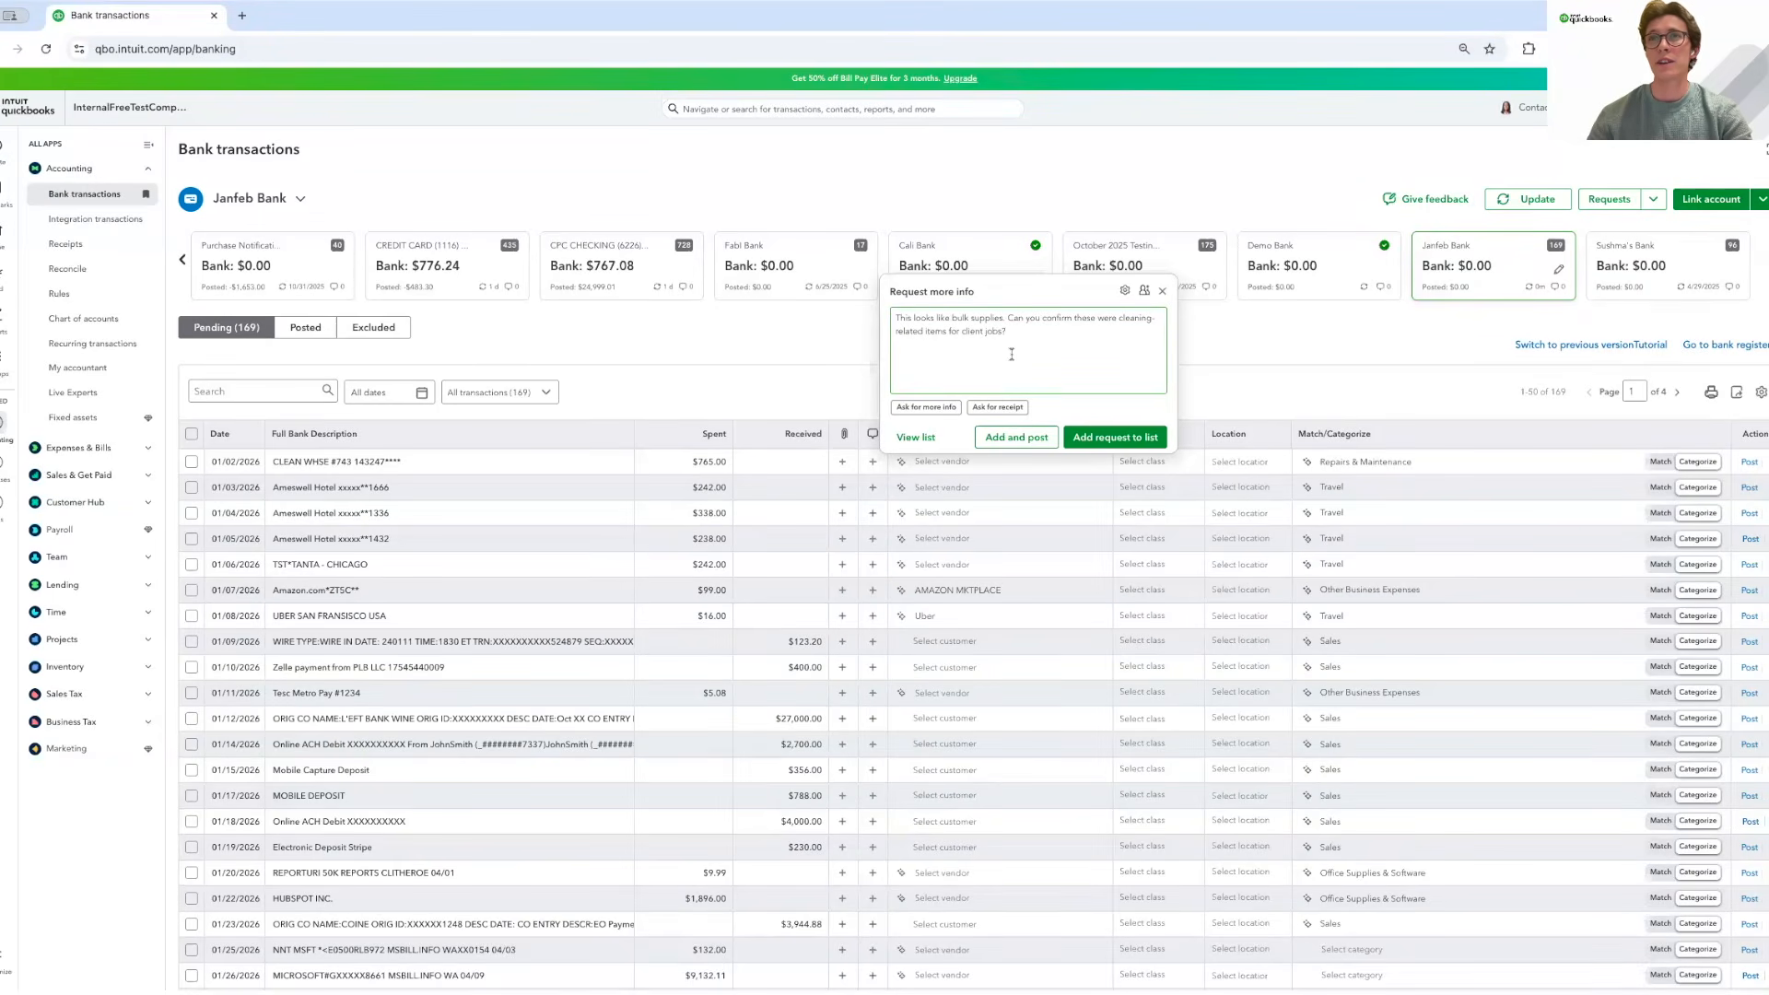
{"action": "left_click", "coordinate": [1102, 440]}
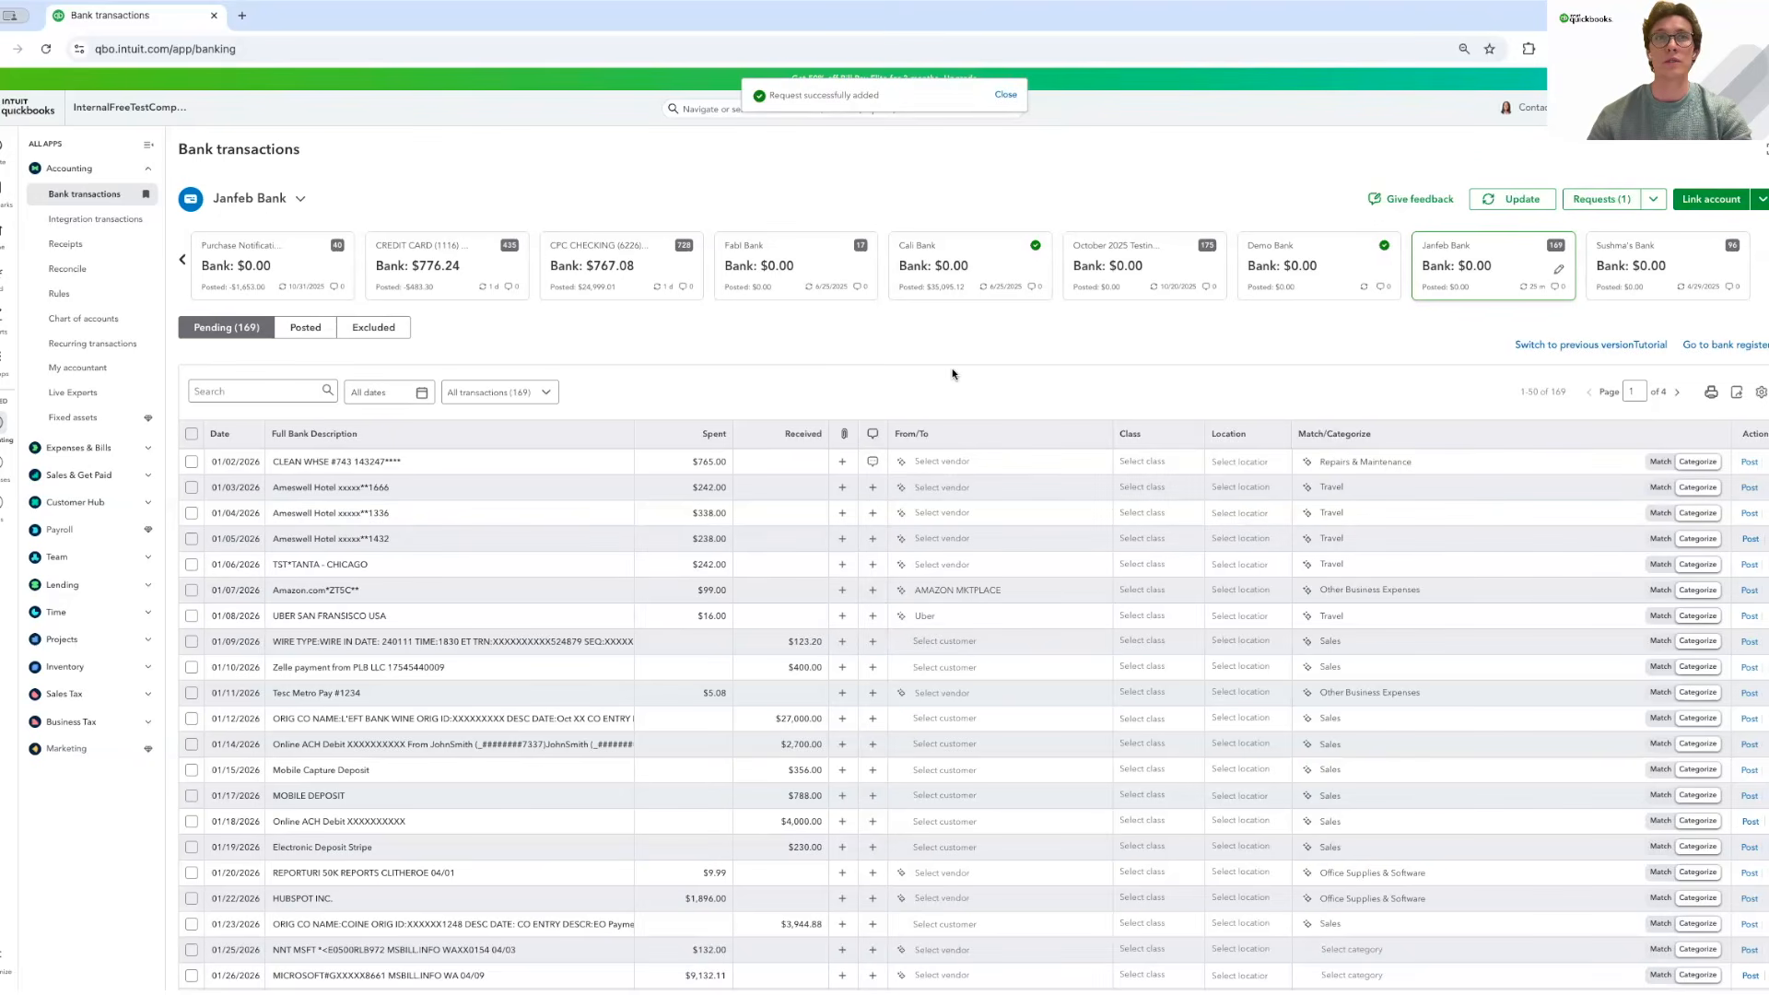
Select the 01/03, 01/04 and 01/05 Ameswell Hotel charges and add one business-travel question.
{"action": "left_click", "coordinate": [192, 488]}
{"action": "left_click", "coordinate": [192, 513]}
{"action": "left_click", "coordinate": [192, 539]}
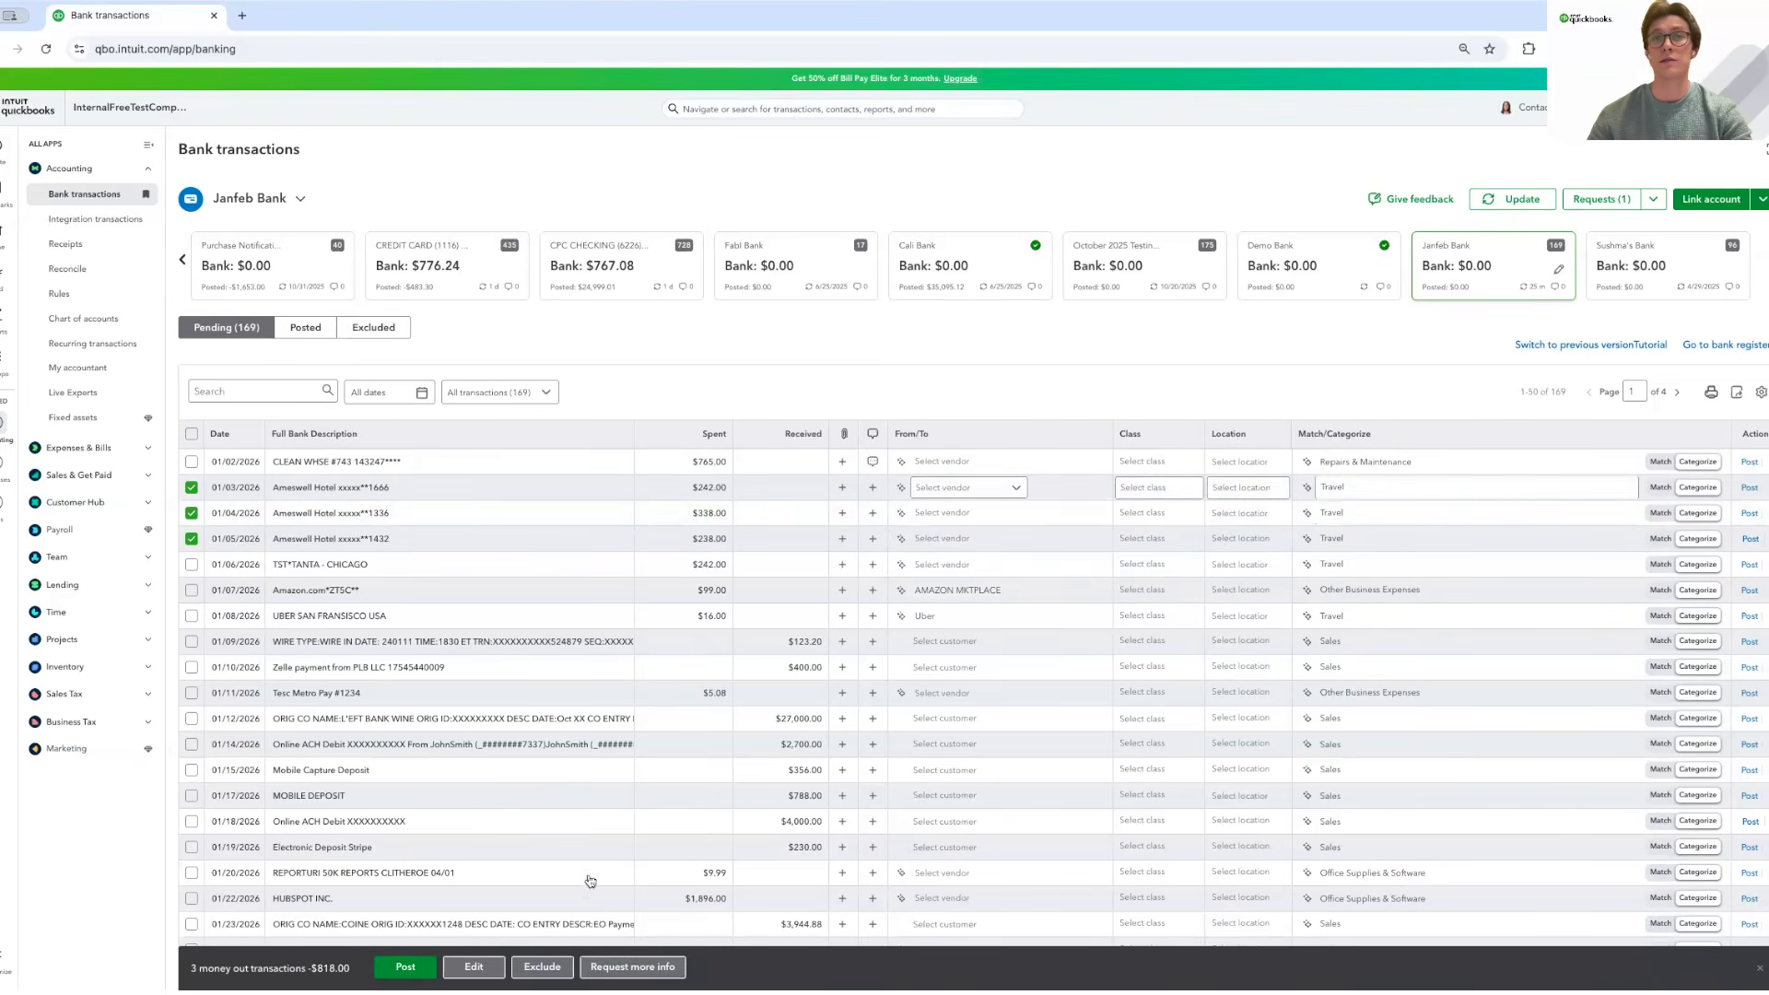
{"action": "left_click", "coordinate": [632, 966]}
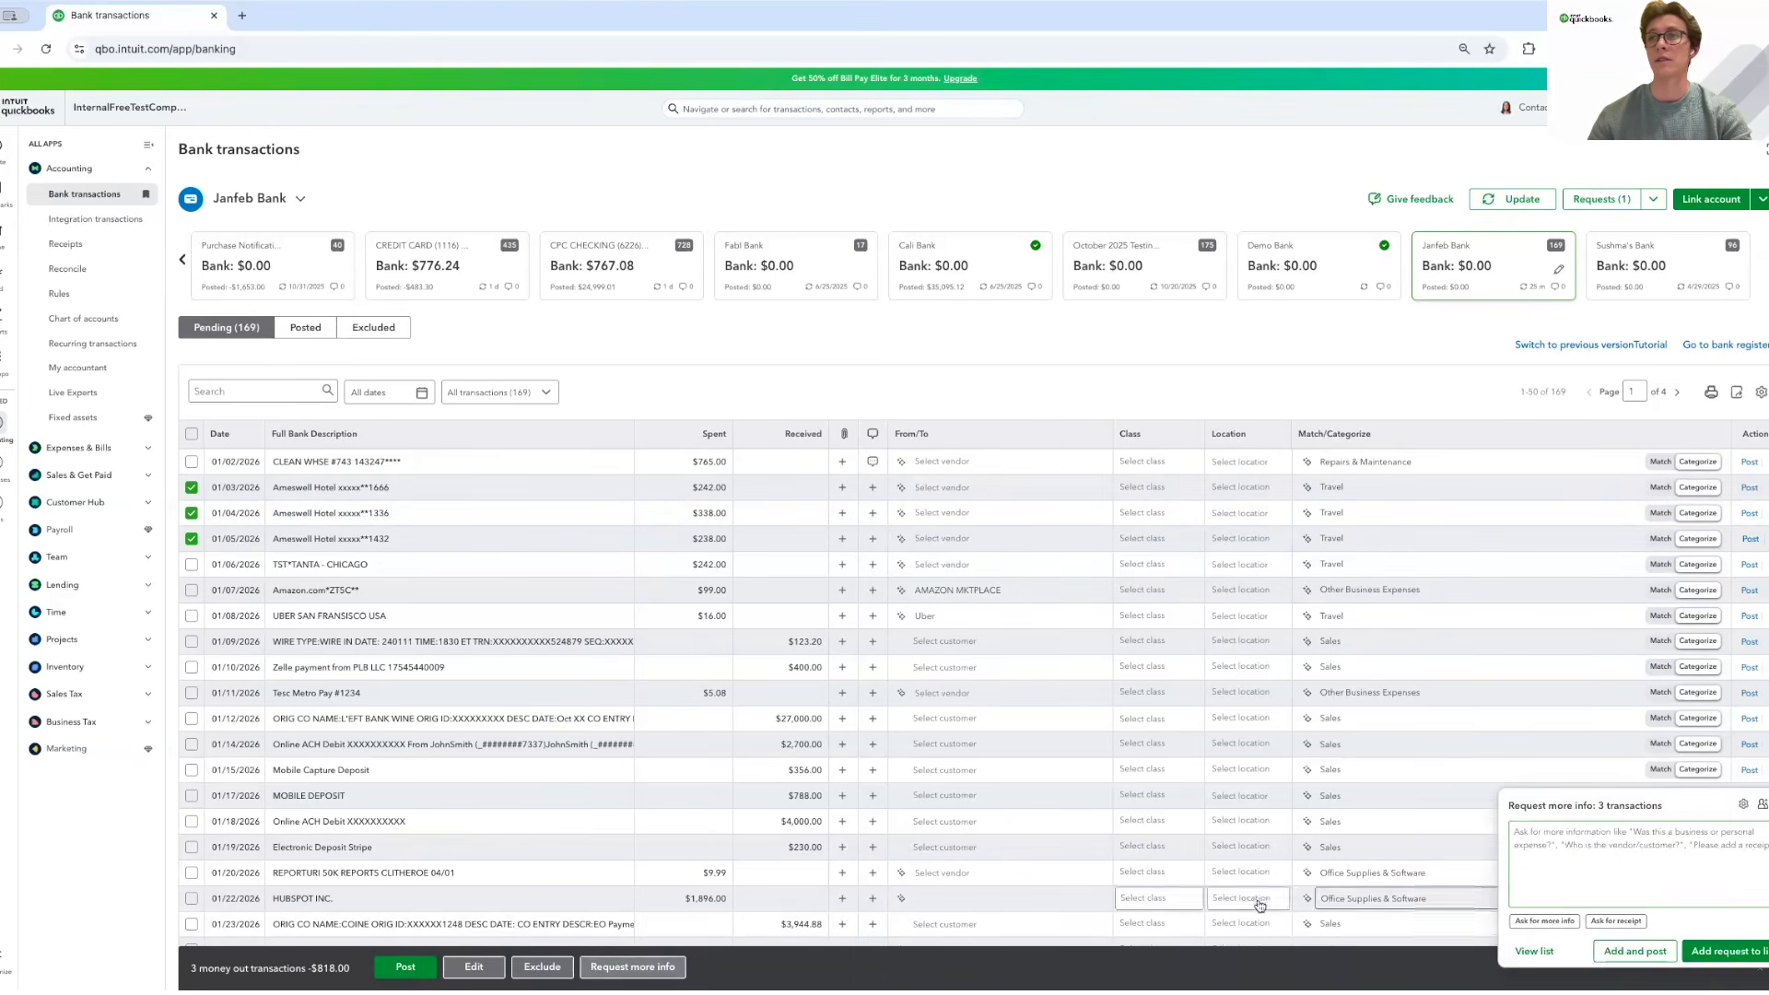
{"action": "key", "text": "super+Tab"}
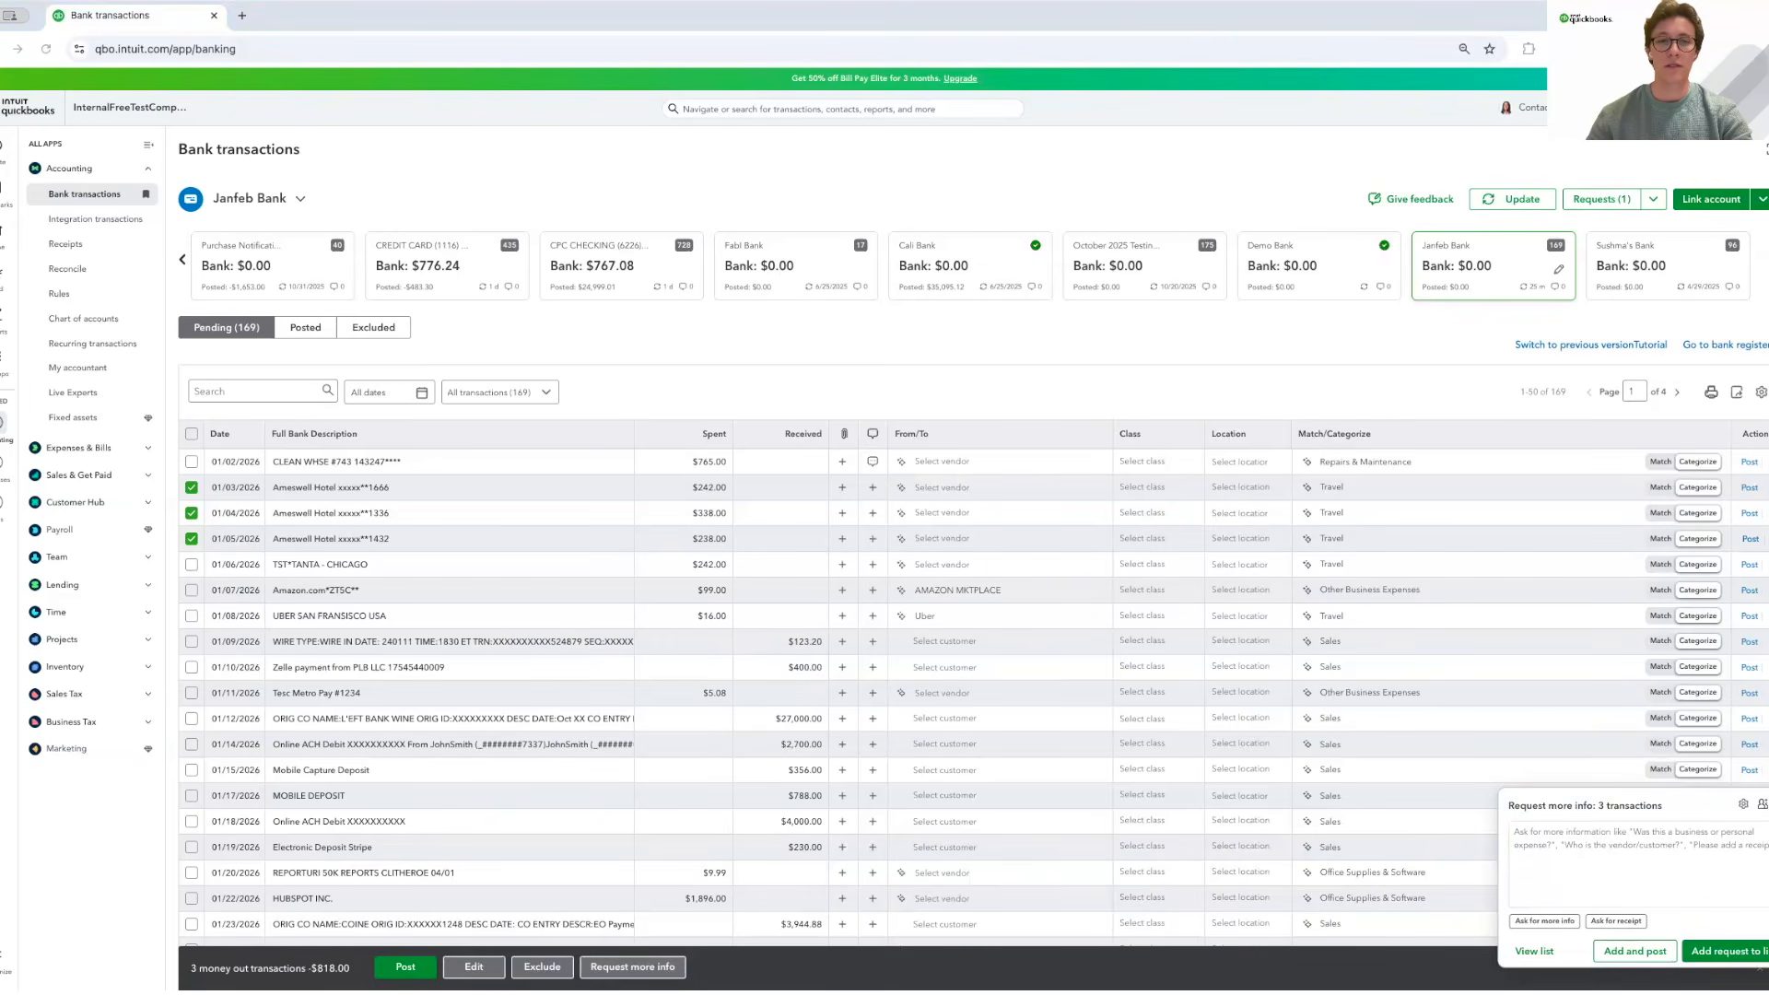
{"action": "left_click", "coordinate": [1566, 841]}
{"action": "type", "text": "Unusually frequent hotel charges—can you confirm if these are for business travel?"}
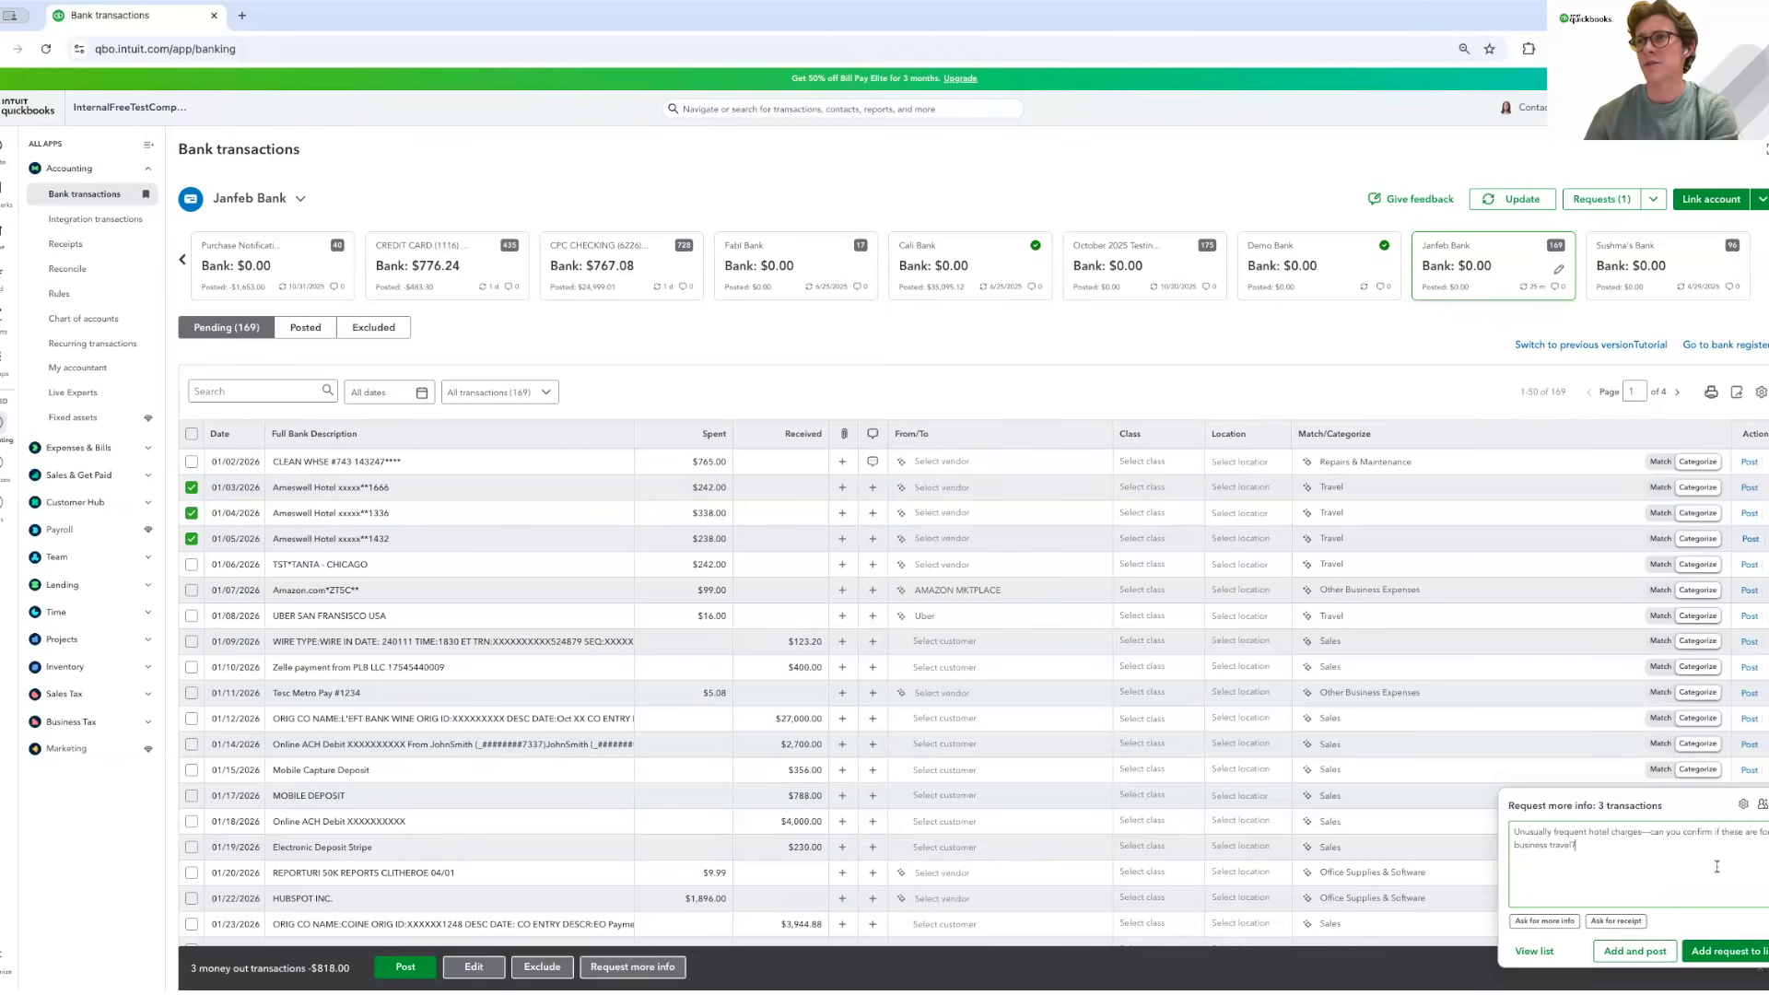
{"action": "left_click", "coordinate": [1716, 953]}
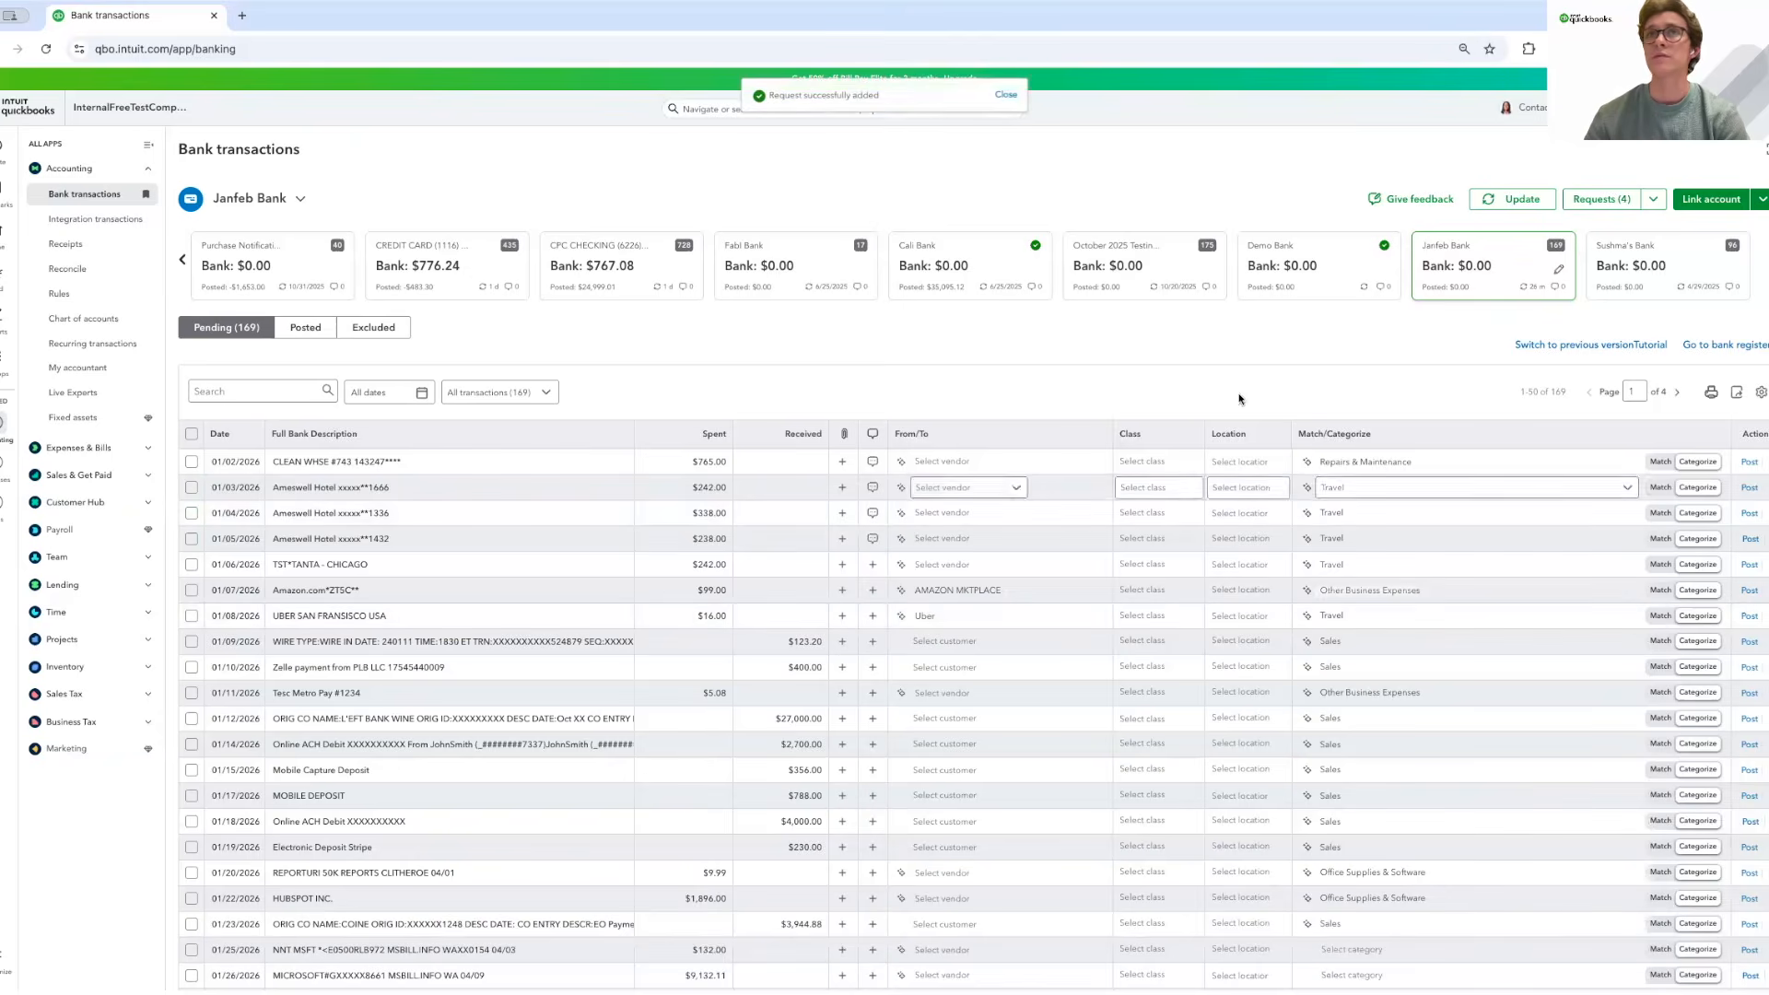
Add the standard 'Can you add the receipt?' request to the 01/07 $99.00 Amazon charge.
{"action": "left_click", "coordinate": [873, 590]}
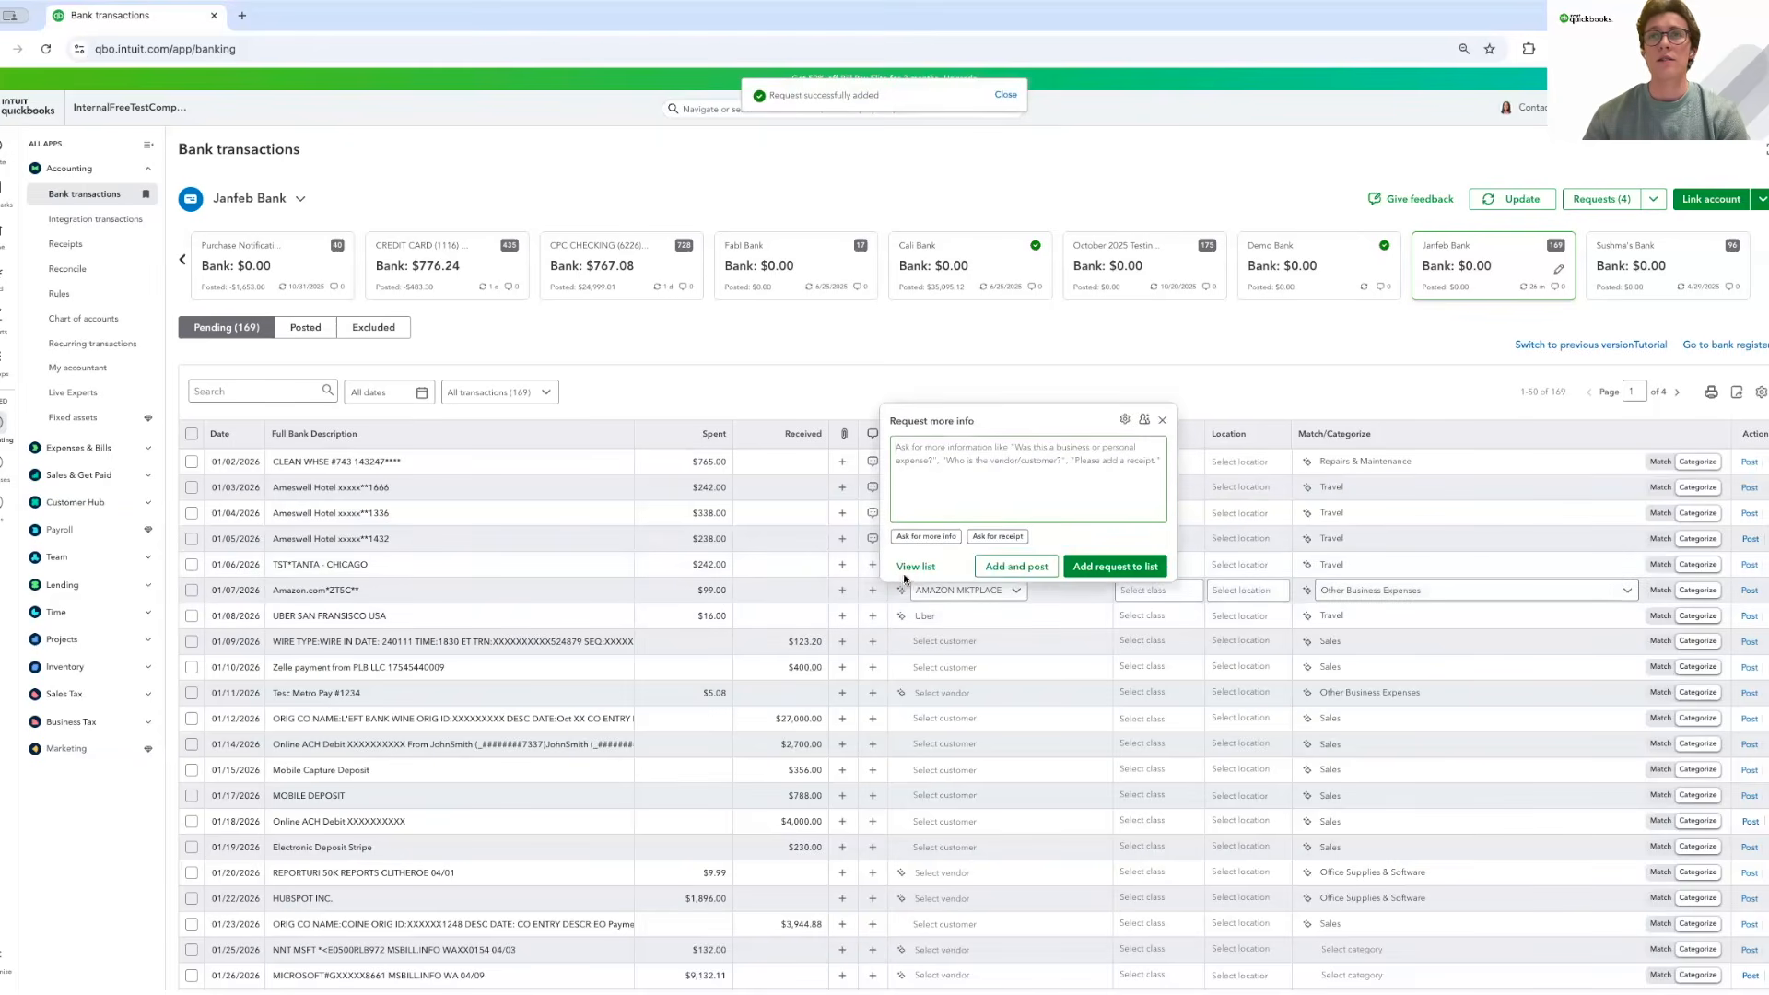
{"action": "left_click", "coordinate": [1006, 543]}
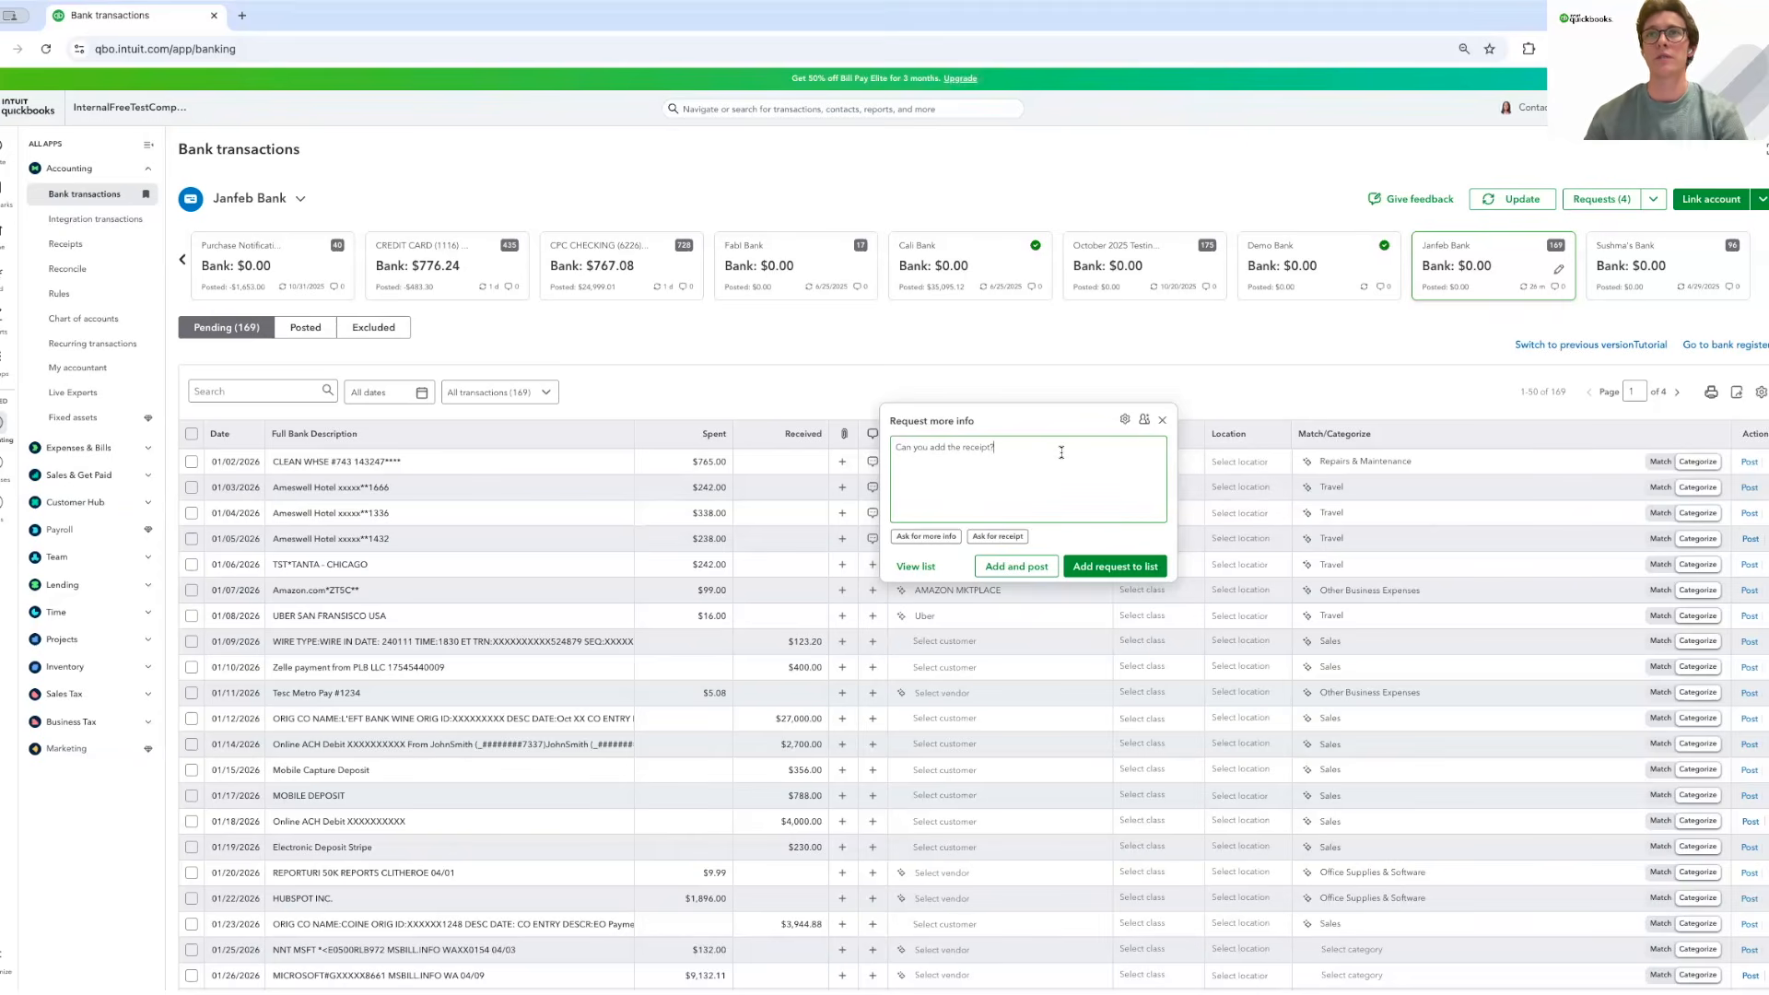
{"action": "left_click", "coordinate": [1116, 568]}
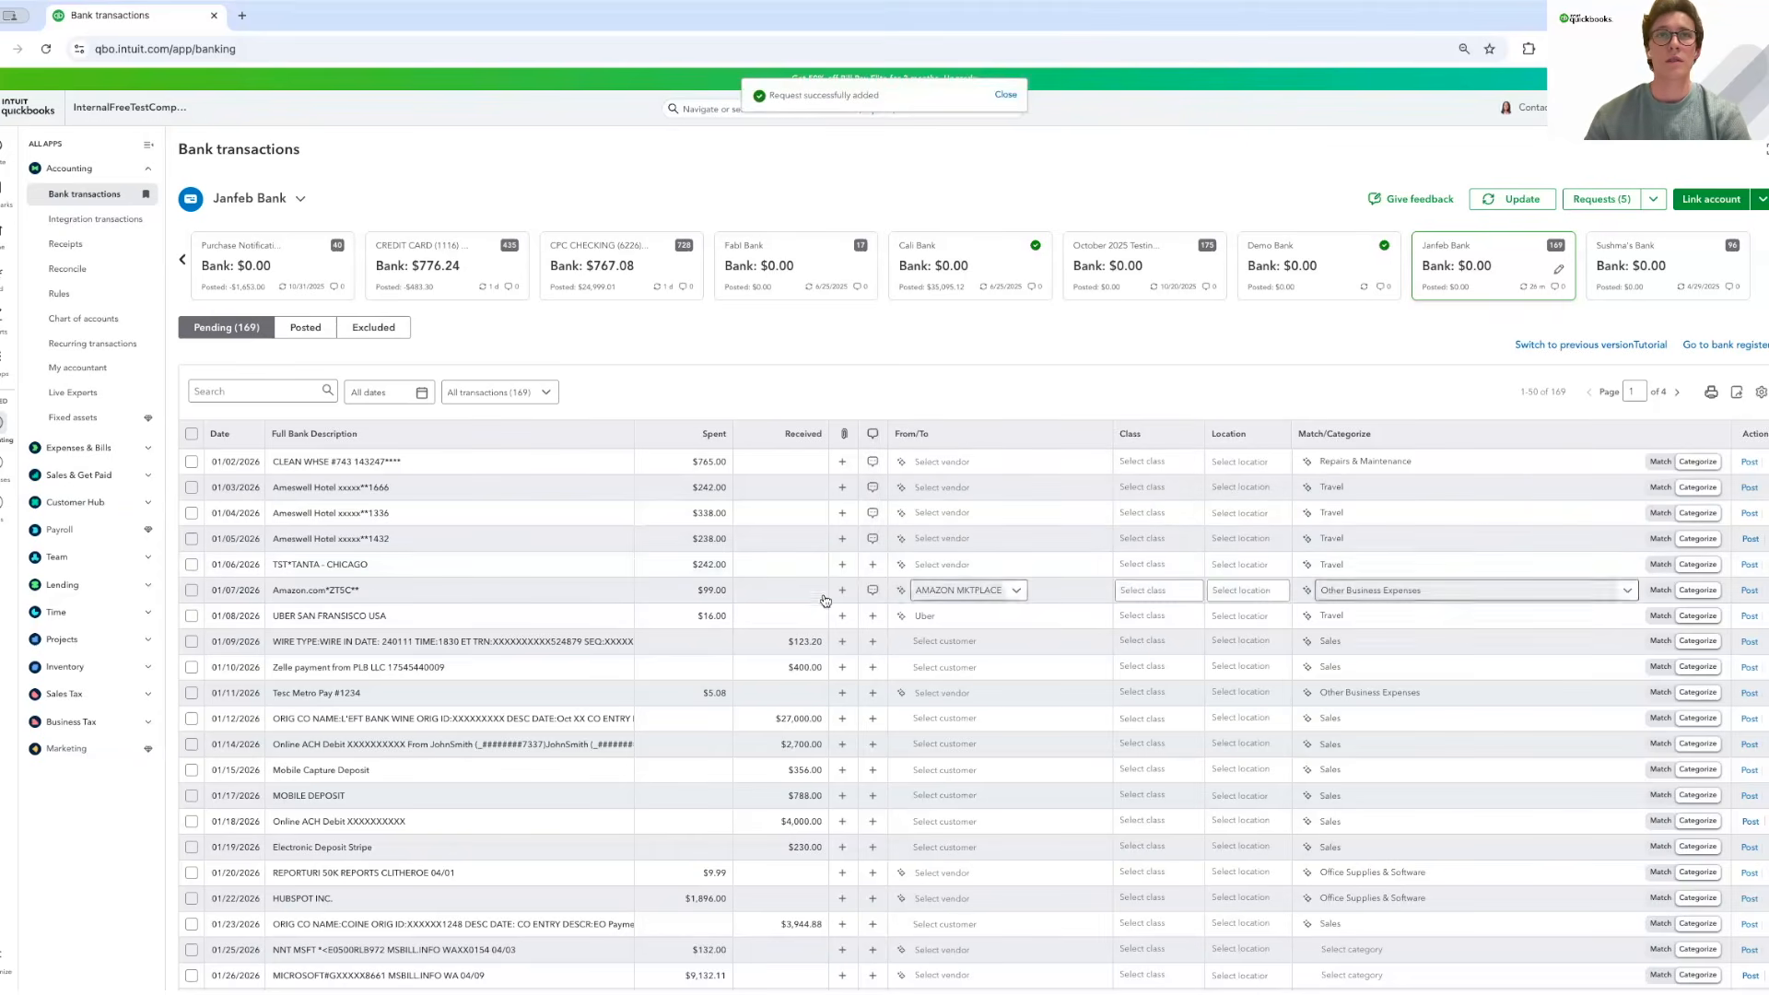
Request details on the 01/06 $242.00 TST*TANTA - CHICAGO charge and post it.
{"action": "left_click", "coordinate": [874, 567]}
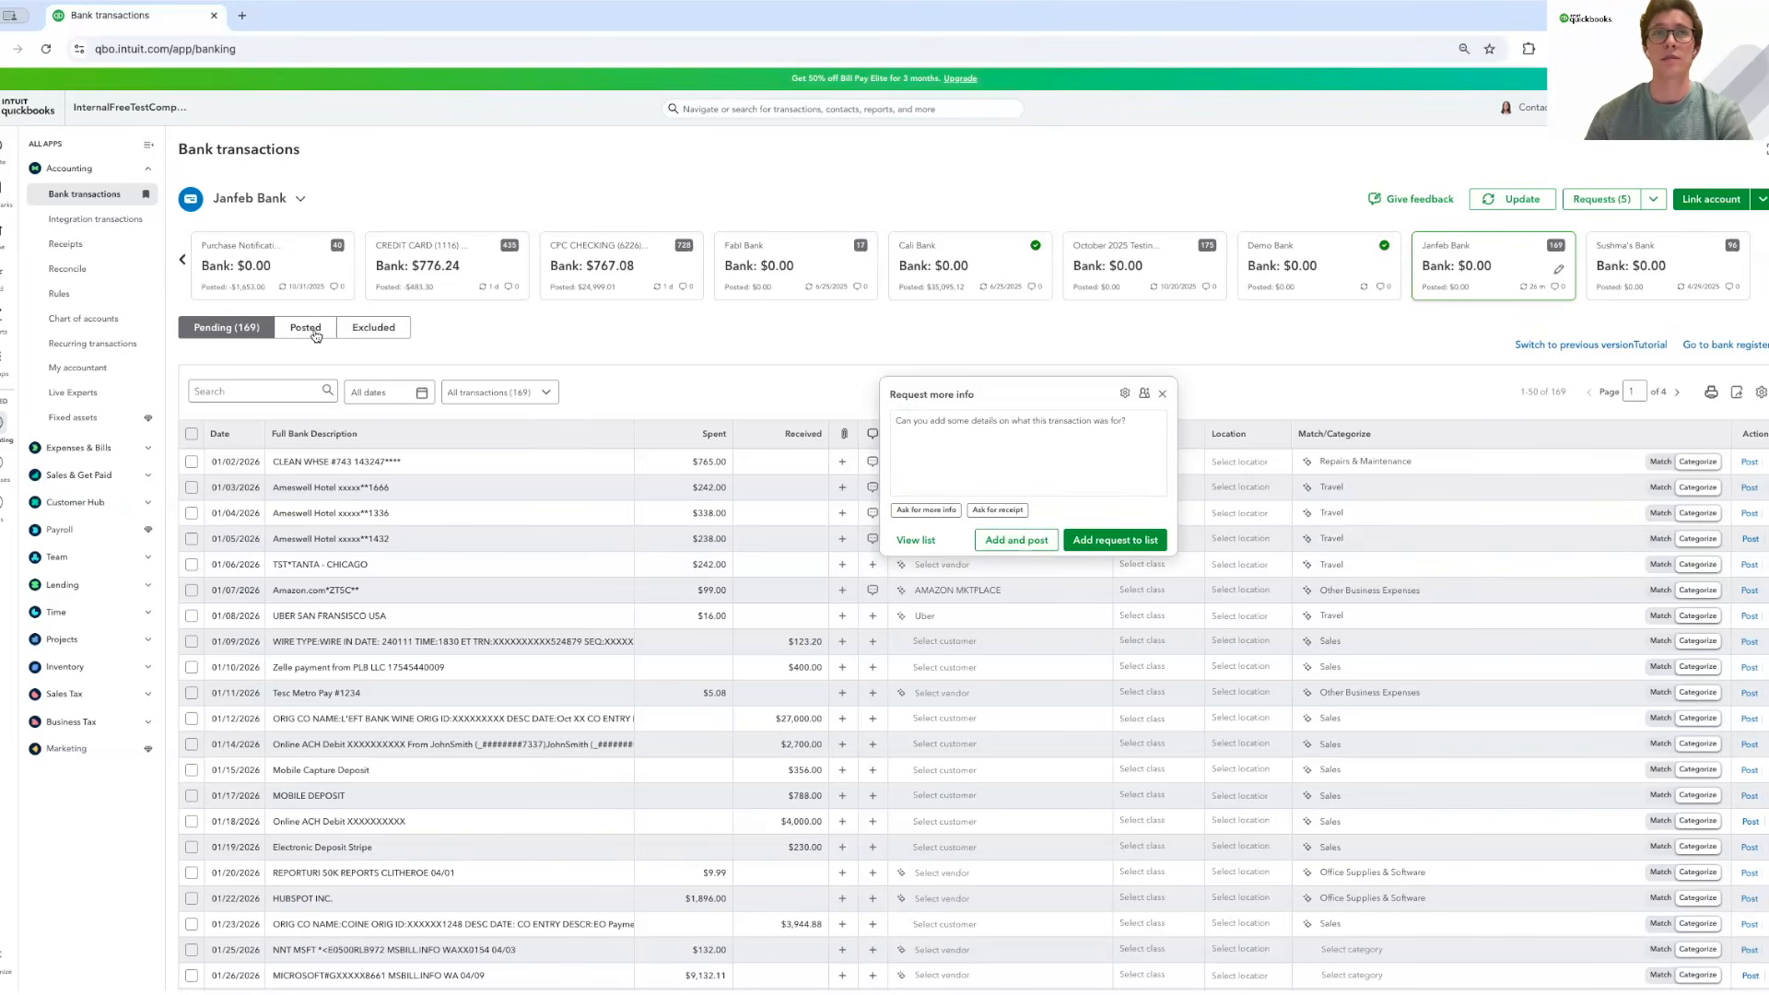
{"action": "left_click", "coordinate": [1034, 541]}
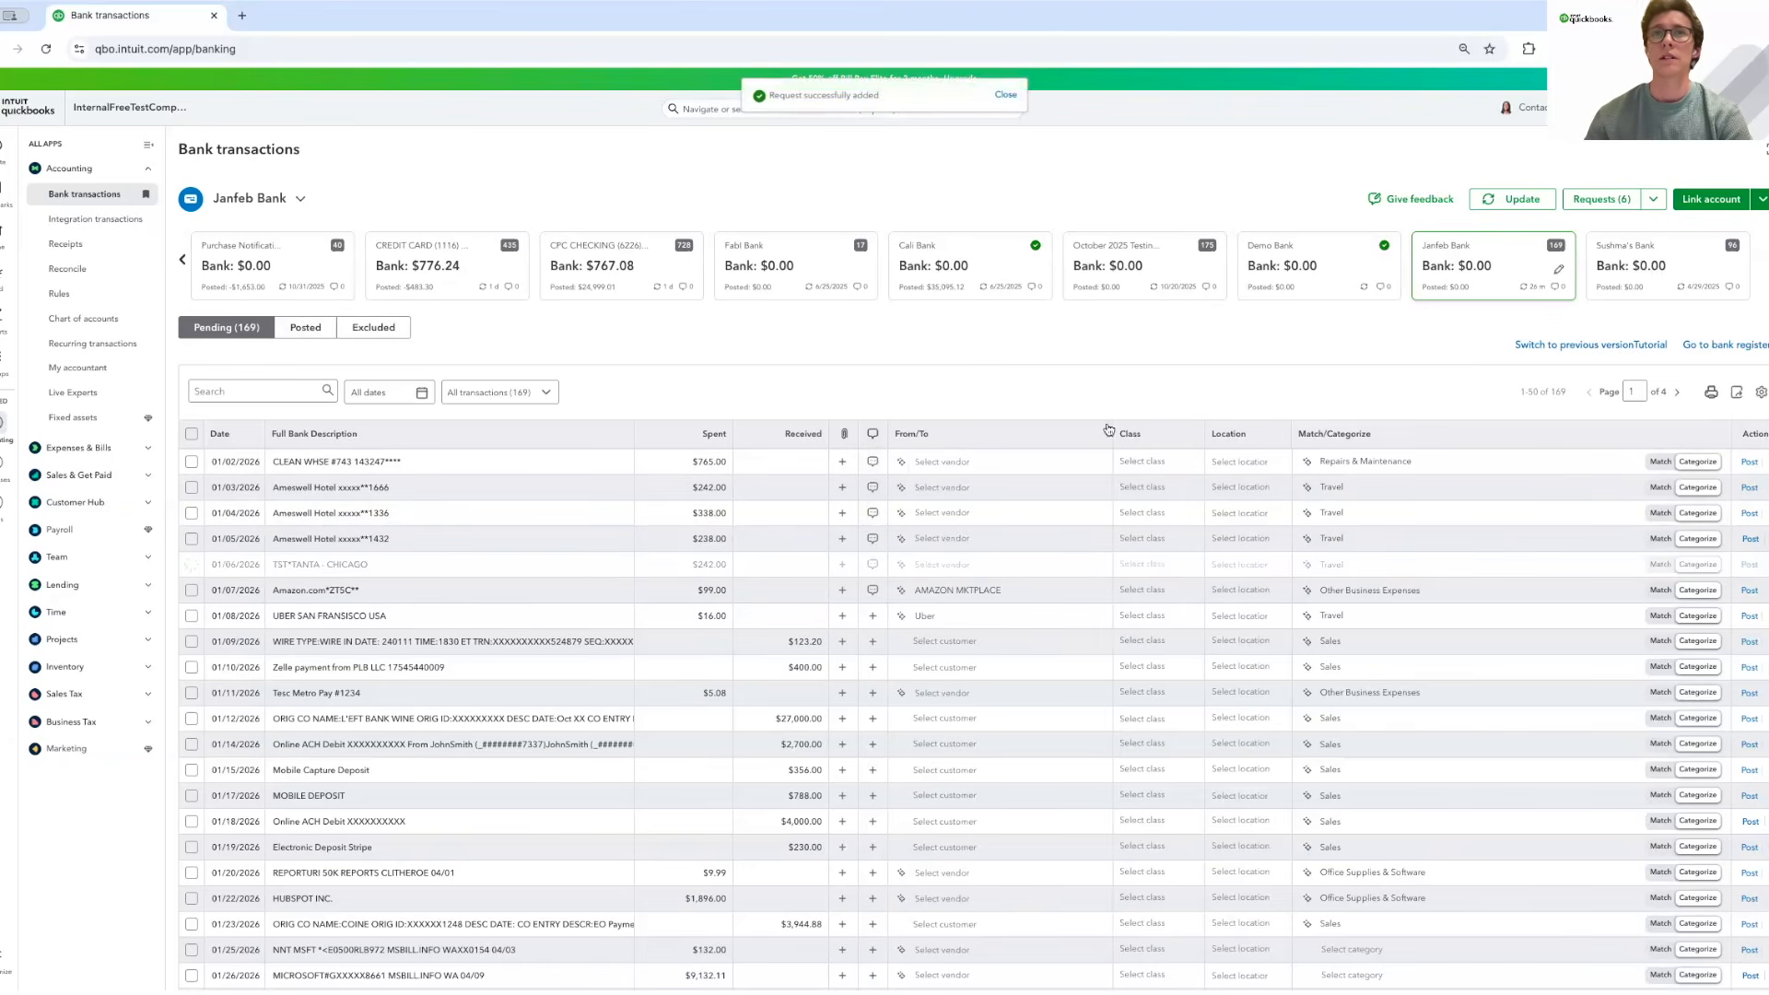
Open the Requests (6) list and its Request Settings dialog.
{"action": "left_click", "coordinate": [1602, 205]}
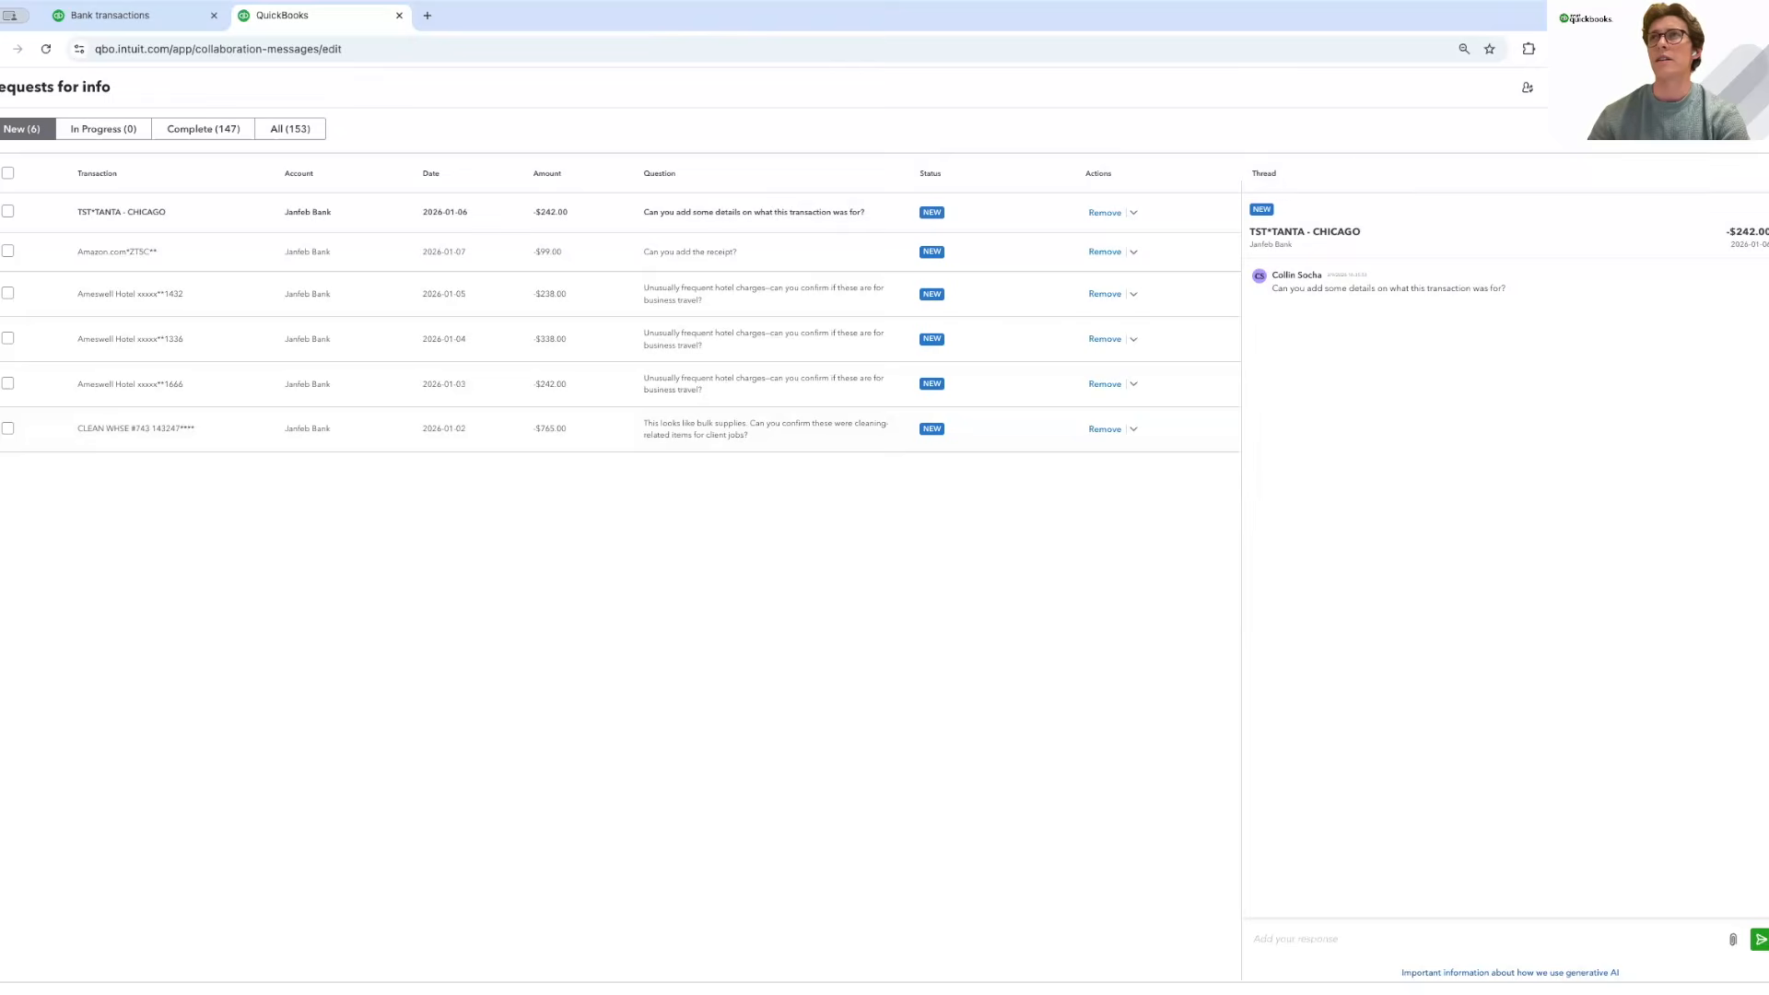
{"action": "left_click", "coordinate": [1527, 88]}
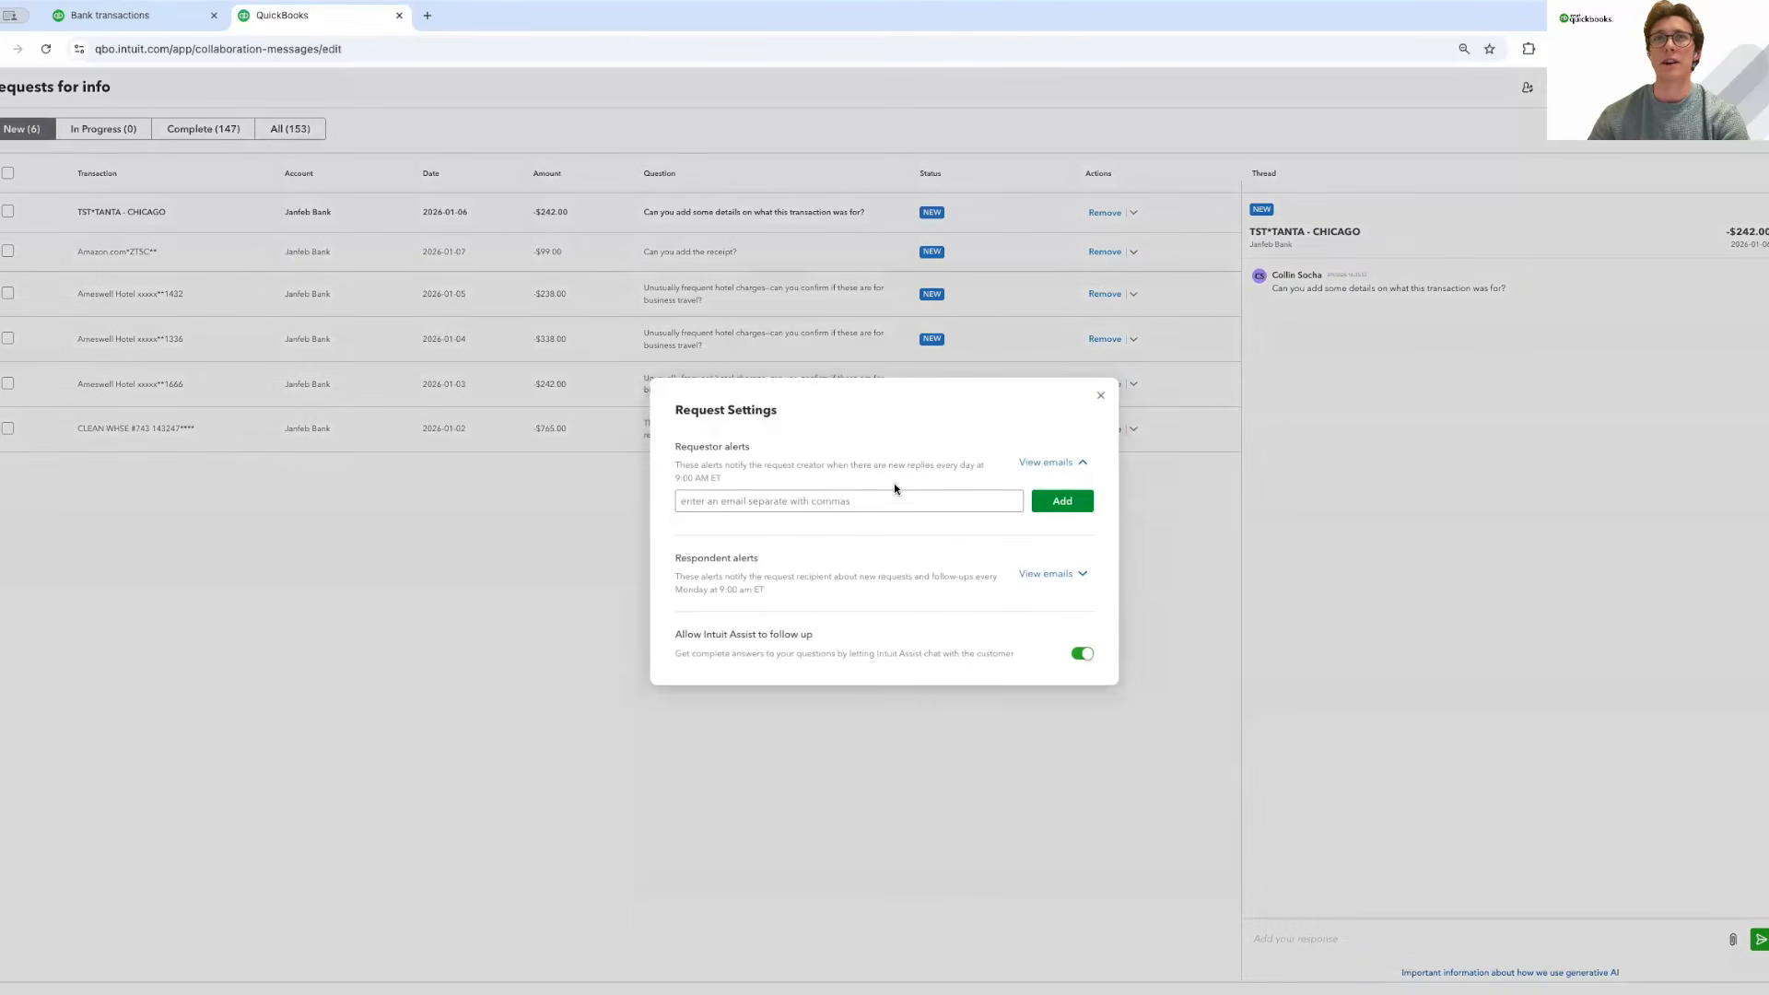
{"action": "left_click", "coordinate": [800, 504]}
{"action": "left_click", "coordinate": [781, 482]}
Review the requestor alerts and their daily 9:00 AM ET timing.
{"action": "left_click_drag", "start_coordinate": [725, 465], "coordinate": [843, 463]}
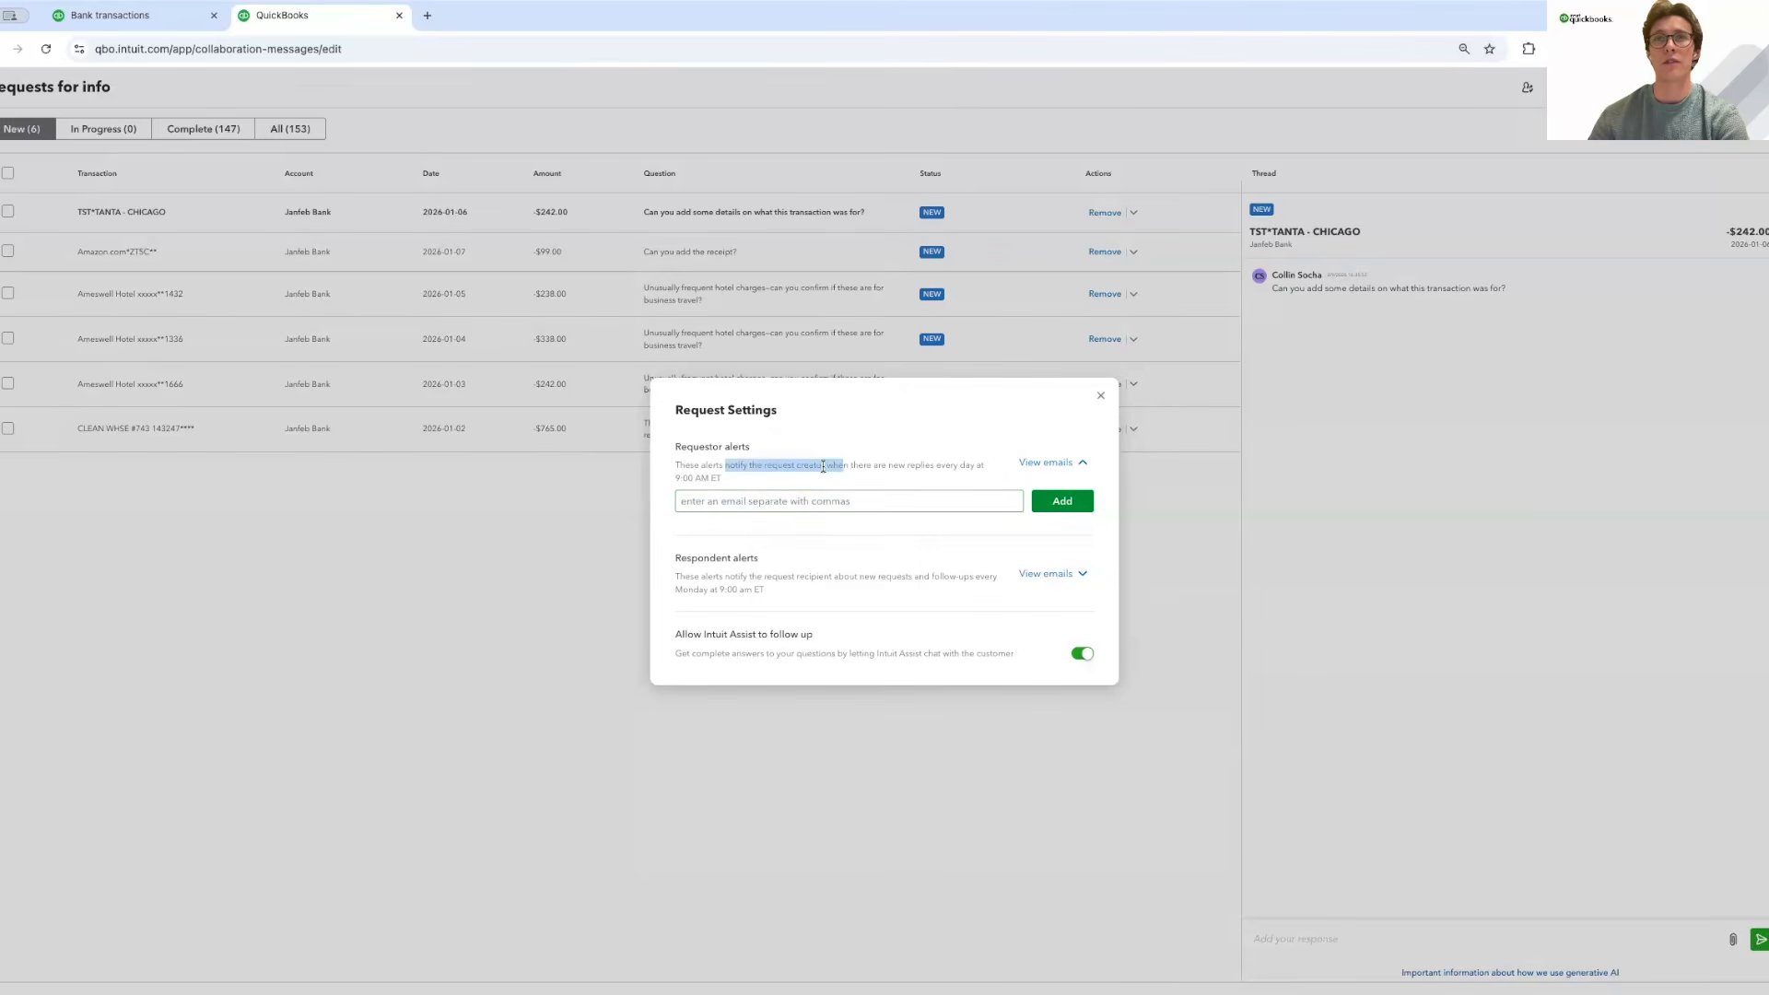
{"action": "left_click", "coordinate": [821, 467]}
{"action": "left_click", "coordinate": [778, 505]}
{"action": "left_click", "coordinate": [802, 482]}
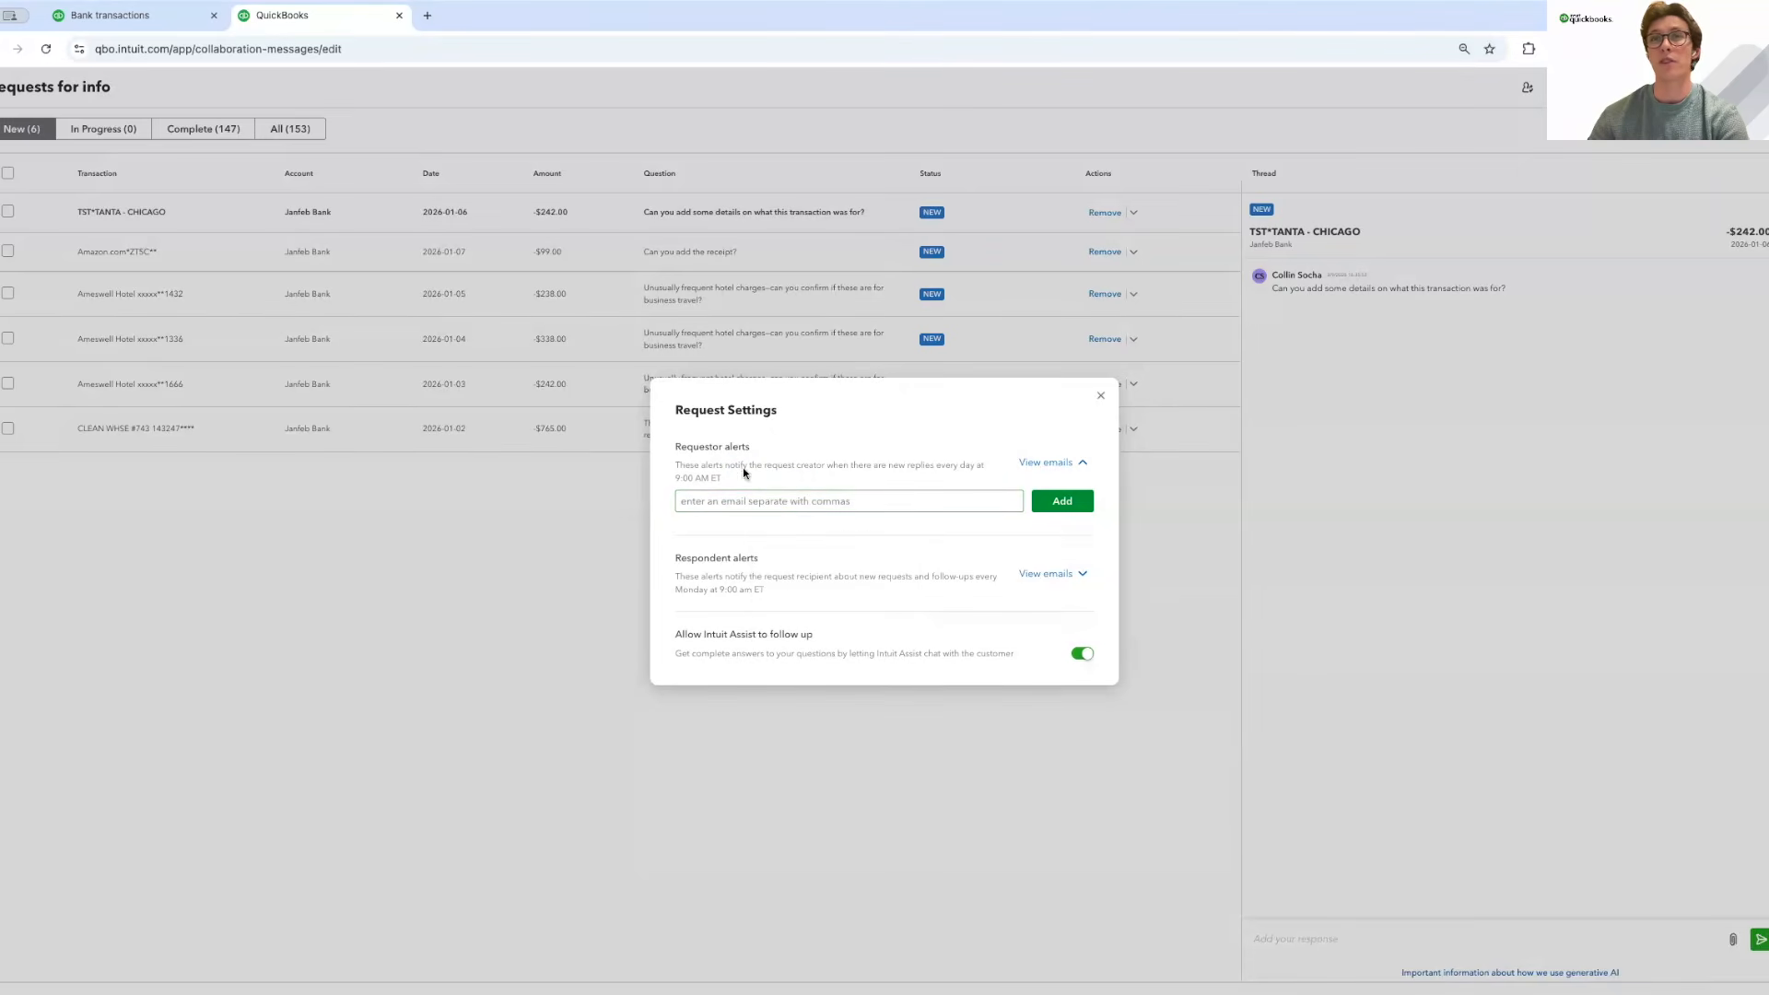
{"action": "left_click_drag", "start_coordinate": [937, 466], "coordinate": [942, 482]}
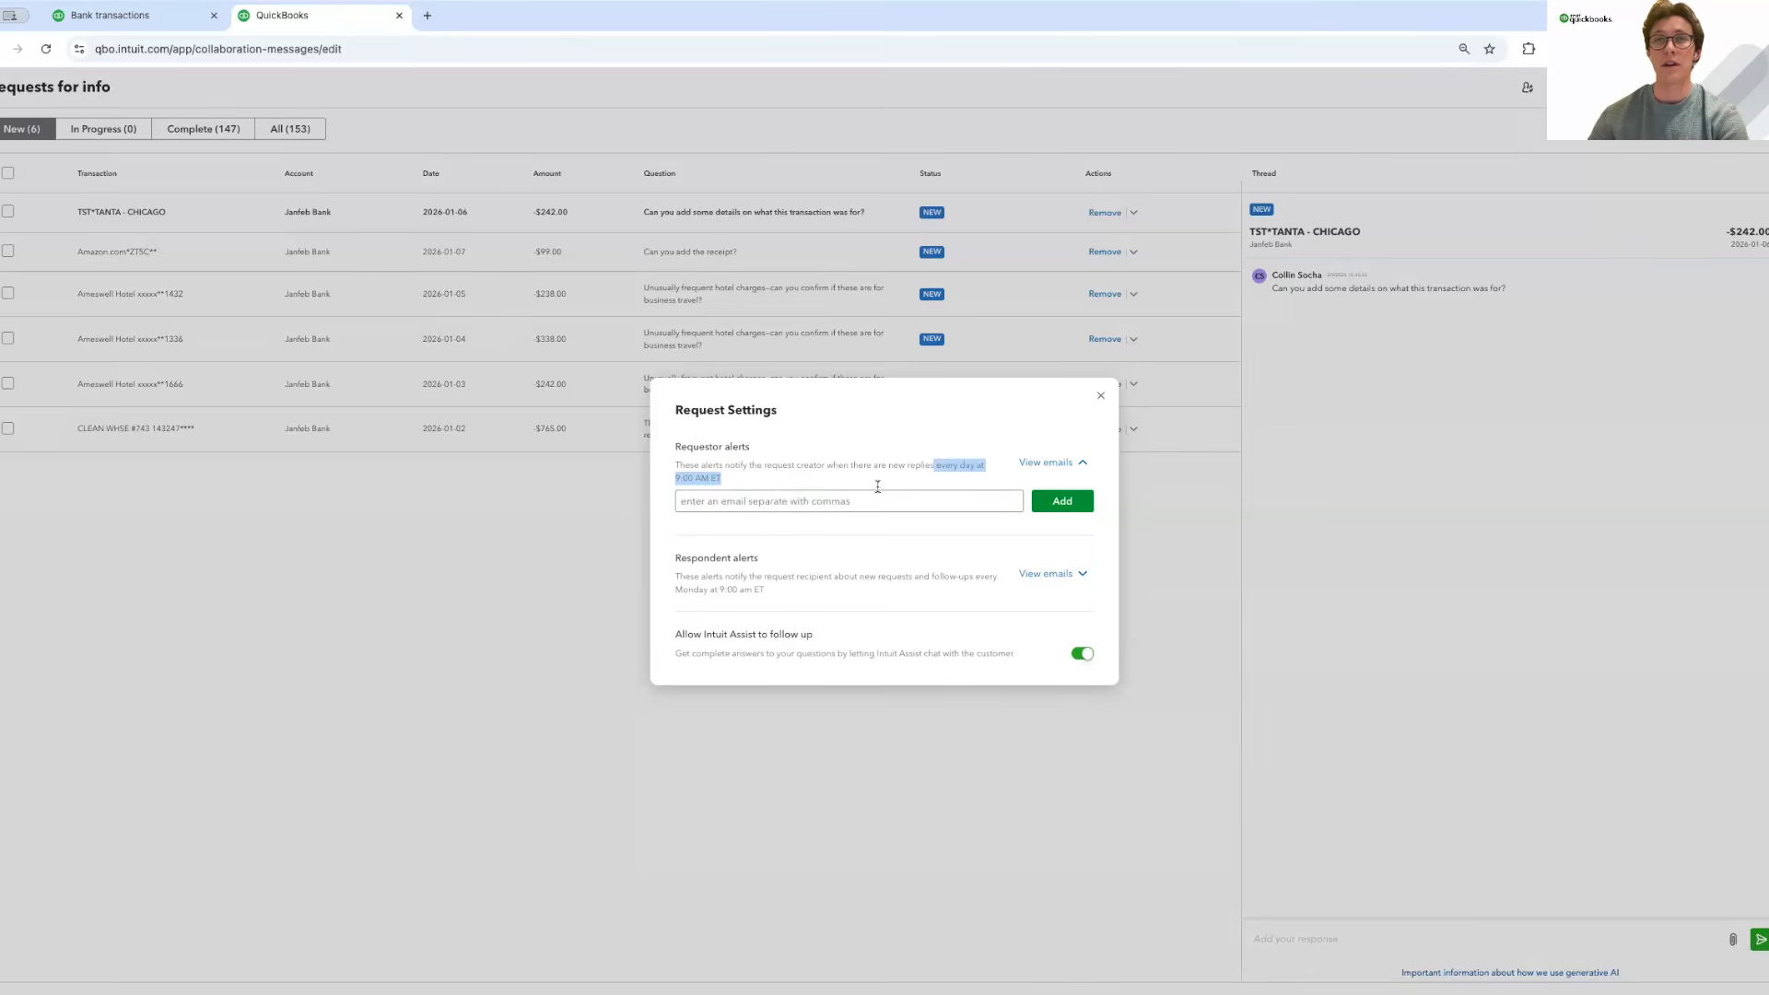
{"action": "left_click", "coordinate": [904, 541]}
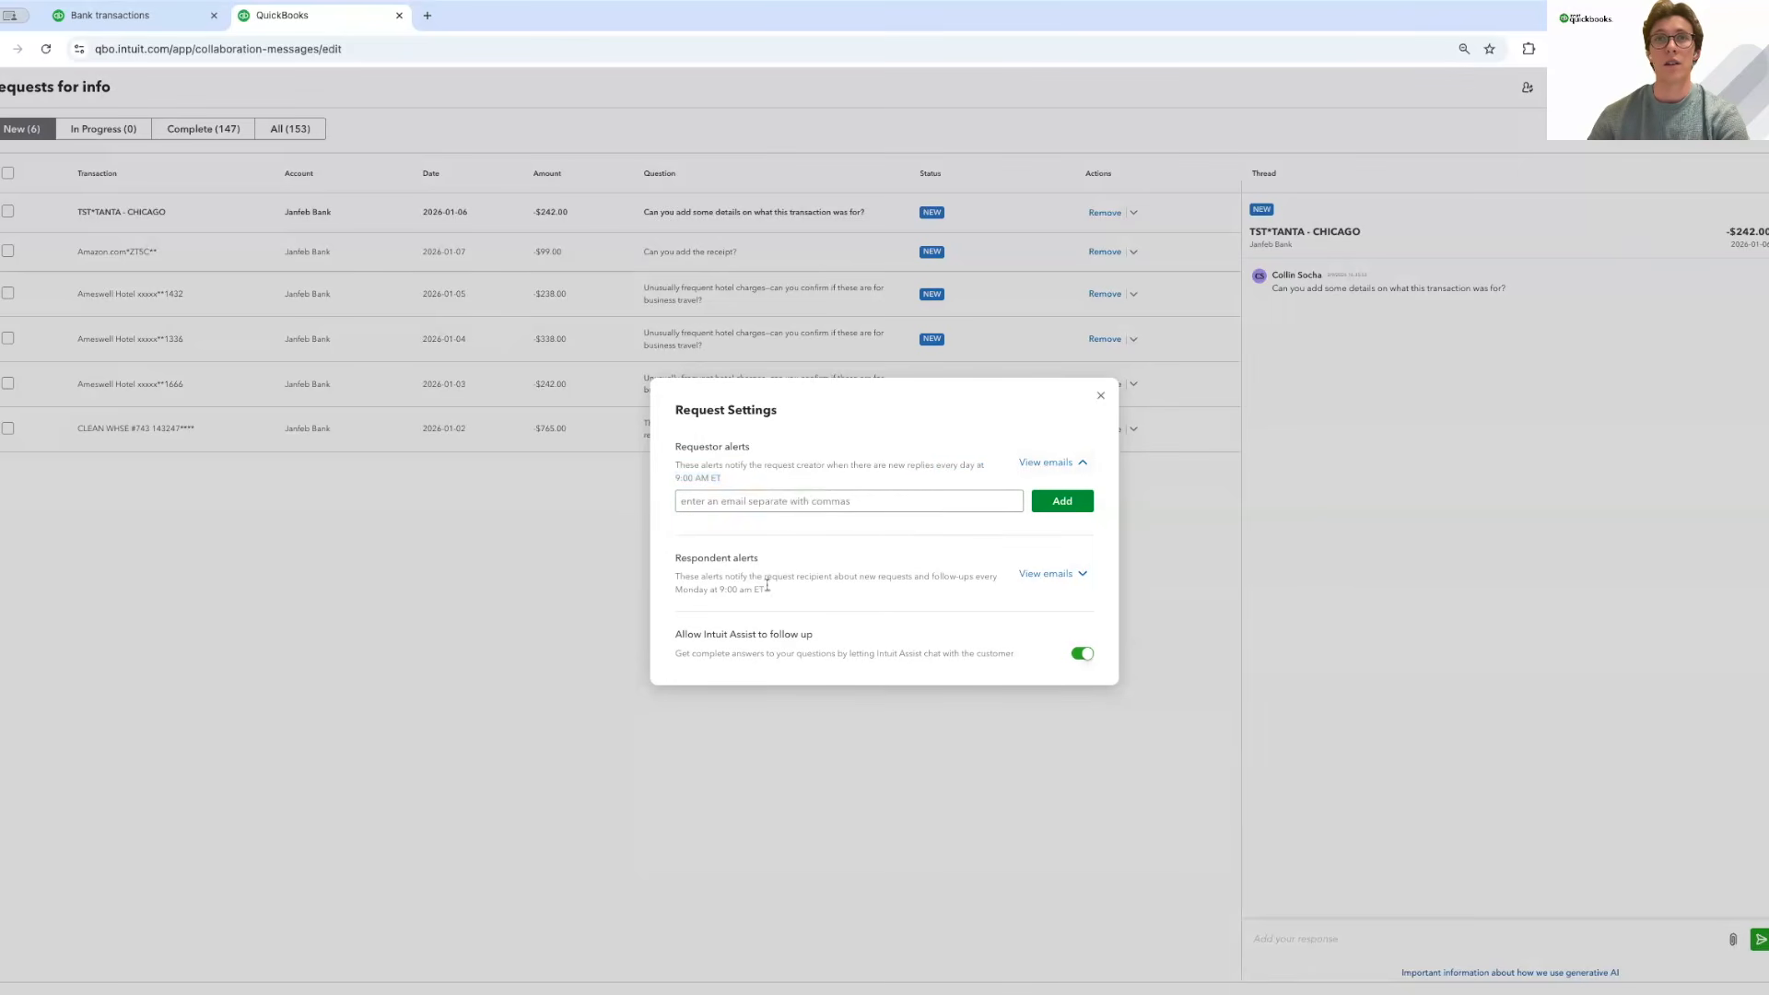
Review the respondent alerts sent Monday at 9:00 am ET, then close Request Settings.
{"action": "left_click_drag", "start_coordinate": [675, 577], "coordinate": [780, 593]}
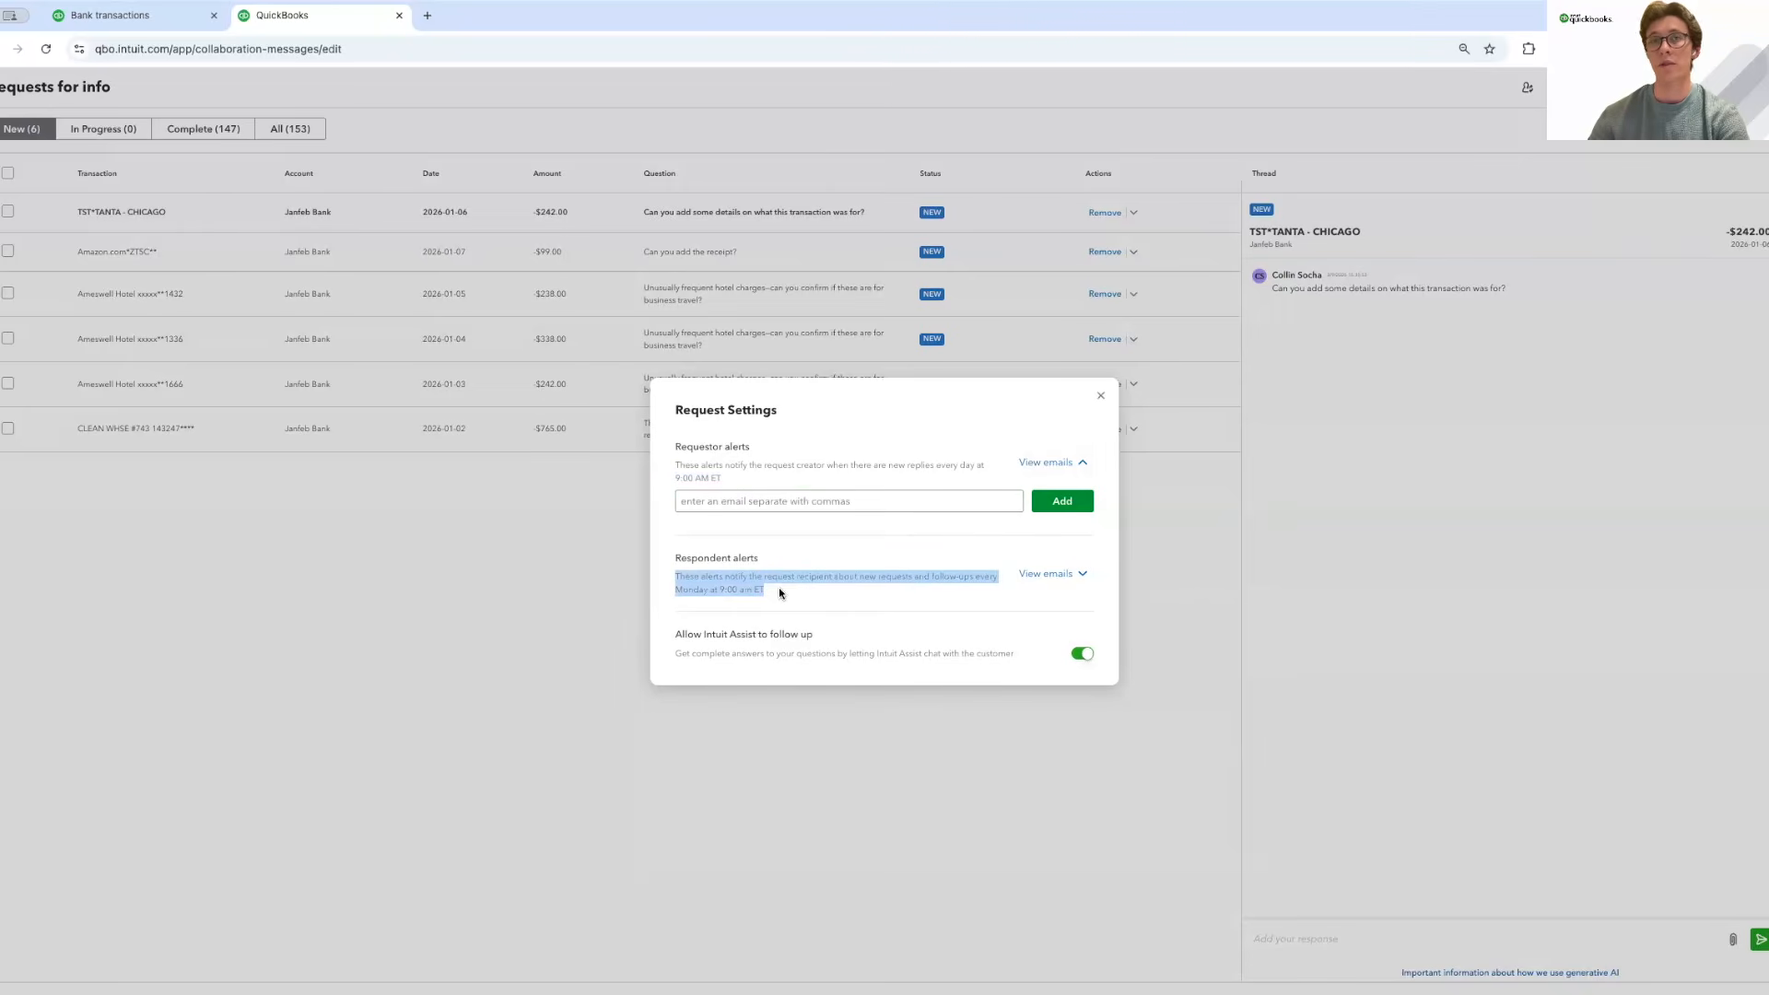
{"action": "left_click", "coordinate": [667, 579]}
{"action": "left_click_drag", "start_coordinate": [669, 574], "coordinate": [764, 590]}
{"action": "left_click", "coordinate": [723, 590]}
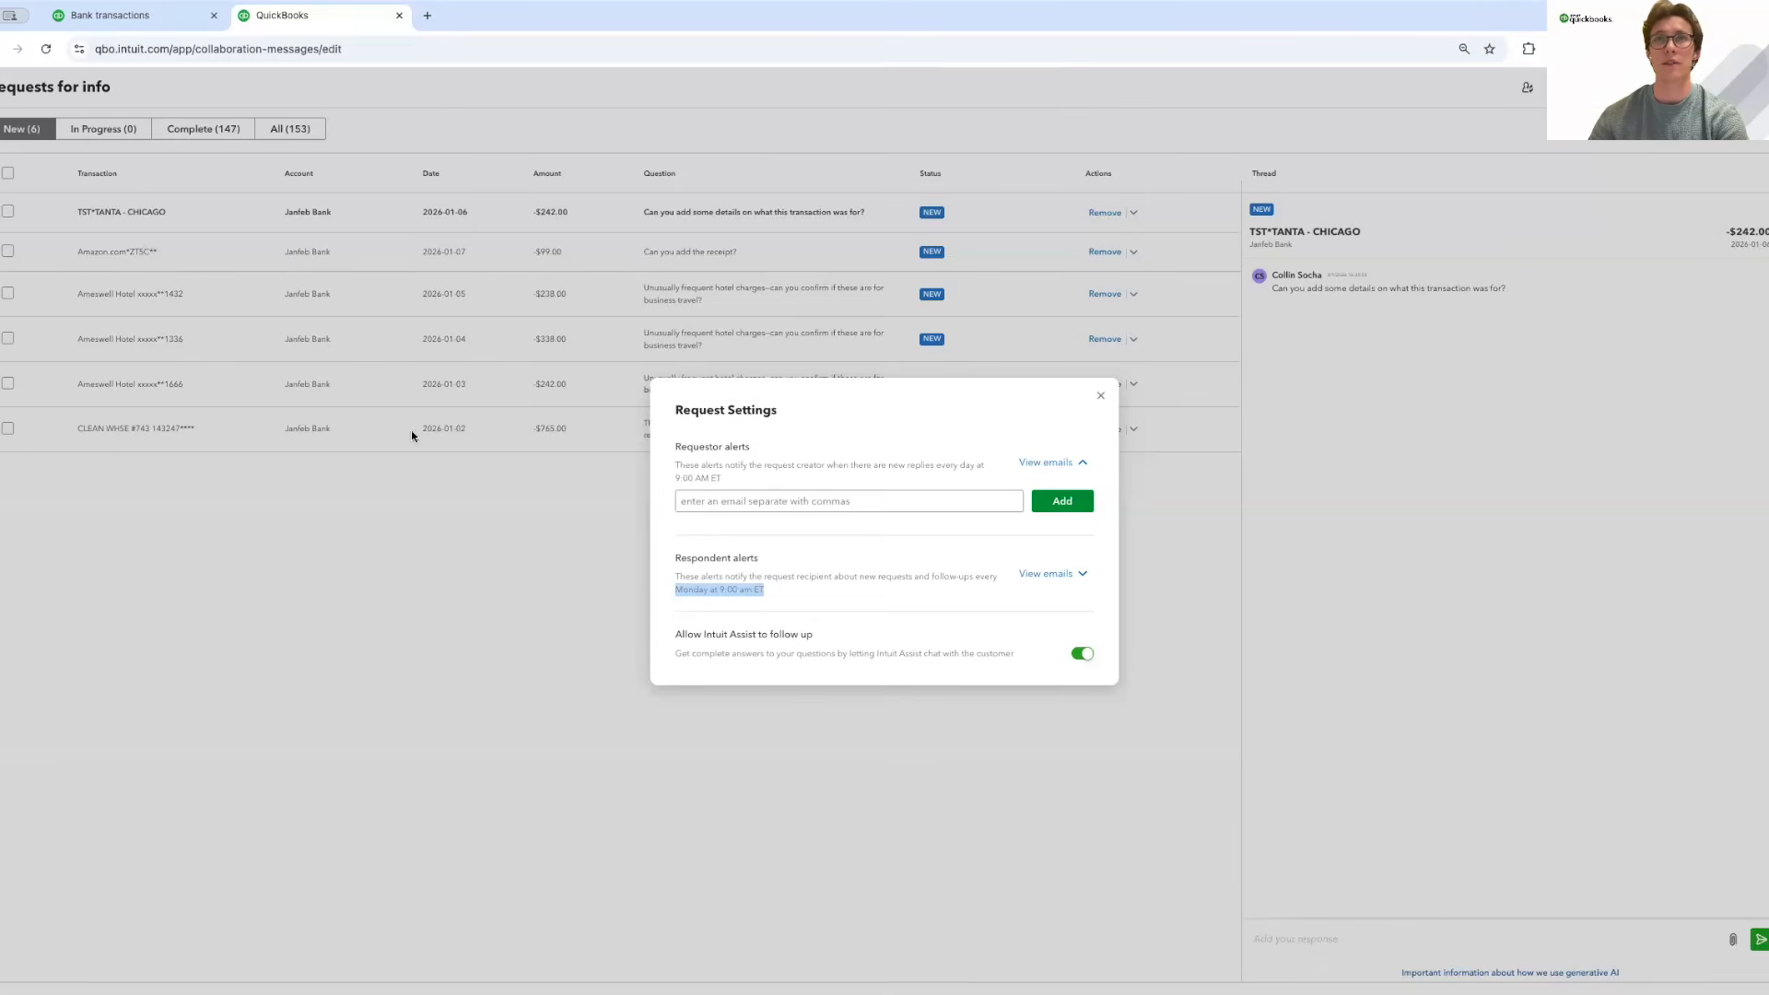
{"action": "left_click", "coordinate": [779, 604]}
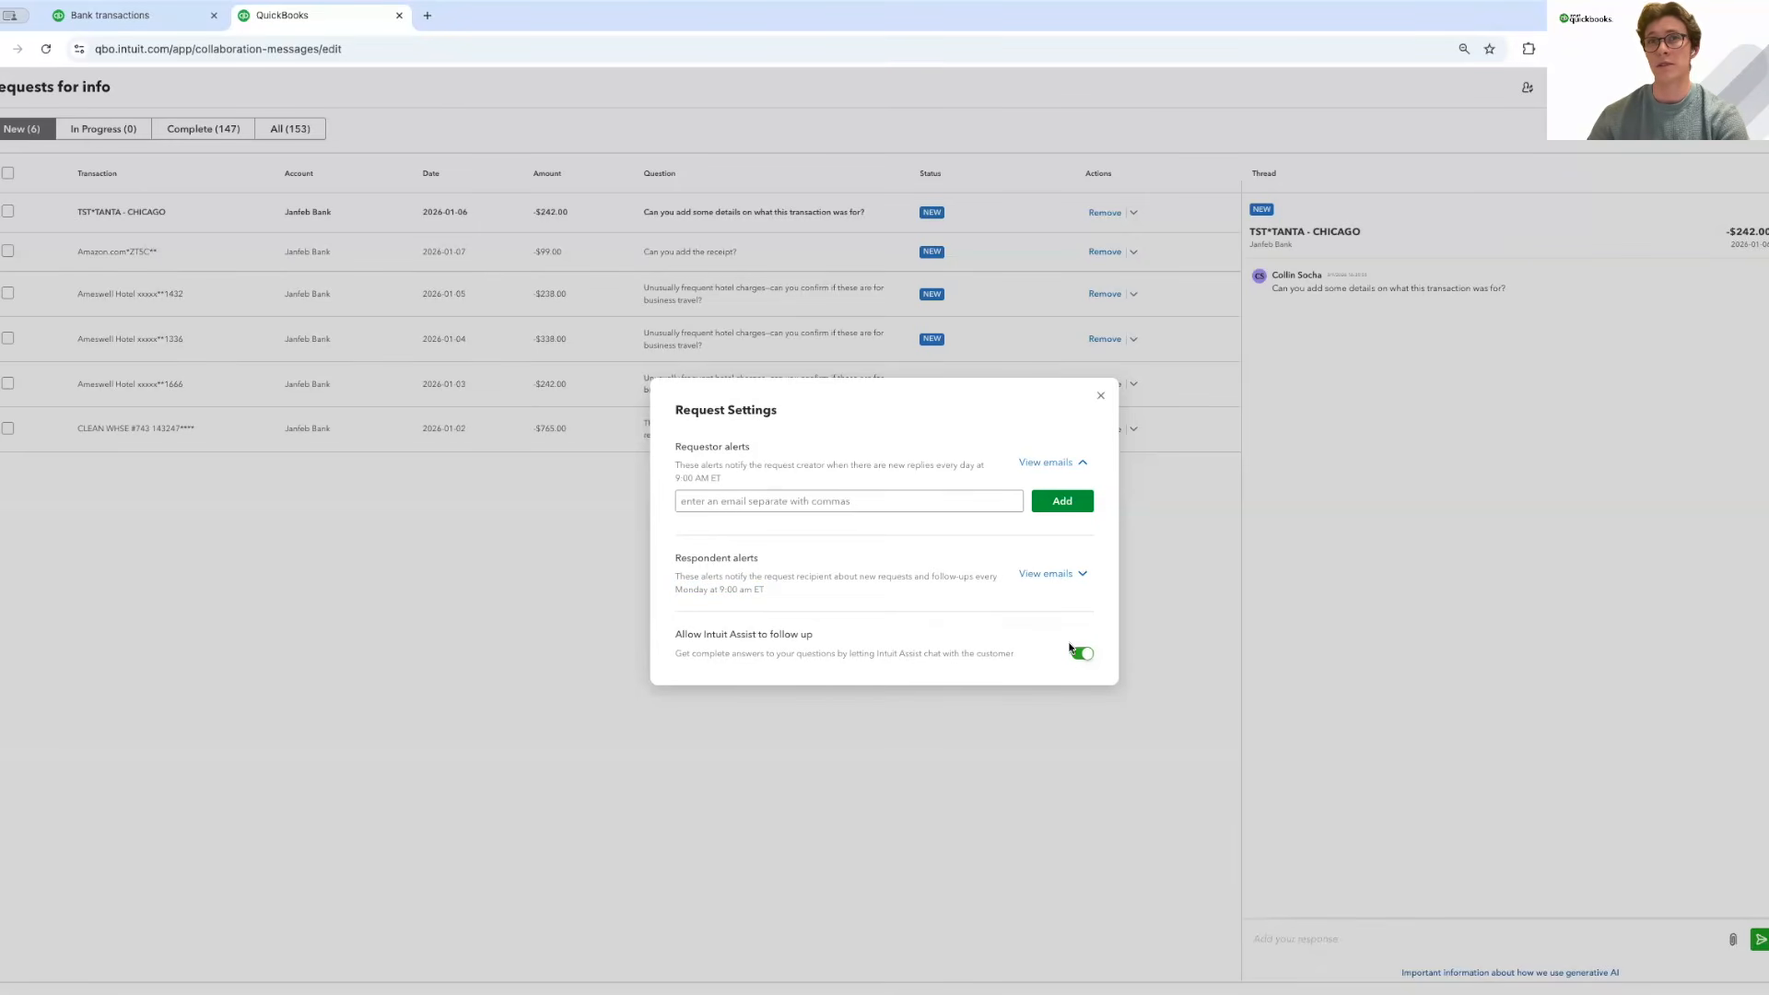
{"action": "left_click", "coordinate": [1100, 399]}
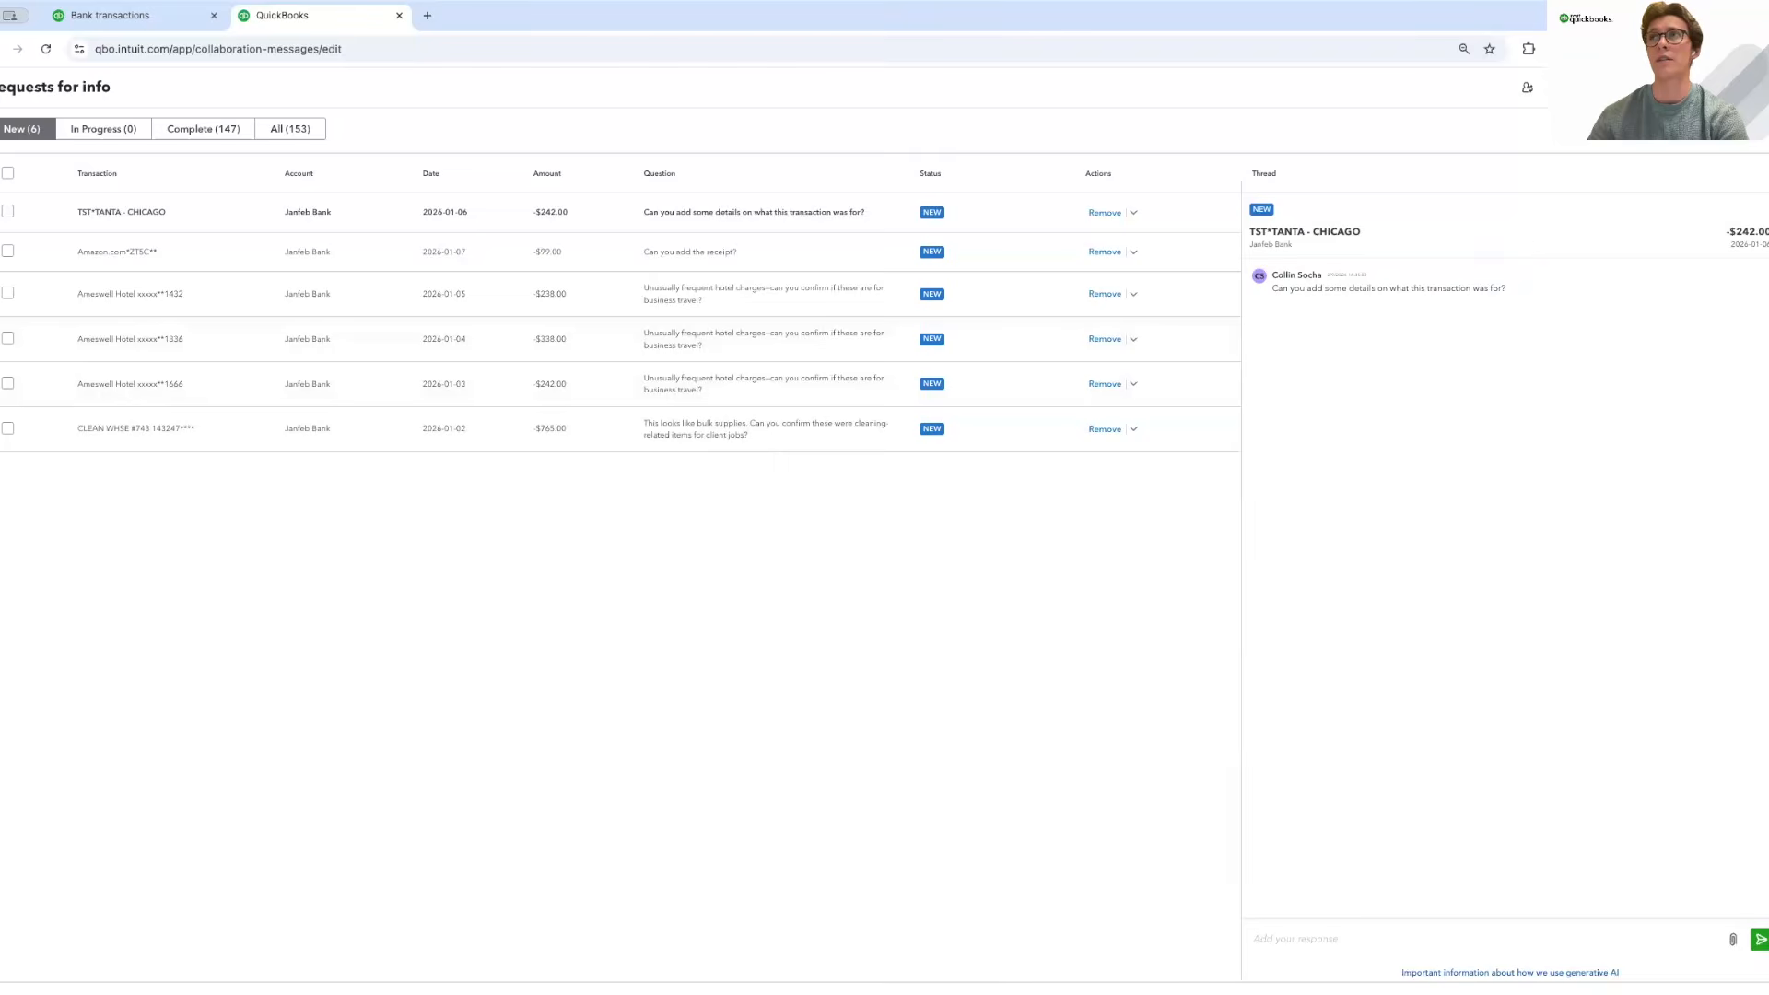
Fill in the Send requests email's recipient, subject and message, and copy the shareable link.
{"action": "left_click", "coordinate": [1751, 992]}
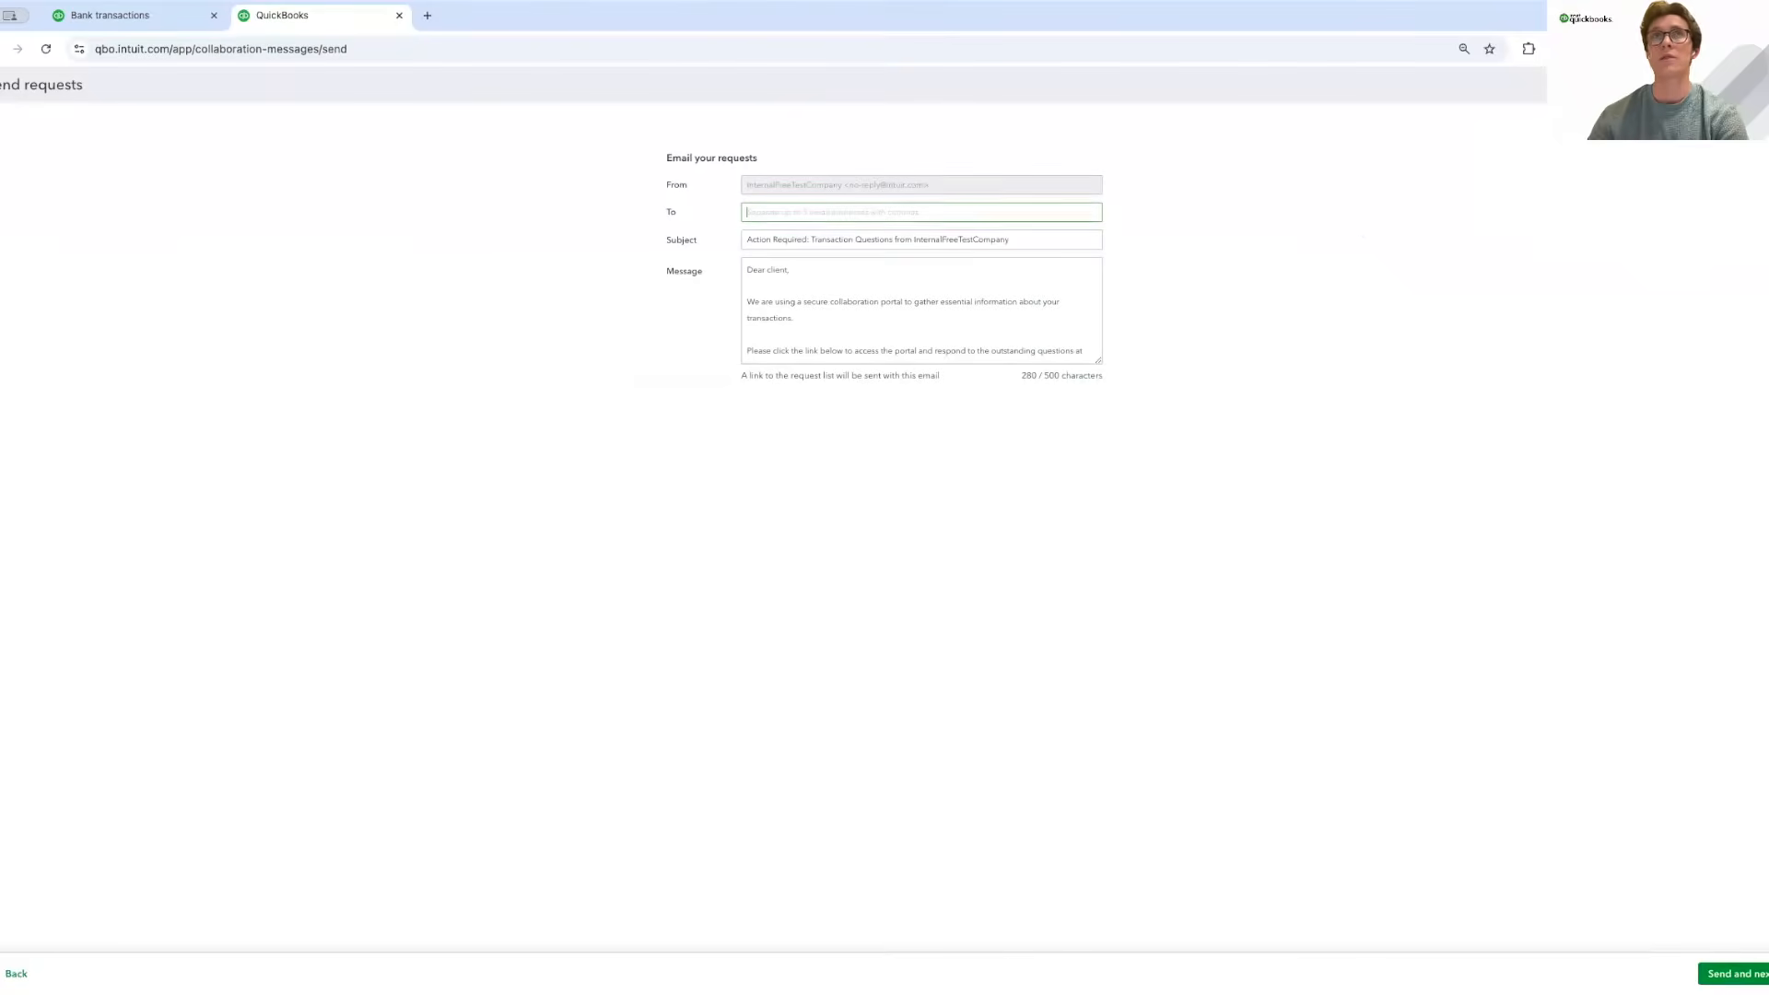
{"action": "left_click", "coordinate": [827, 215]}
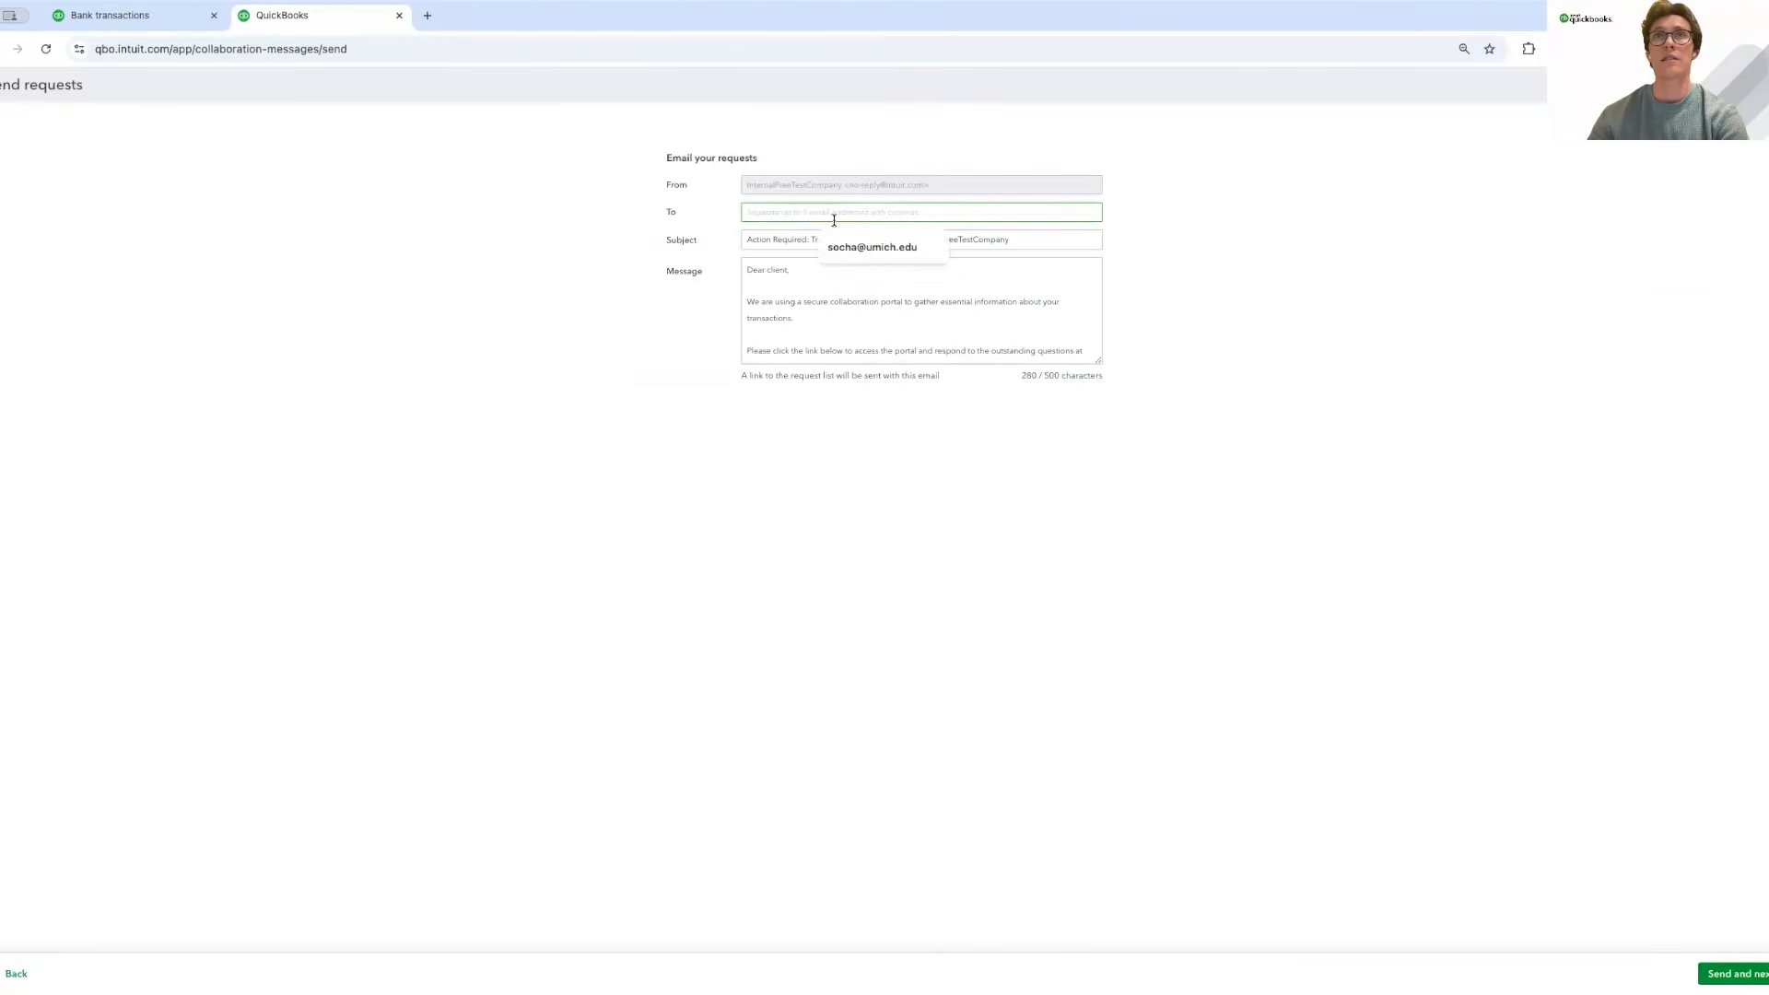
{"action": "triple_click", "coordinate": [768, 236]}
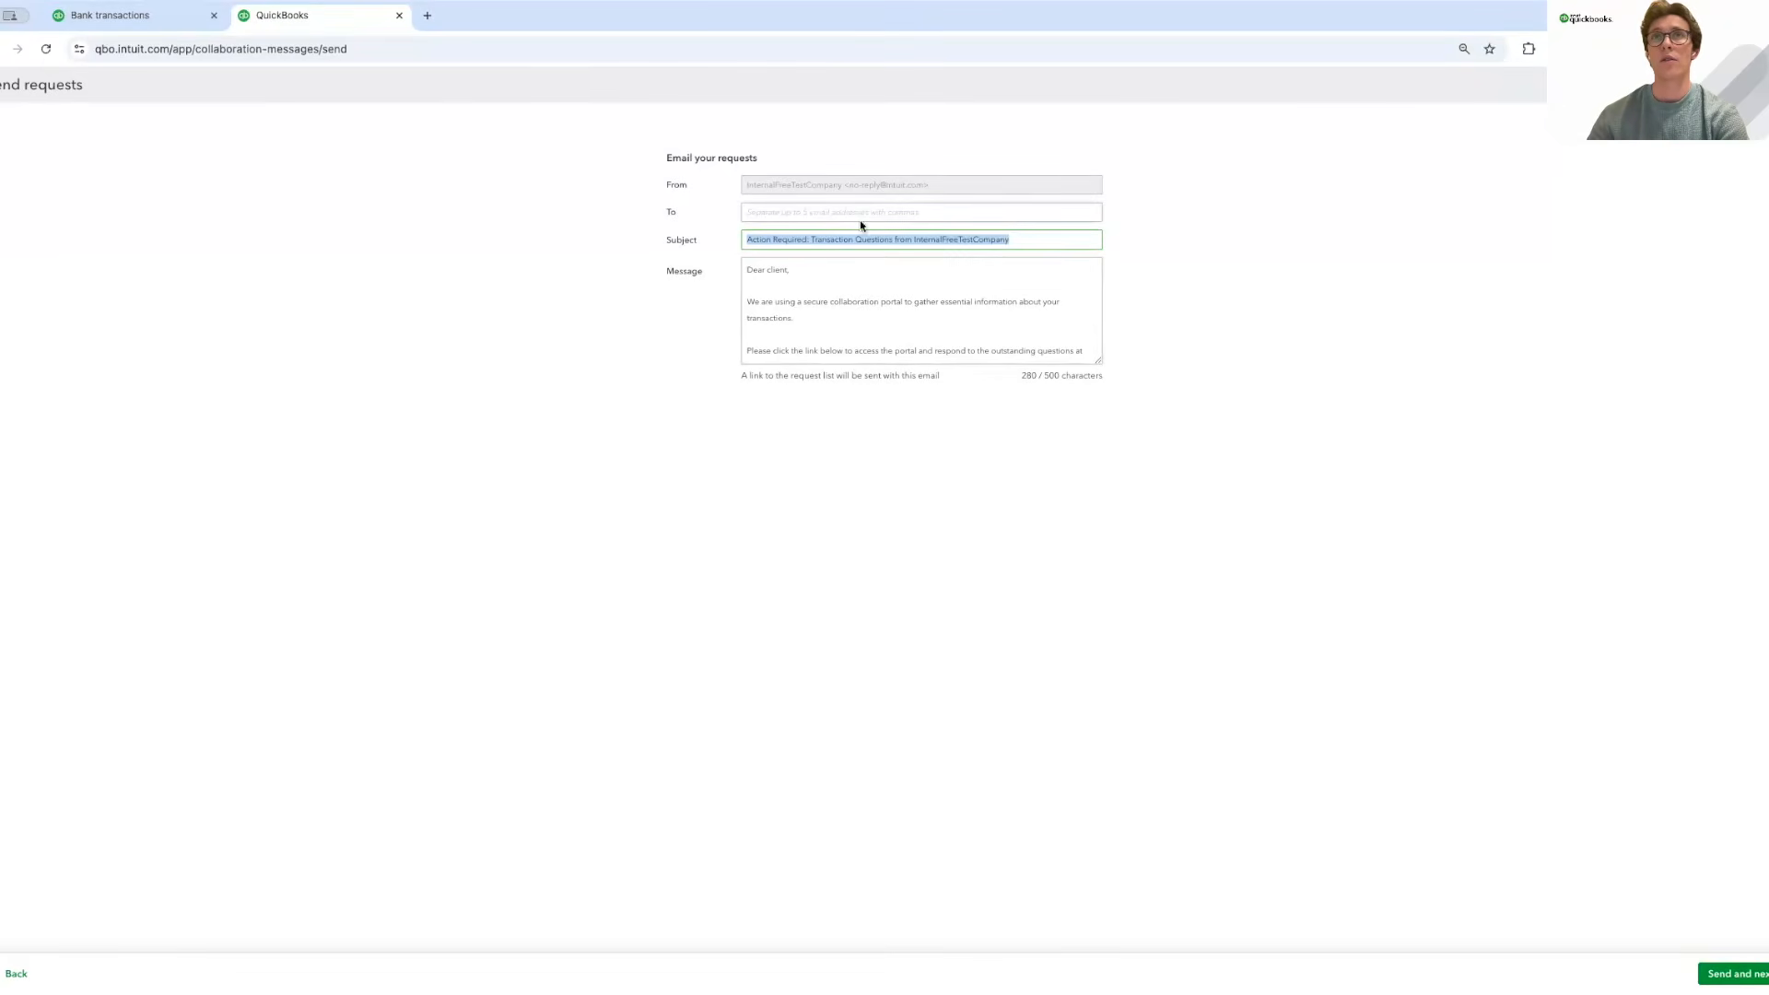
{"action": "left_click", "coordinate": [798, 316]}
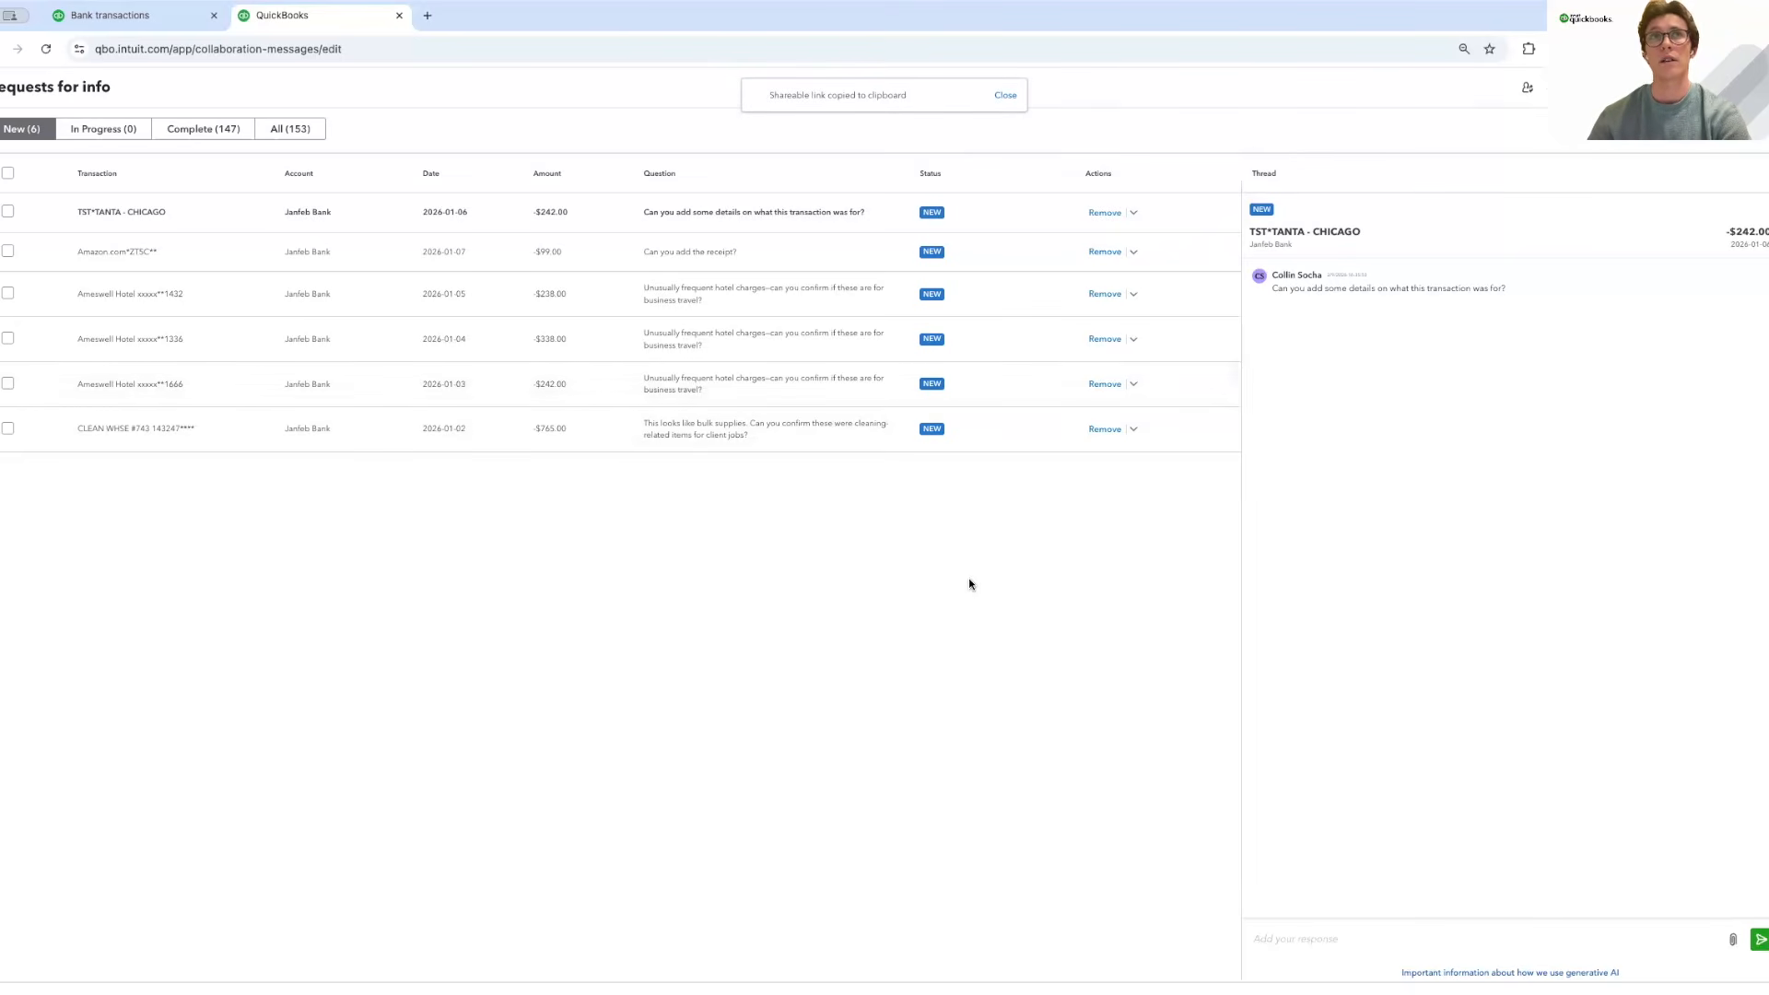
{"action": "left_click", "coordinate": [1006, 96]}
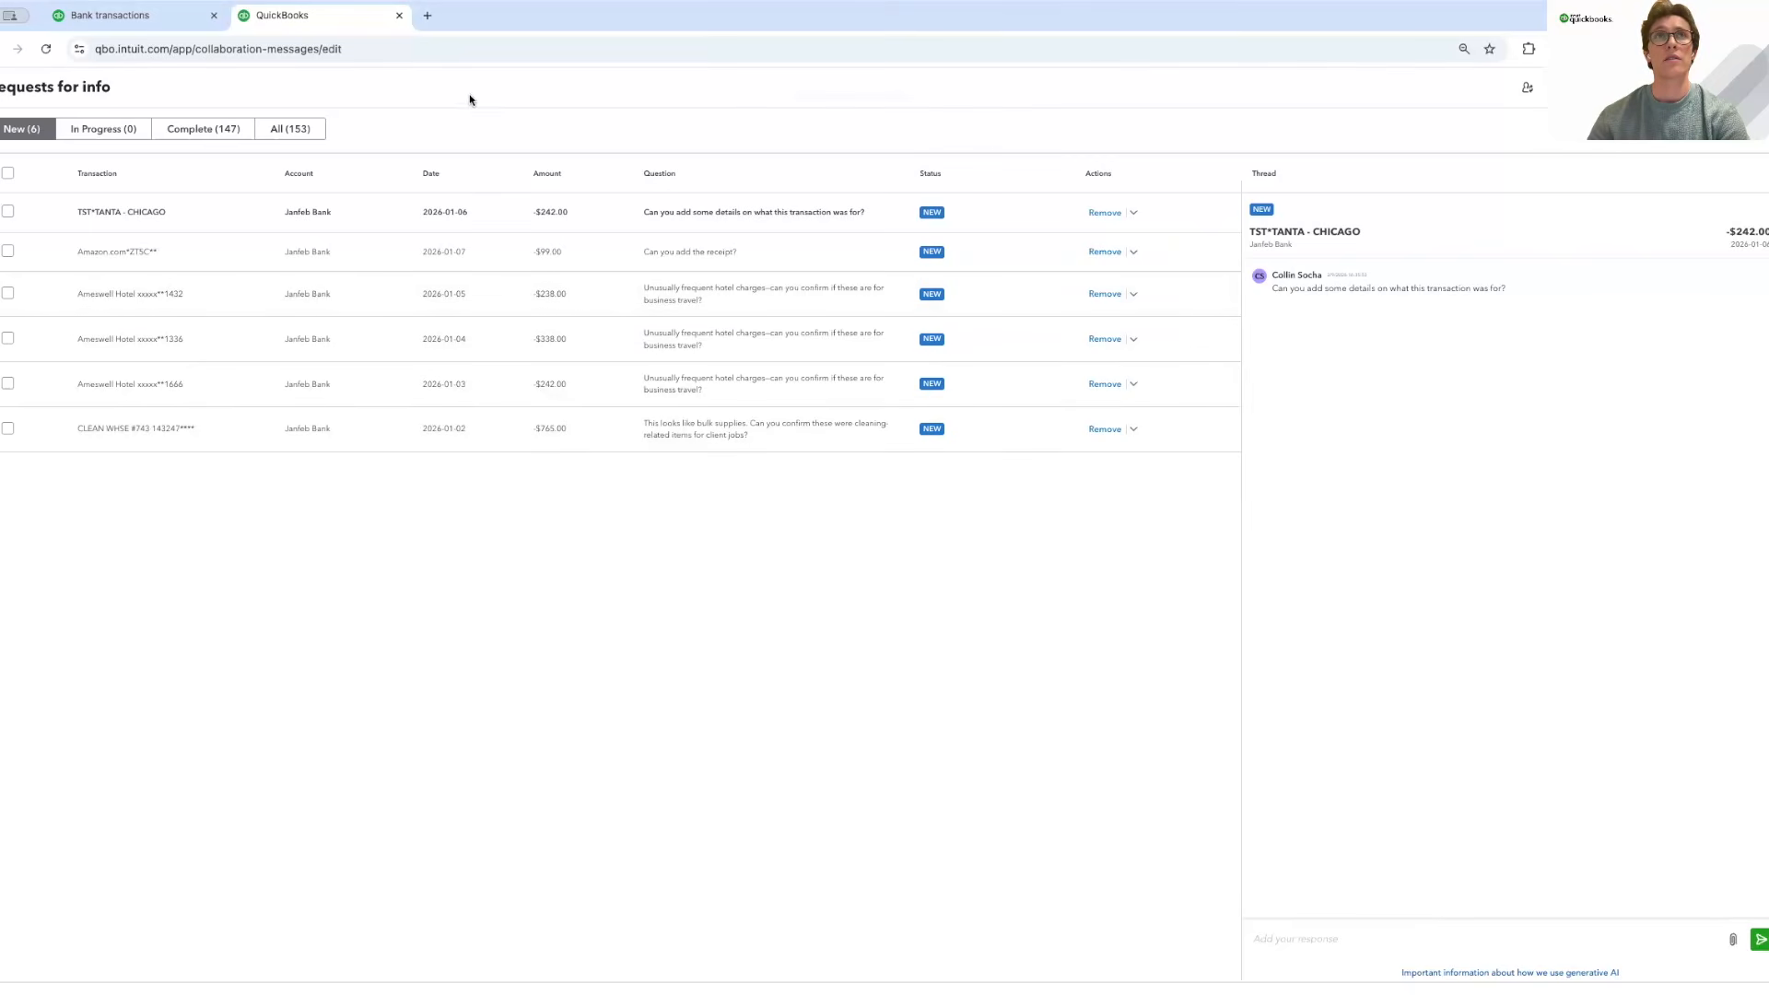
Load the portal link in a new tab and answer TST*TANTA - CHICAGO as a personal family dinner.
{"action": "left_click", "coordinate": [428, 16]}
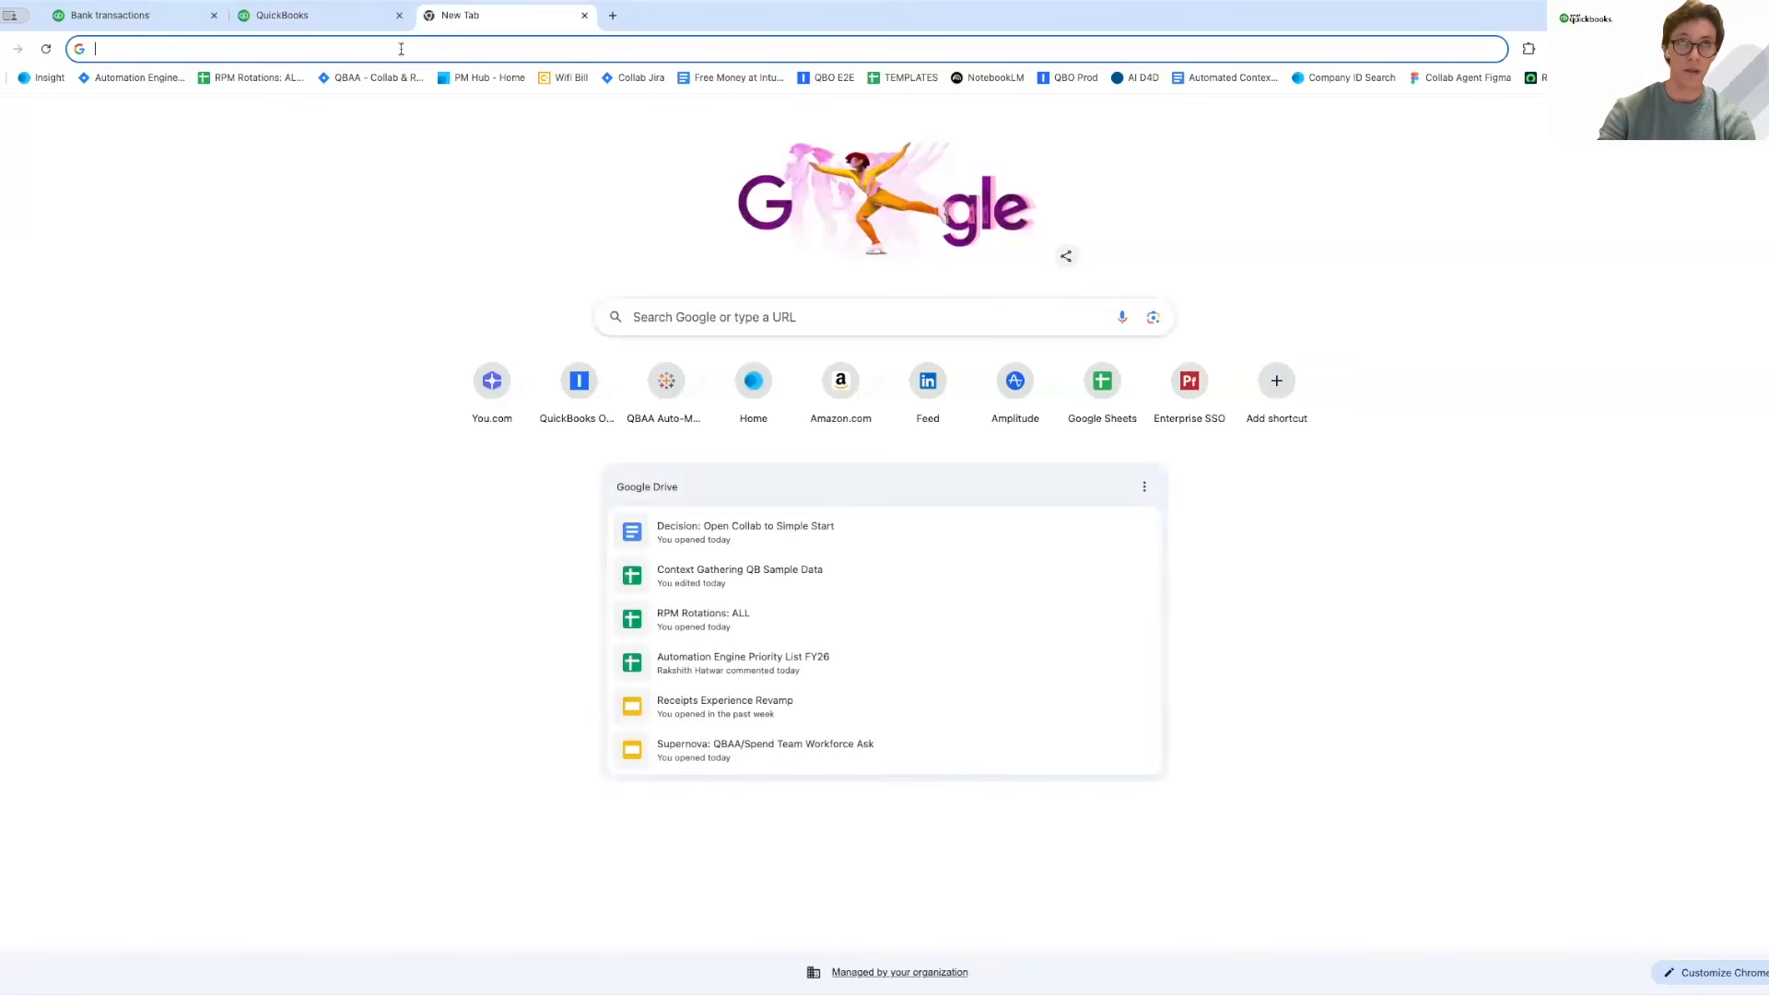
{"action": "key", "text": "ctrl+v"}
{"action": "key", "text": "Return"}
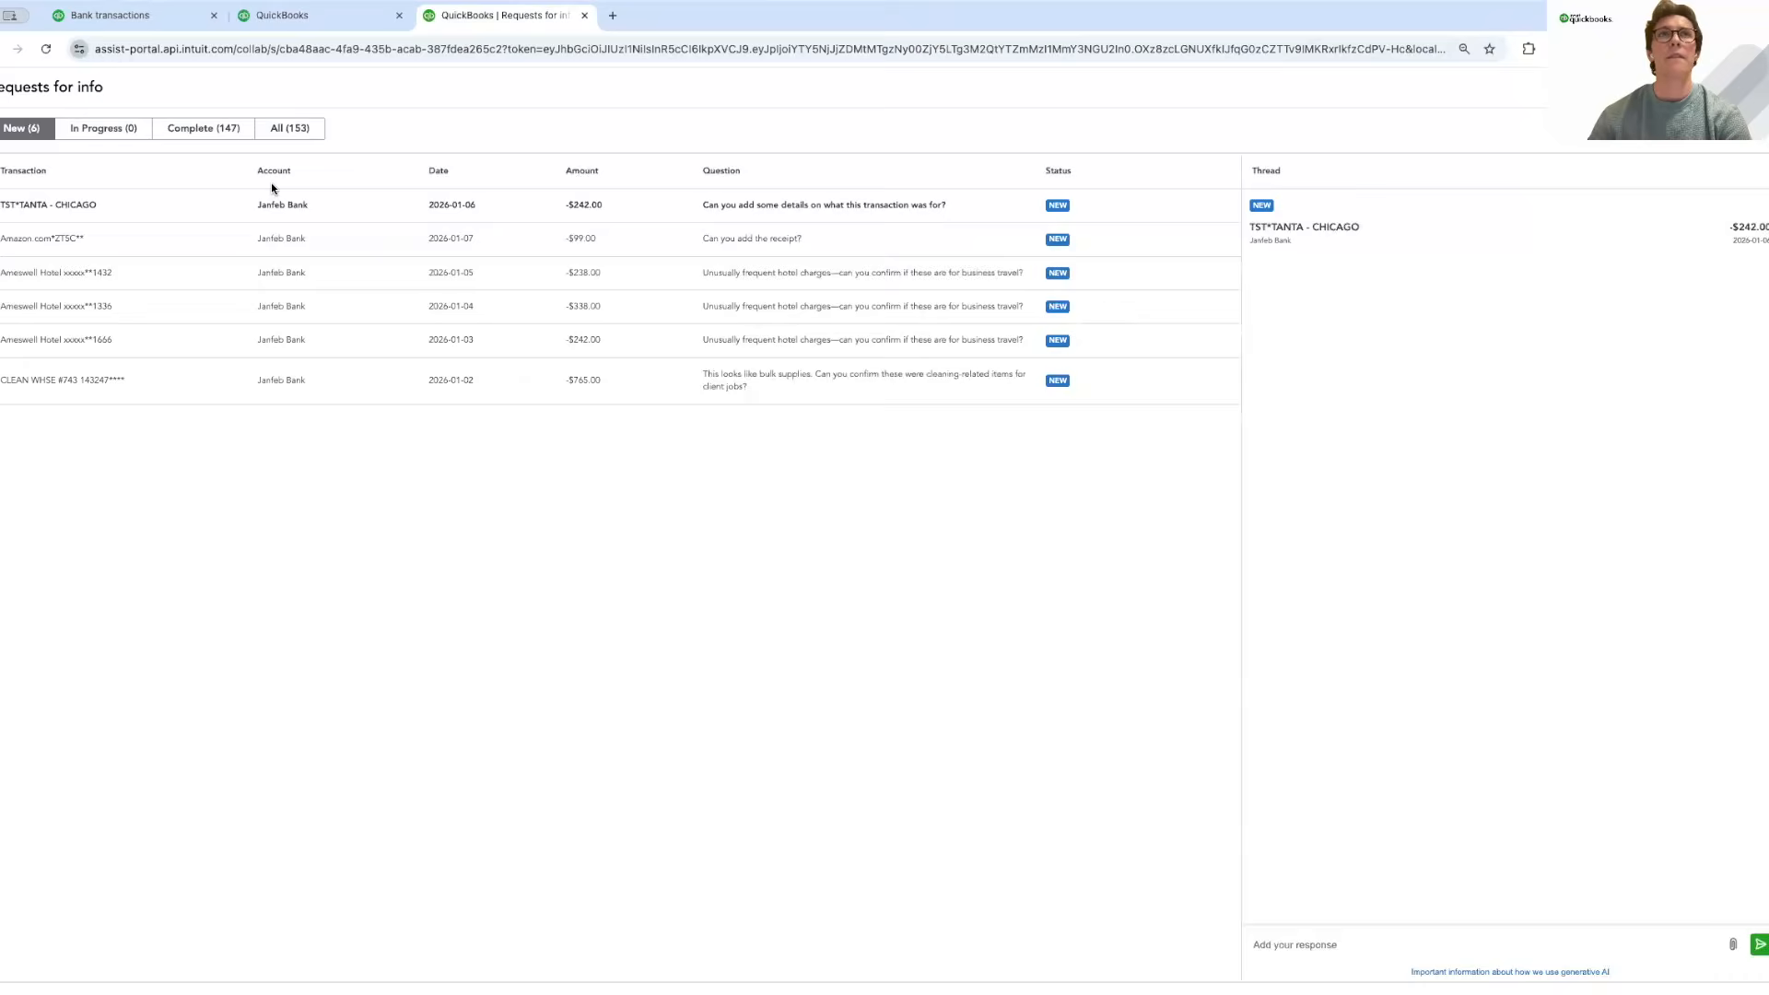
{"action": "left_click", "coordinate": [1295, 945]}
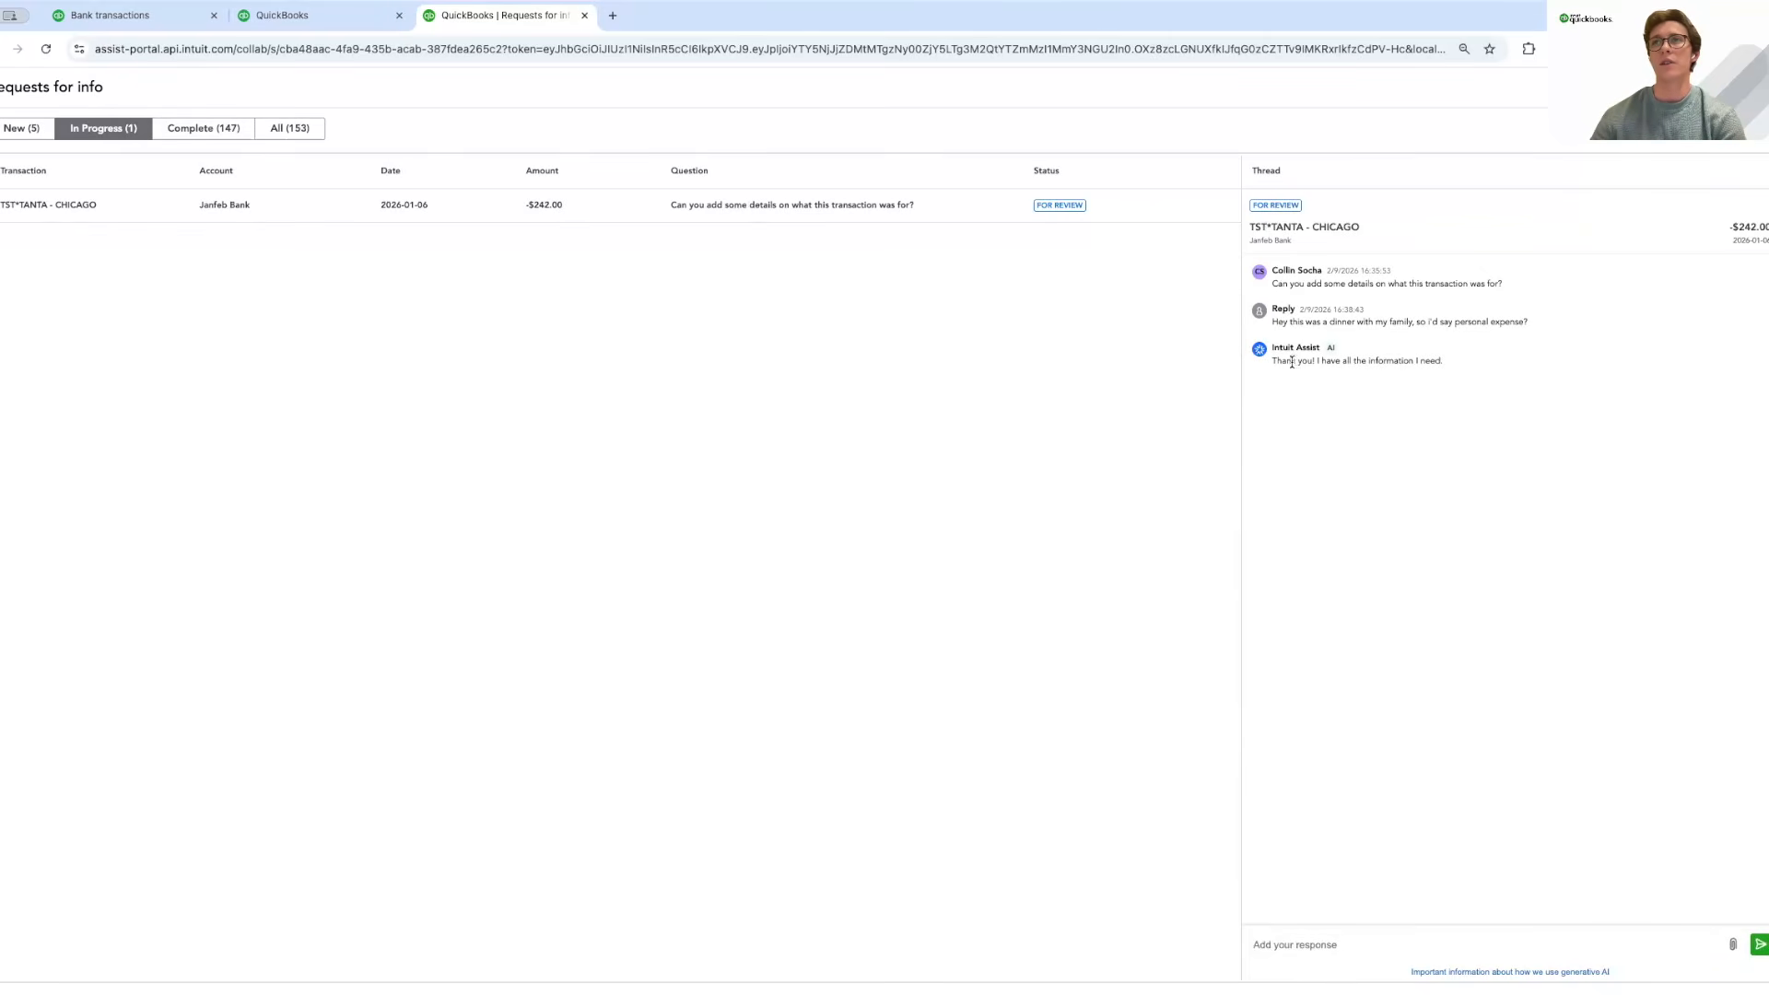
Answer the Amazon.com receipt request by attaching and sending Target-pic-2-1024x999.jpg.
{"action": "left_click", "coordinate": [18, 124]}
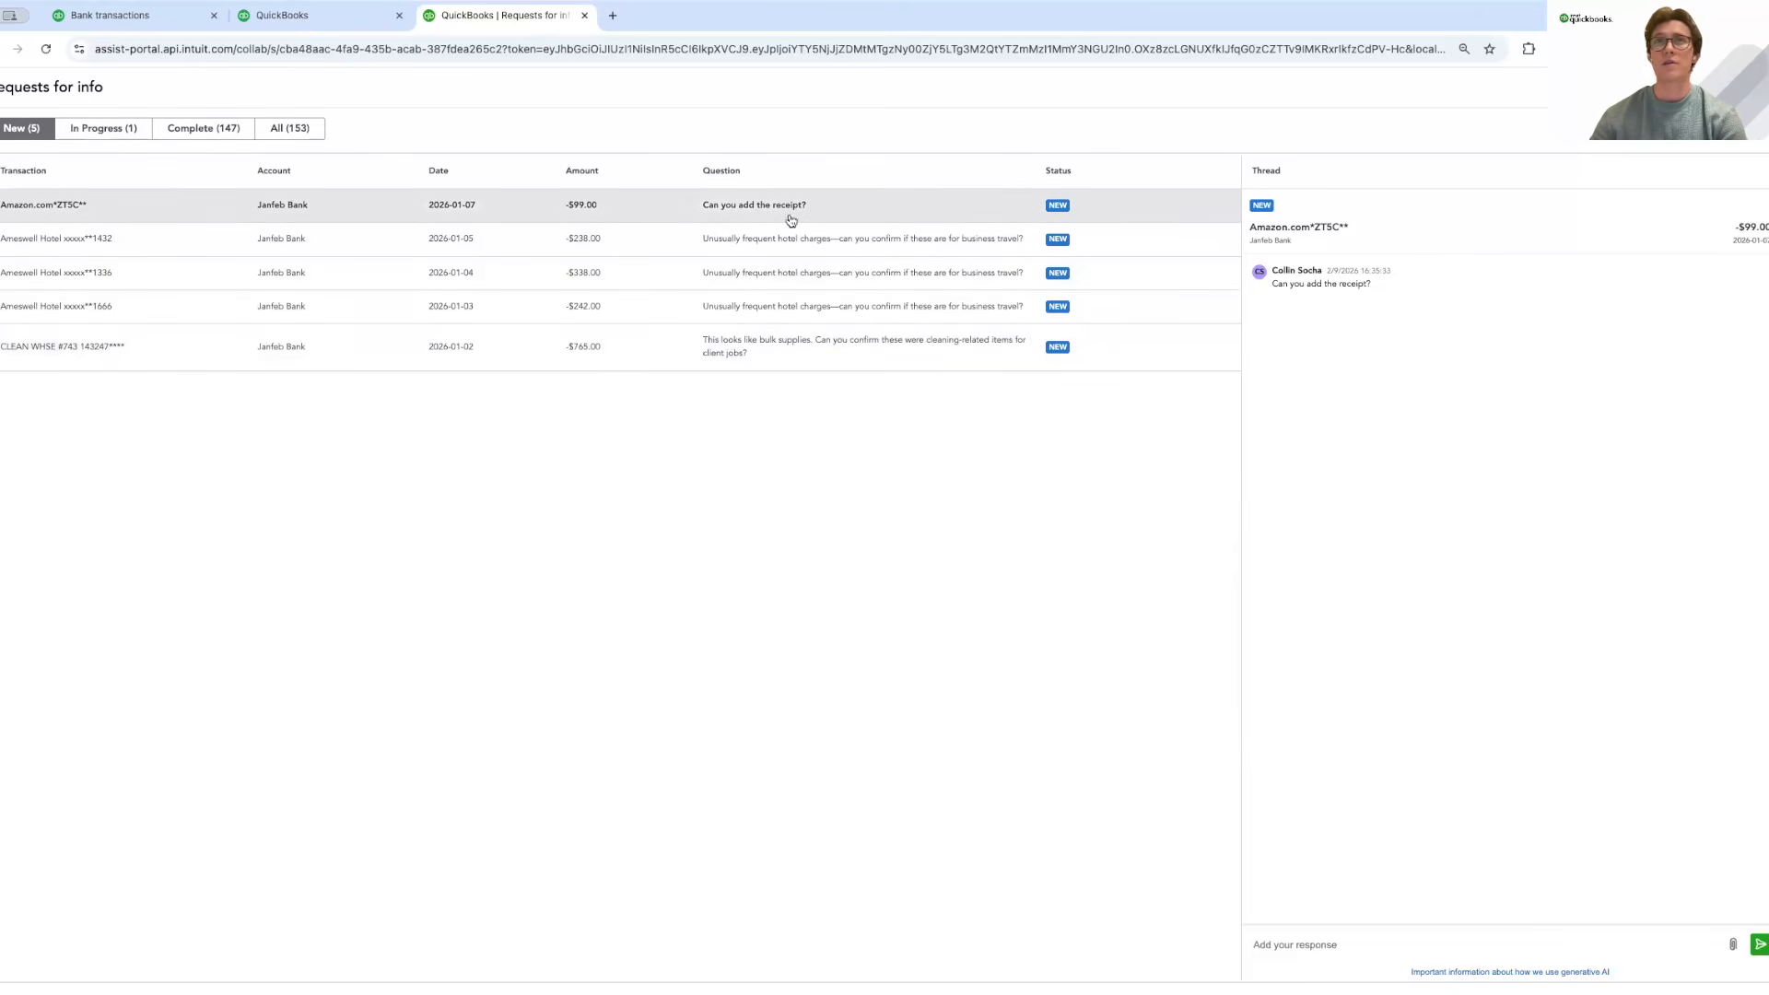
{"action": "left_click", "coordinate": [1734, 944]}
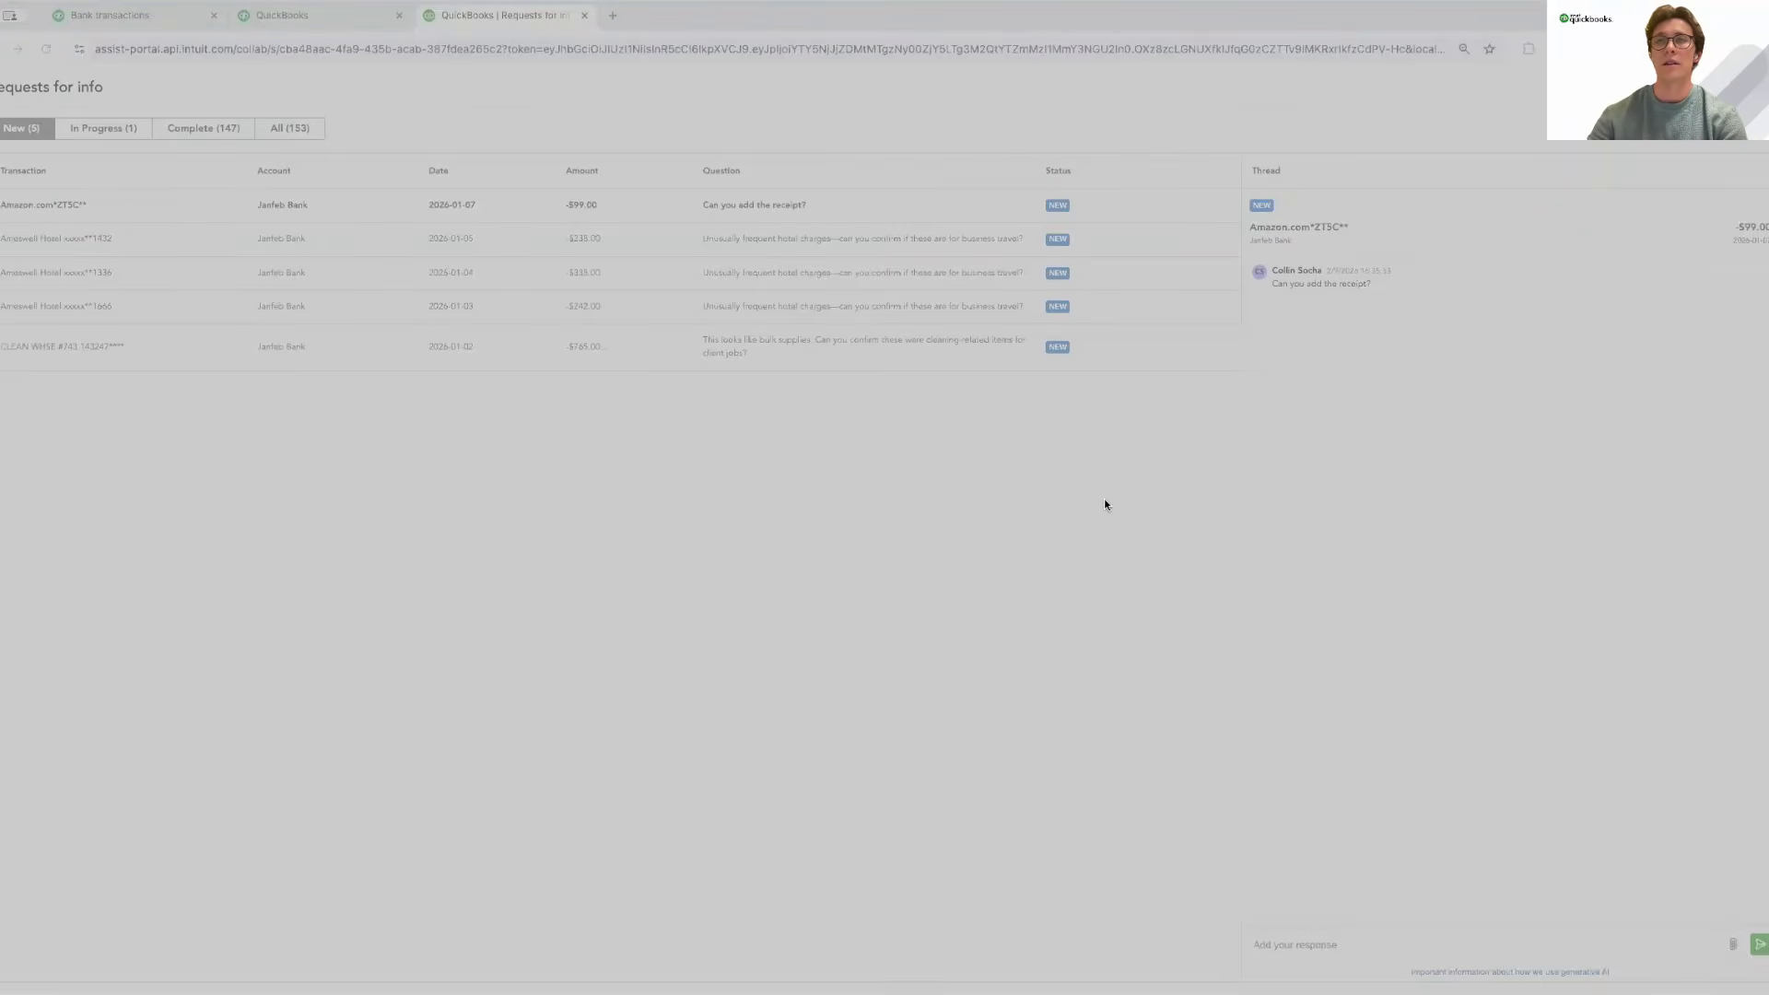
{"action": "left_click", "coordinate": [1163, 652]}
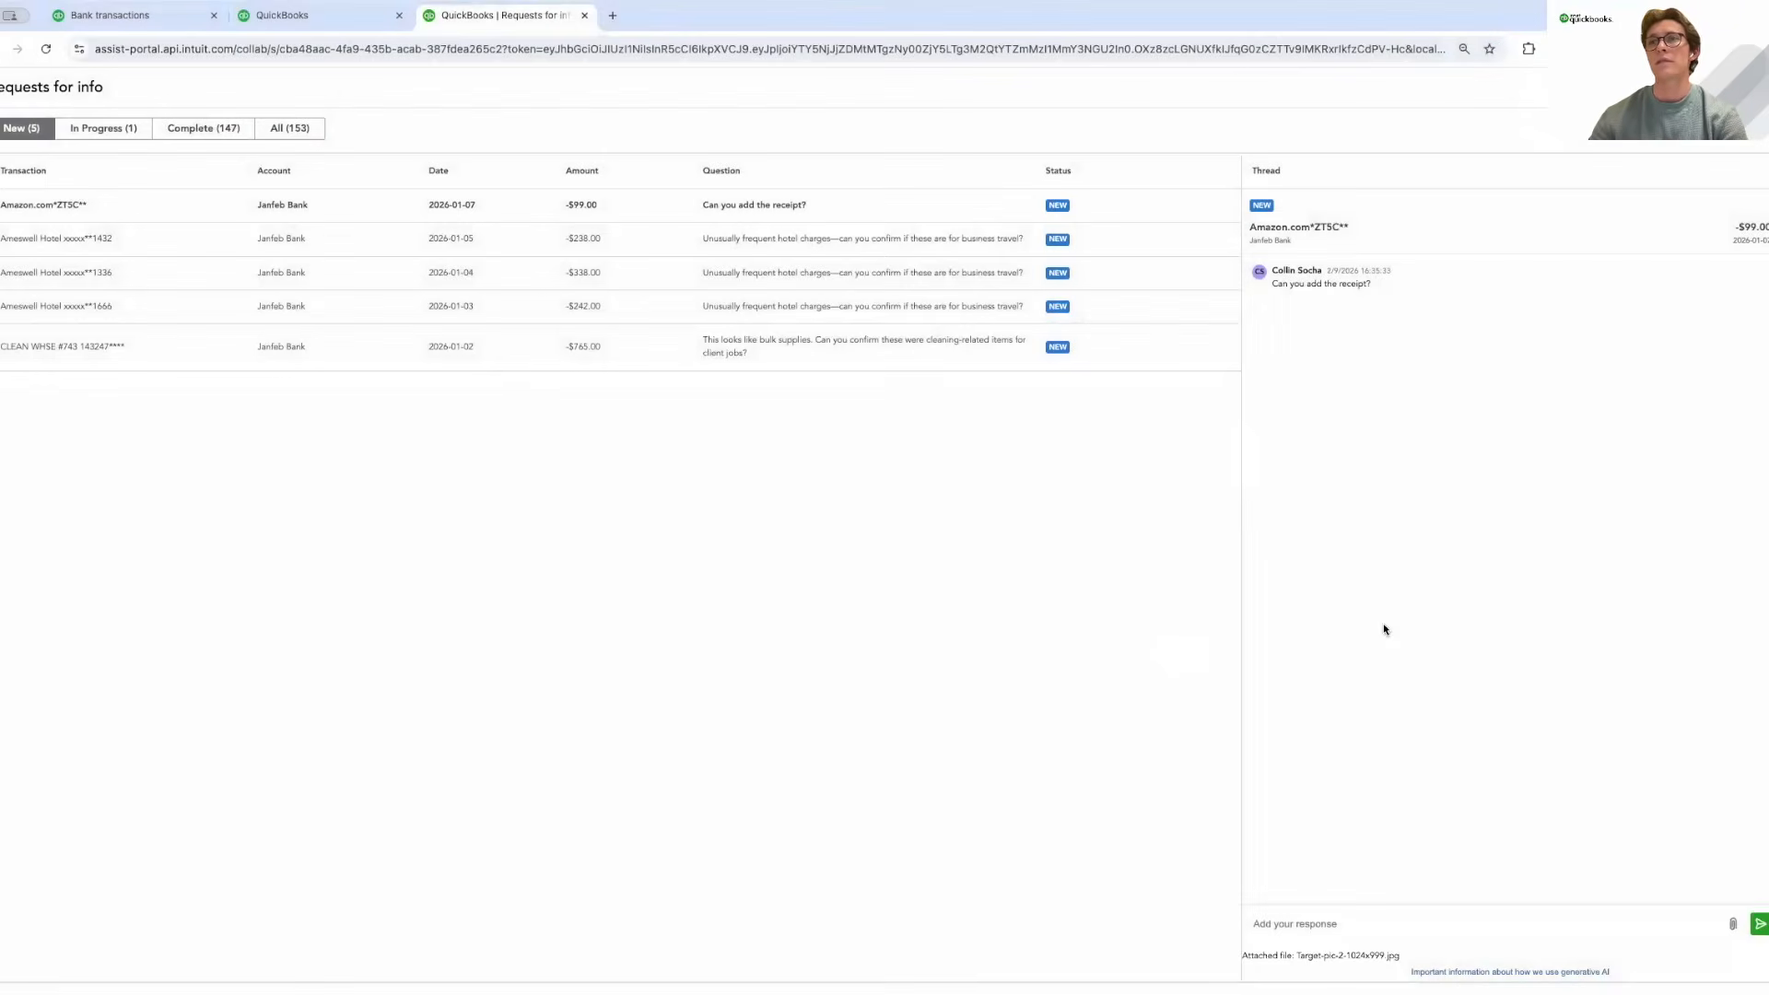
{"action": "left_click", "coordinate": [1760, 925]}
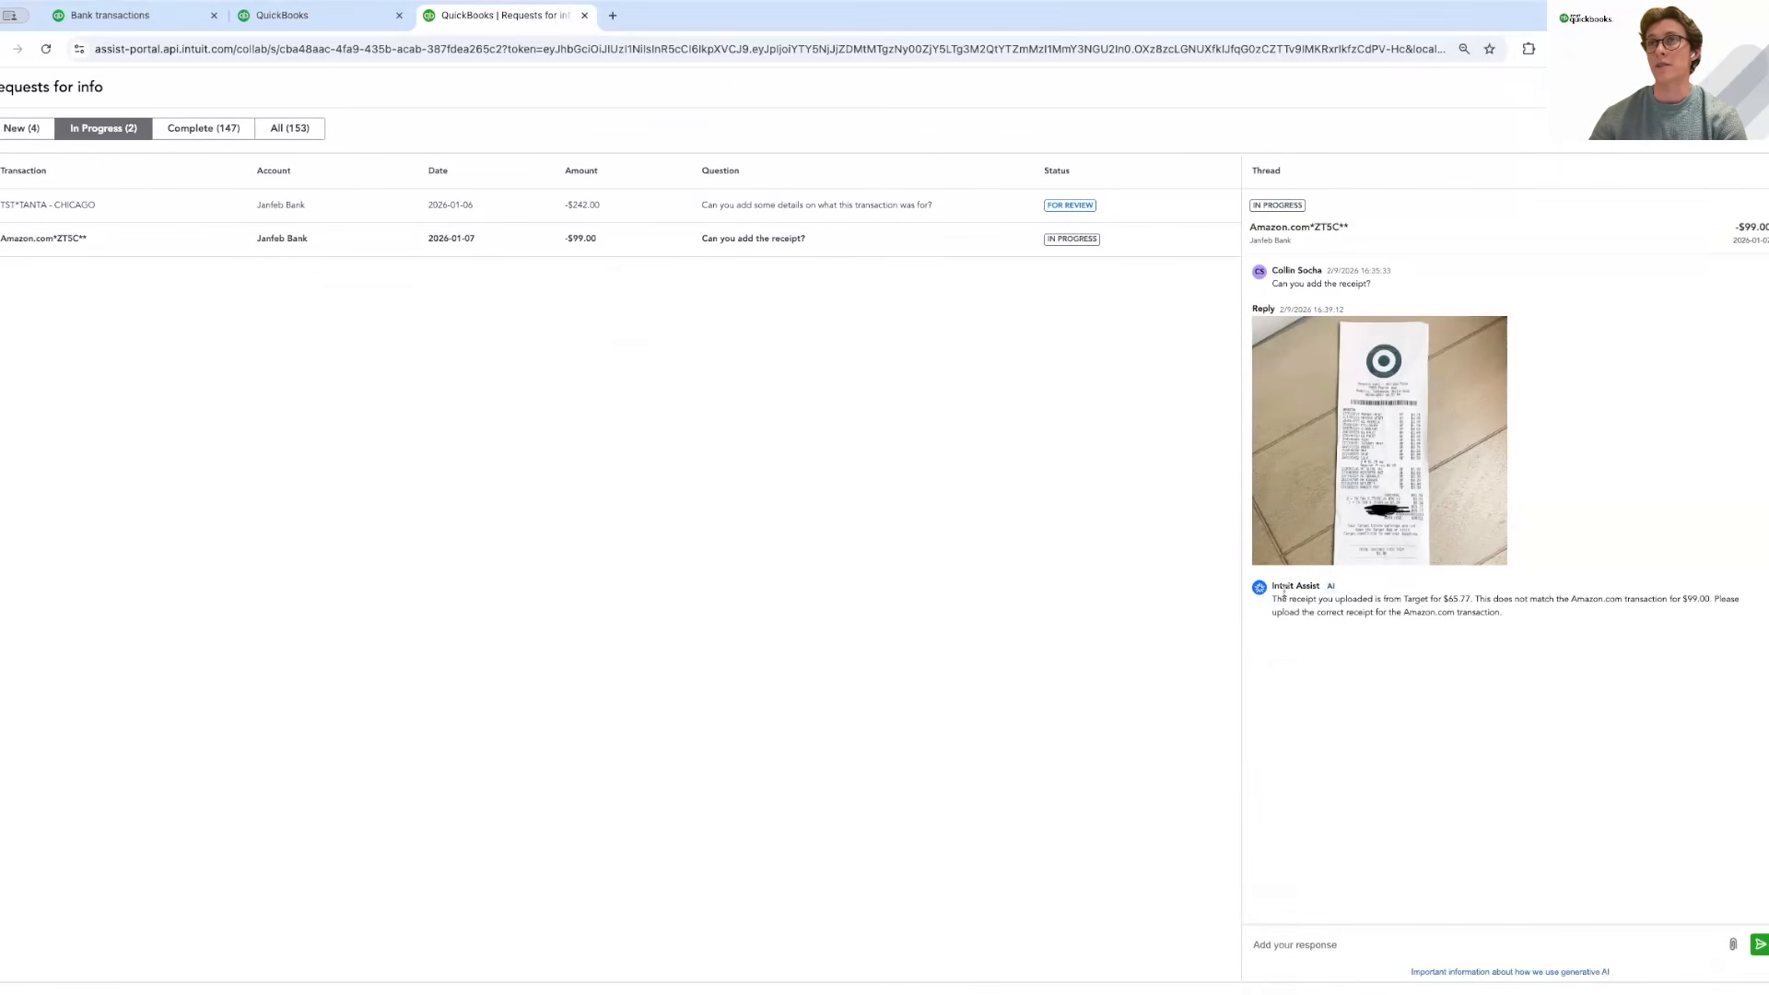
Highlight Intuit Assist's receipt-mismatch explanation, then show the four New requests with Ameswell Hotel open.
{"action": "left_click_drag", "start_coordinate": [1272, 599], "coordinate": [1656, 612]}
{"action": "left_click", "coordinate": [1435, 596]}
{"action": "left_click_drag", "start_coordinate": [1361, 230], "coordinate": [1263, 224]}
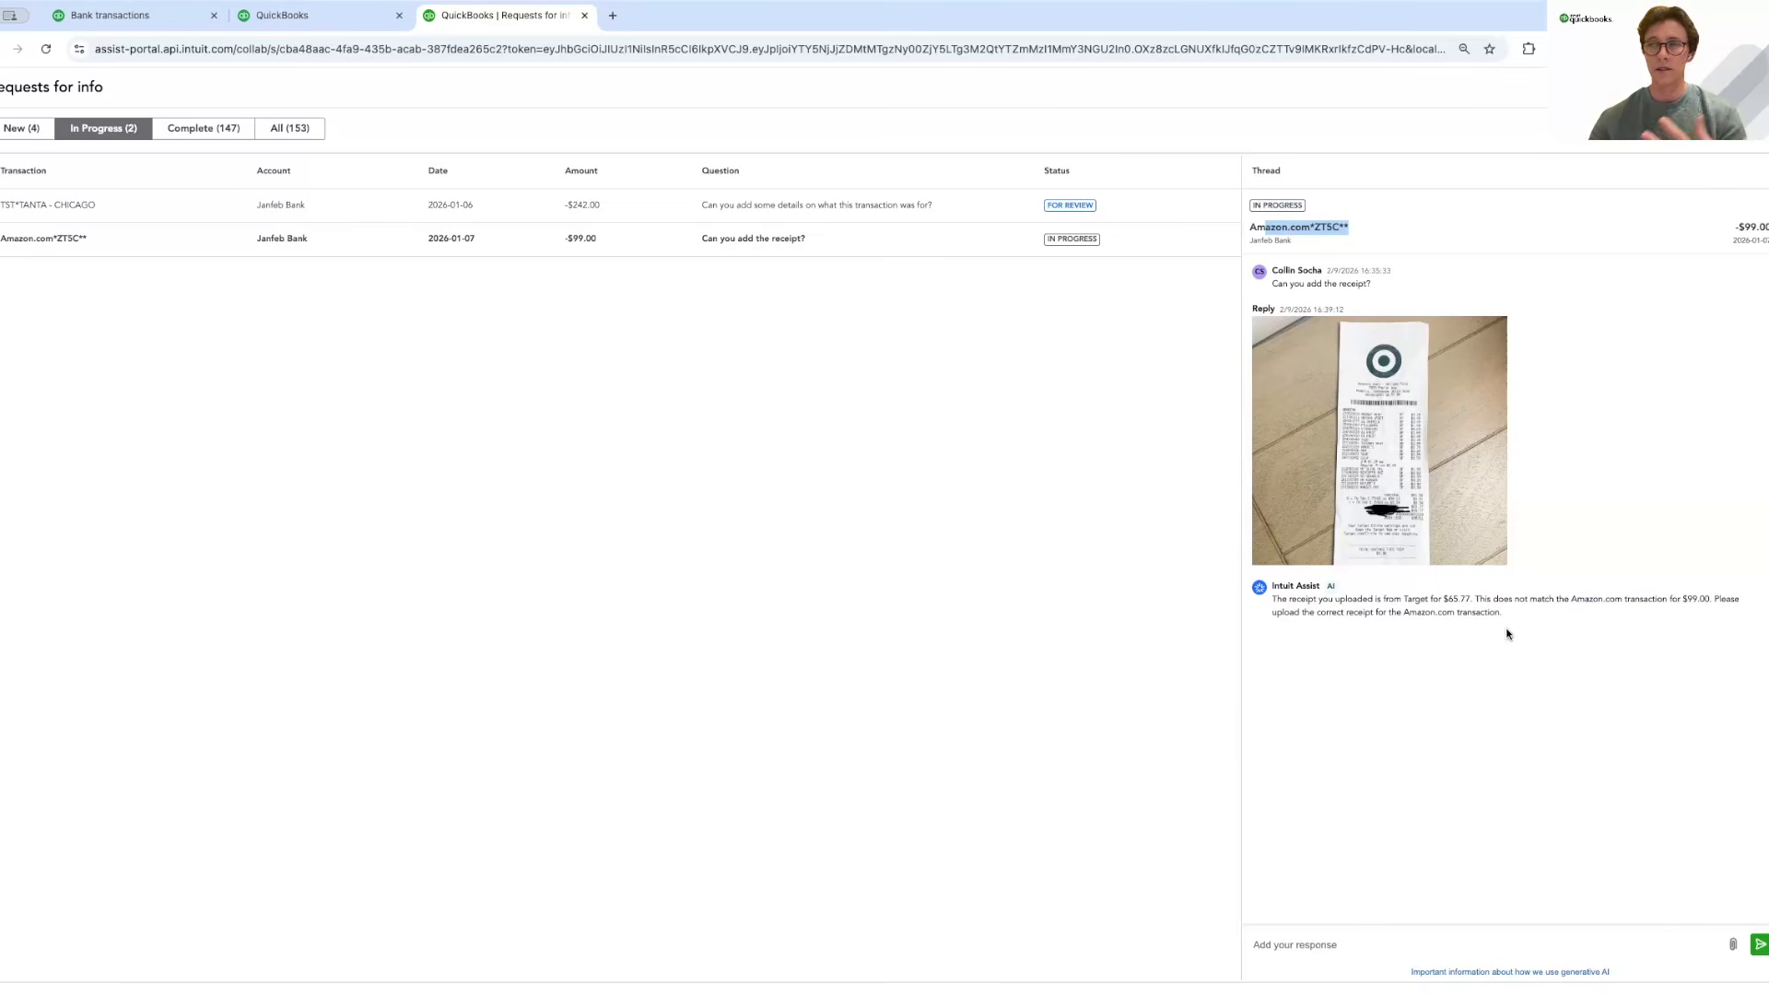
{"action": "mouse_move", "coordinate": [1505, 613]}
{"action": "left_mouse_down"}
{"action": "mouse_move", "coordinate": [1274, 597]}
{"action": "mouse_move", "coordinate": [1504, 618]}
{"action": "left_mouse_up"}
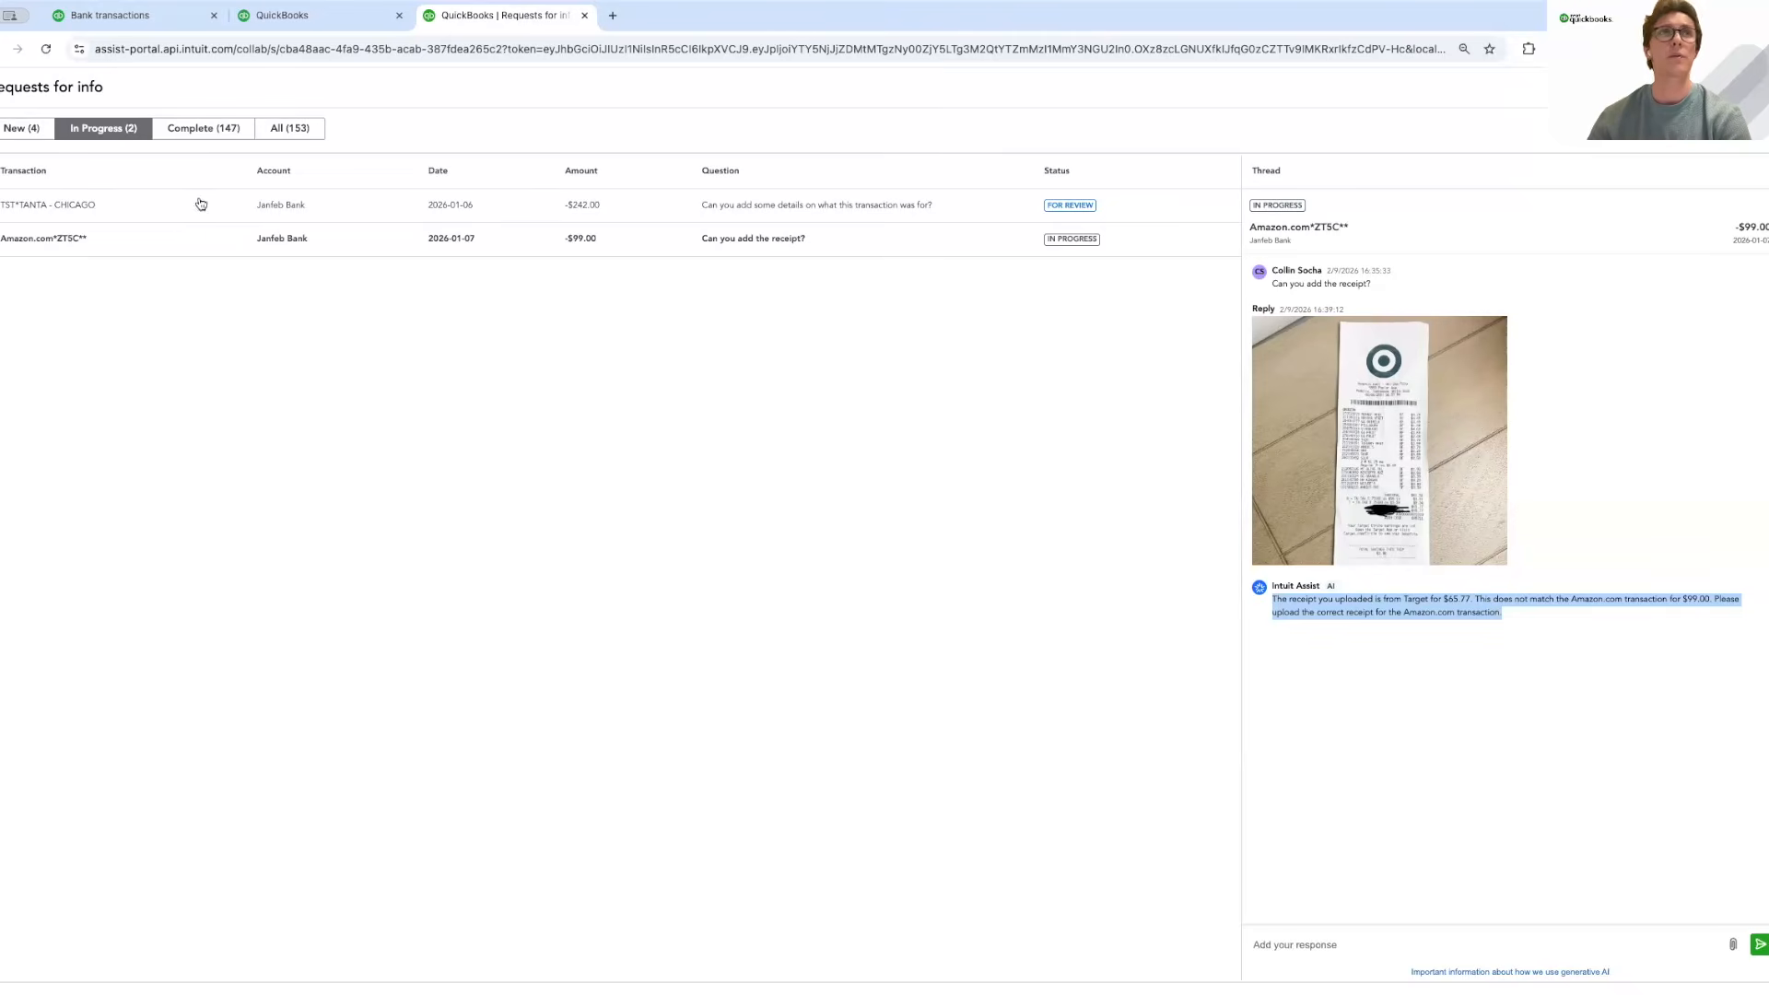
{"action": "left_click", "coordinate": [41, 132]}
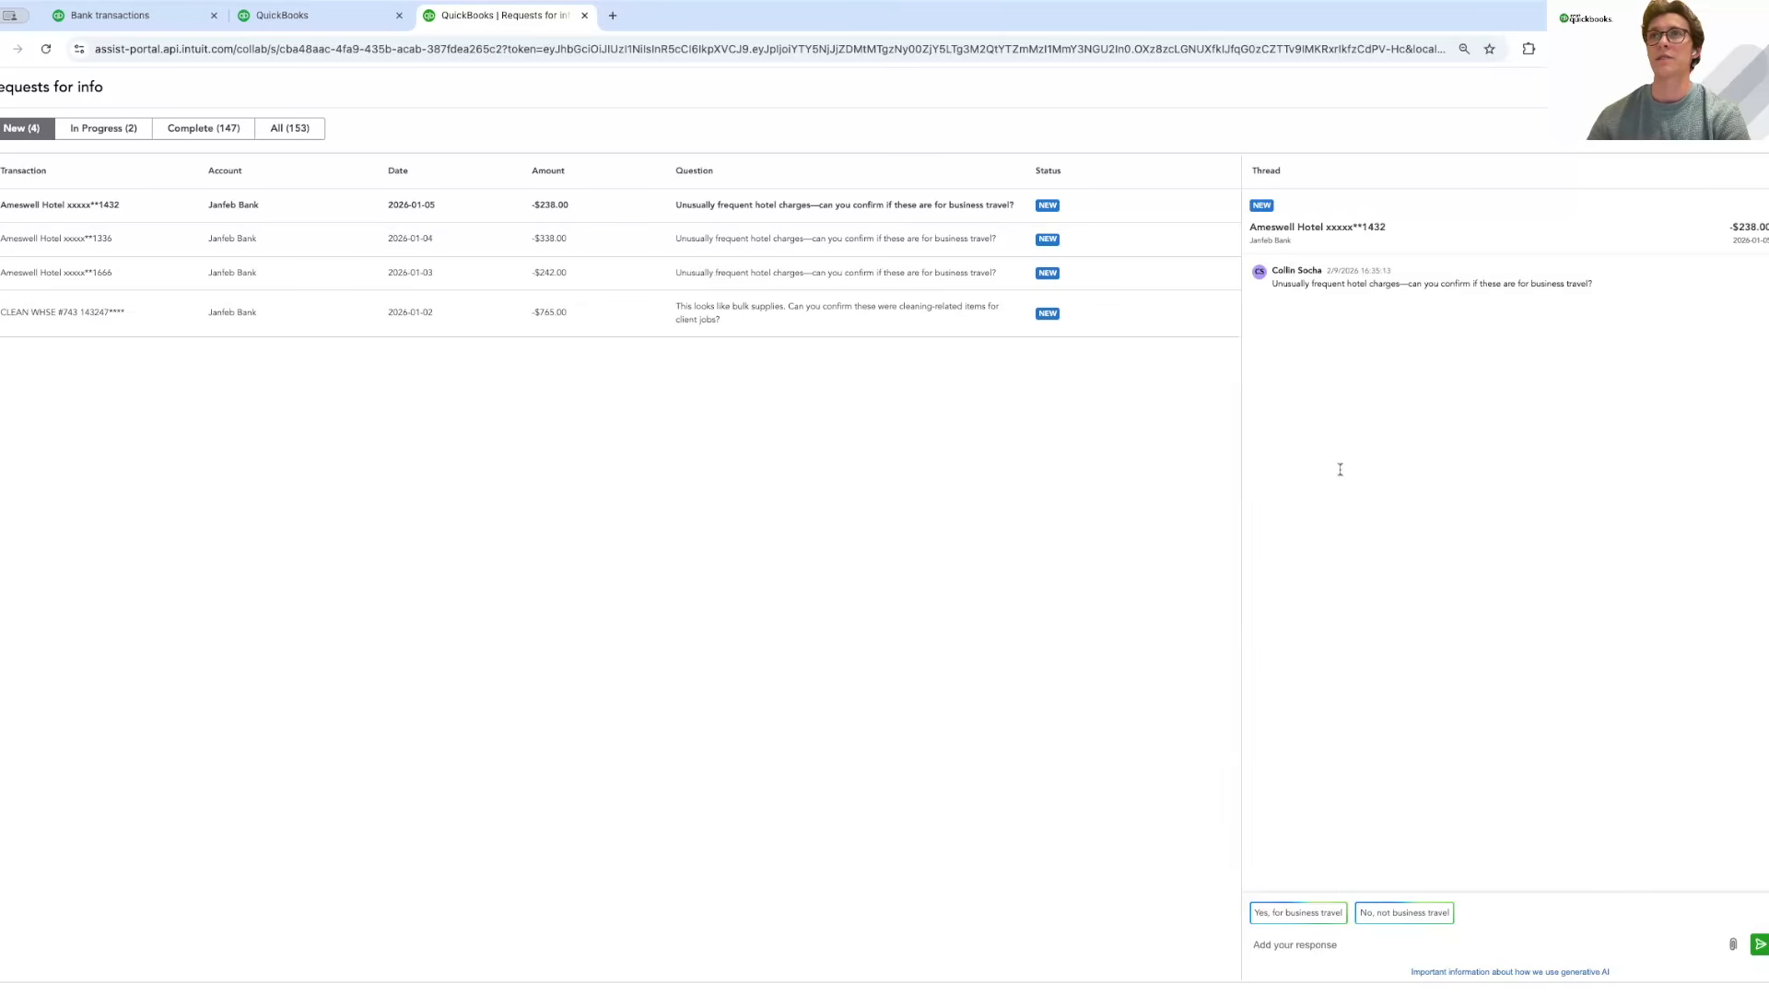
Send 'Yes, for business travel' on the Ameswell Hotel request and return to Bank transactions.
{"action": "left_click", "coordinate": [1302, 918]}
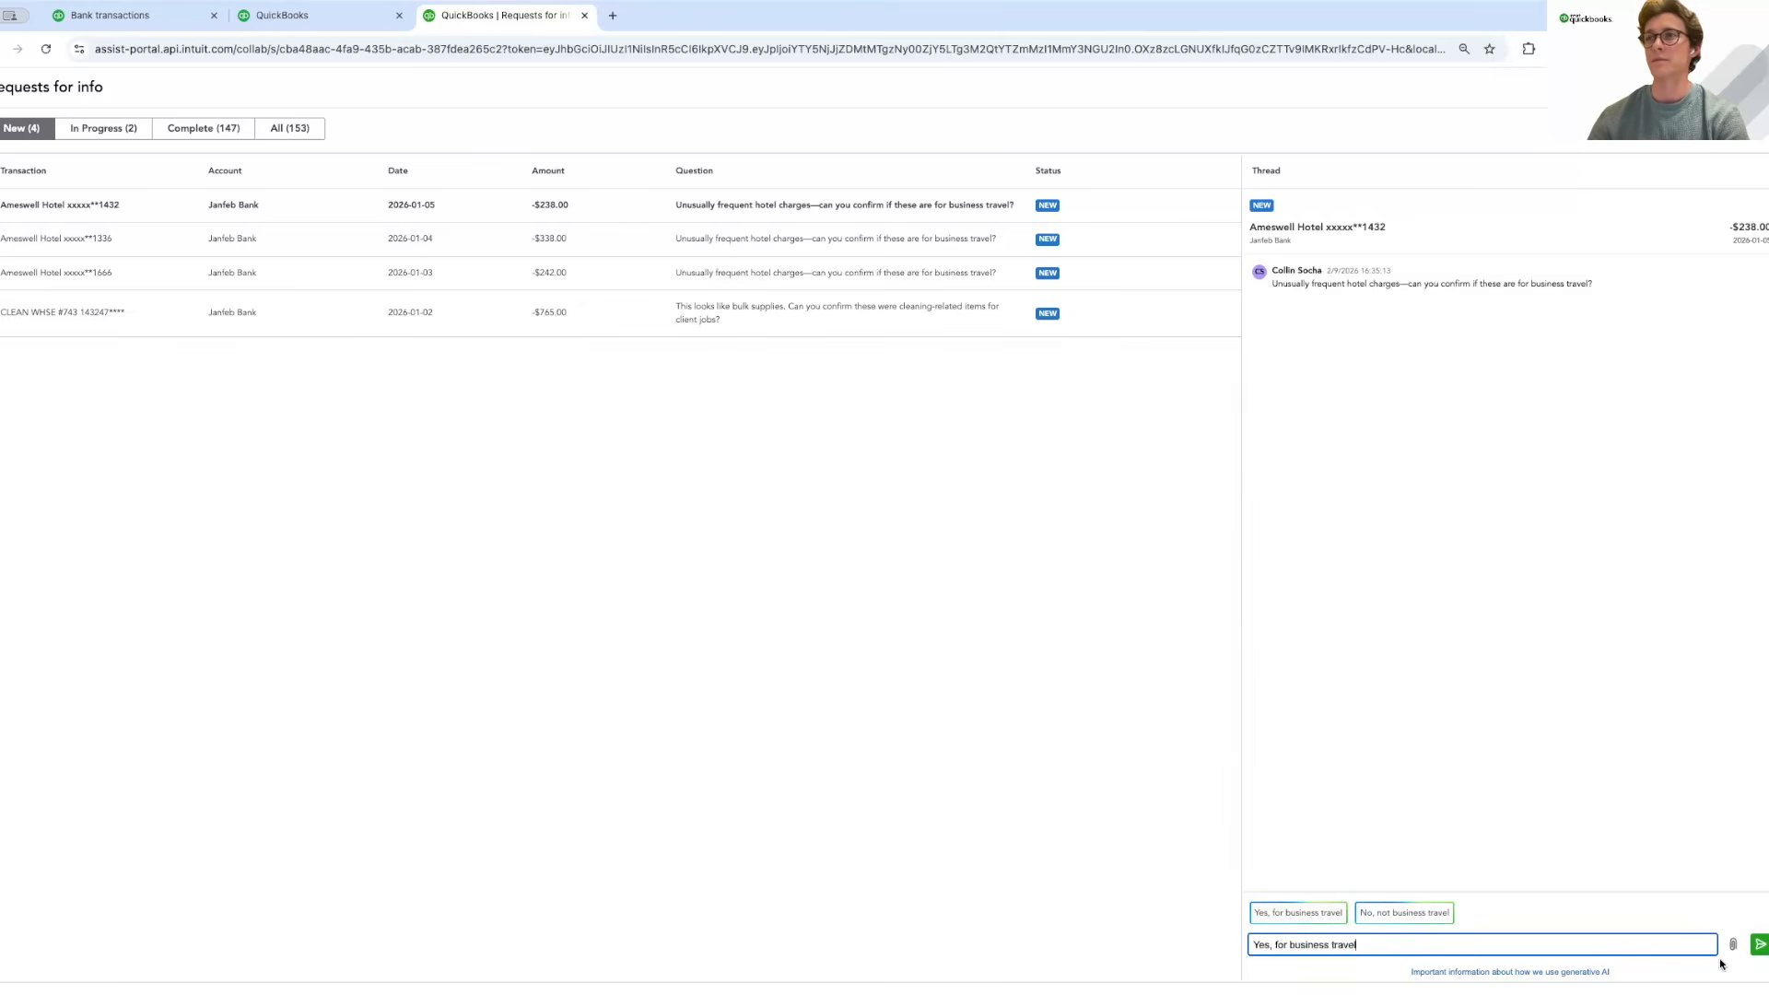
{"action": "left_click", "coordinate": [1760, 945]}
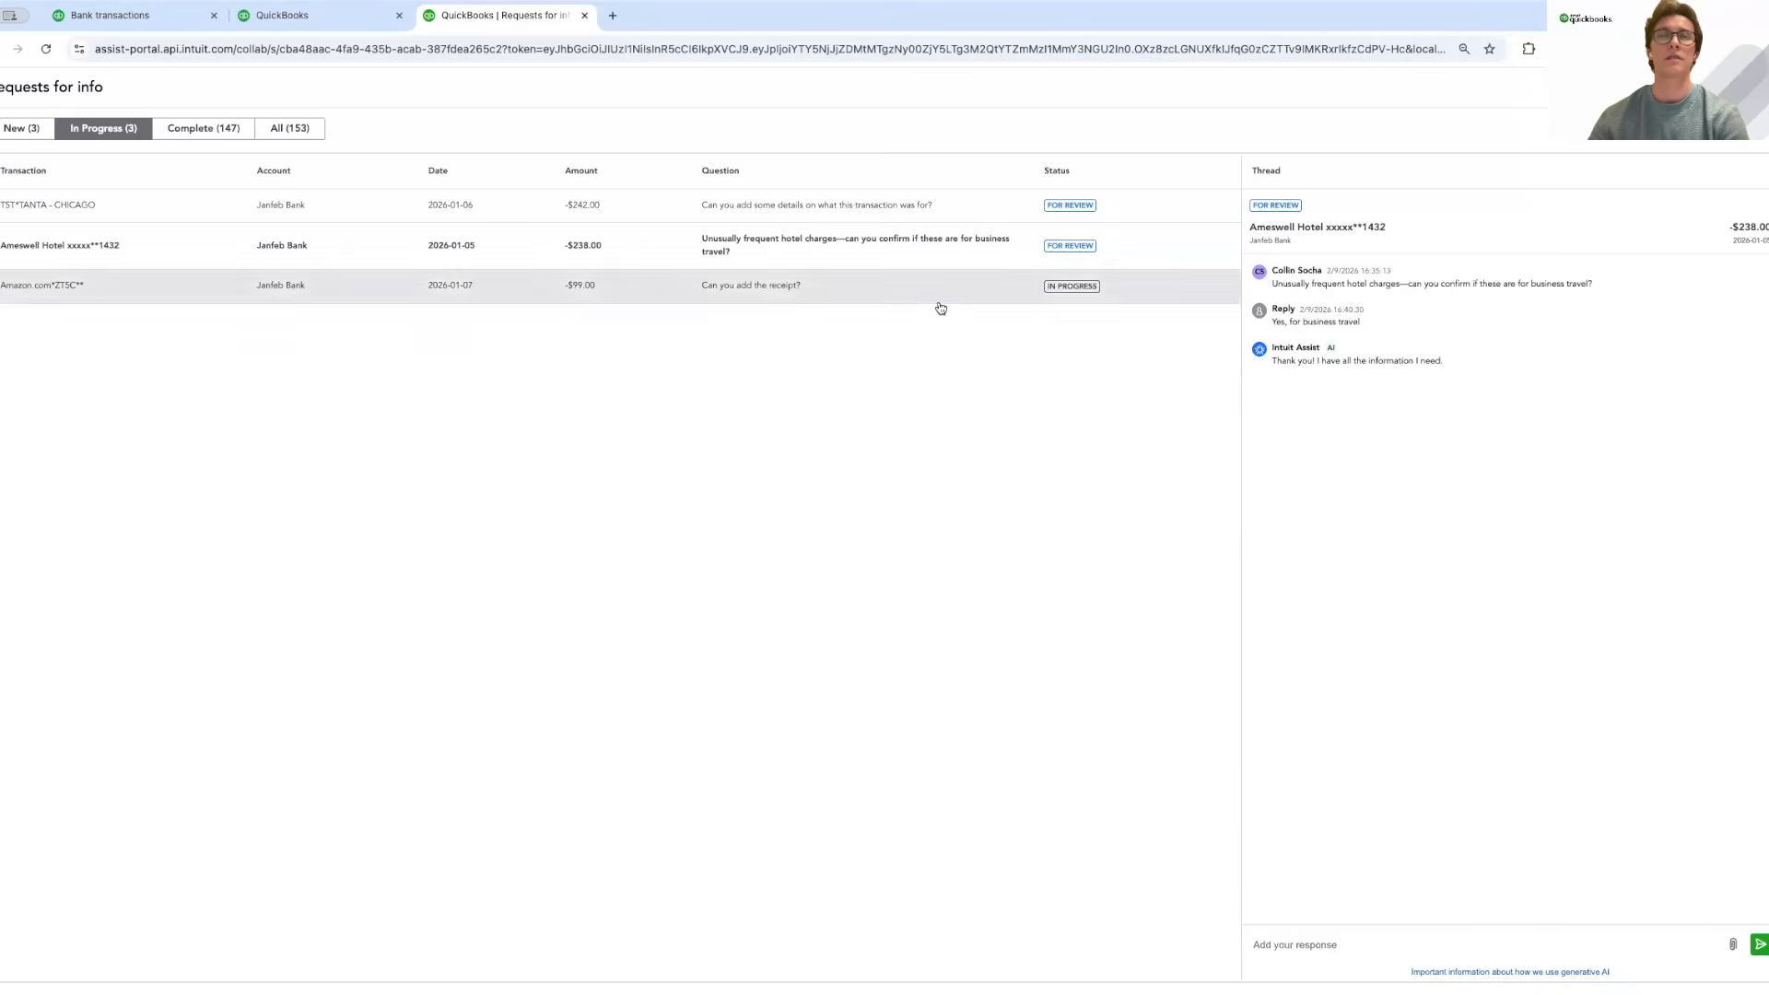
{"action": "left_click", "coordinate": [138, 15]}
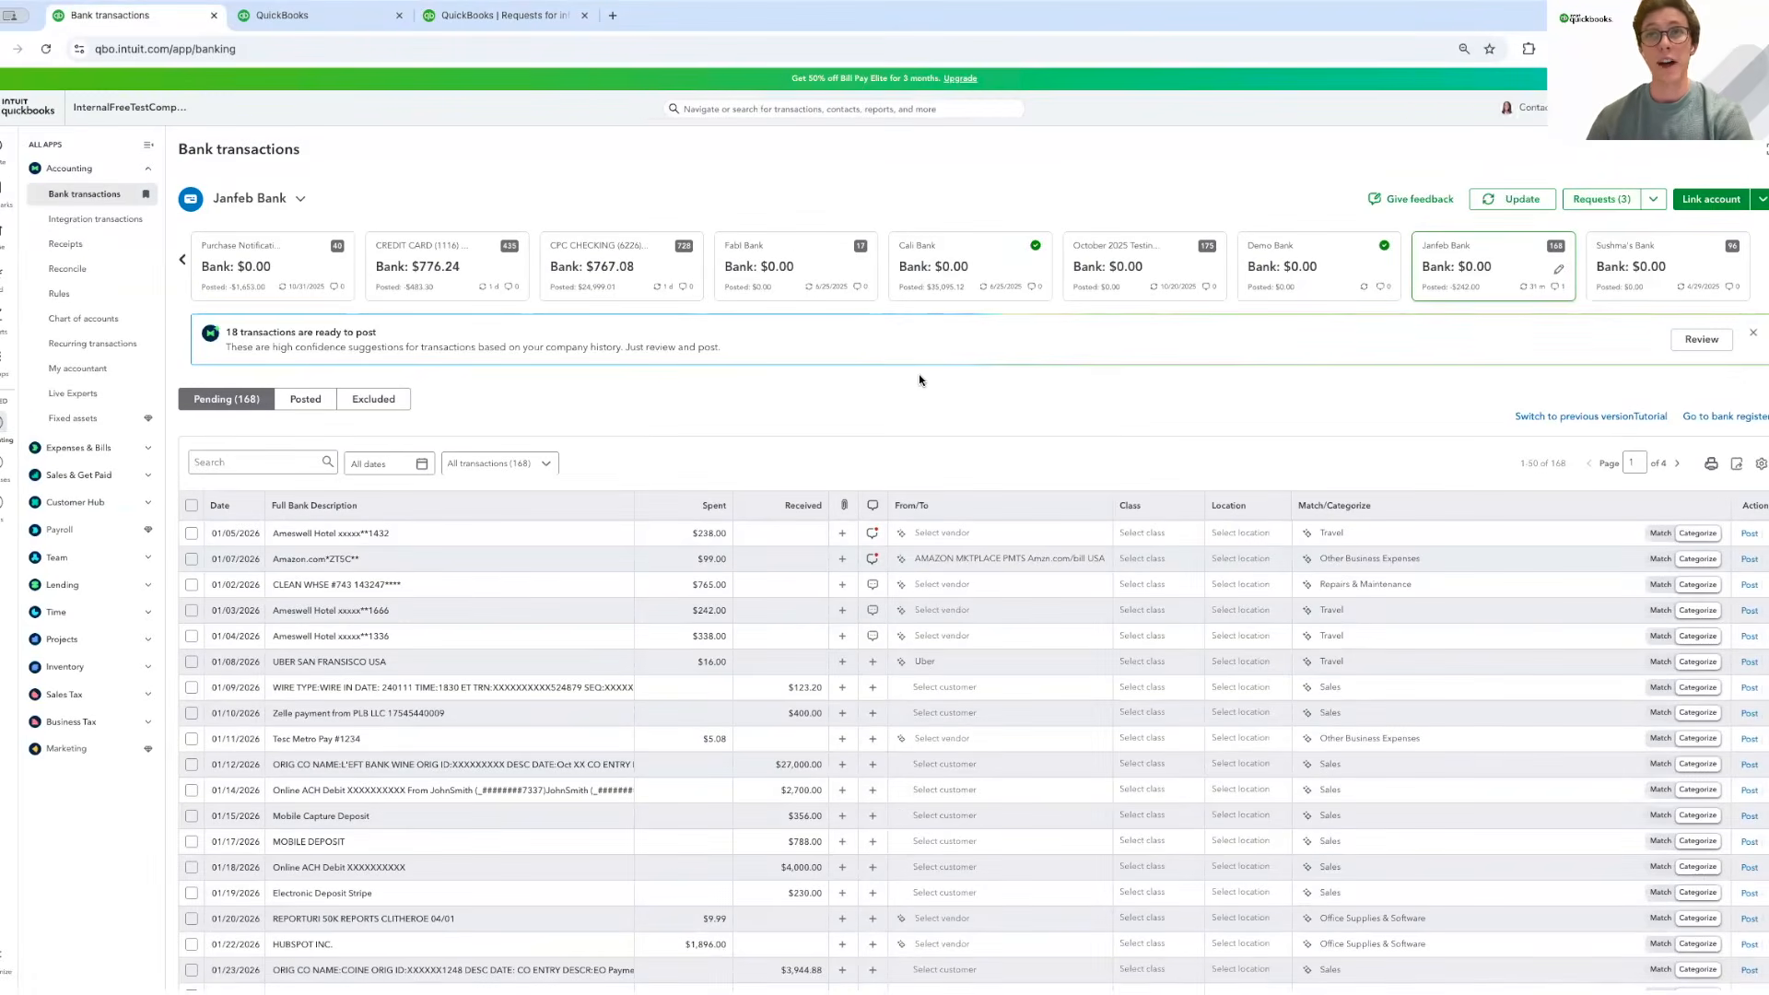
Read the client's portal replies on the pending Ameswell Hotel and Amazon charges.
{"action": "scroll", "coordinate": [862, 428], "scroll_direction": "down", "scroll_amount": 1}
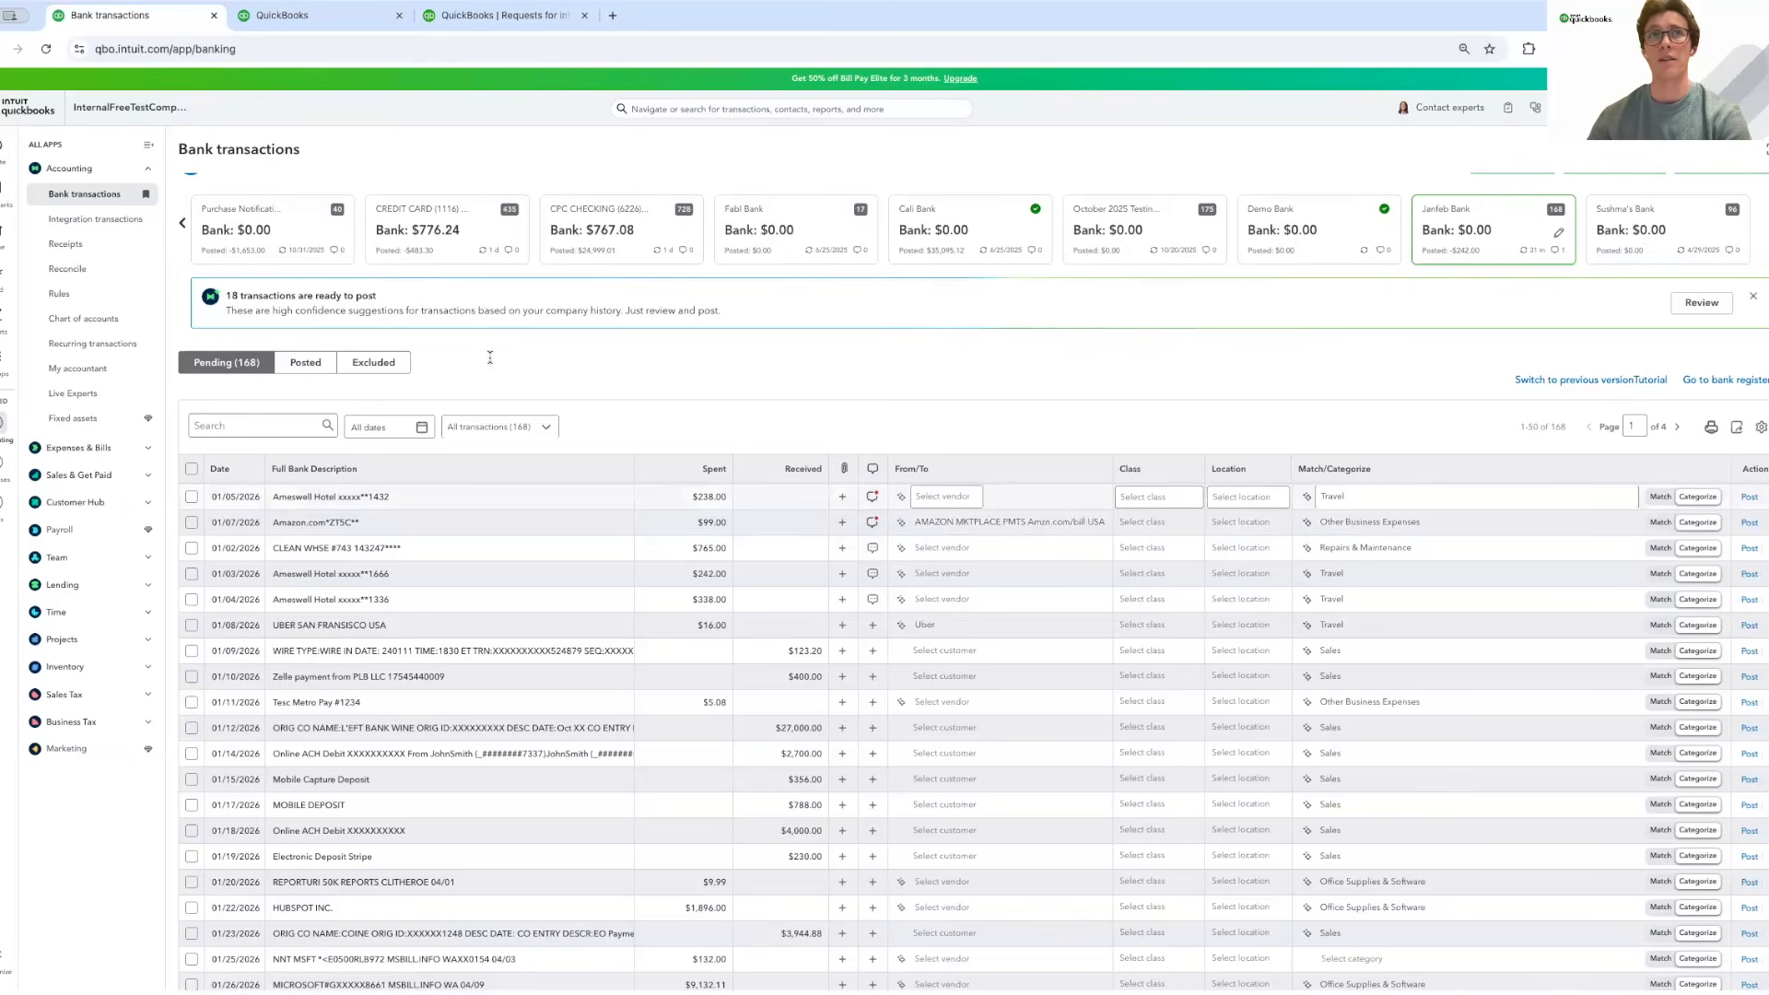
{"action": "left_click", "coordinate": [310, 360]}
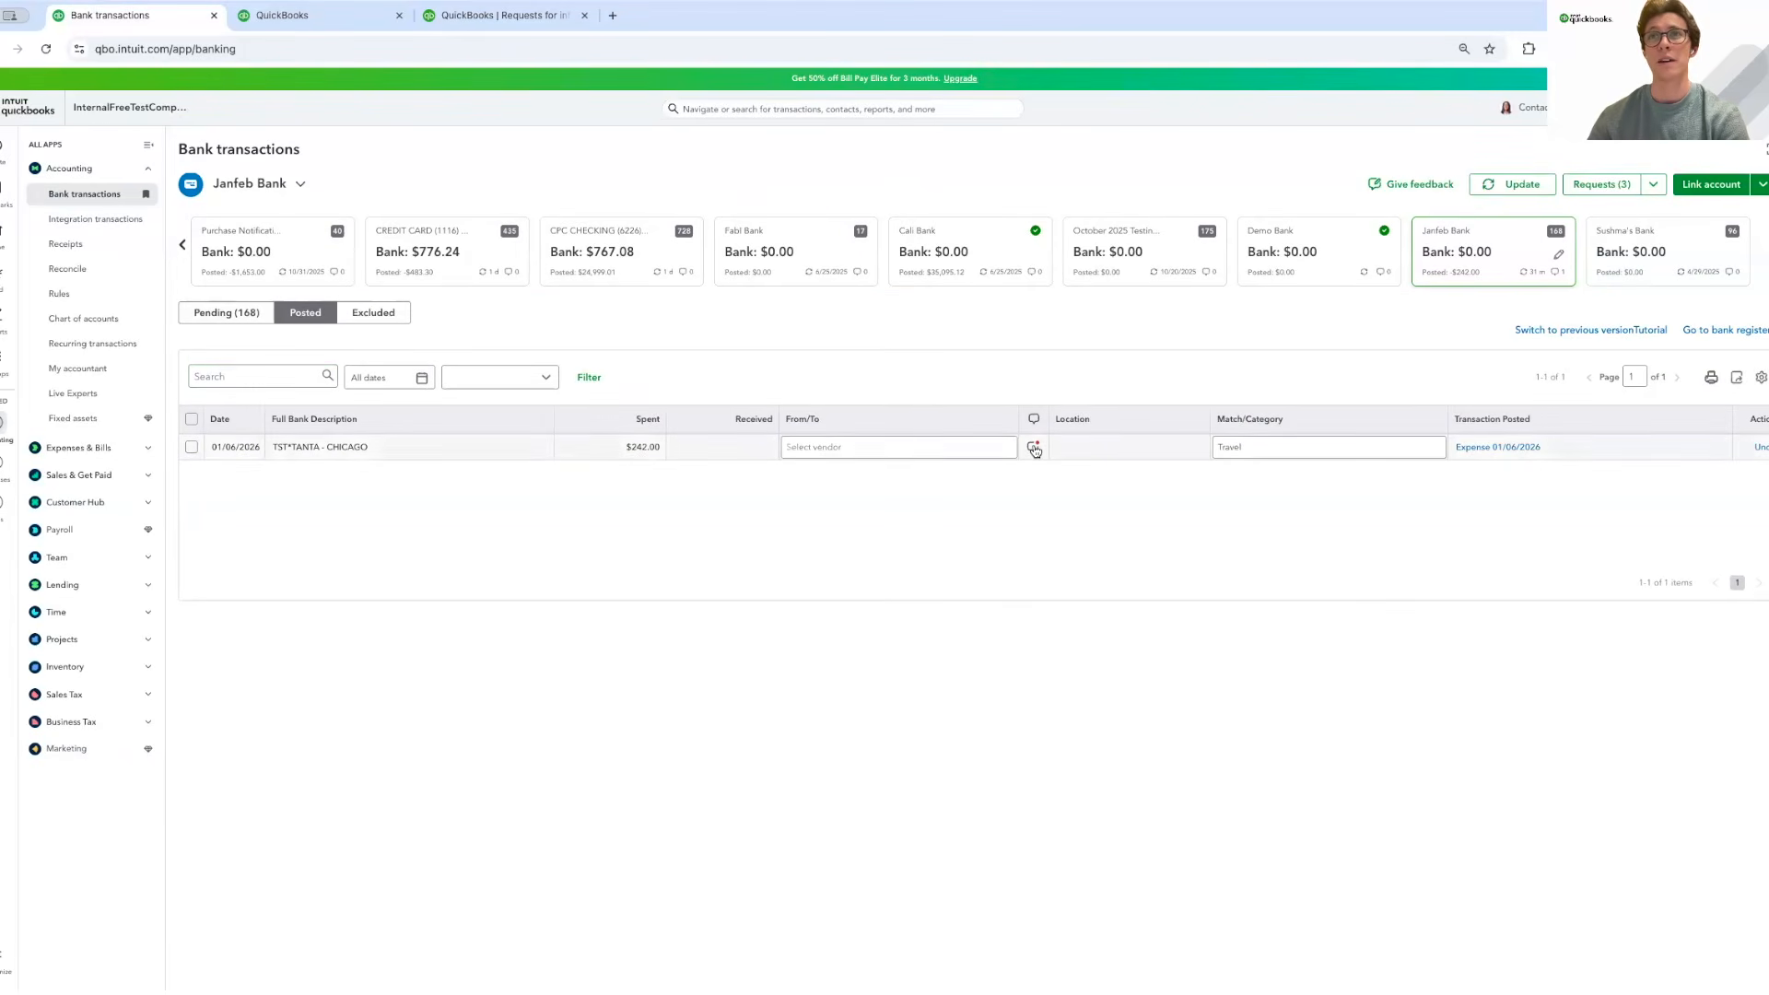
{"action": "left_click", "coordinate": [255, 315]}
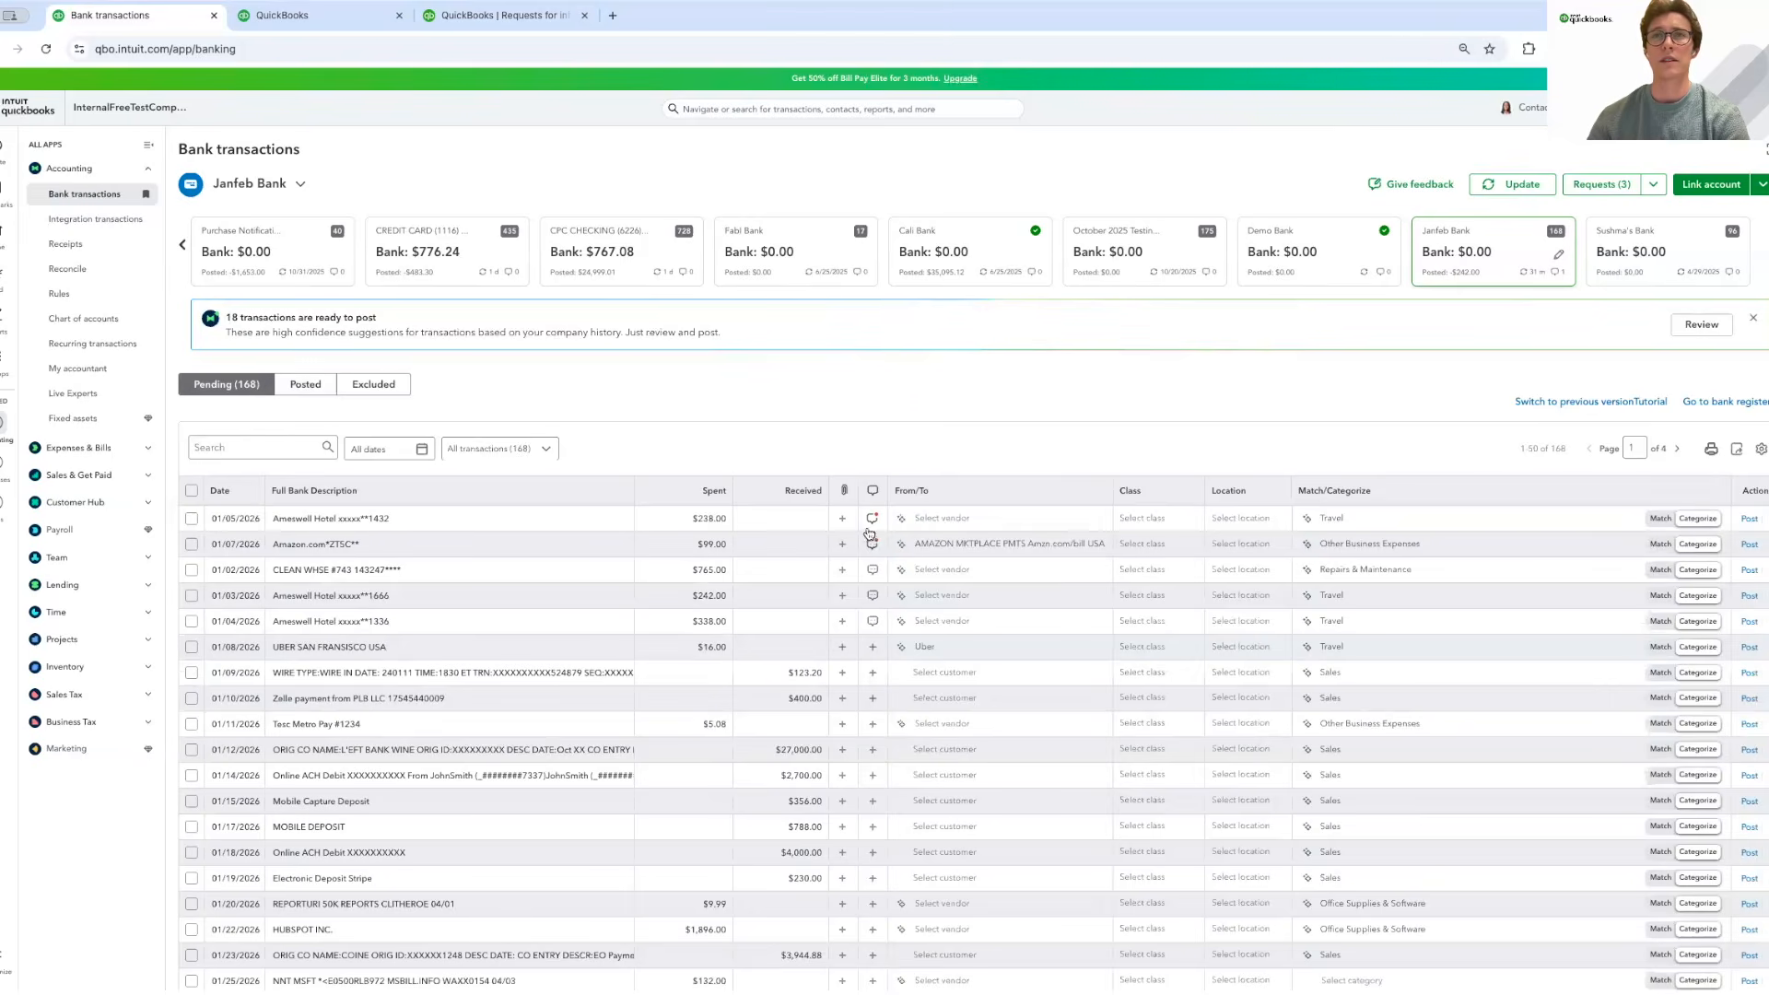
{"action": "left_click", "coordinate": [872, 523]}
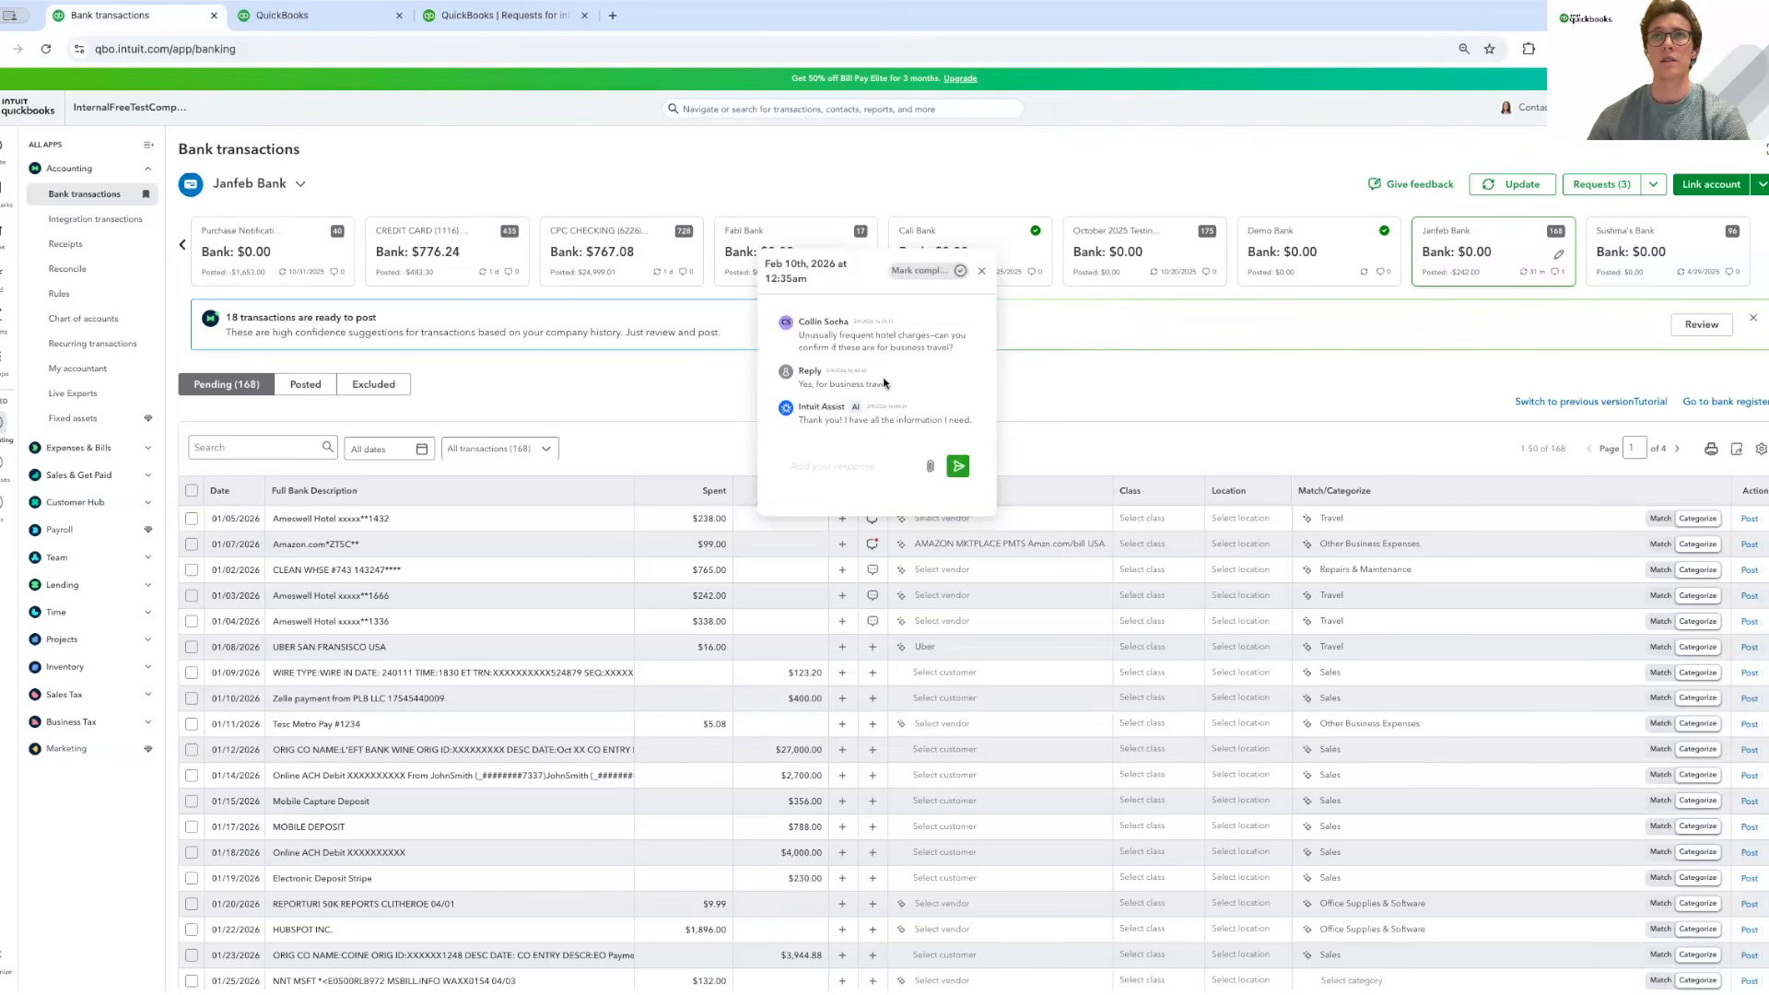
{"action": "left_click", "coordinate": [981, 271]}
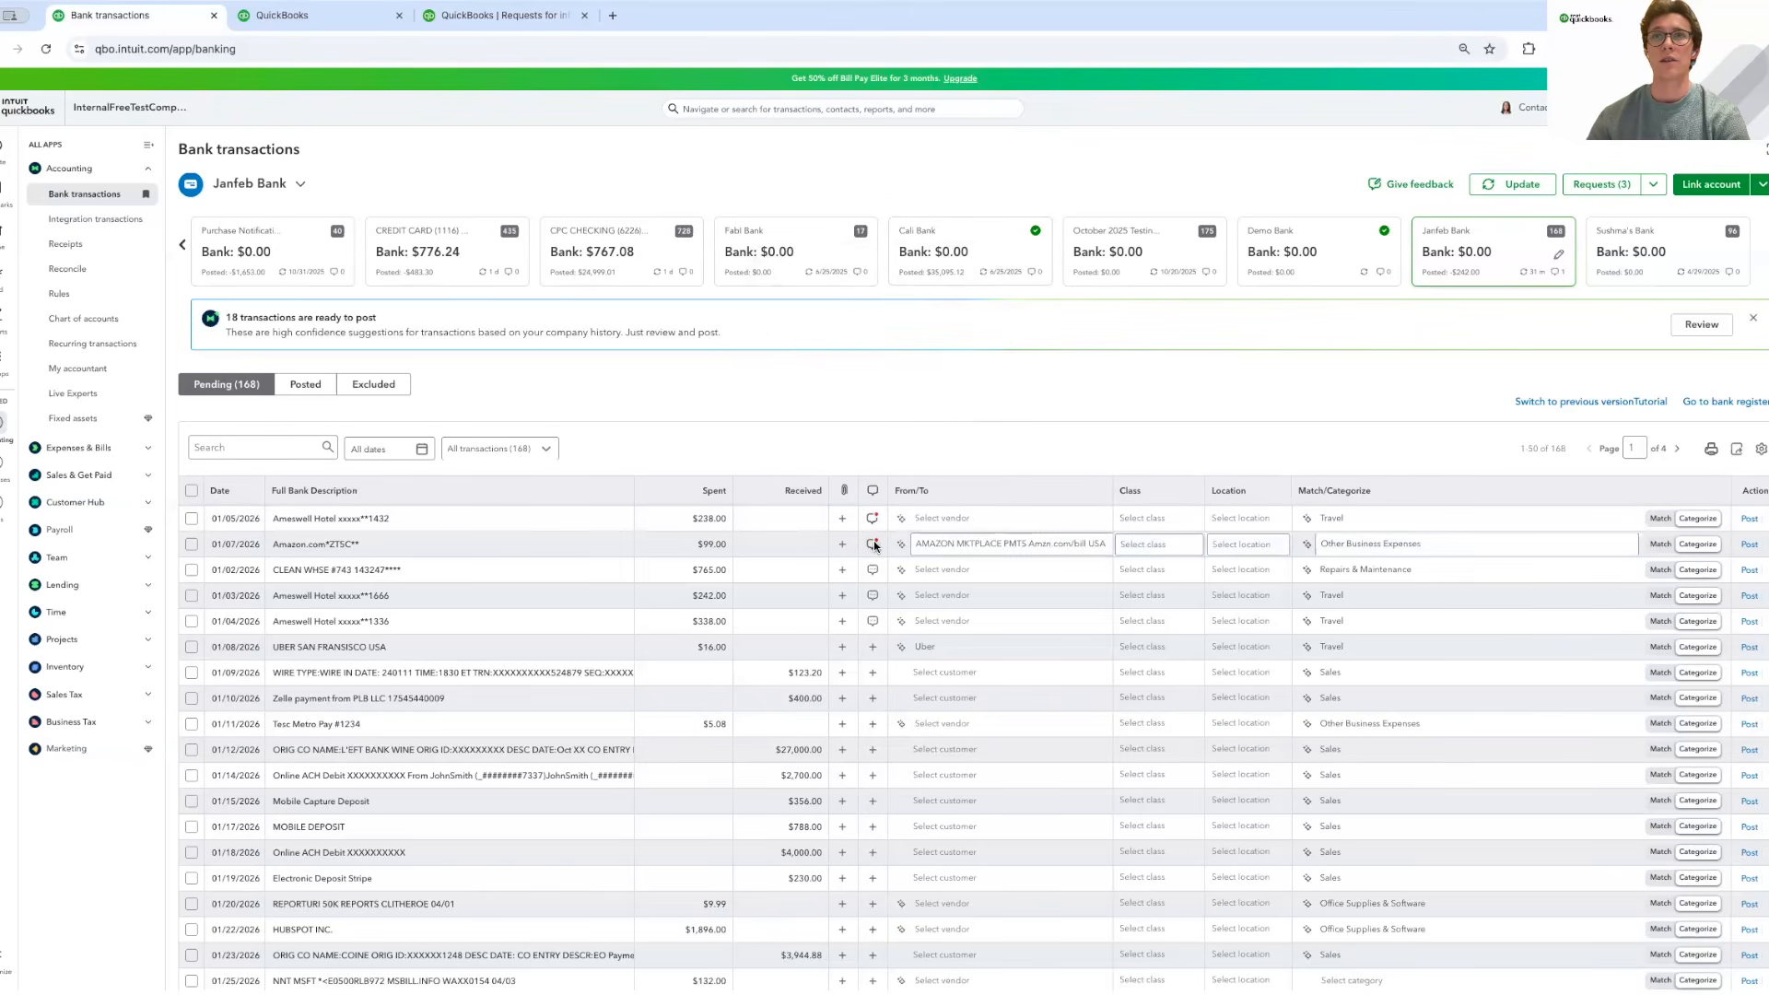
{"action": "left_click", "coordinate": [873, 545]}
{"action": "scroll", "coordinate": [909, 445], "scroll_direction": "down", "scroll_amount": 2}
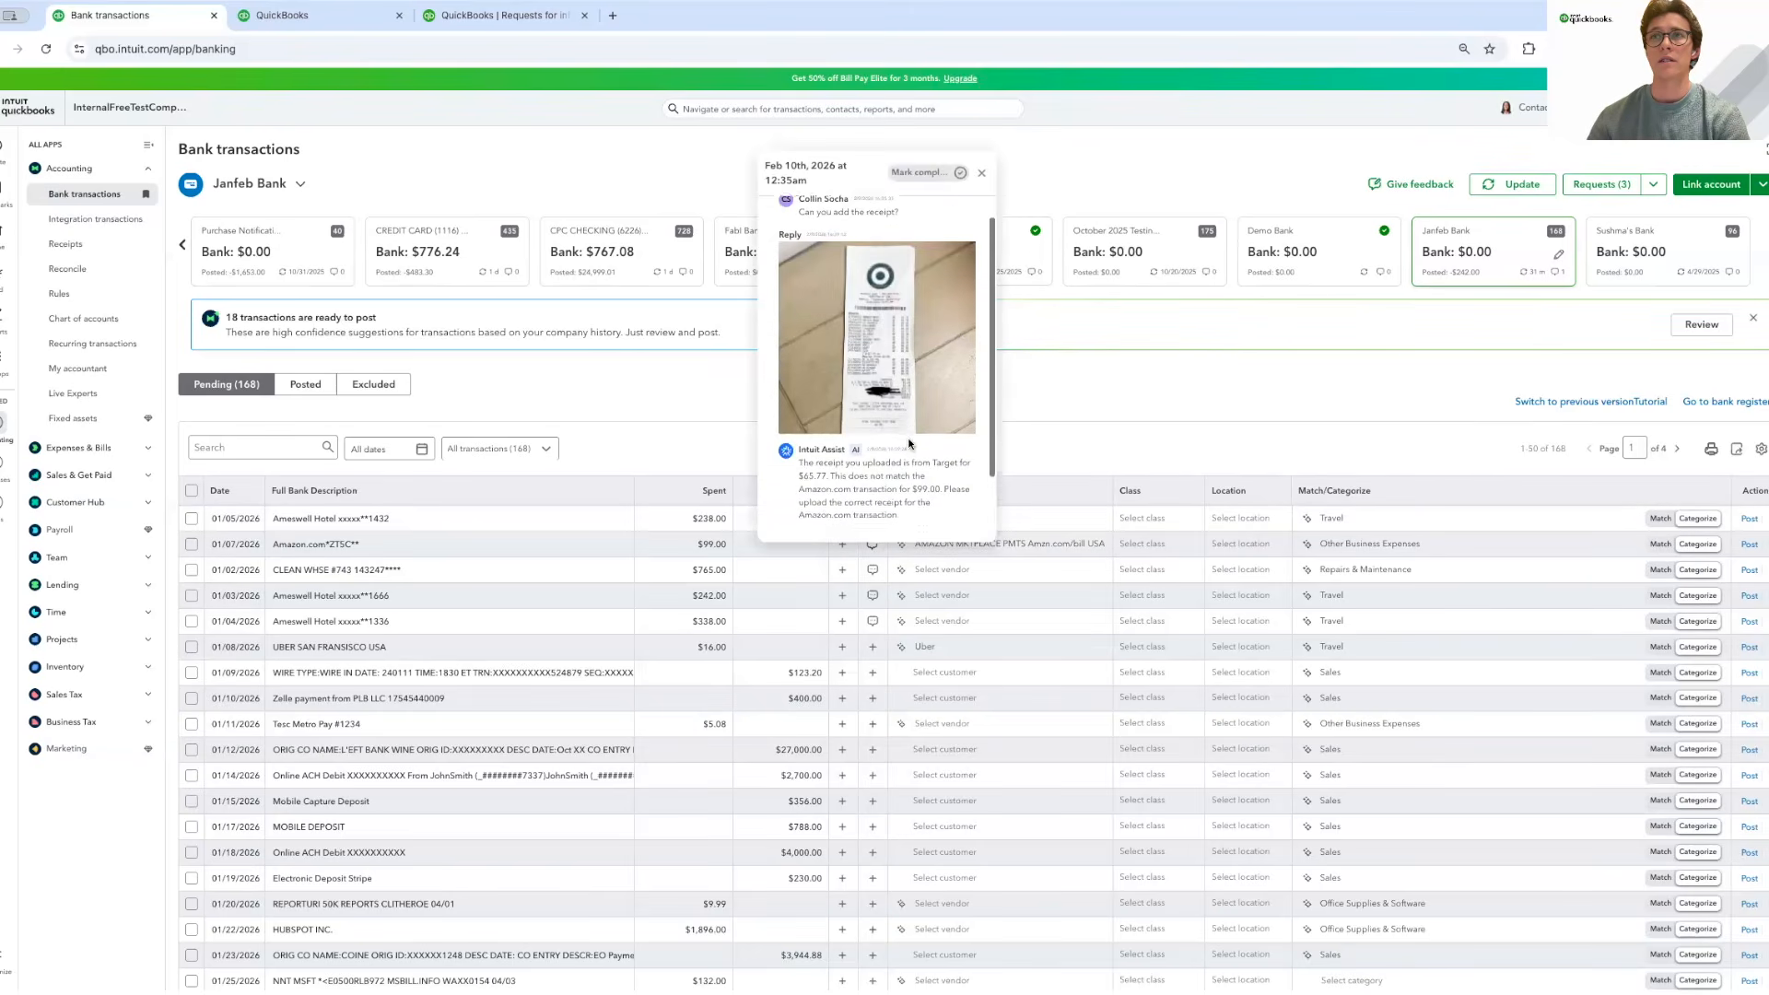
{"action": "scroll", "coordinate": [909, 444], "scroll_direction": "up", "scroll_amount": 2}
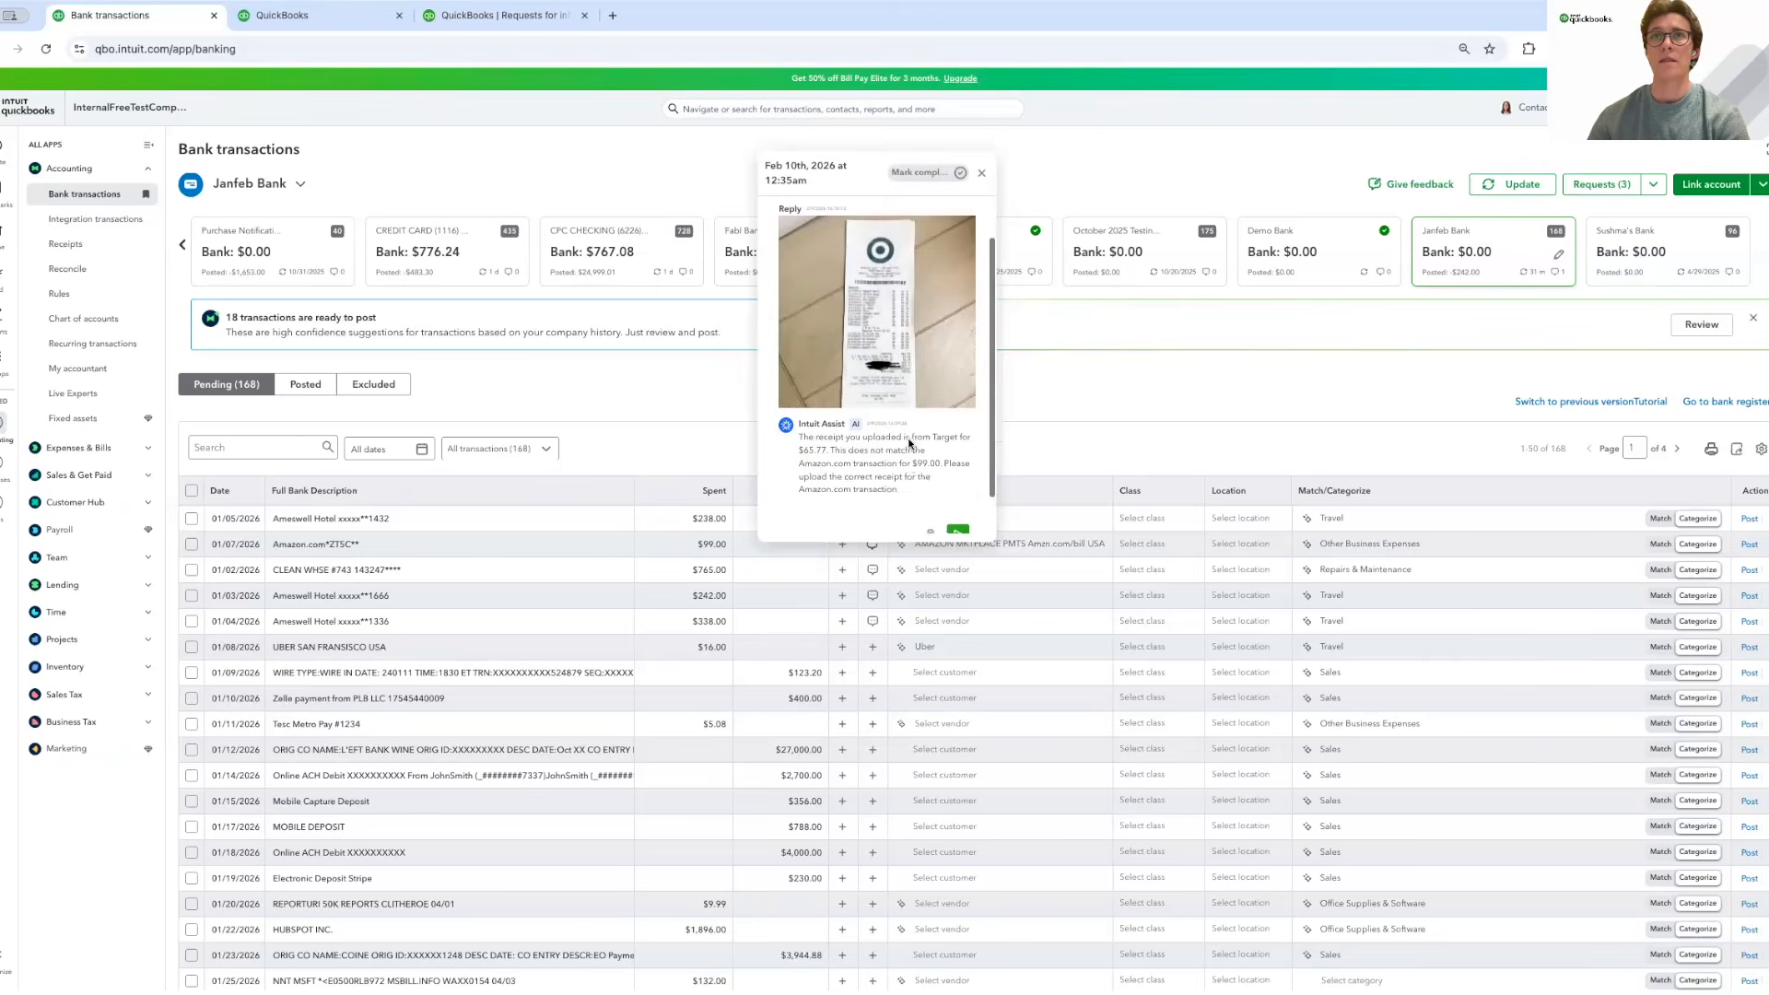
{"action": "left_click", "coordinate": [981, 174]}
Check the client's reply on the posted TST*TANTA - CHICAGO transaction.
{"action": "left_click", "coordinate": [323, 383]}
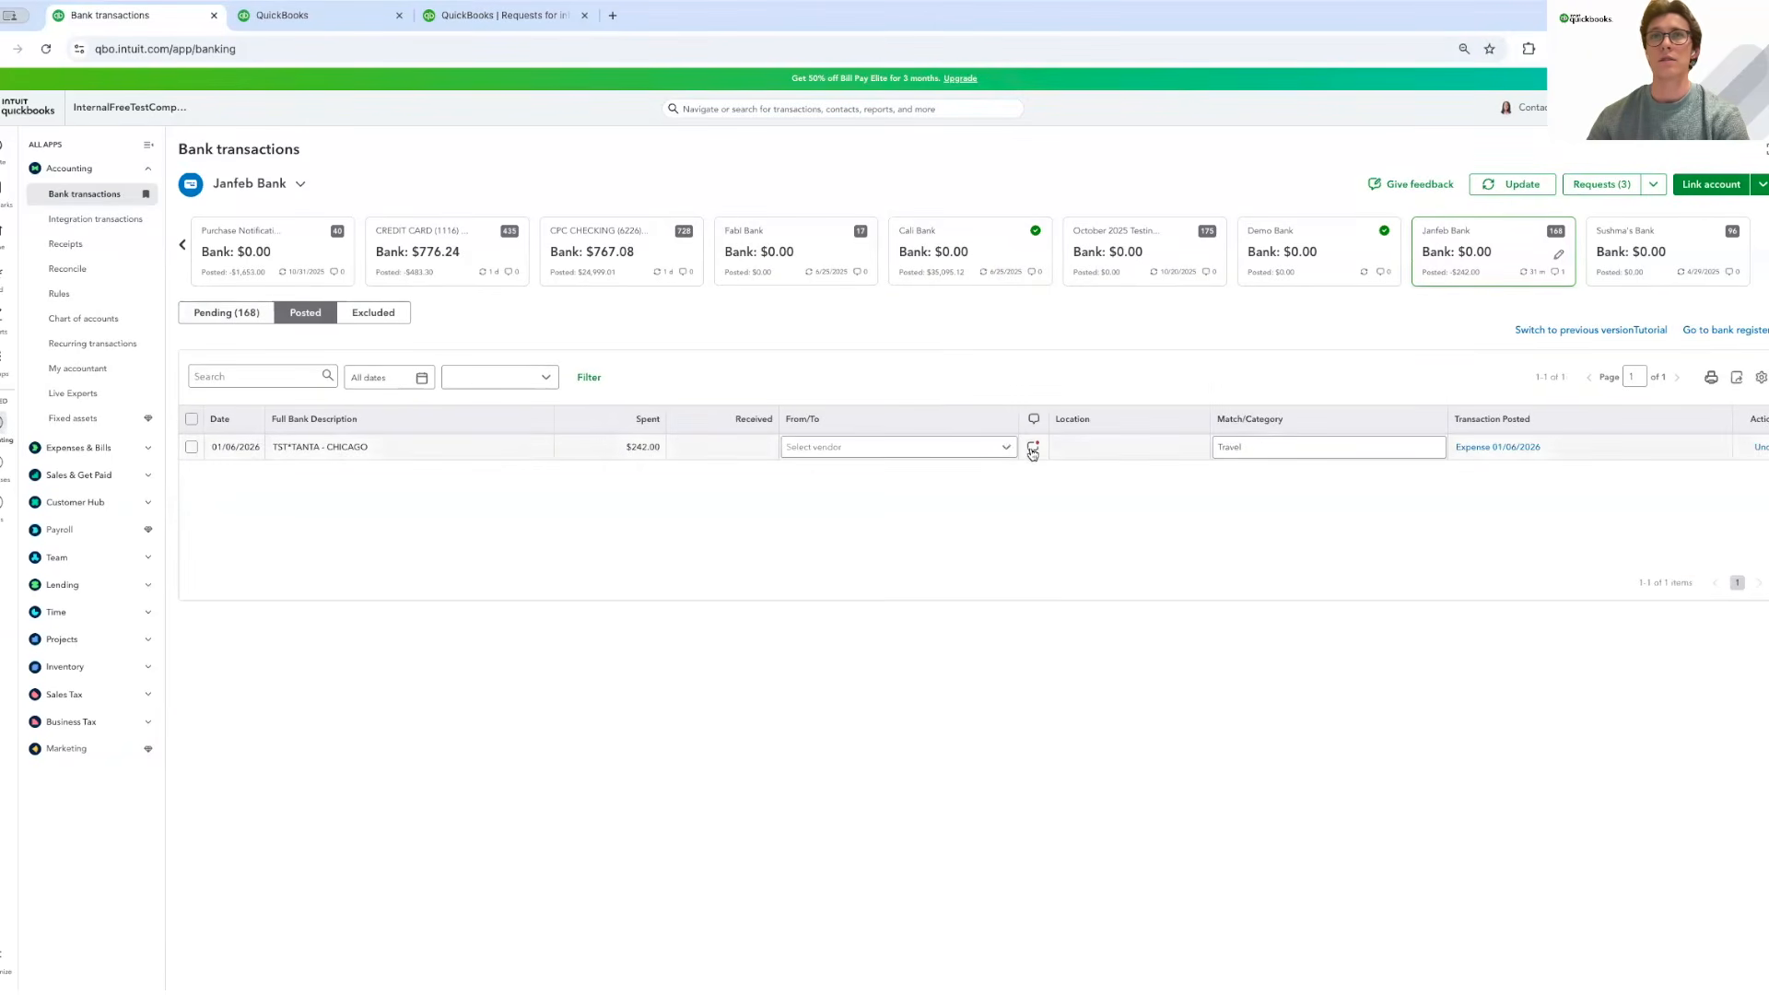
{"action": "left_click", "coordinate": [1032, 446]}
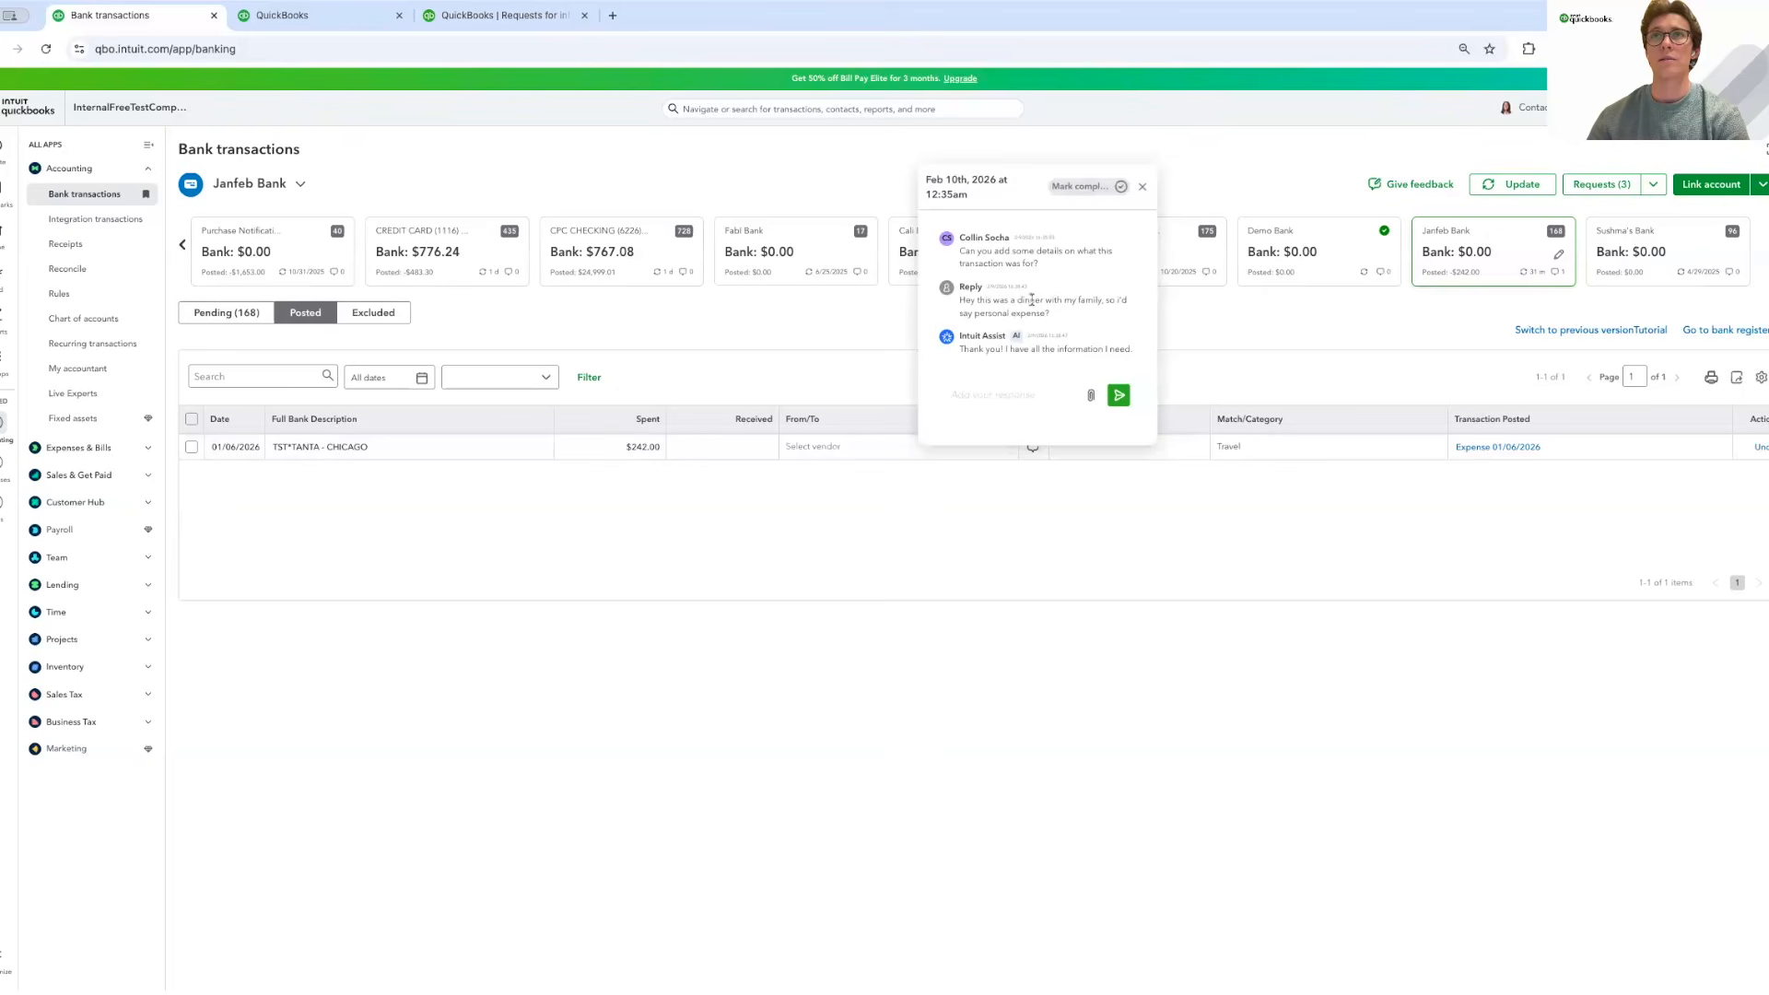
{"action": "left_click", "coordinate": [1143, 185]}
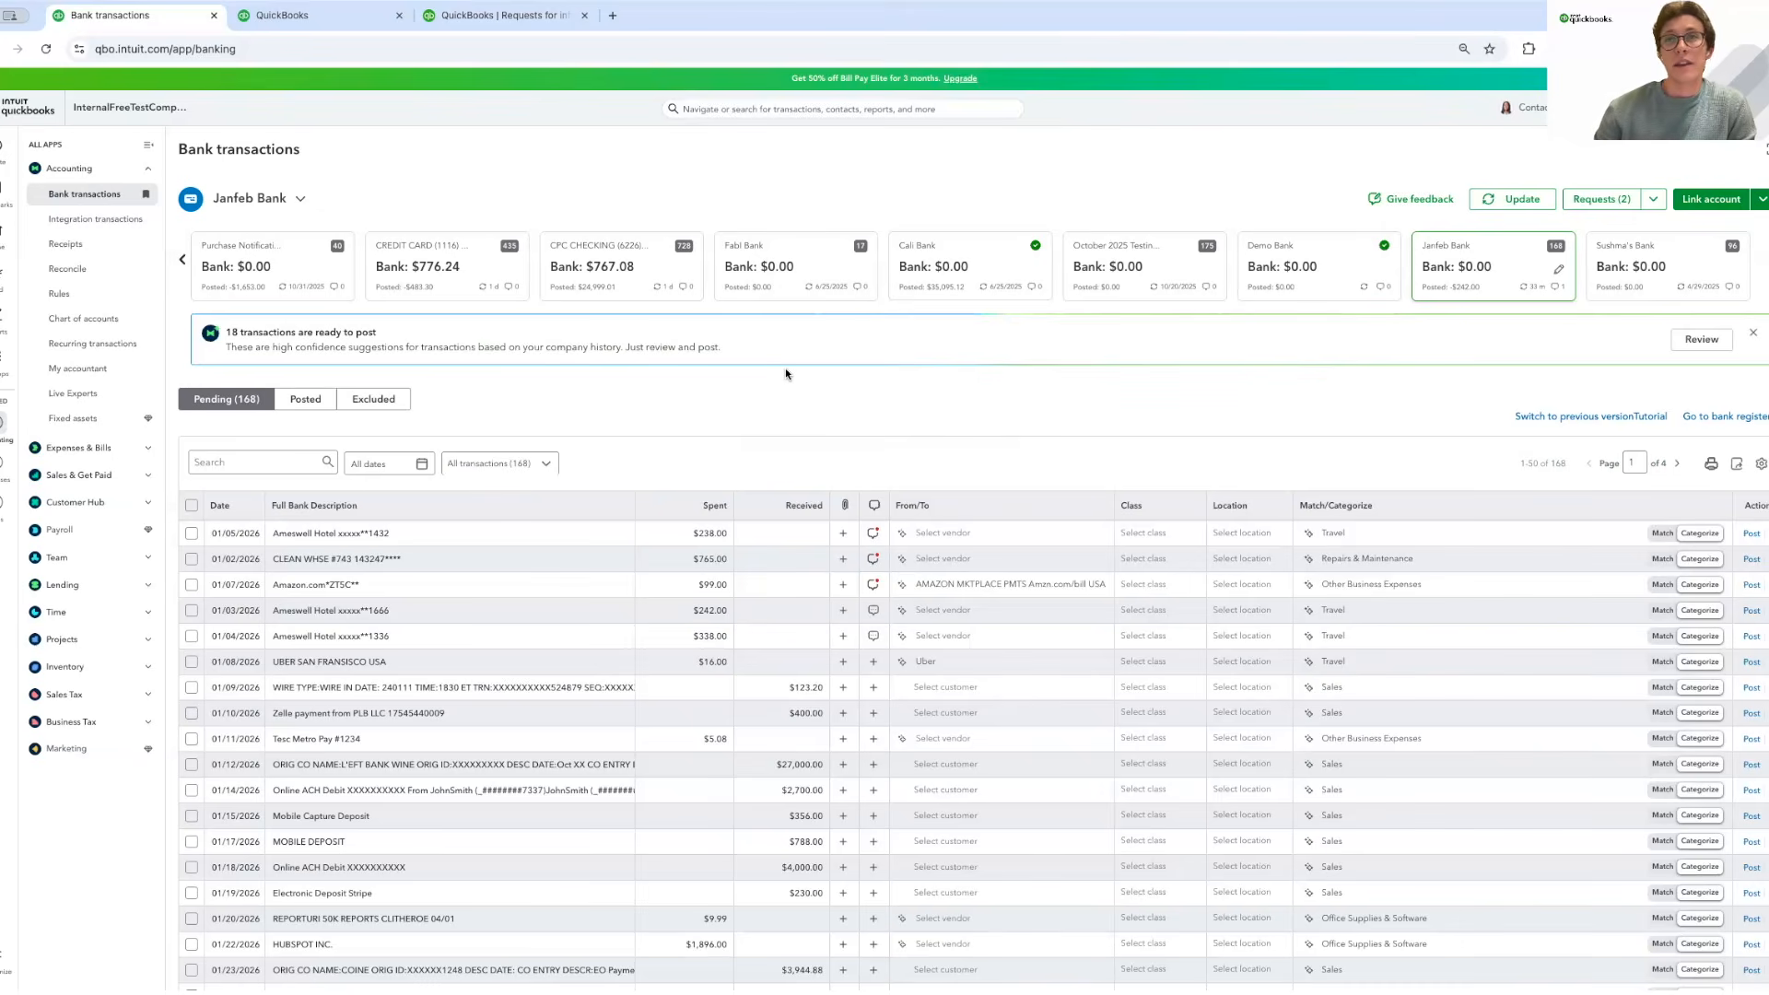
Mark the $238 Ameswell Hotel travel request complete and review the Amazon request thread.
{"action": "left_click", "coordinate": [876, 538]}
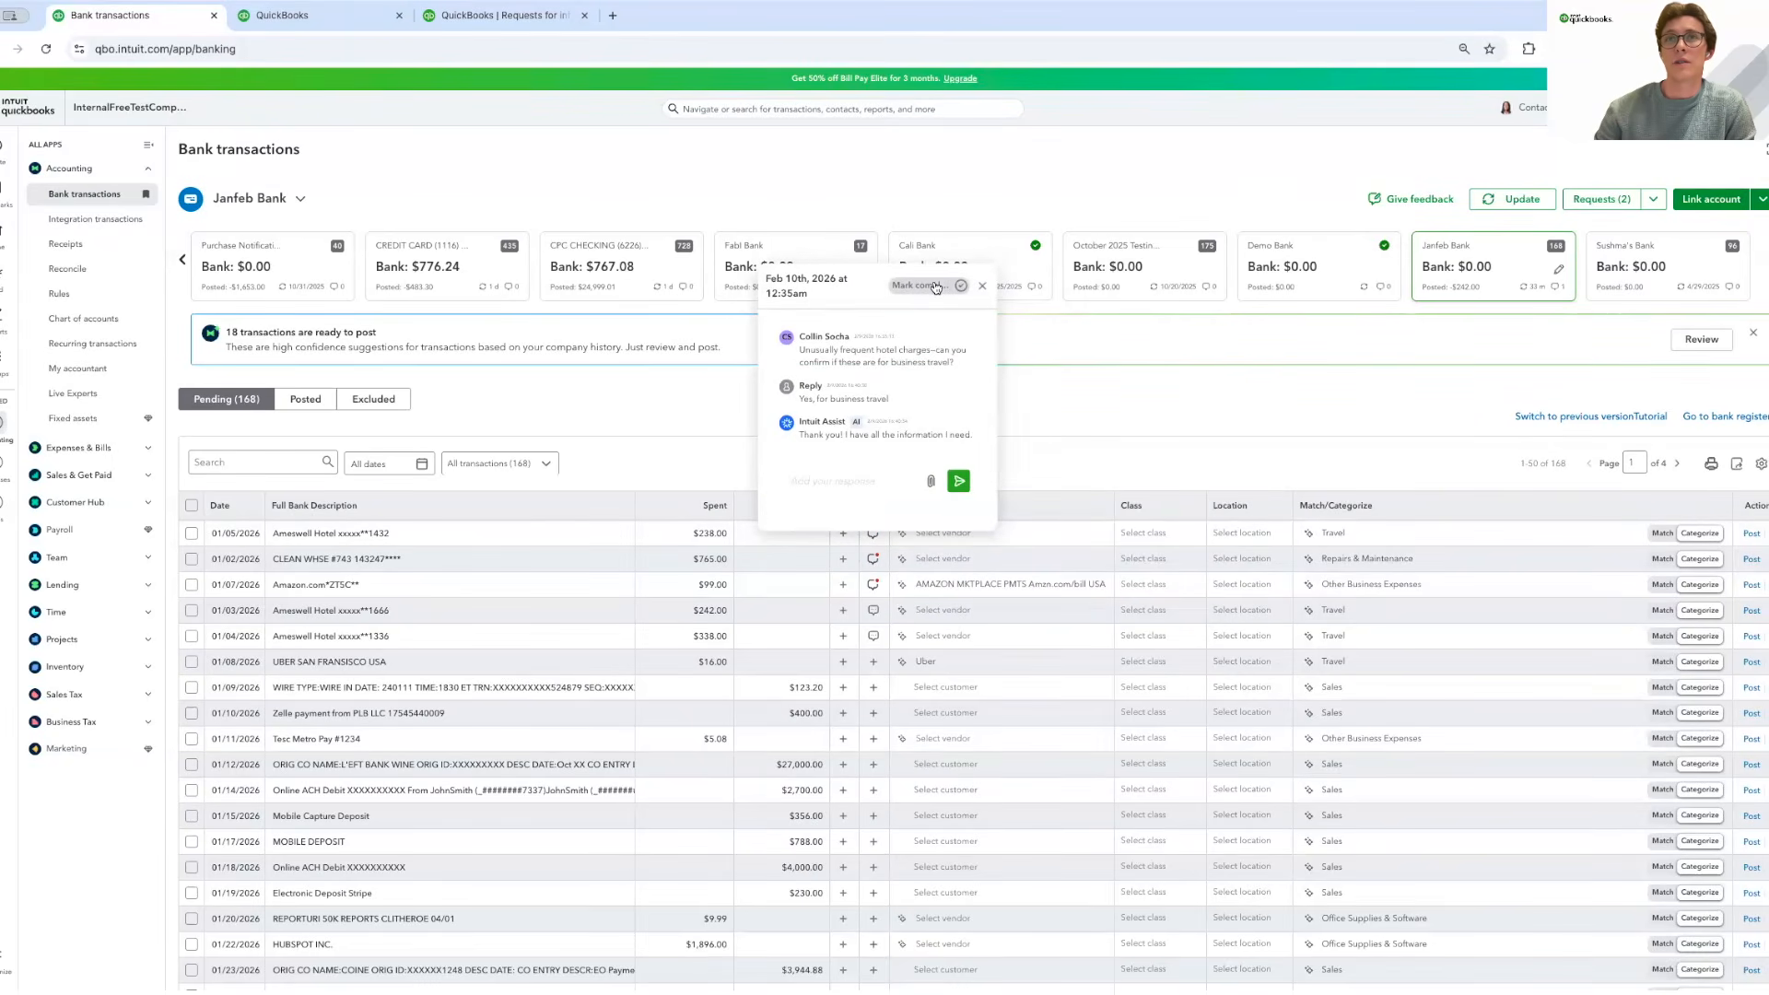
{"action": "left_click", "coordinate": [935, 287]}
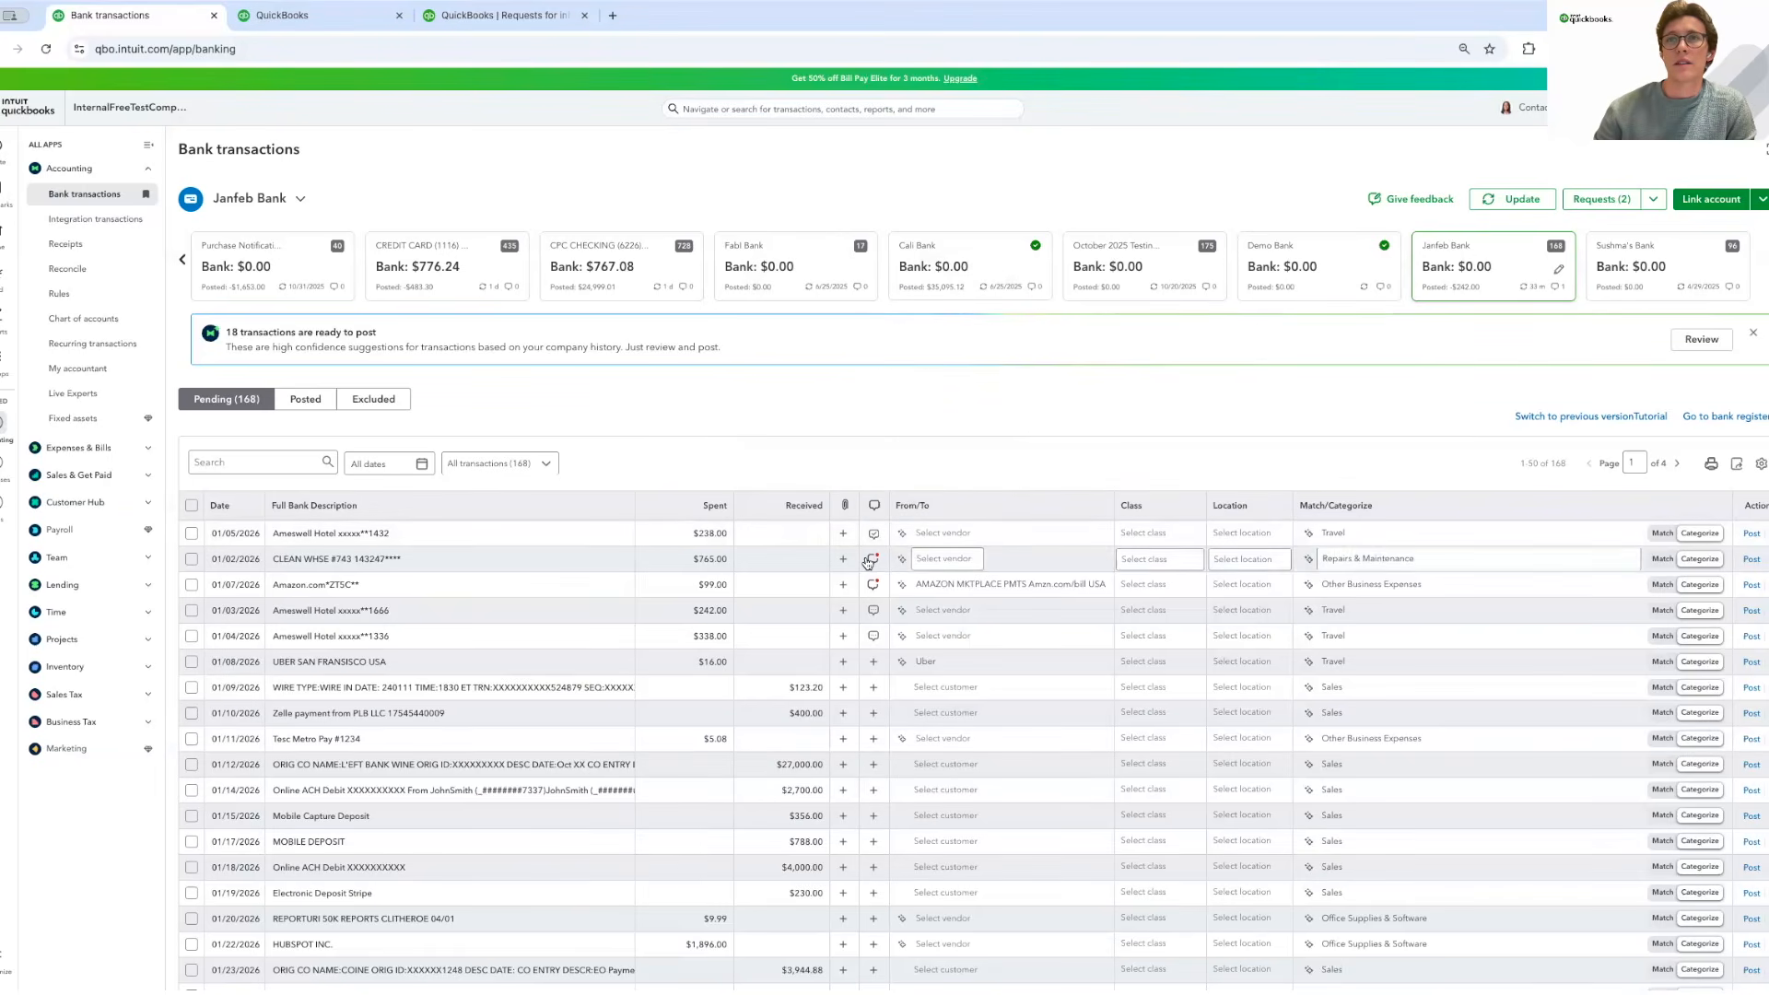
{"action": "left_click", "coordinate": [872, 584]}
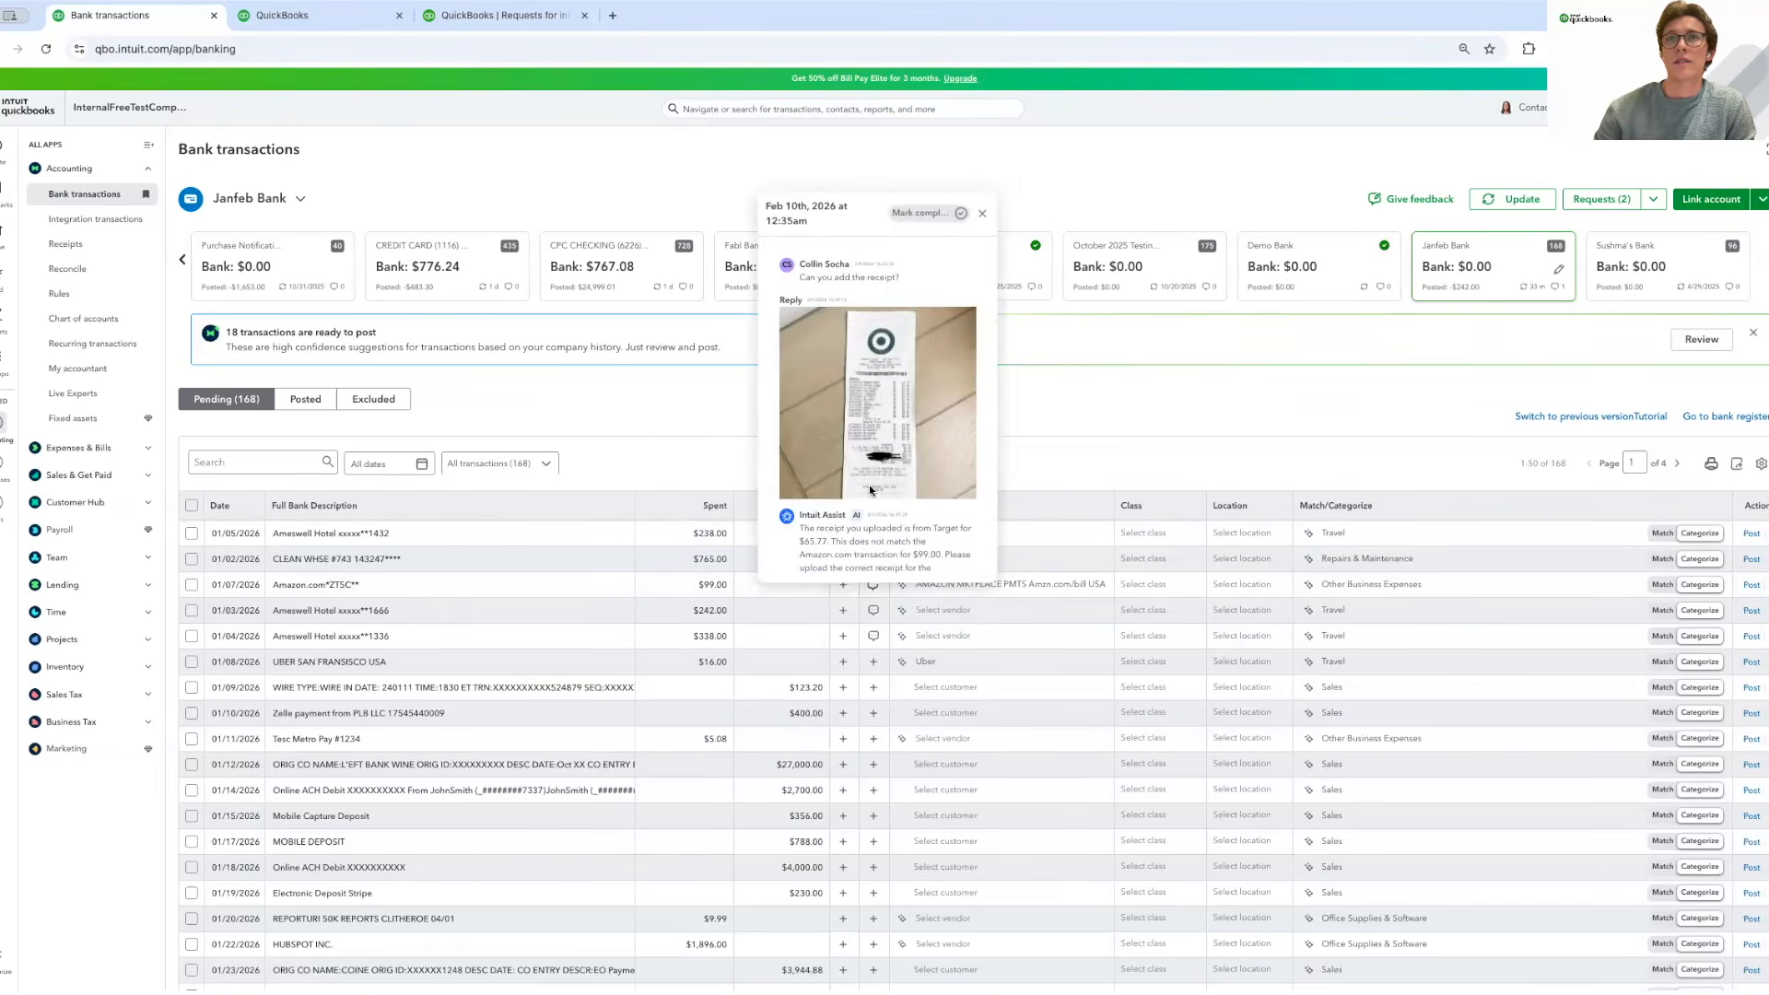
{"action": "scroll", "coordinate": [930, 332], "scroll_direction": "up", "scroll_amount": 1}
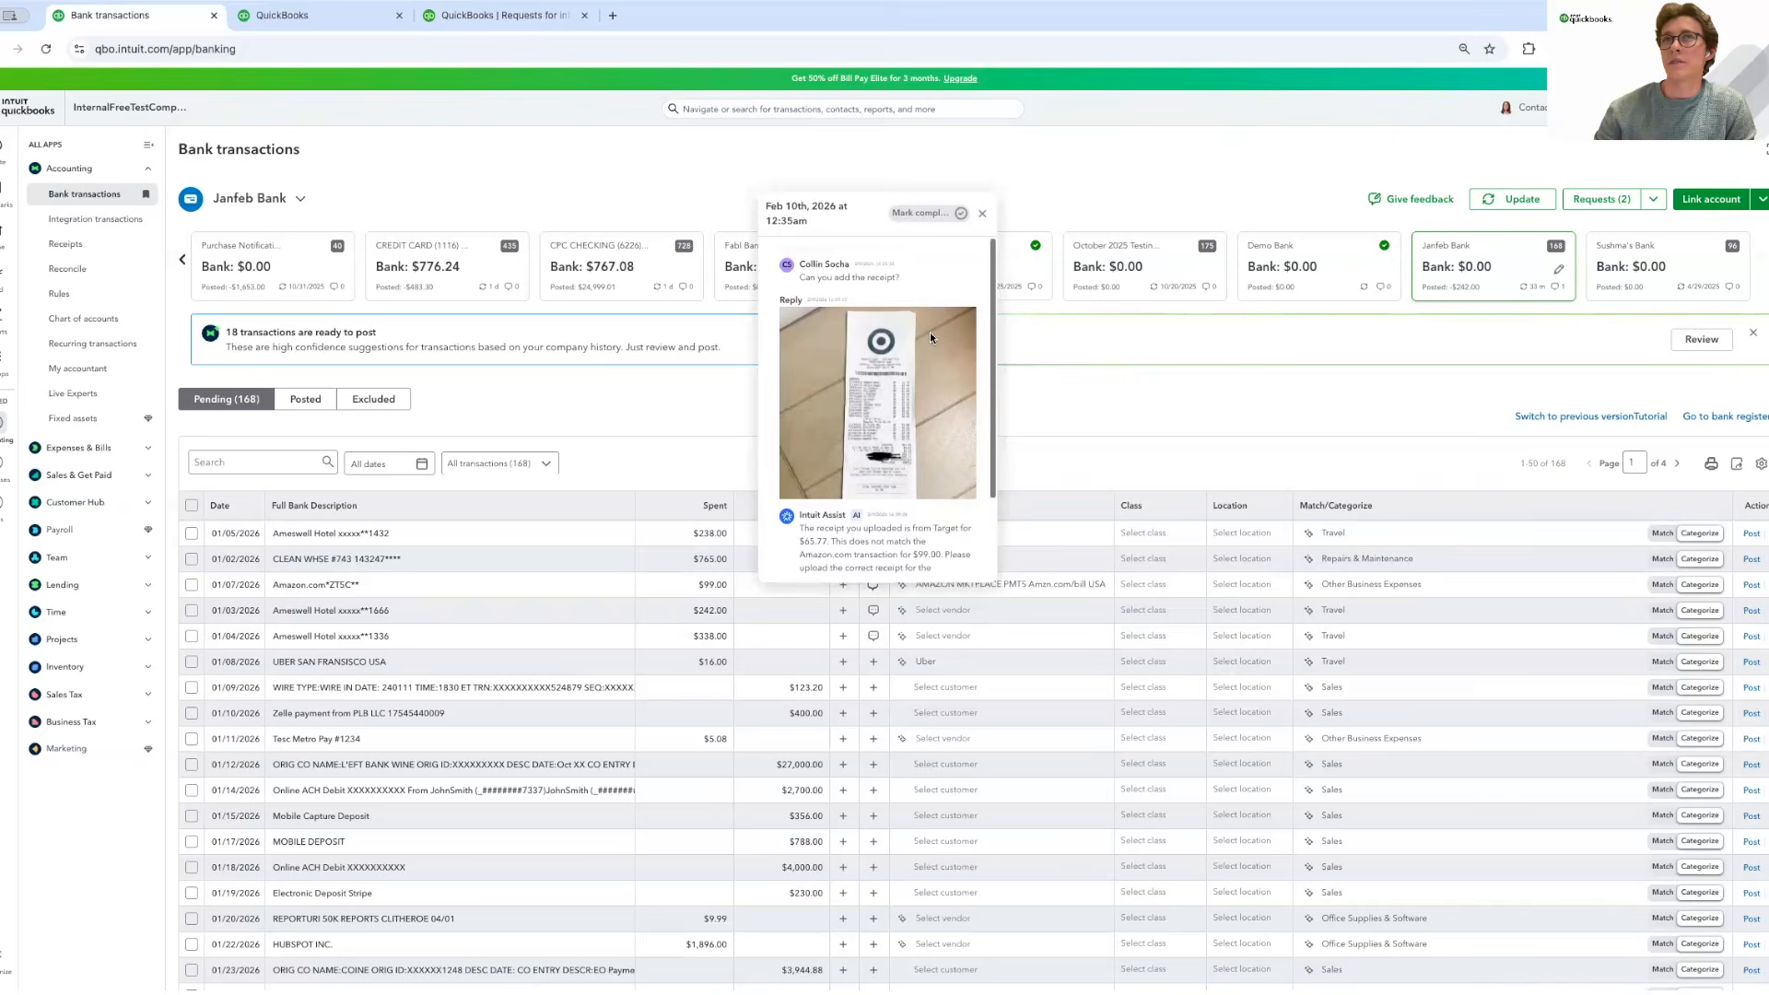
{"action": "left_click", "coordinate": [982, 213]}
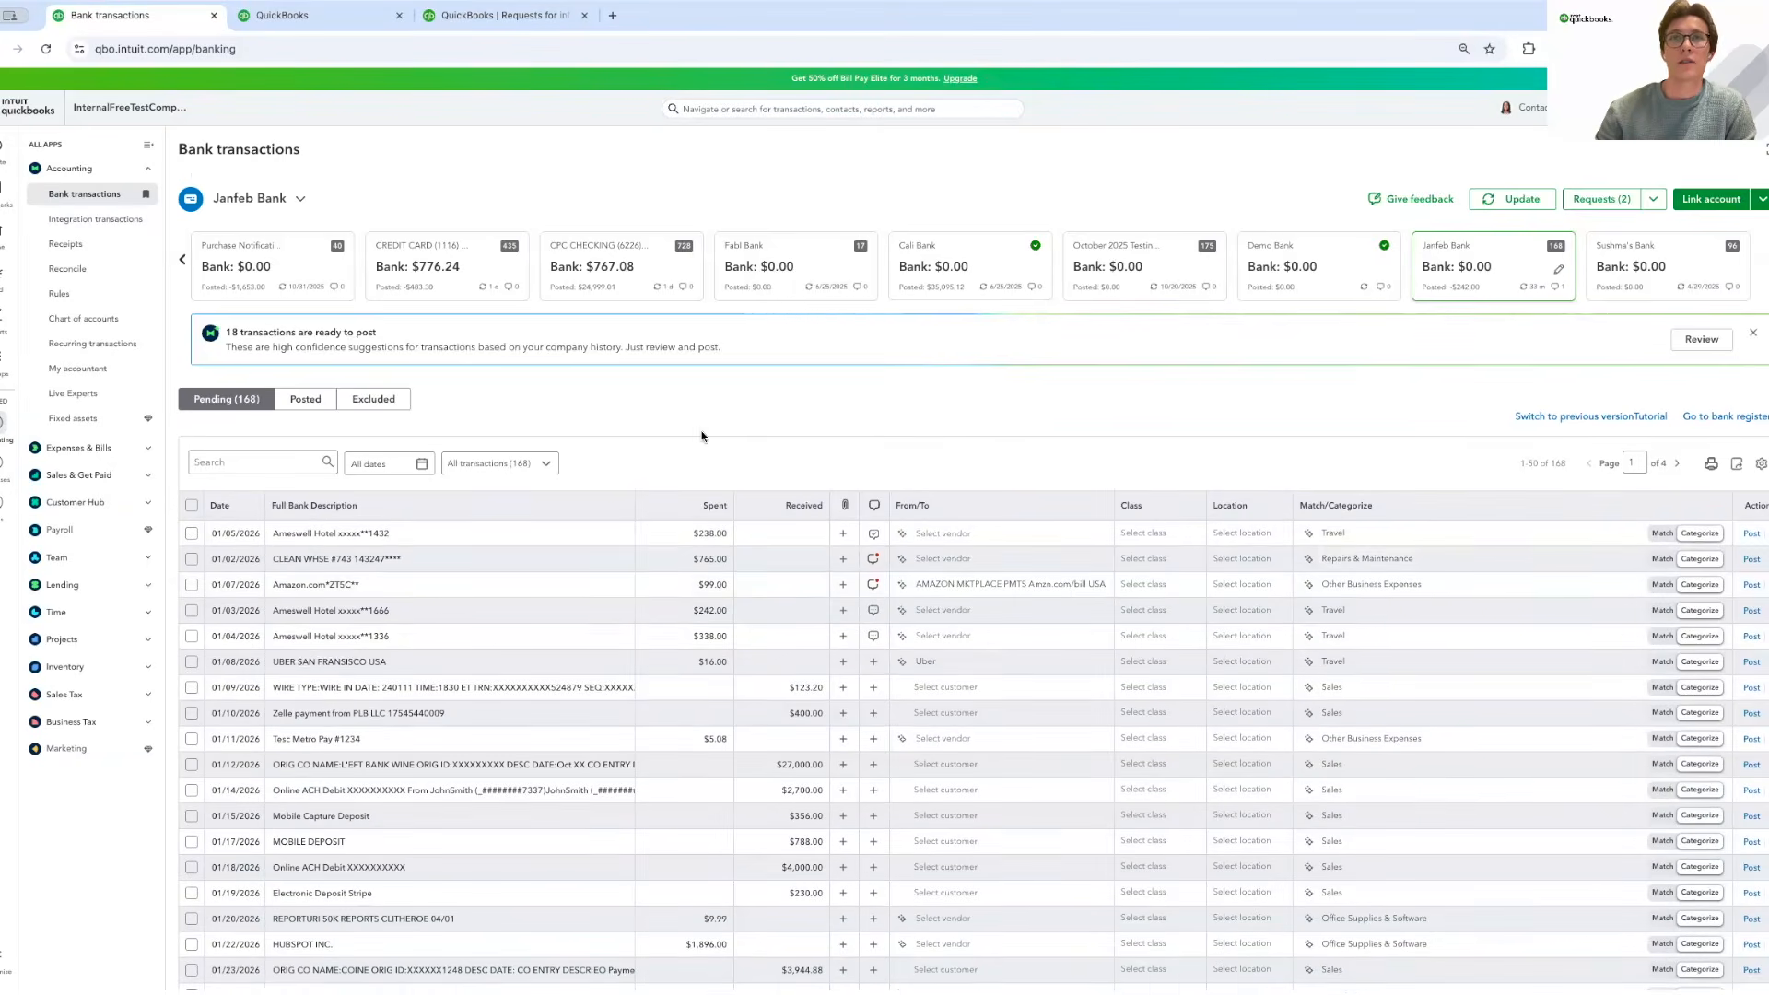
Sort the pending list by request status so requested transactions come first.
{"action": "scroll", "coordinate": [696, 442], "scroll_direction": "down", "scroll_amount": 1}
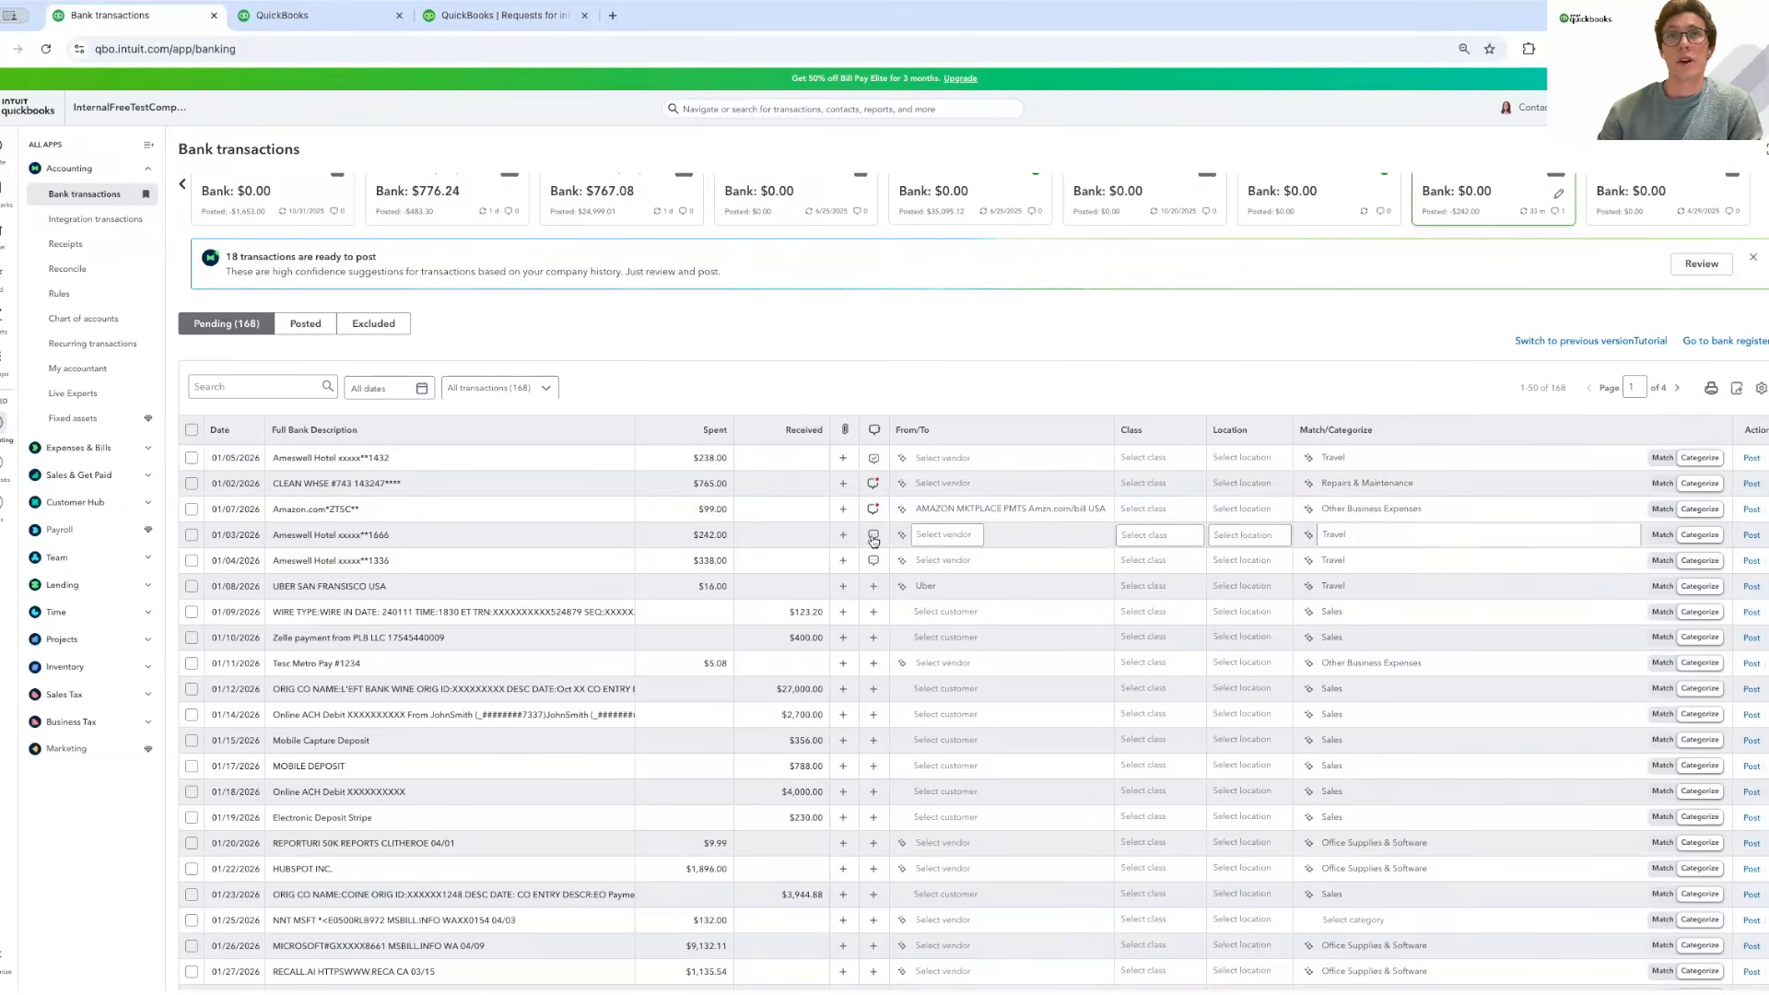
{"action": "left_click", "coordinate": [877, 431]}
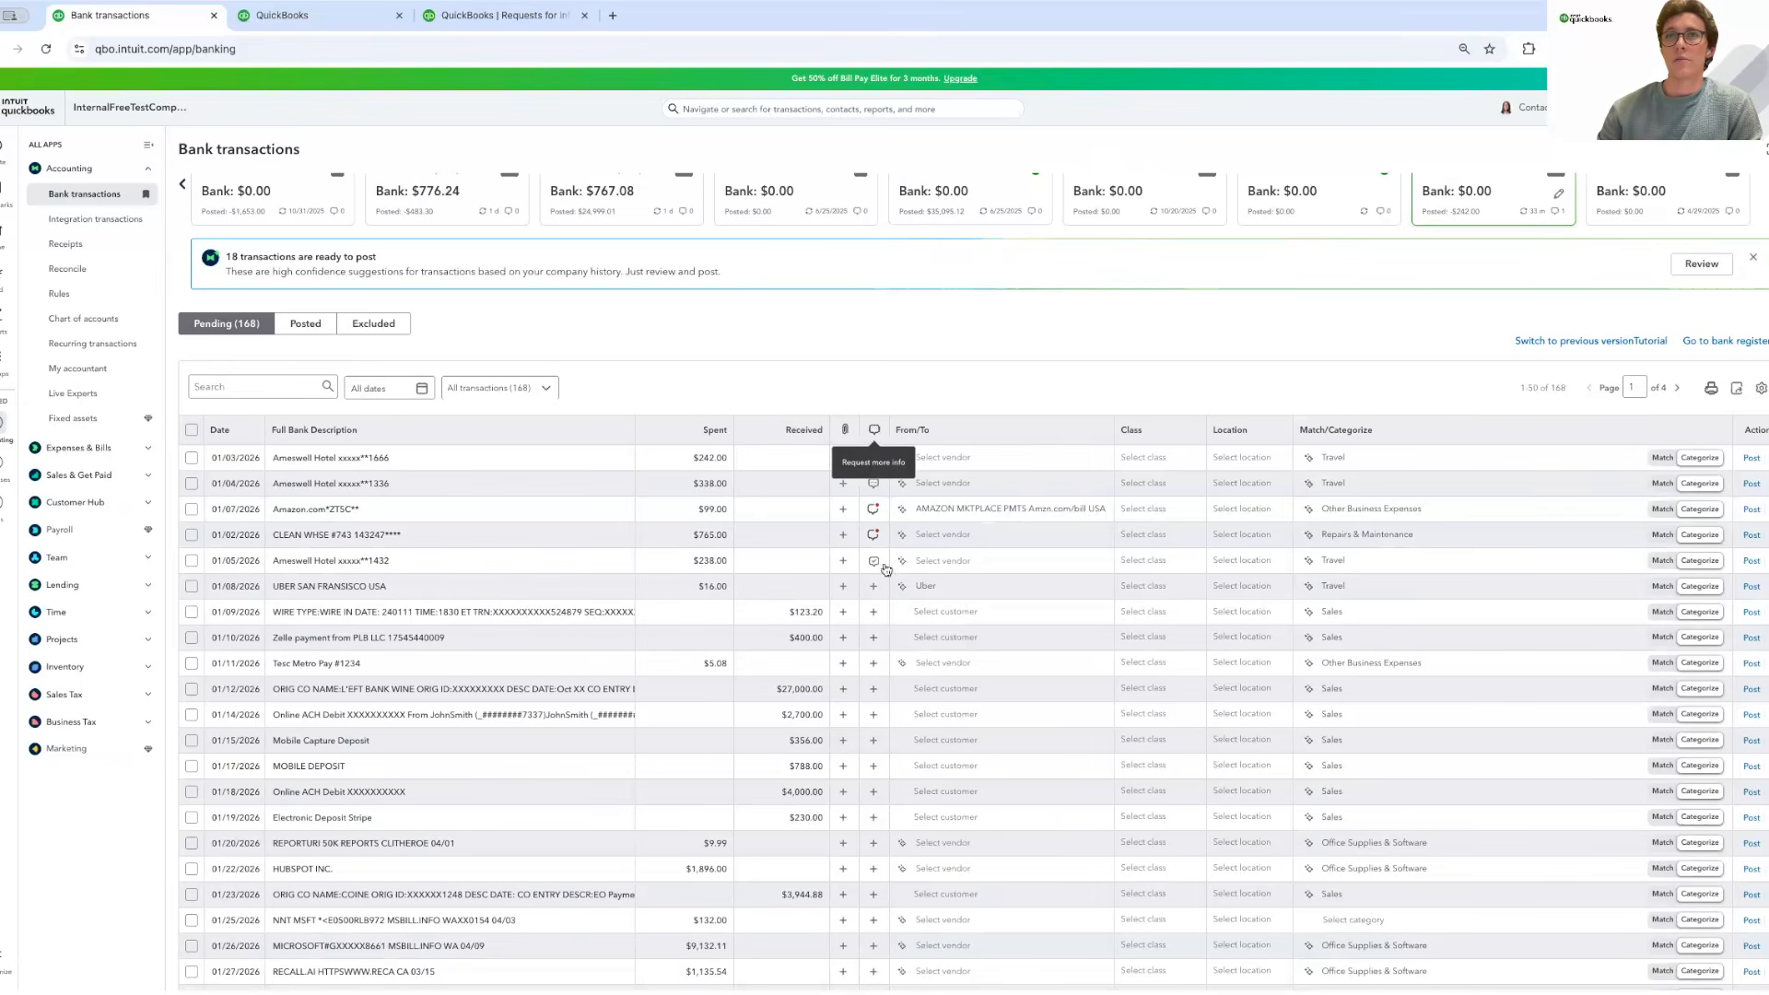
{"action": "left_click", "coordinate": [877, 433]}
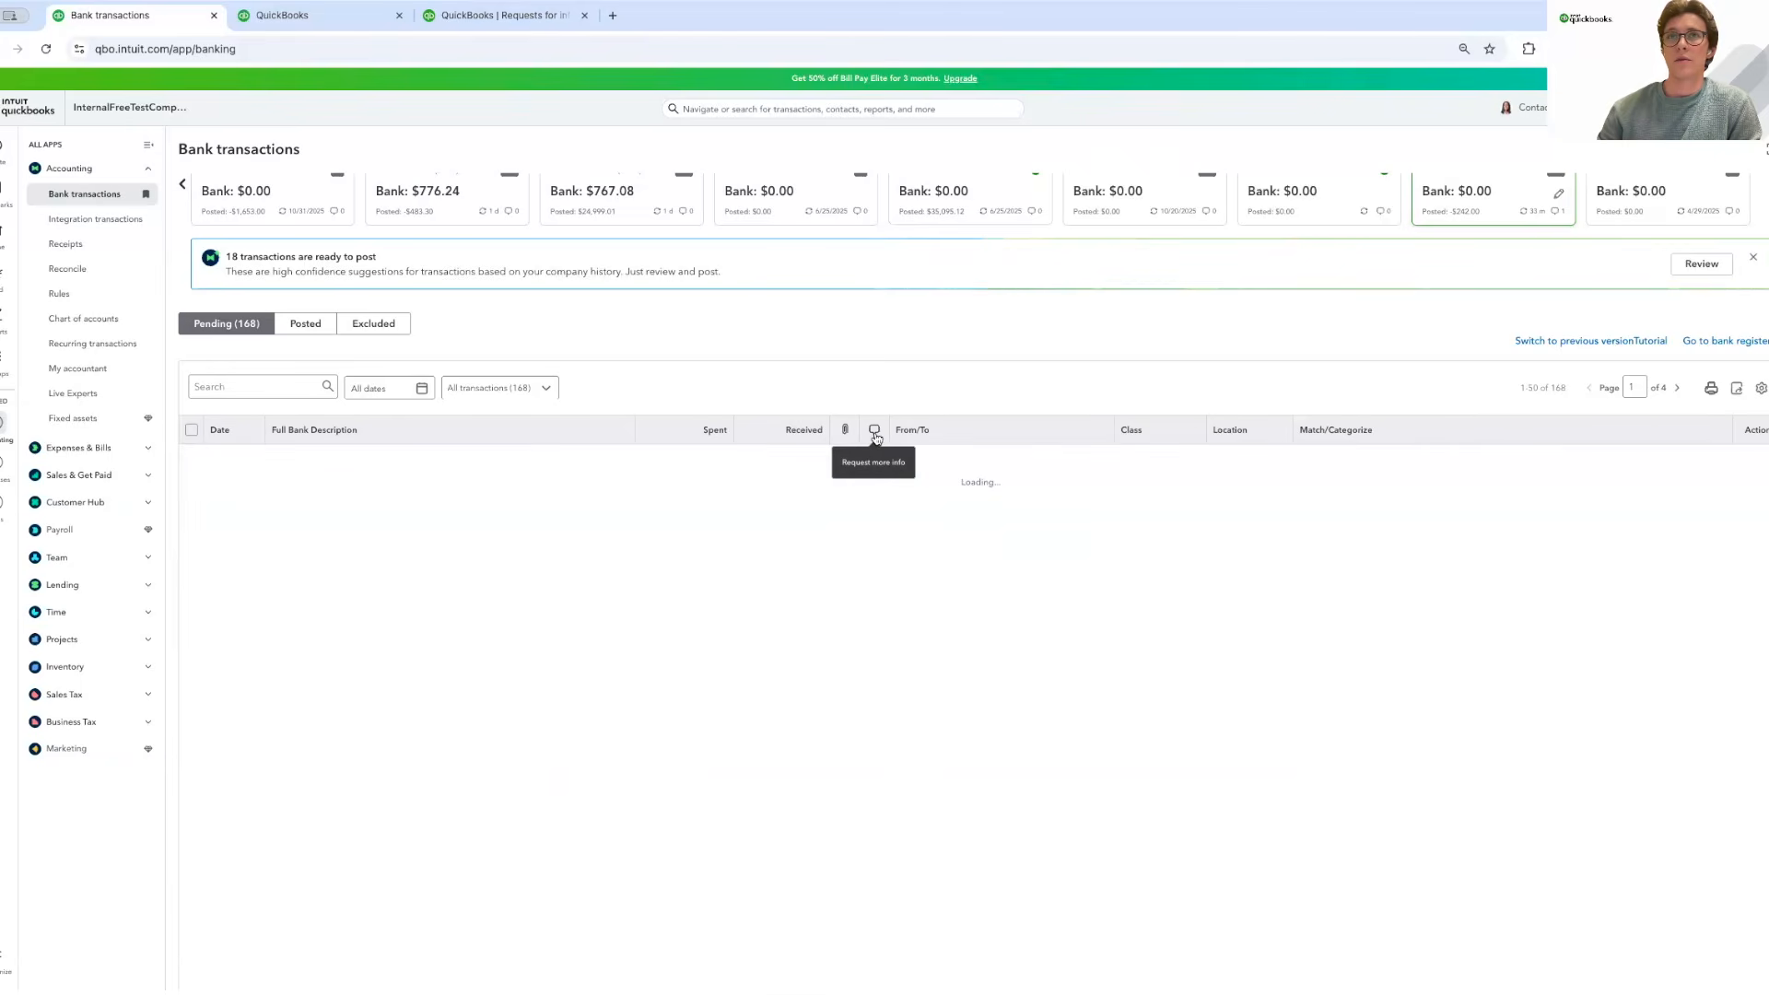
{"action": "left_click", "coordinate": [876, 433]}
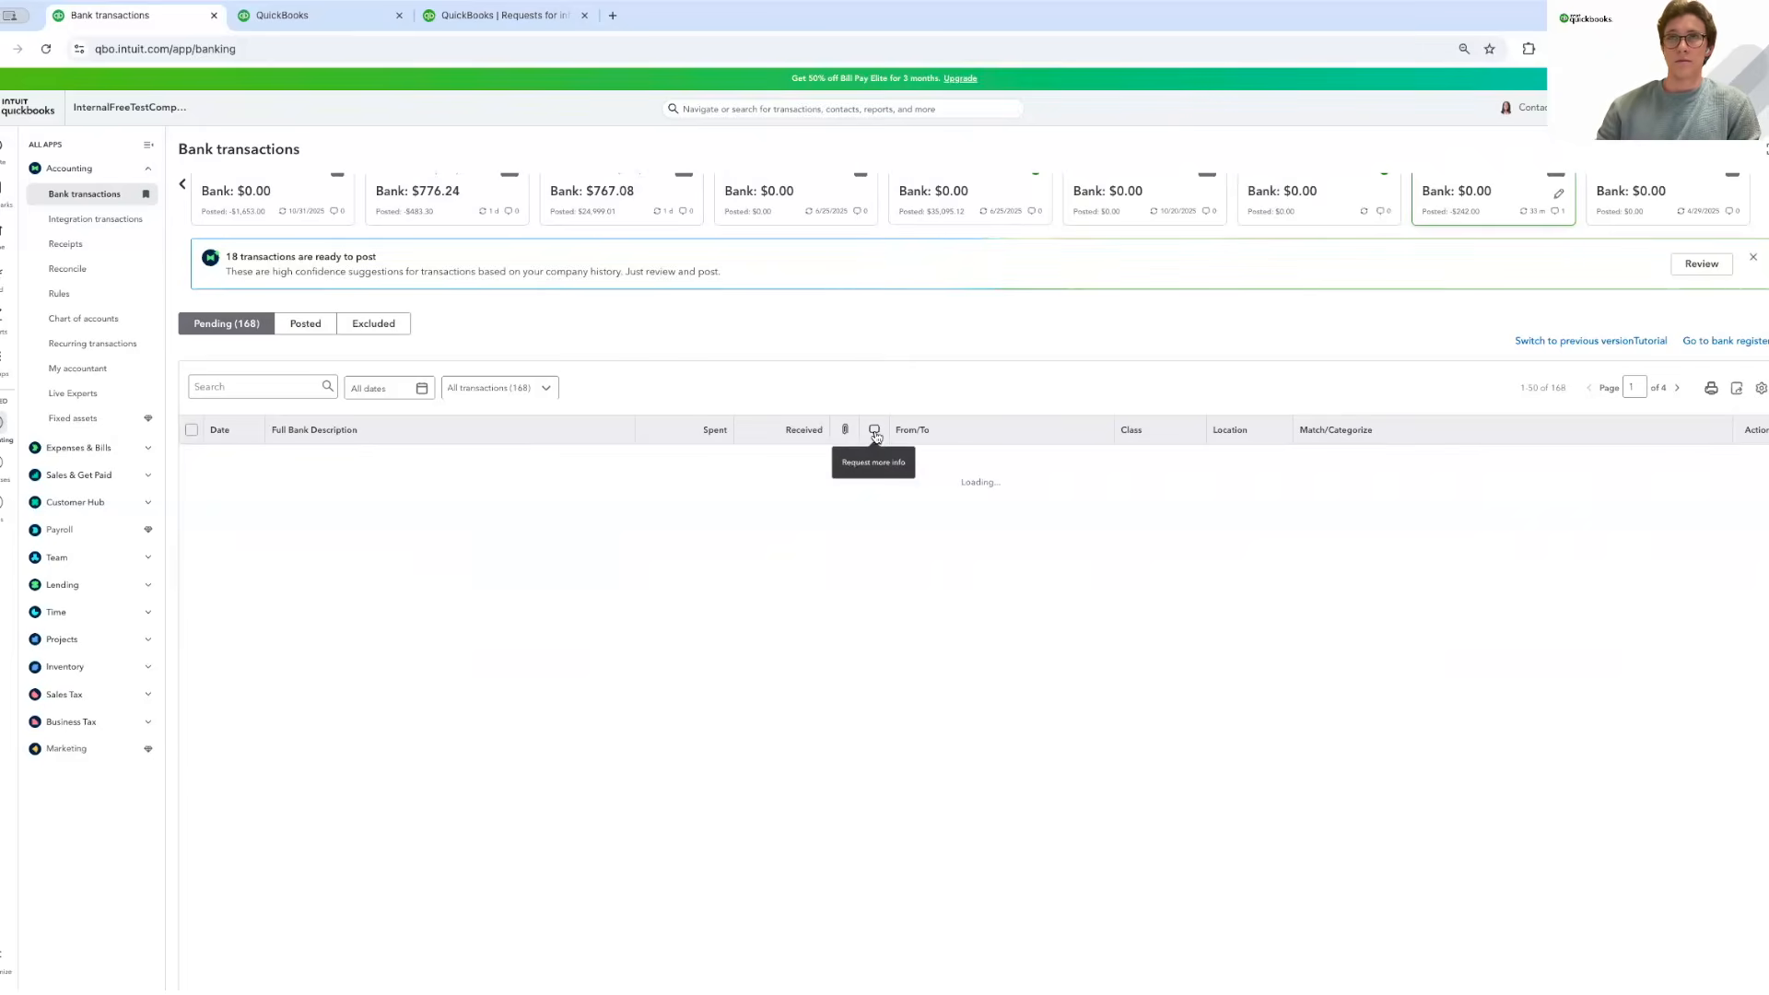
{"action": "left_click", "coordinate": [533, 391]}
{"action": "scroll", "coordinate": [498, 549], "scroll_direction": "down", "scroll_amount": 3}
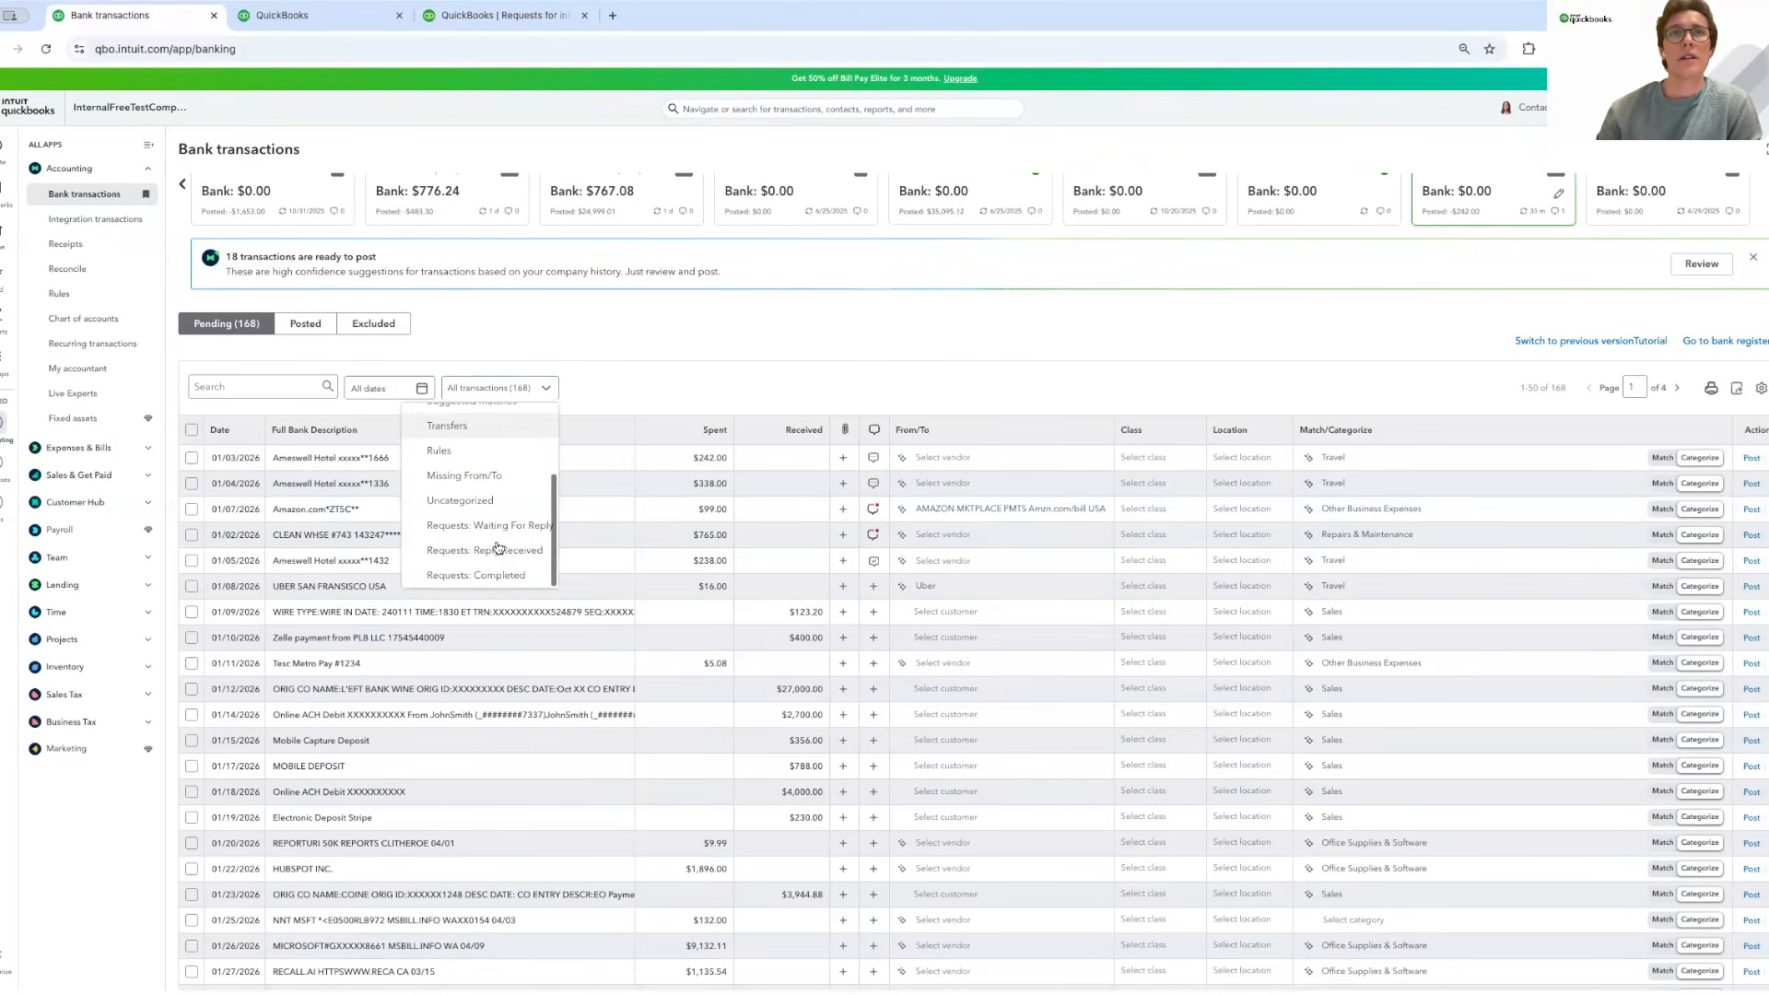
{"action": "left_click", "coordinate": [492, 527]}
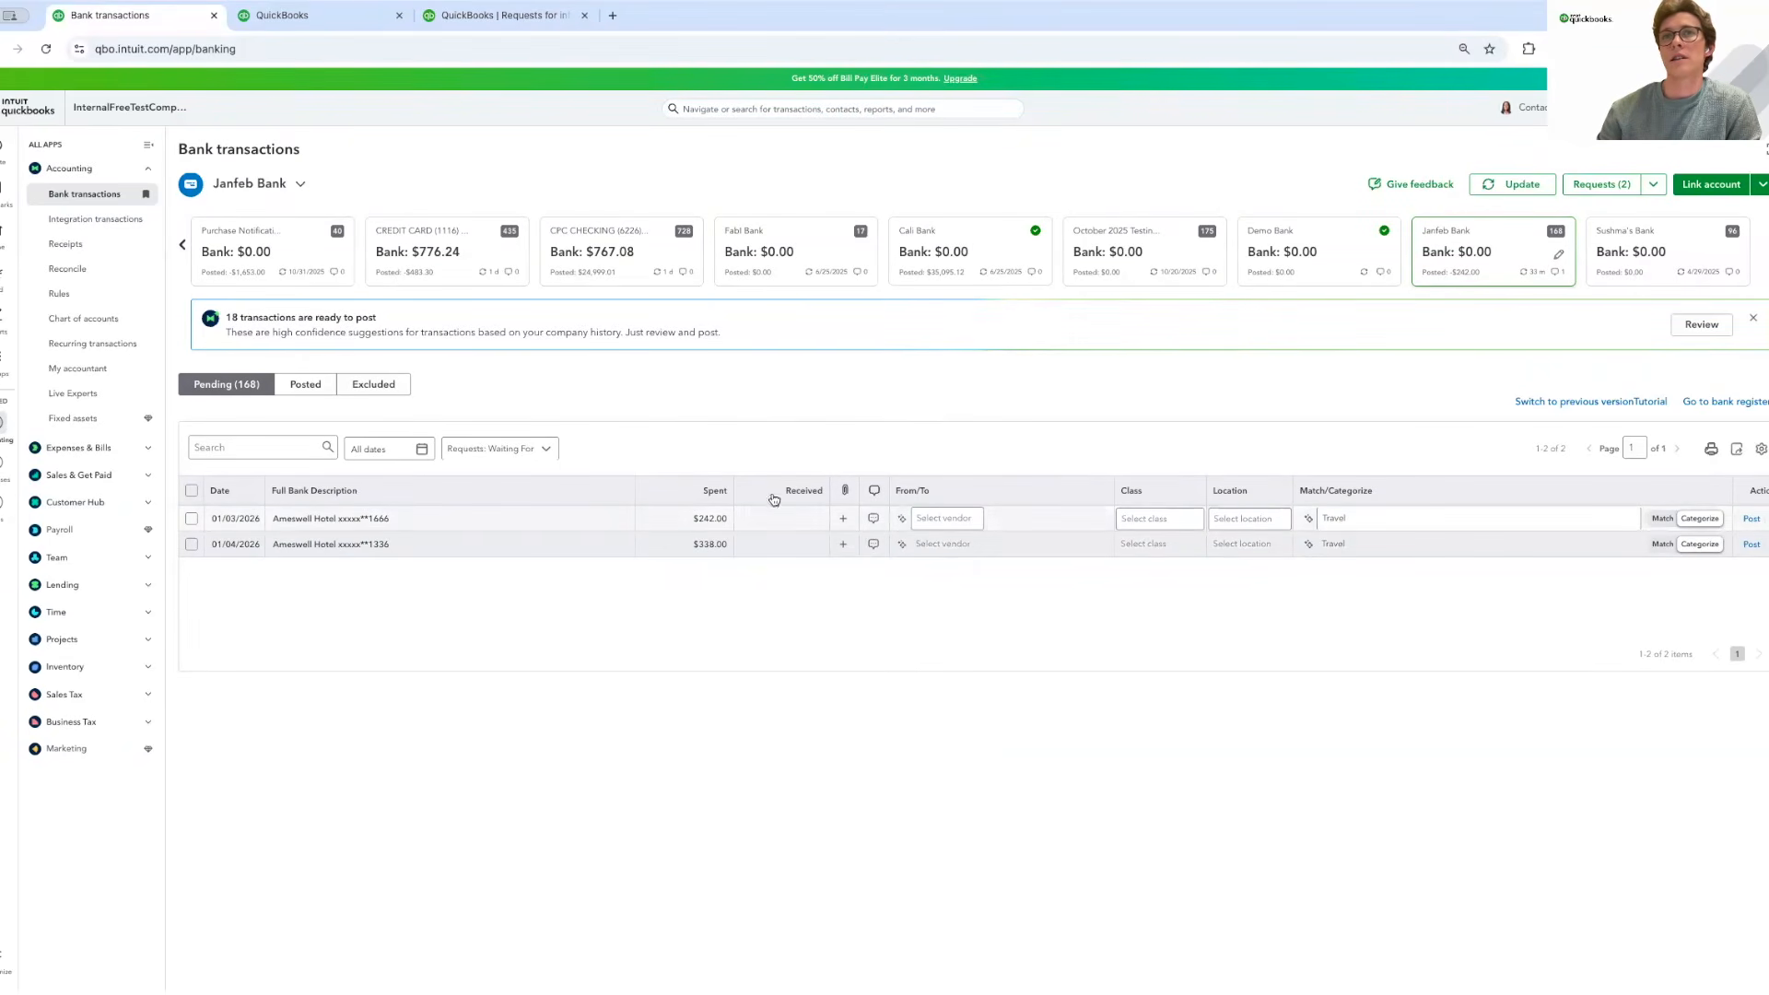
{"action": "left_click", "coordinate": [517, 449]}
{"action": "left_click", "coordinate": [497, 614]}
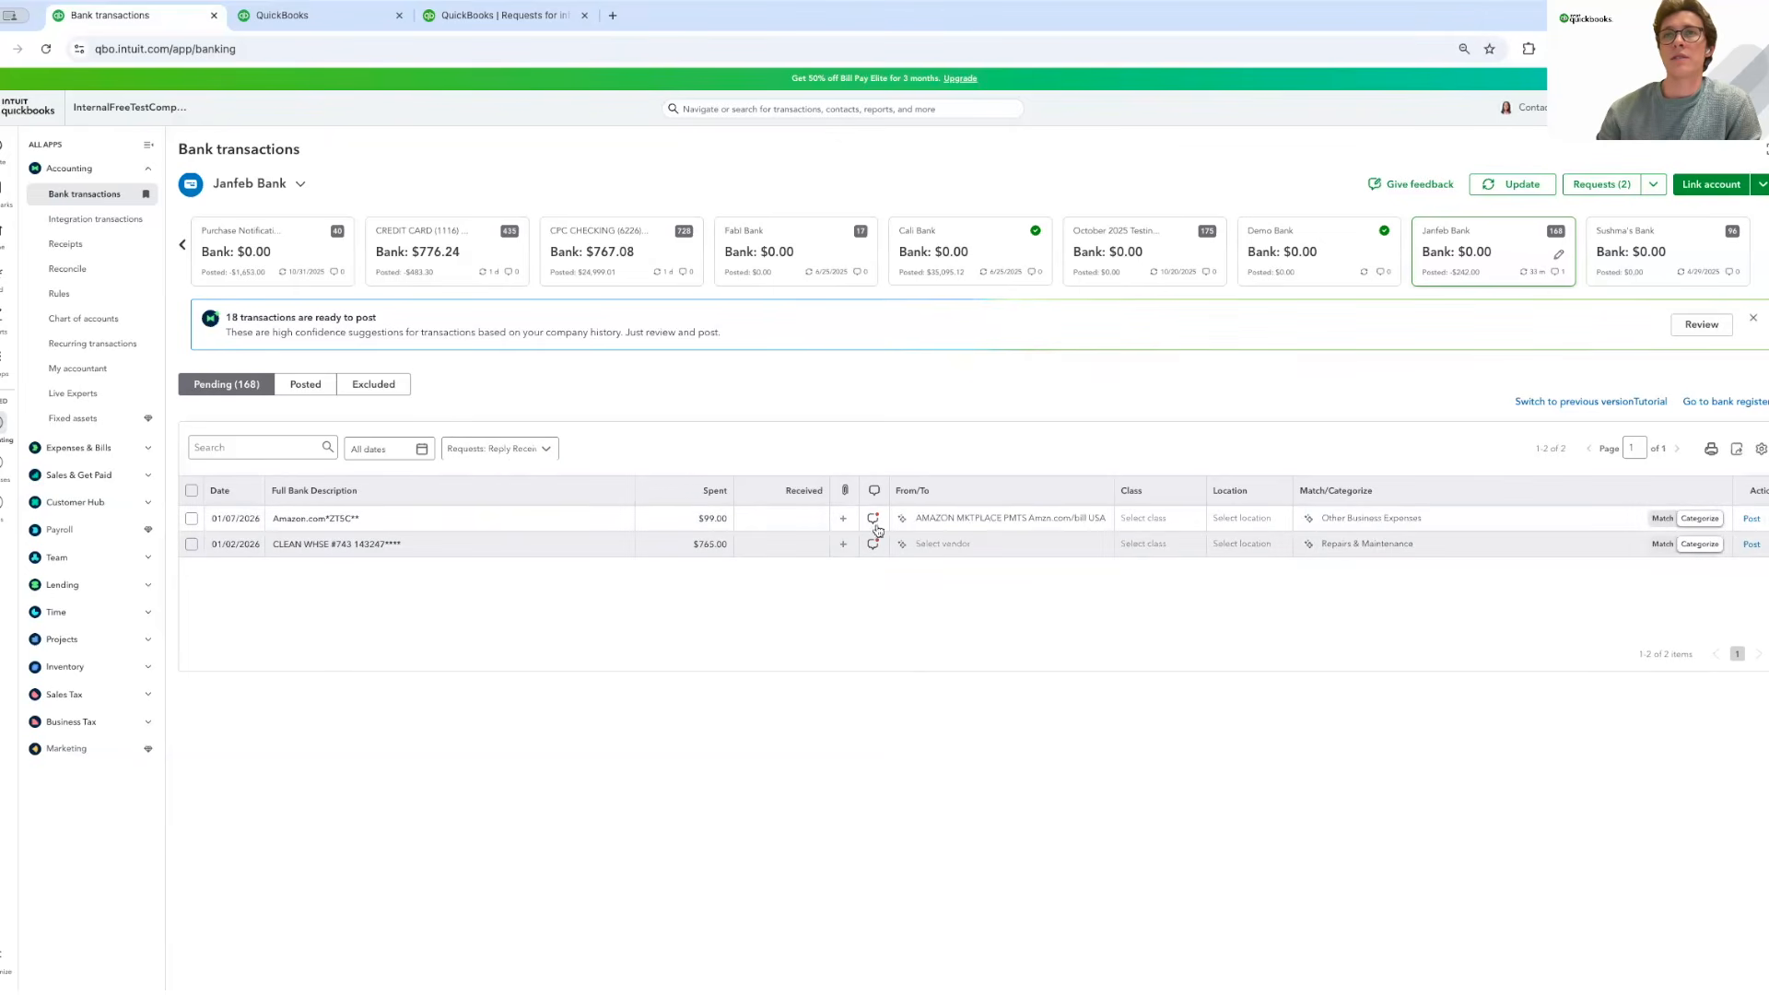
{"action": "left_click", "coordinate": [506, 451]}
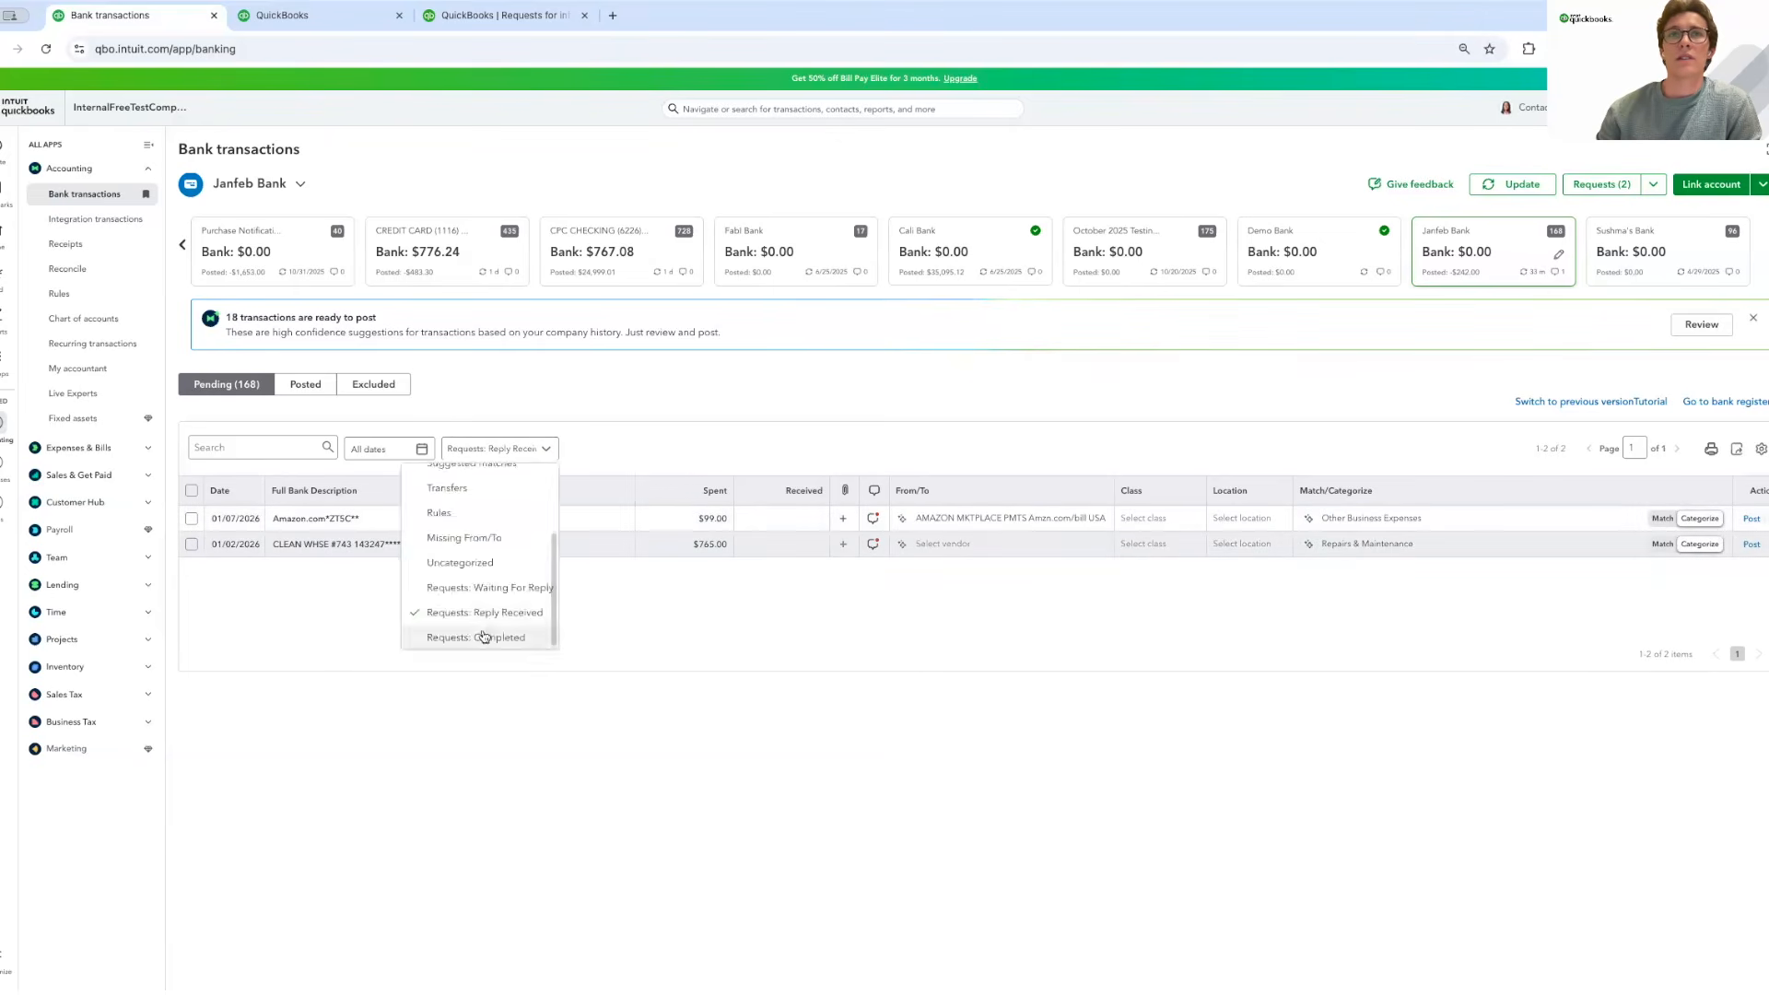
{"action": "left_click", "coordinate": [488, 636]}
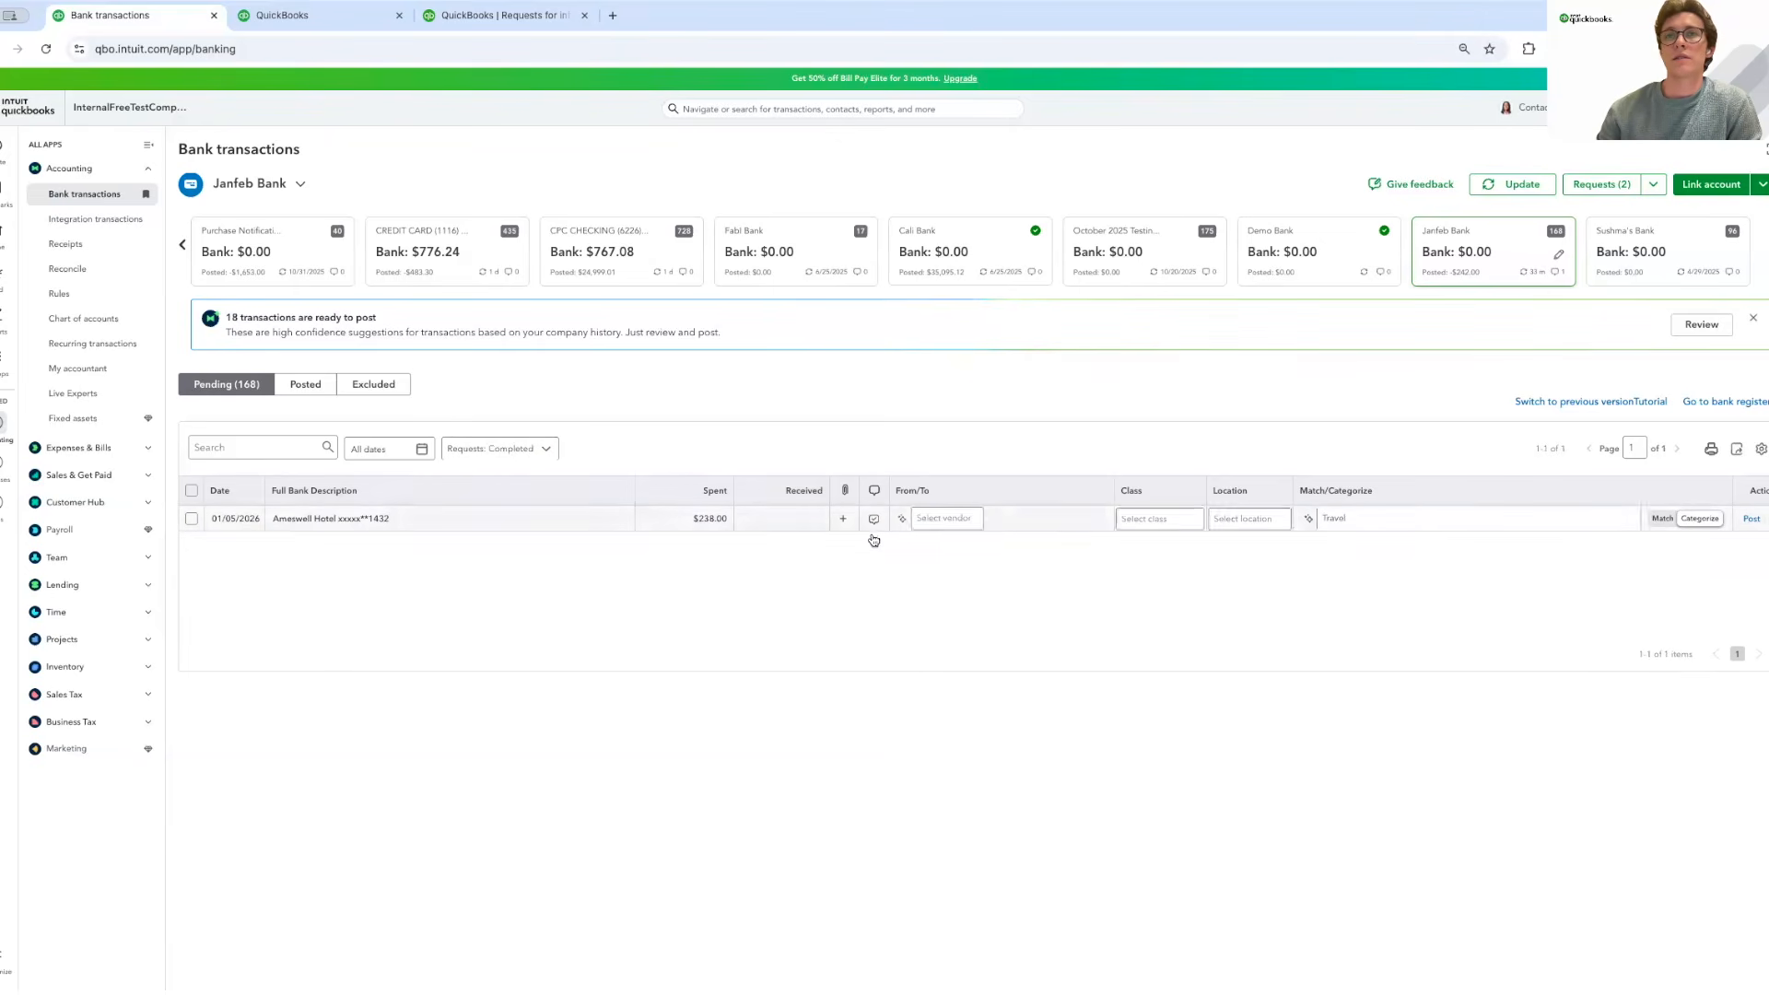
{"action": "left_click", "coordinate": [493, 451]}
{"action": "left_click", "coordinate": [484, 476]}
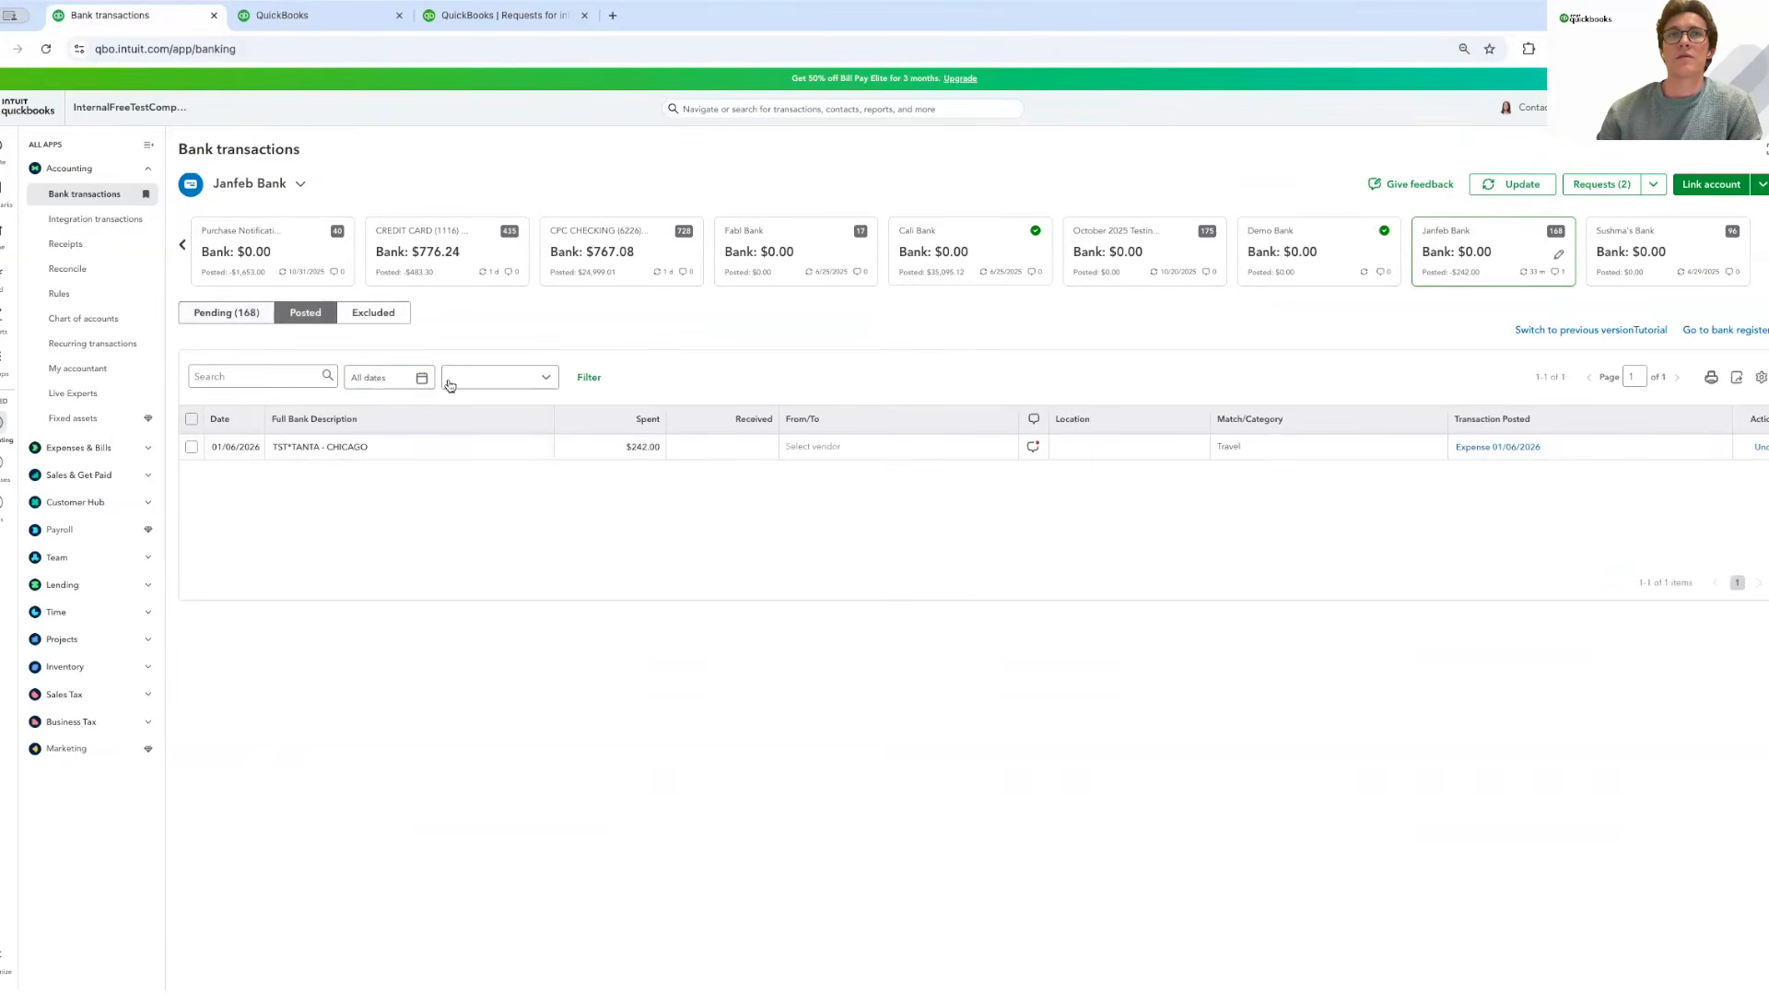
{"action": "left_click", "coordinate": [502, 378]}
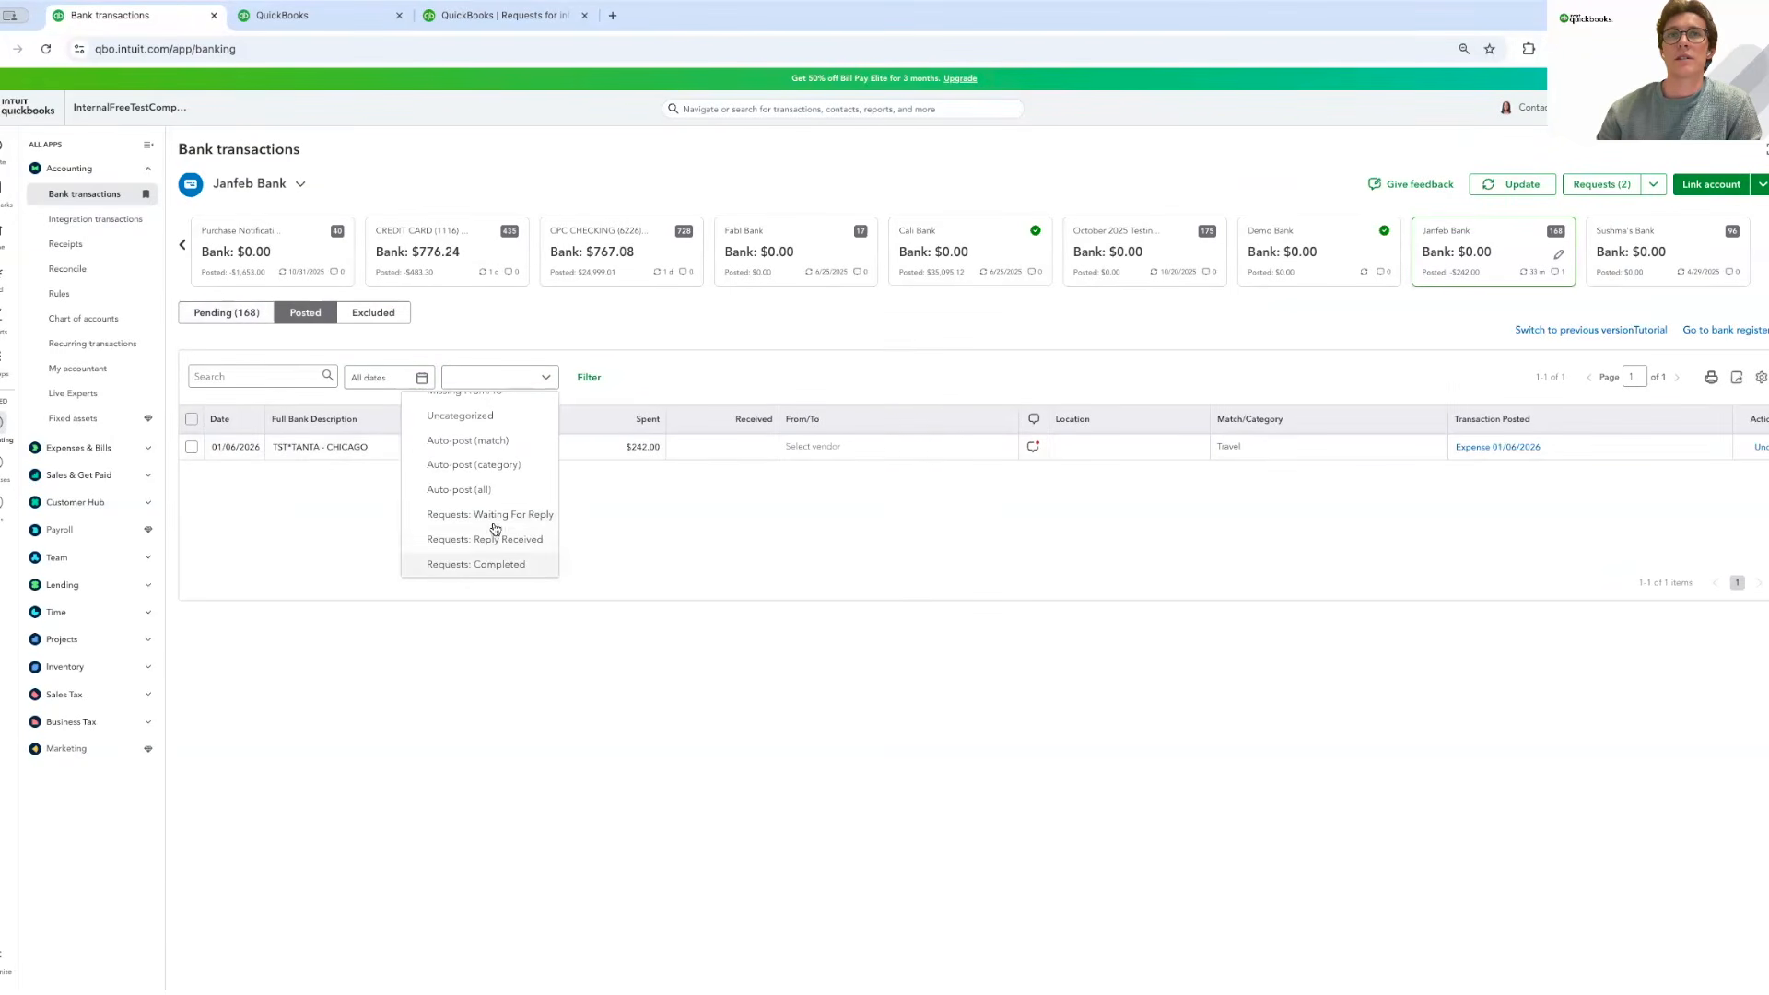
{"action": "left_click", "coordinate": [858, 373]}
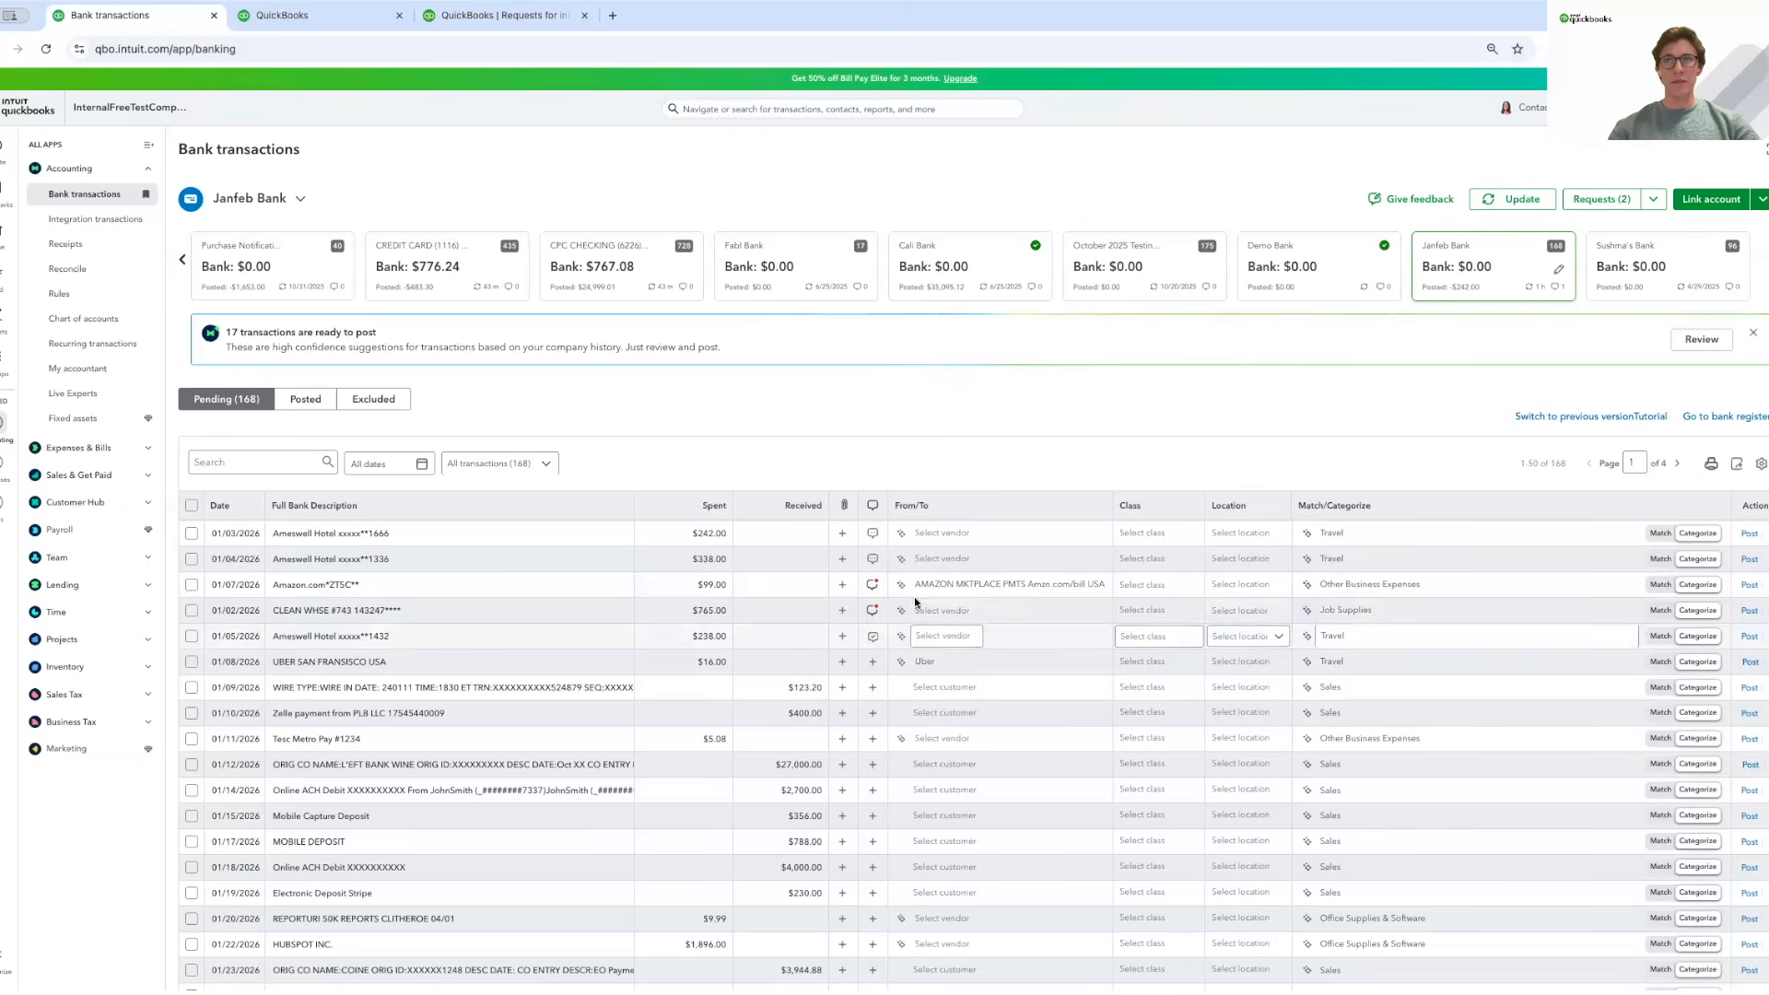
{"action": "left_click", "coordinate": [876, 612]}
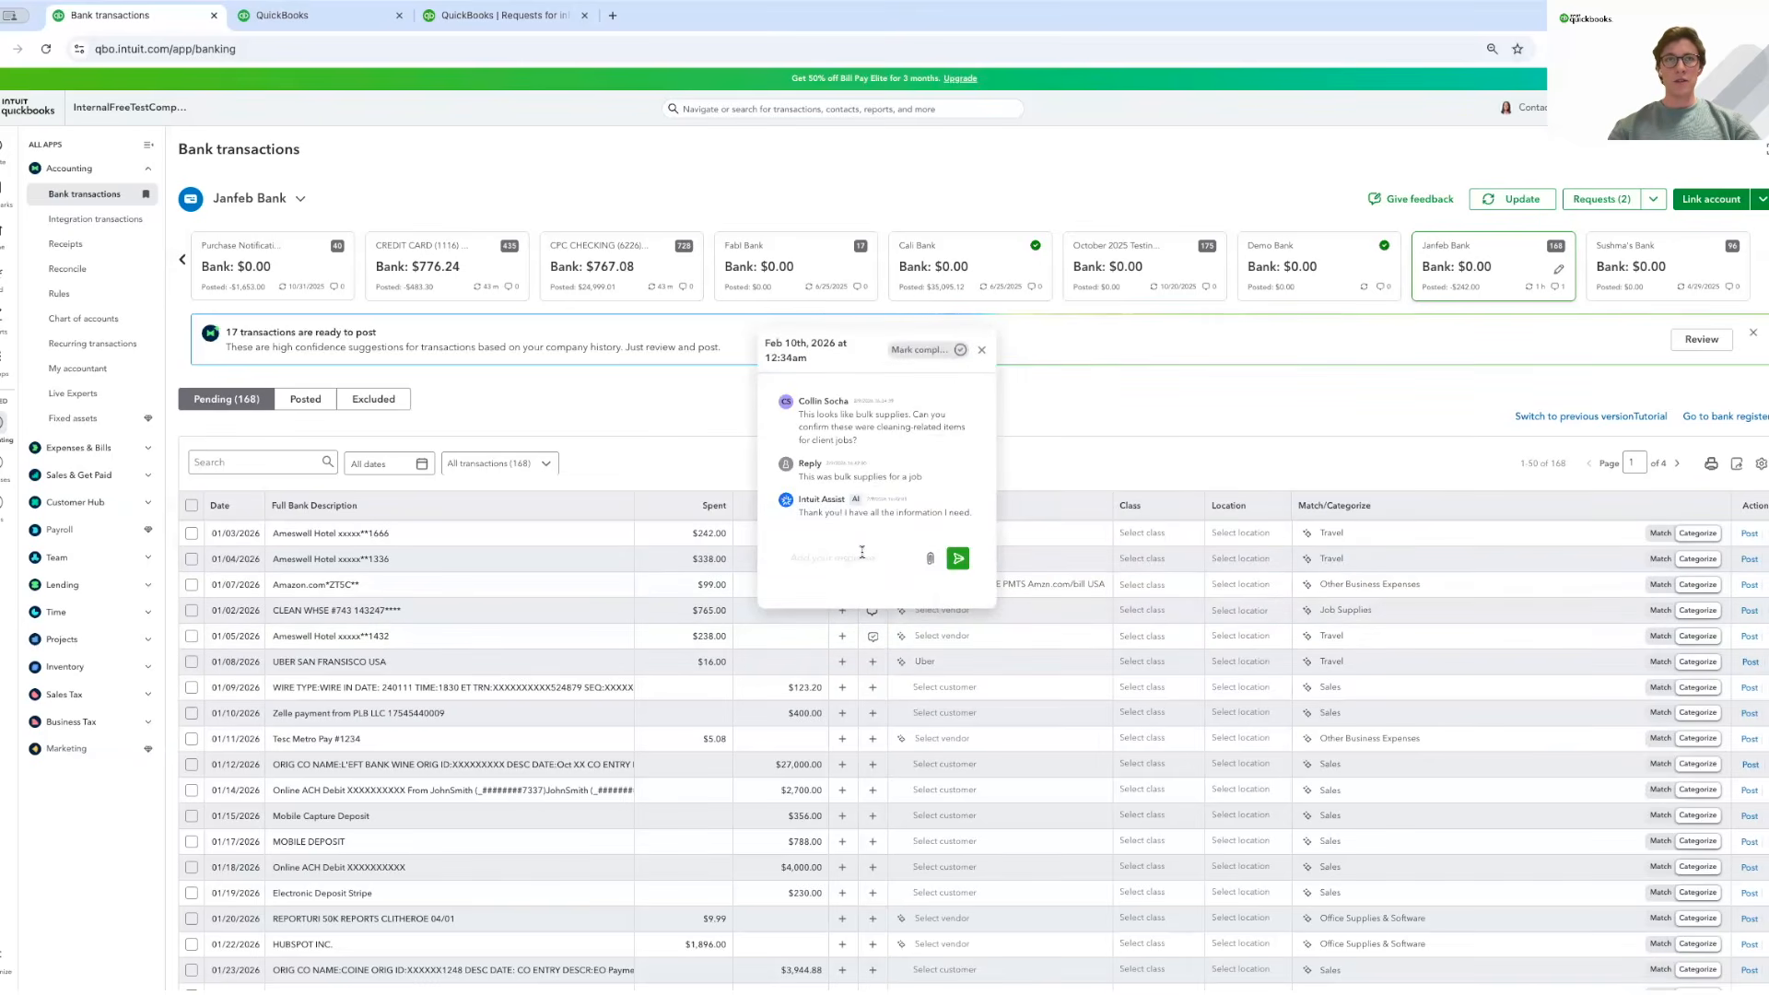
{"action": "left_click_drag", "start_coordinate": [798, 418], "coordinate": [923, 478]}
{"action": "left_click", "coordinate": [818, 434]}
{"action": "left_click_drag", "start_coordinate": [814, 477], "coordinate": [921, 479]}
{"action": "left_click", "coordinate": [980, 361]}
{"action": "left_click", "coordinate": [984, 351]}
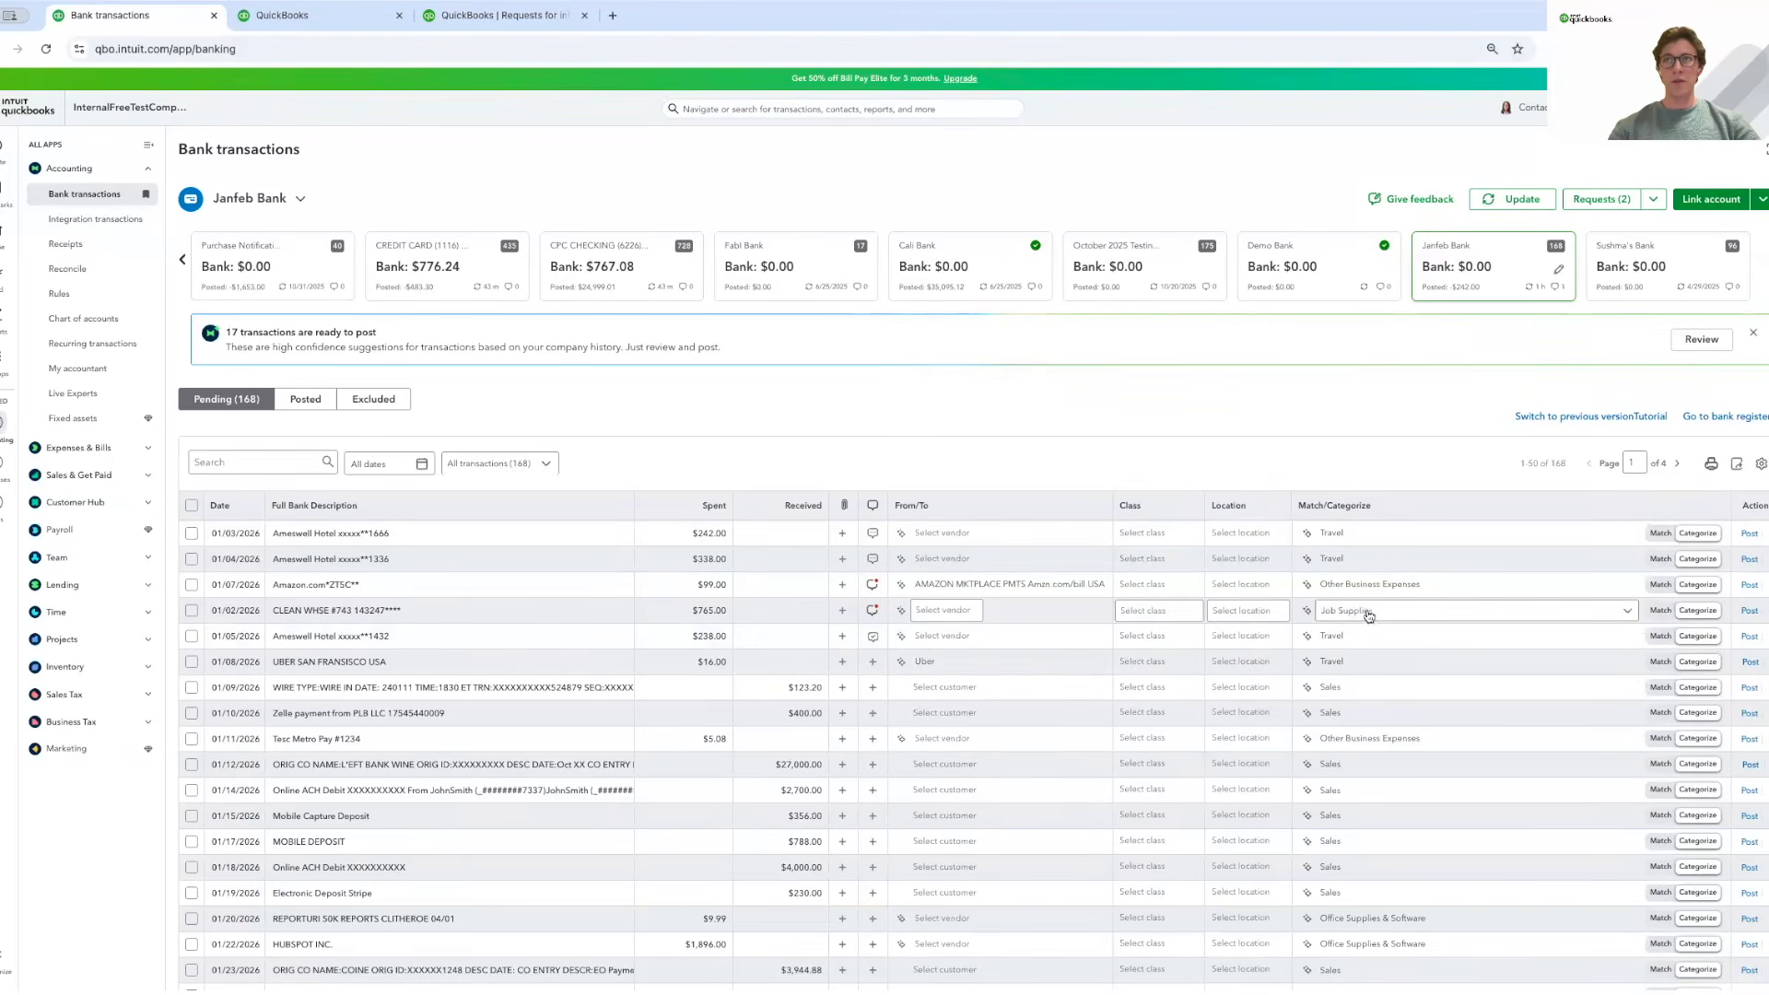
{"action": "left_click", "coordinate": [1306, 612]}
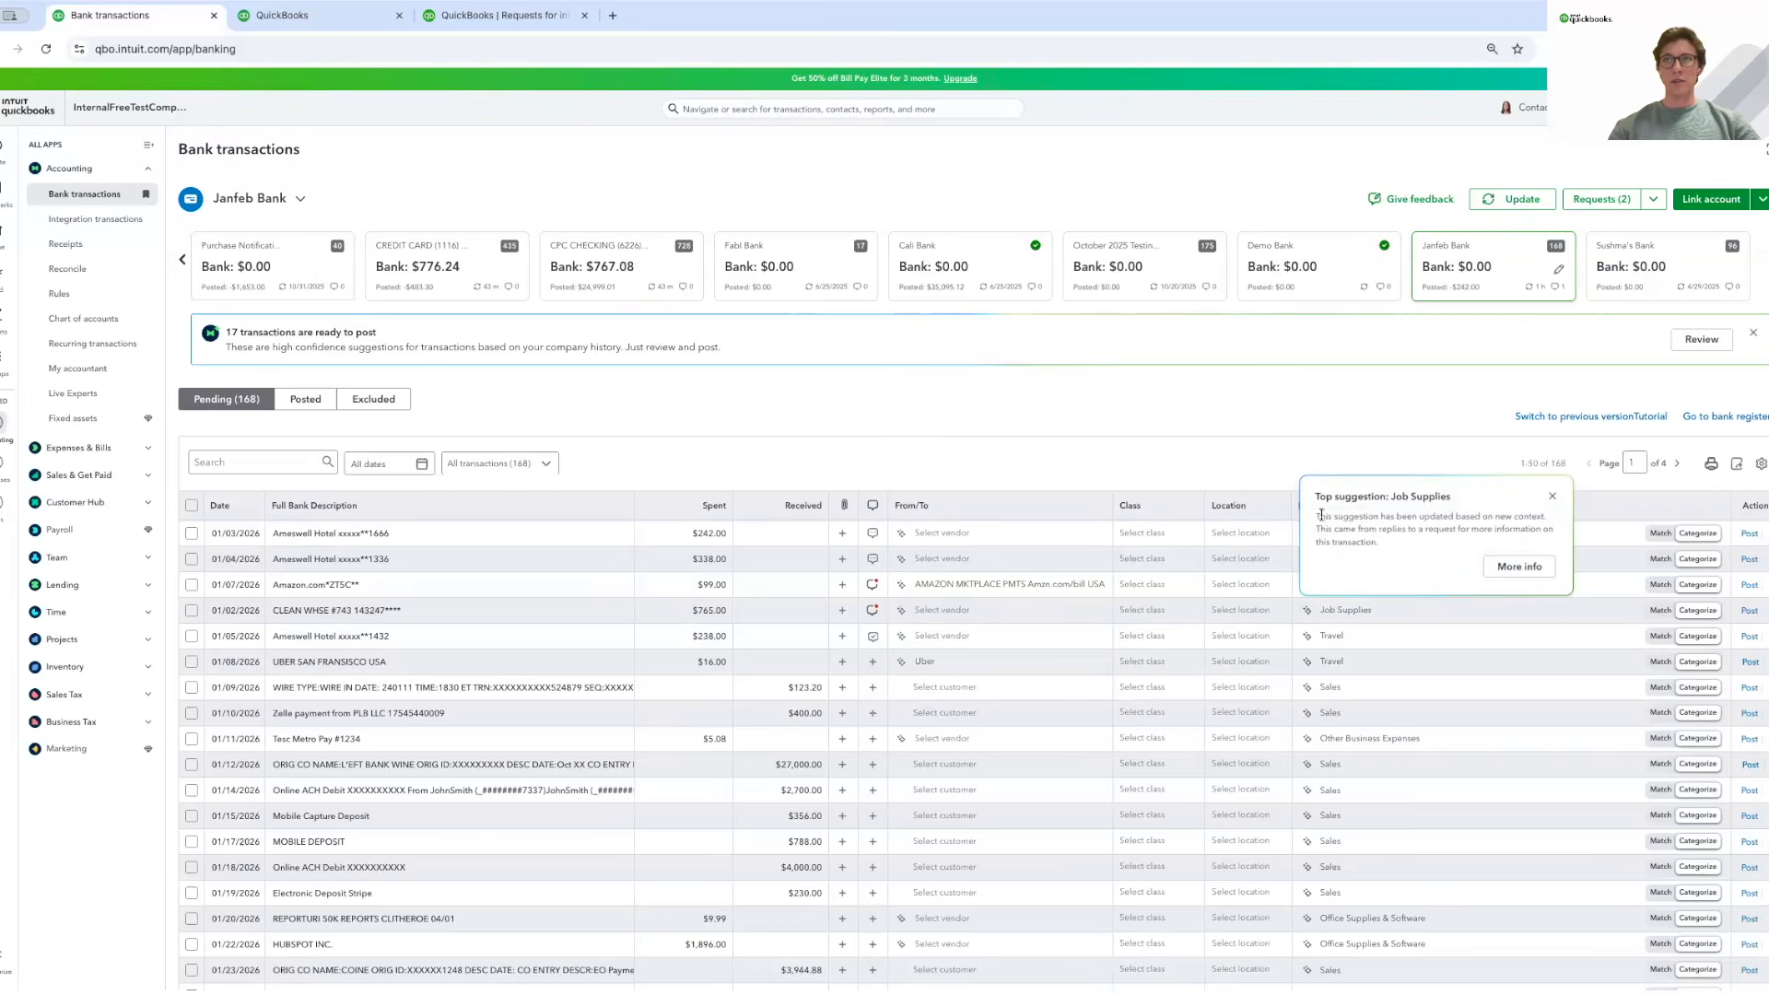
{"action": "left_click_drag", "start_coordinate": [1316, 515], "coordinate": [1393, 544]}
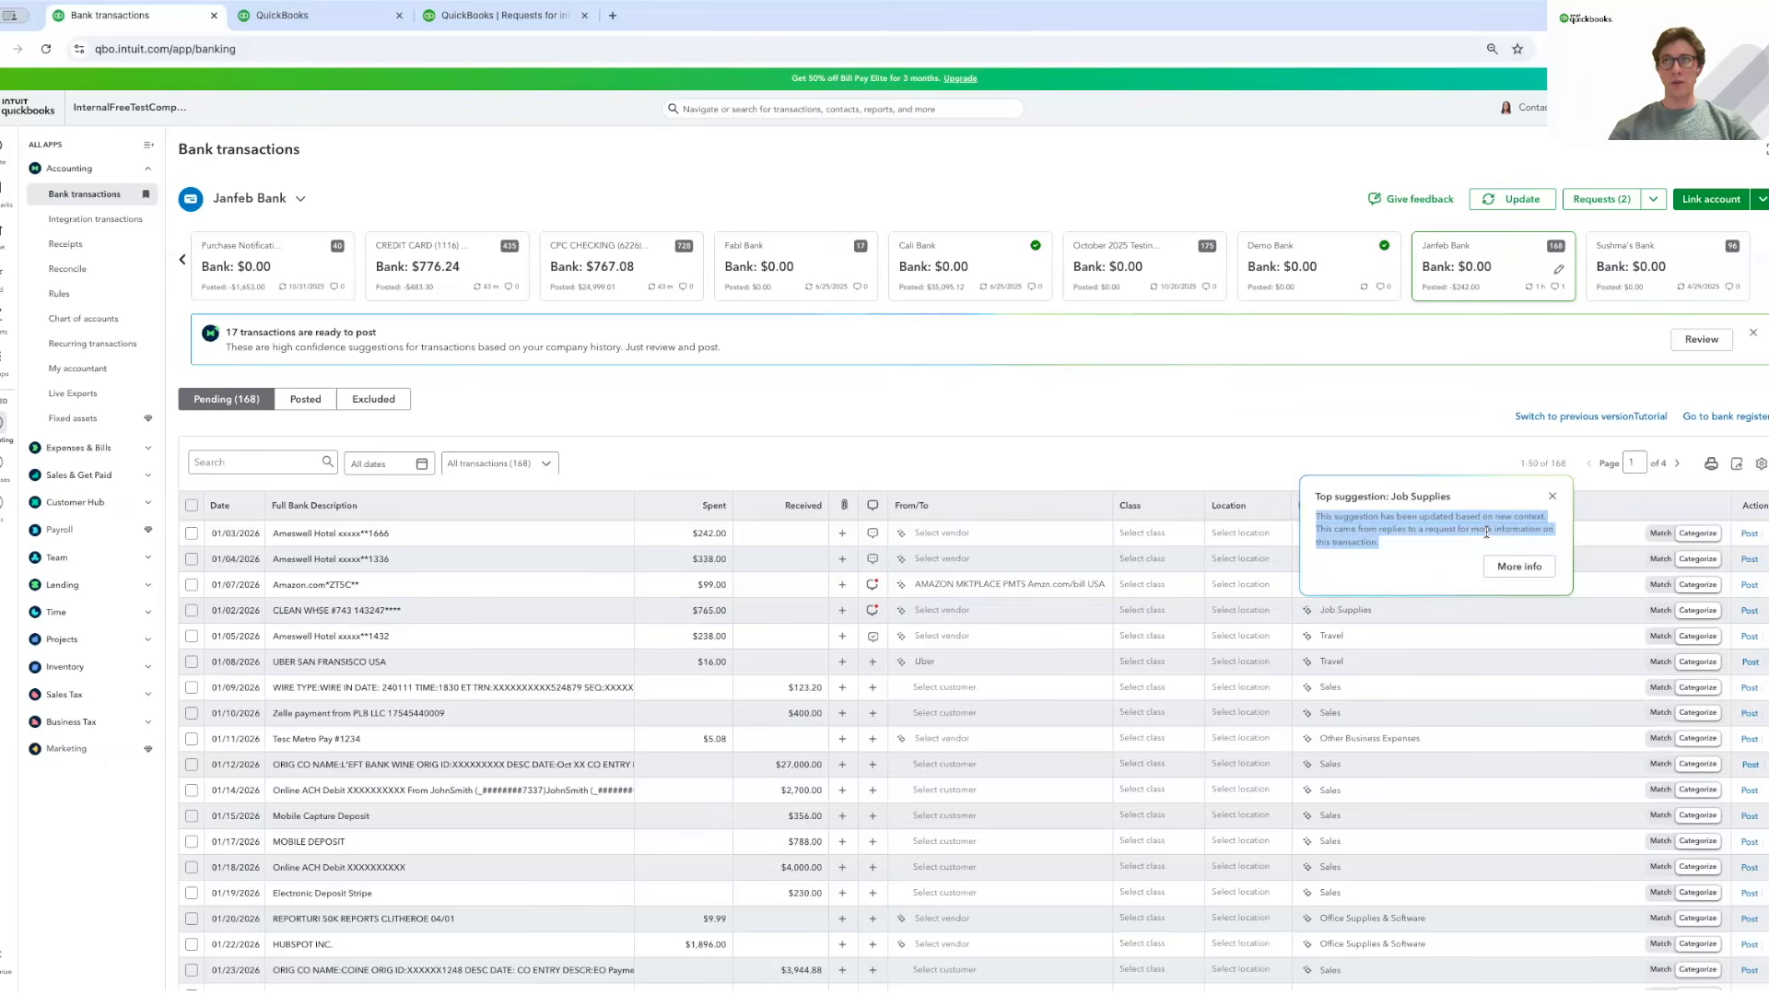
{"action": "left_click", "coordinate": [1553, 497]}
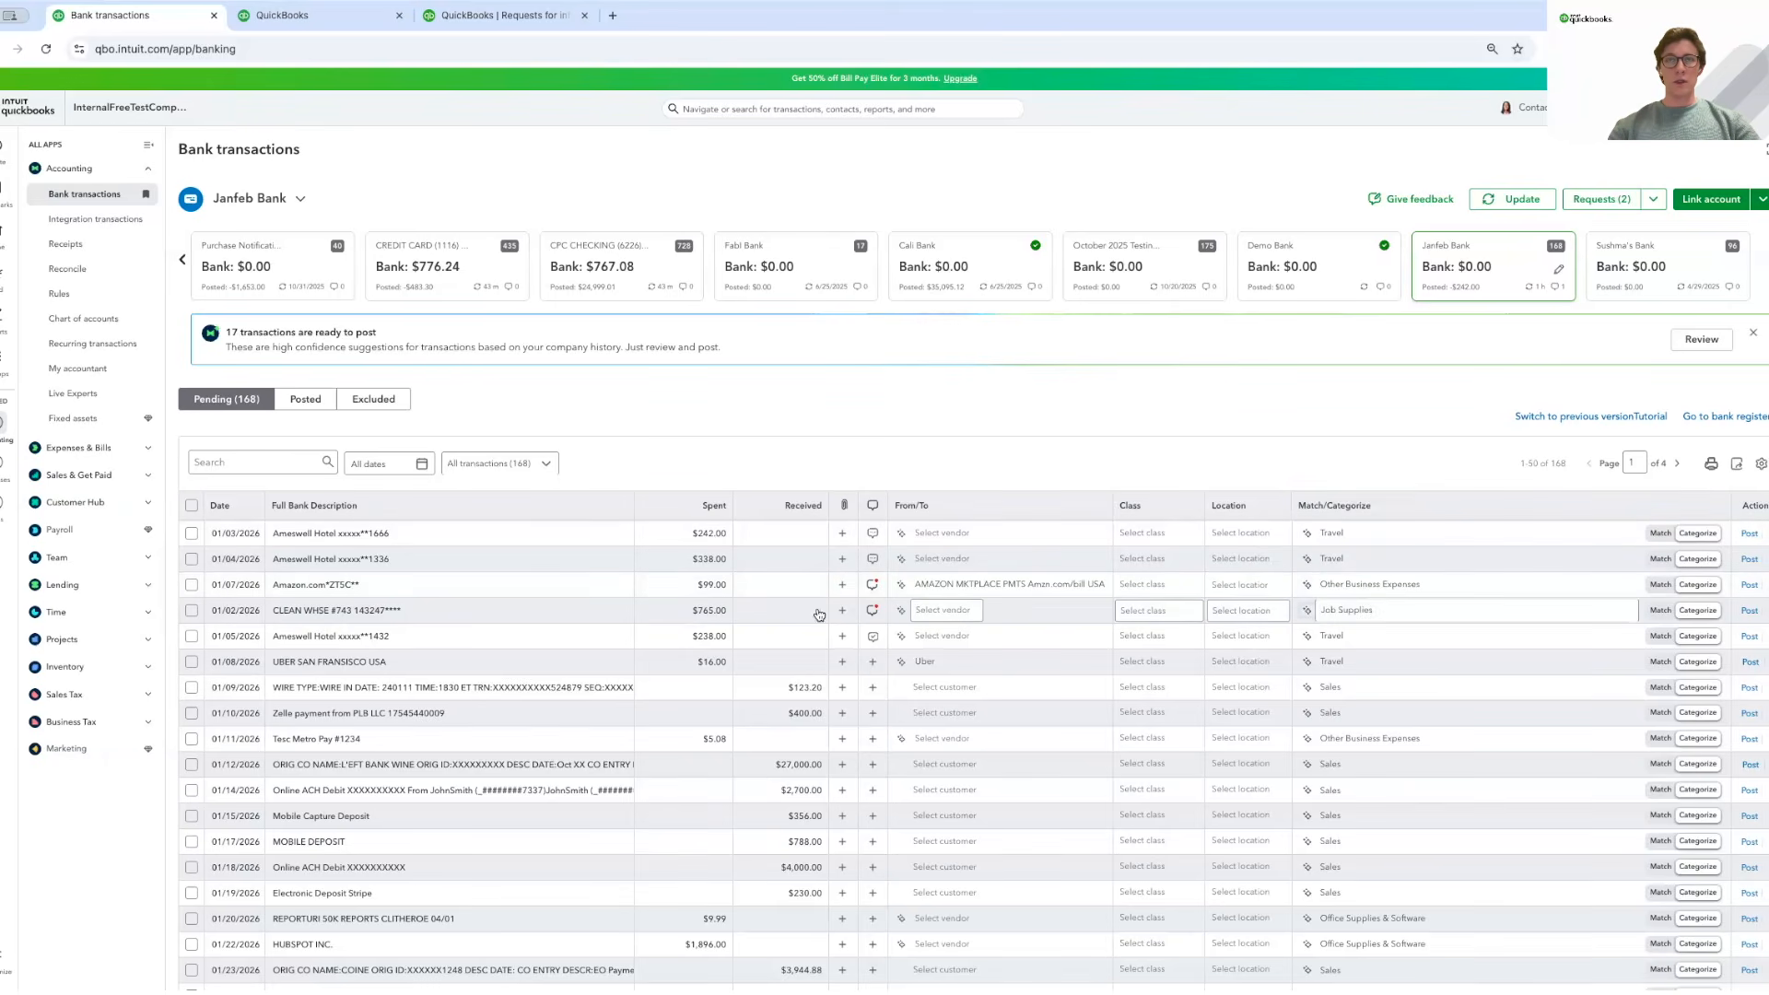
{"action": "left_click", "coordinate": [872, 611]}
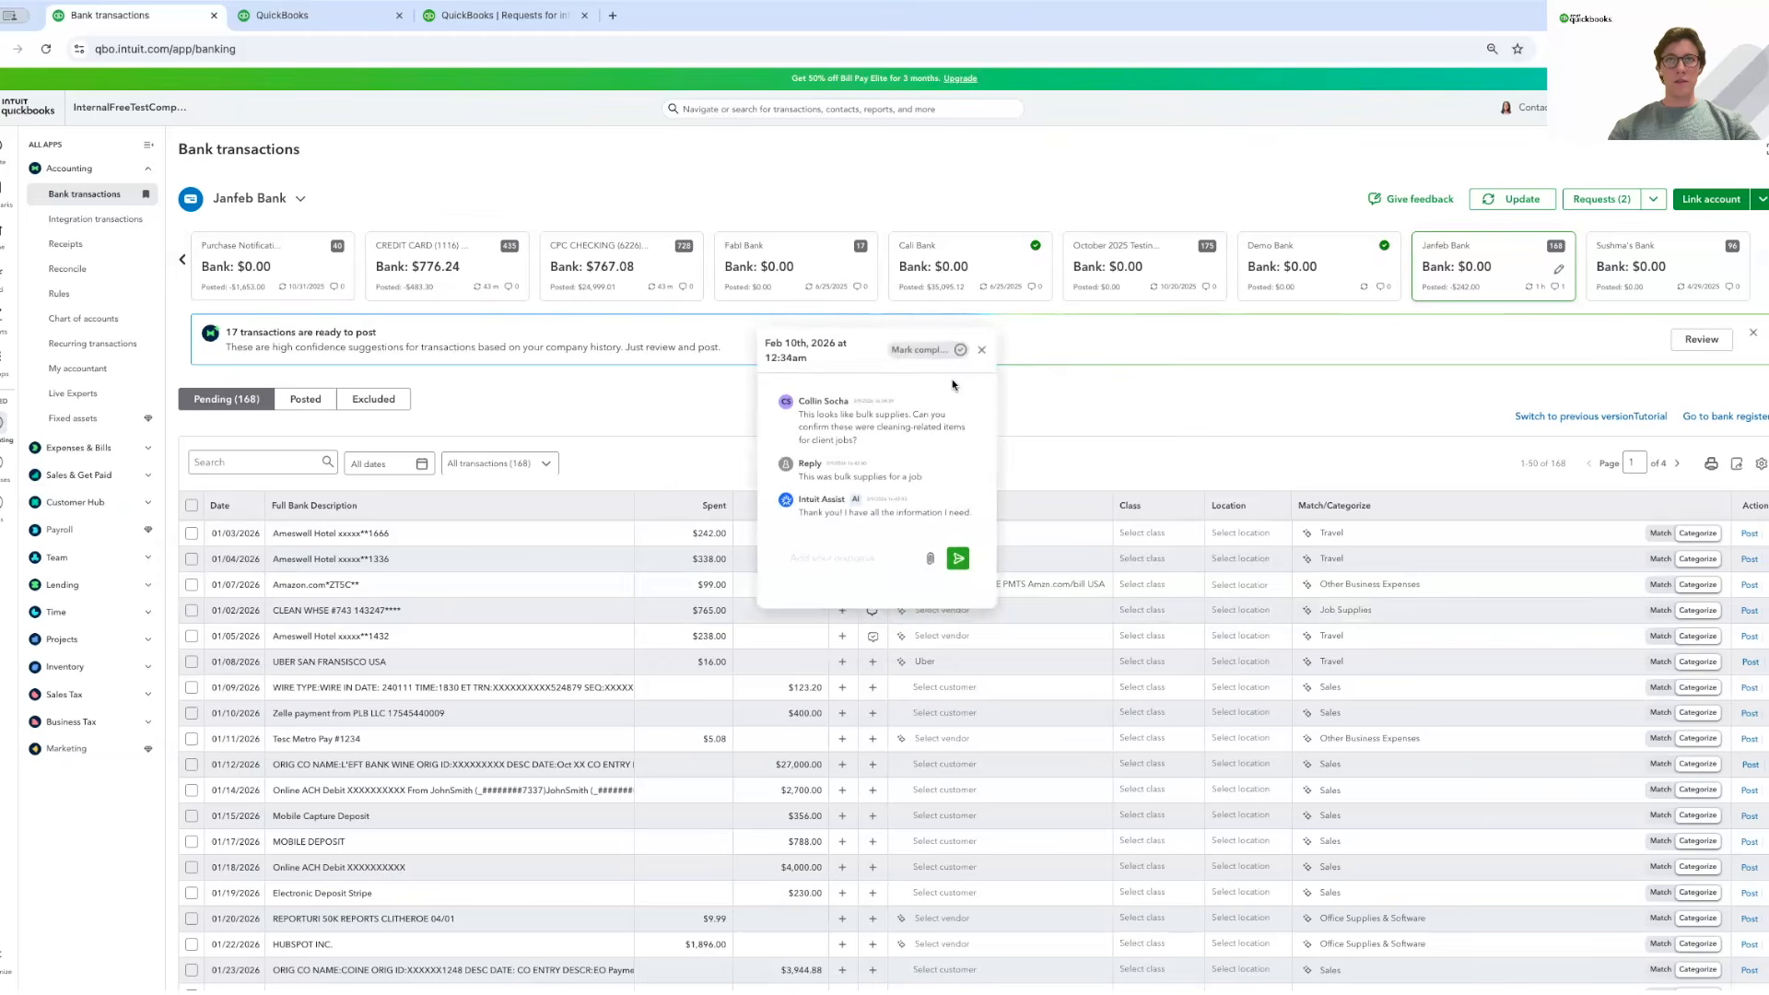
{"action": "left_click", "coordinate": [983, 348]}
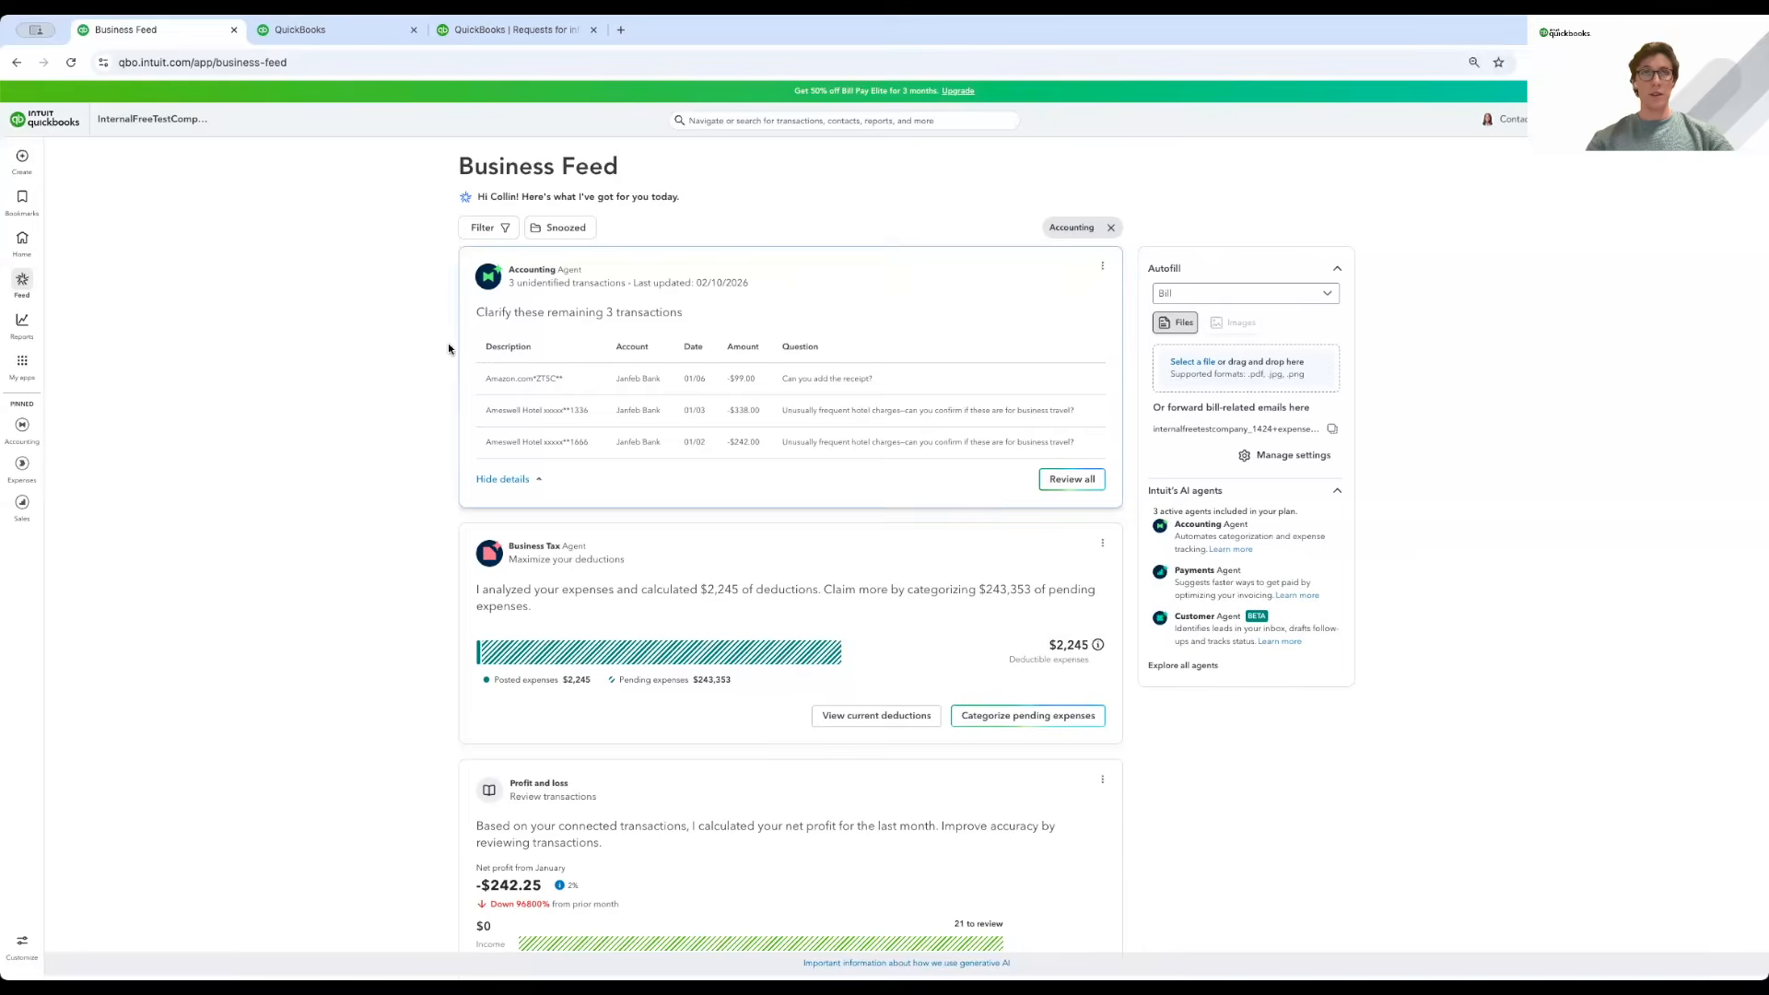
{"action": "left_click_drag", "start_coordinate": [776, 384], "coordinate": [875, 444]}
{"action": "left_click", "coordinate": [771, 381]}
{"action": "left_click", "coordinate": [1089, 486]}
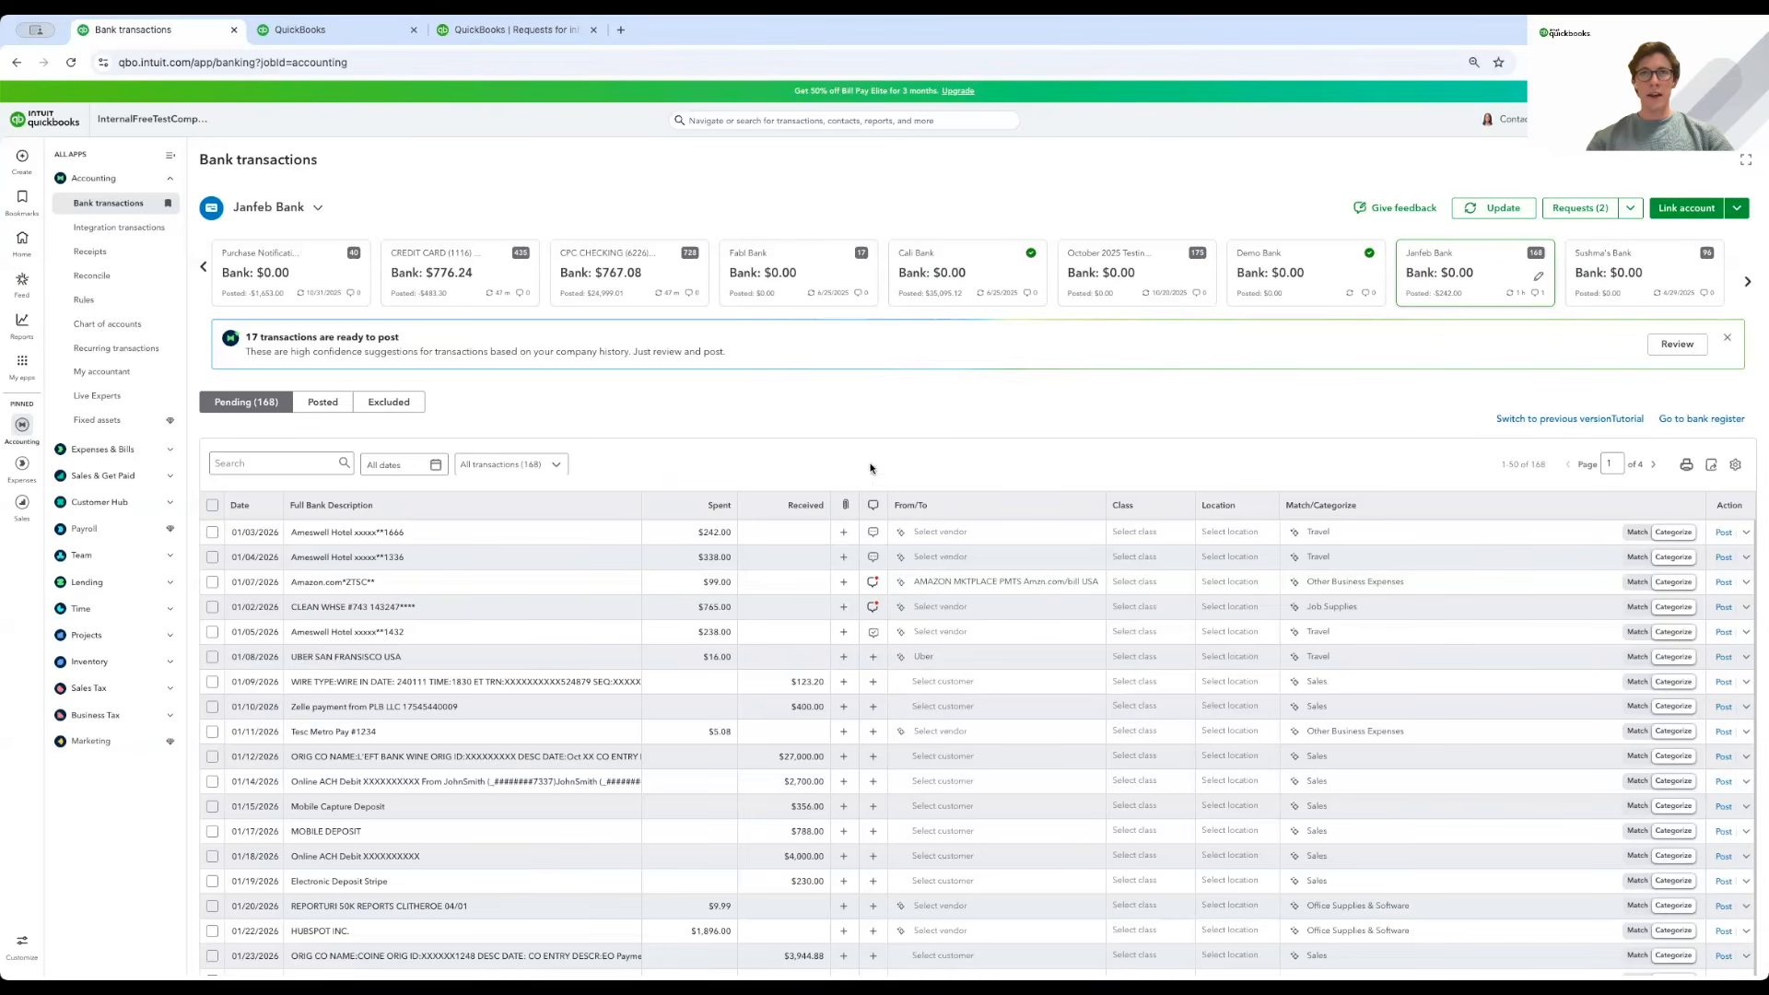
Return to Bank transactions and start a Request more info on the 01/08 Uber transaction.
{"action": "left_click", "coordinate": [516, 32]}
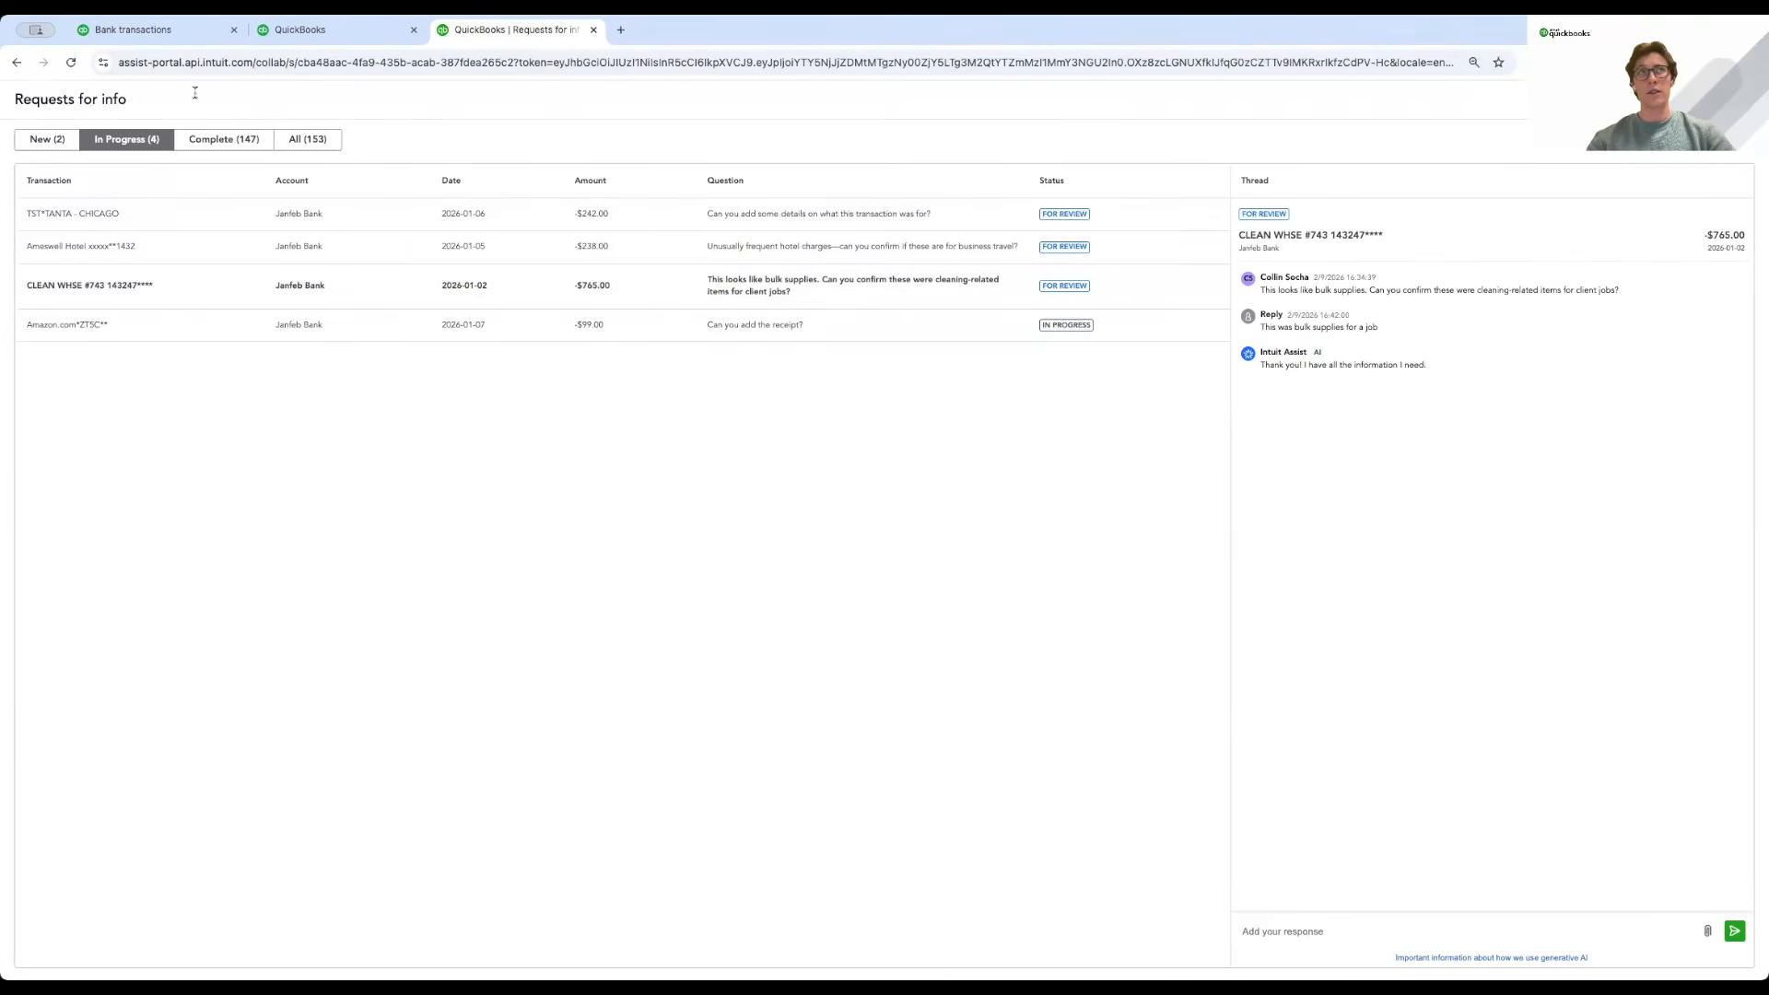
{"action": "left_click", "coordinate": [153, 35]}
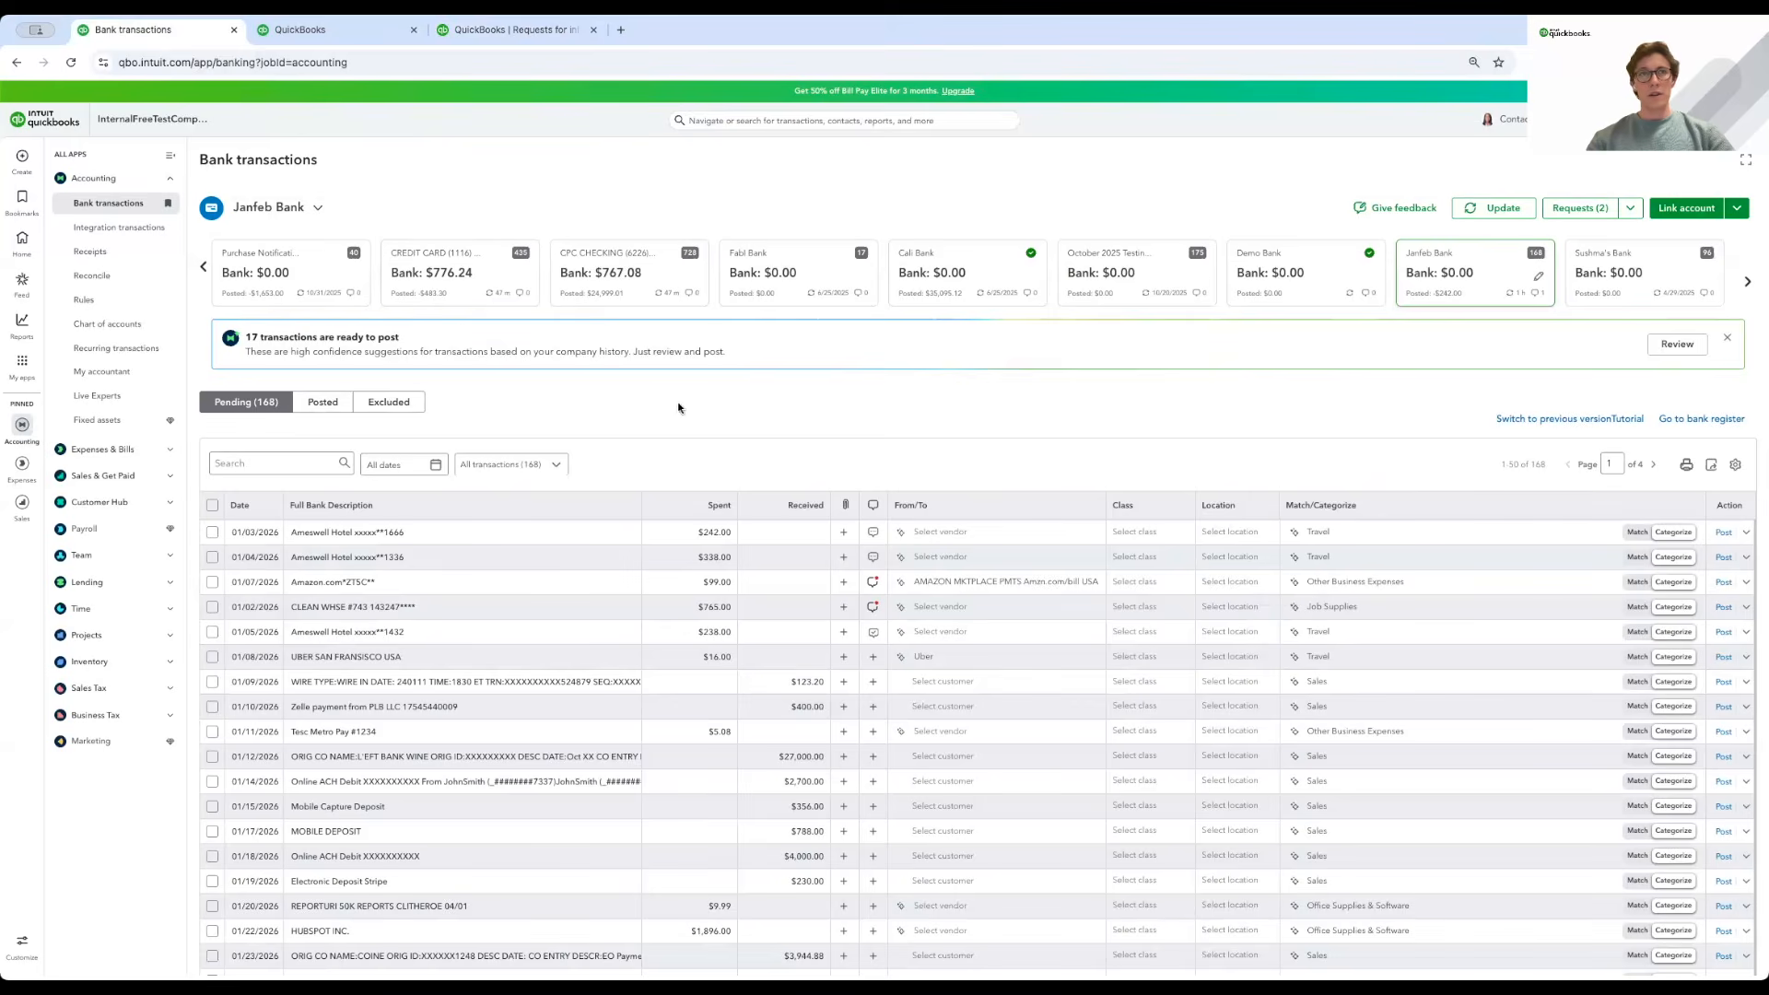
{"action": "scroll", "coordinate": [849, 574], "scroll_direction": "down", "scroll_amount": 1}
{"action": "scroll", "coordinate": [850, 573], "scroll_direction": "up", "scroll_amount": 1}
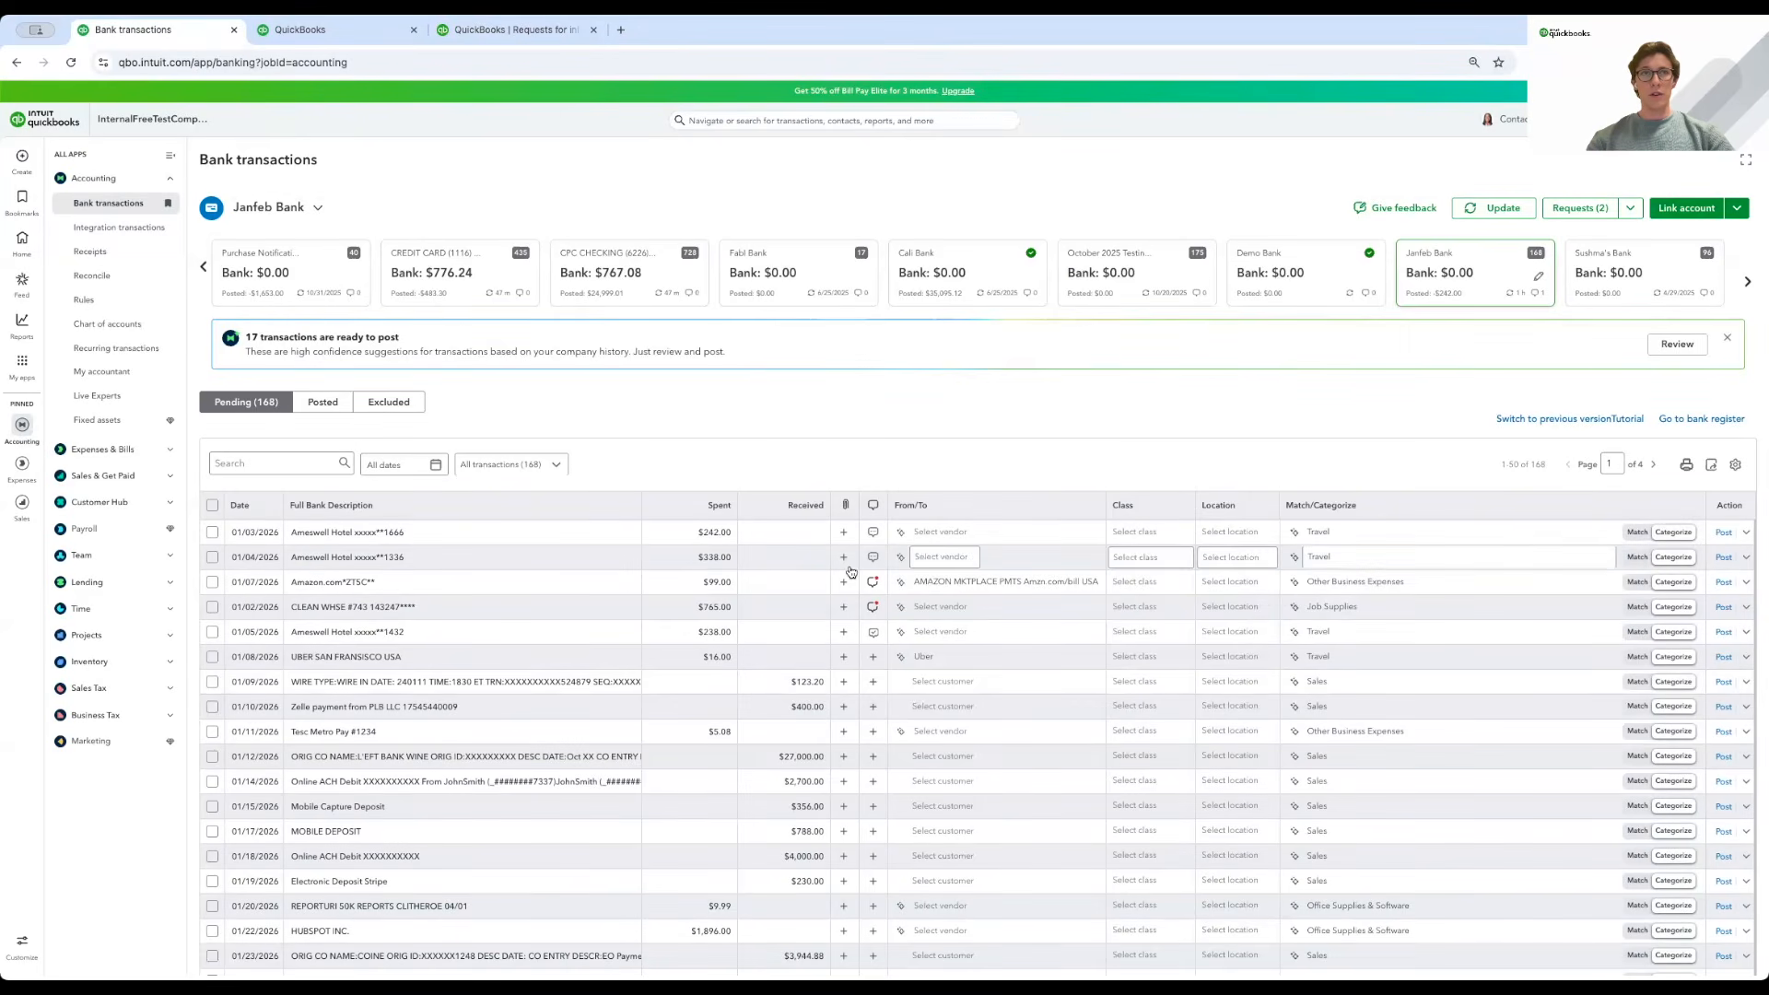
{"action": "left_click", "coordinate": [873, 658]}
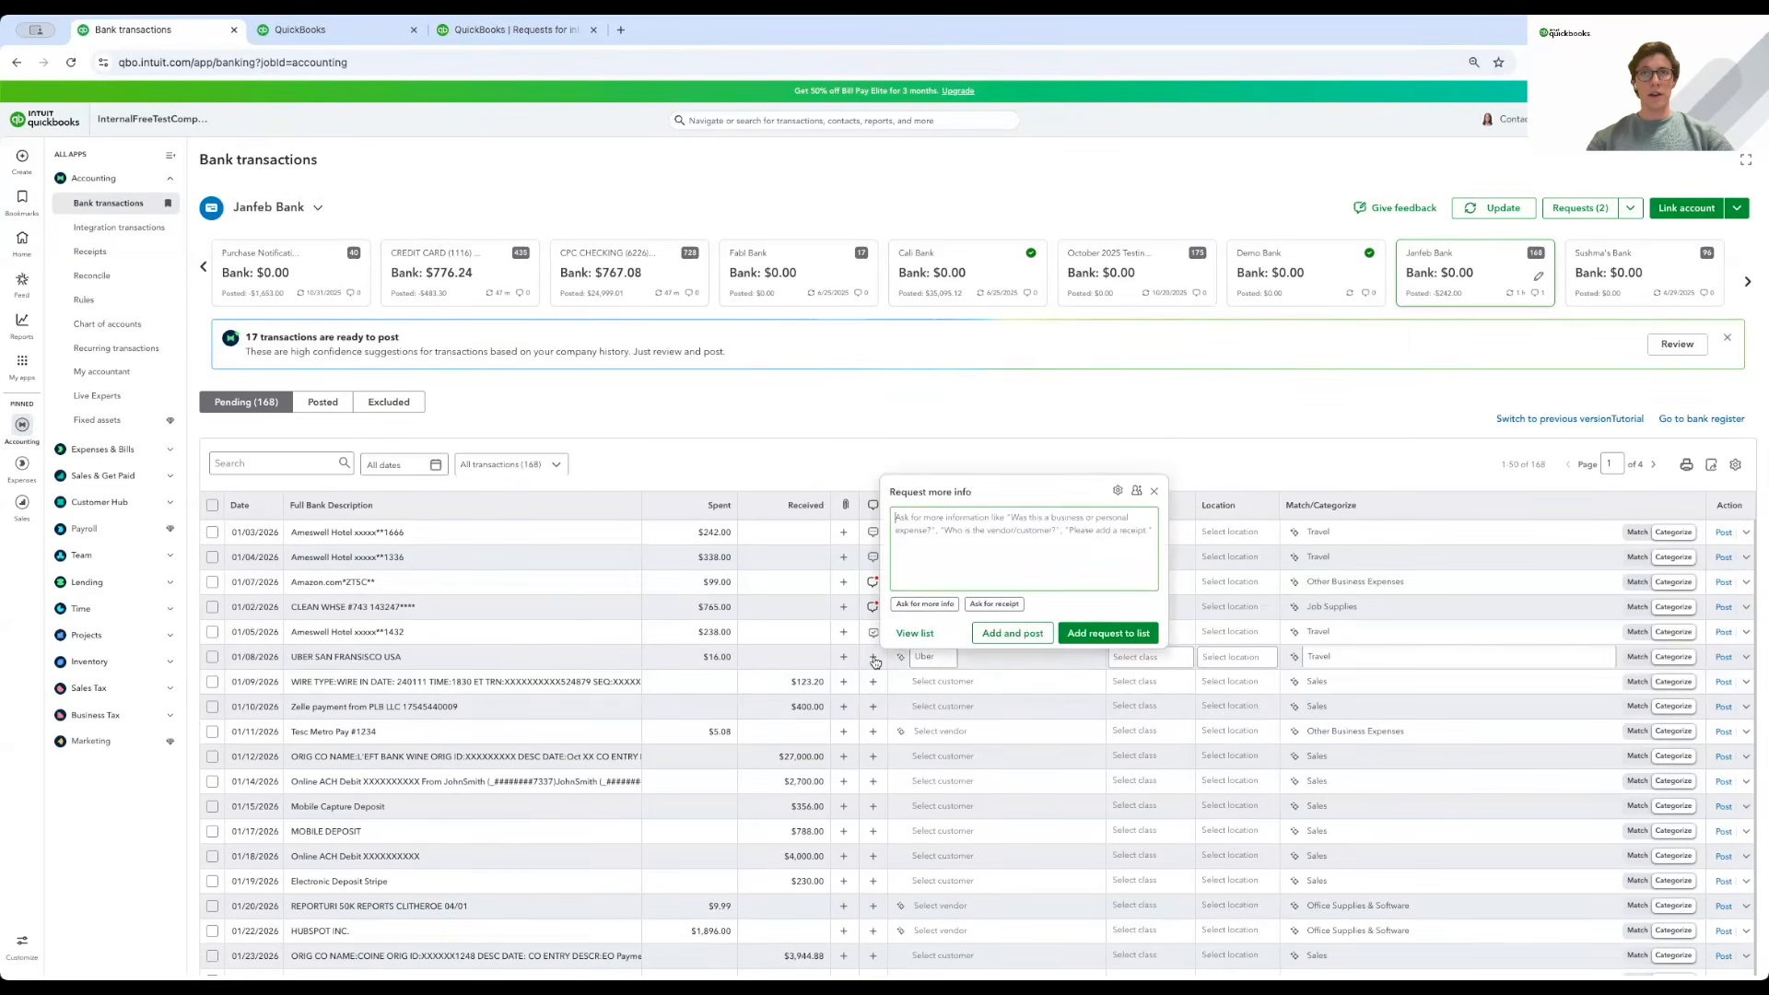
Read the explanation of what secure requests do.
{"action": "left_click", "coordinate": [1137, 493]}
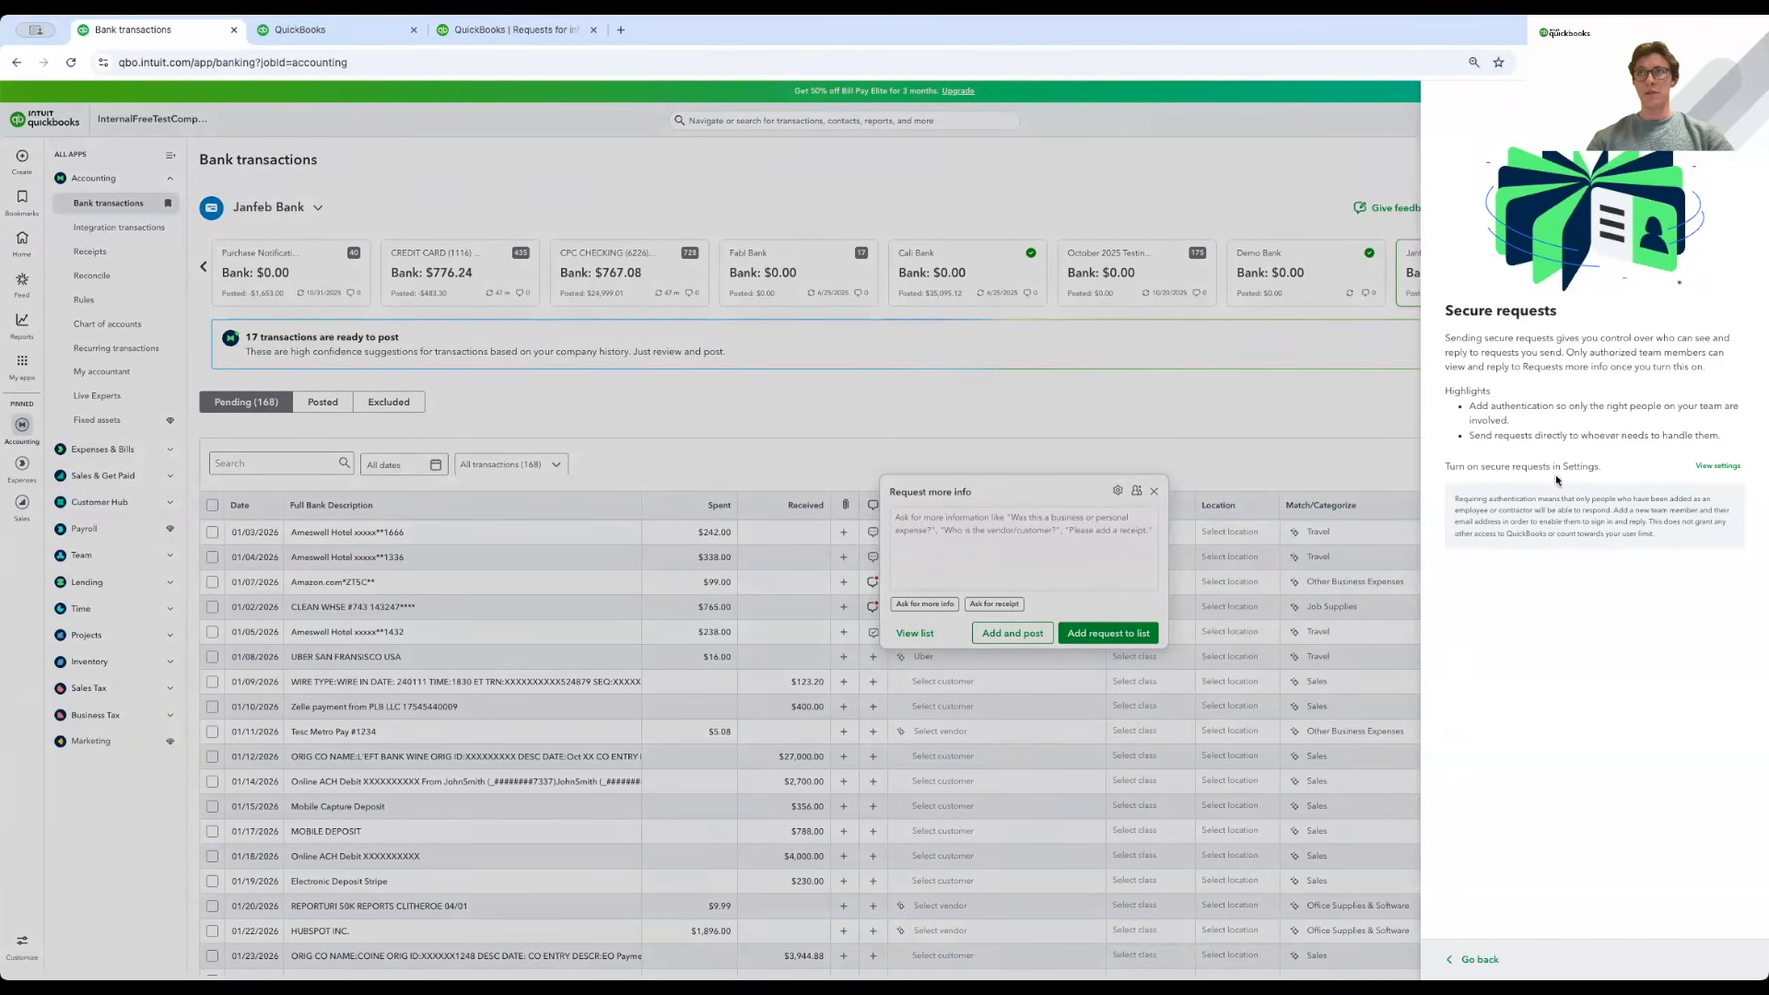
{"action": "left_click_drag", "start_coordinate": [1445, 337], "coordinate": [1709, 381]}
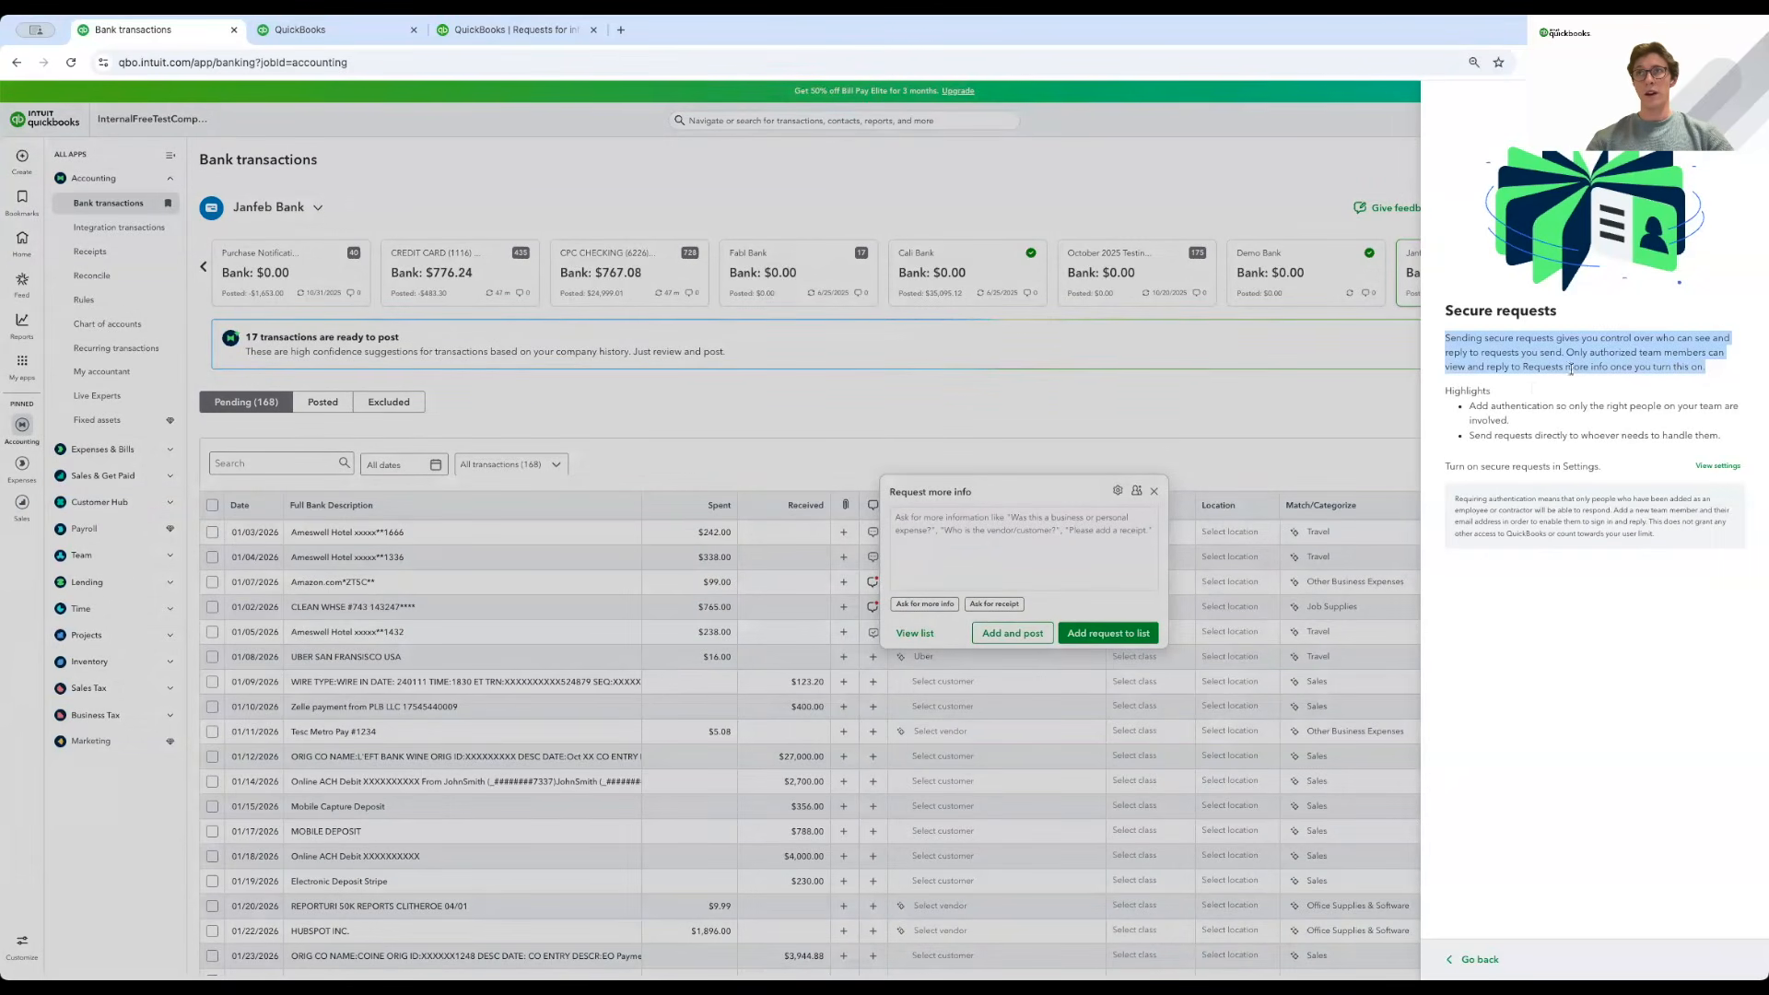
{"action": "left_click", "coordinate": [1537, 391]}
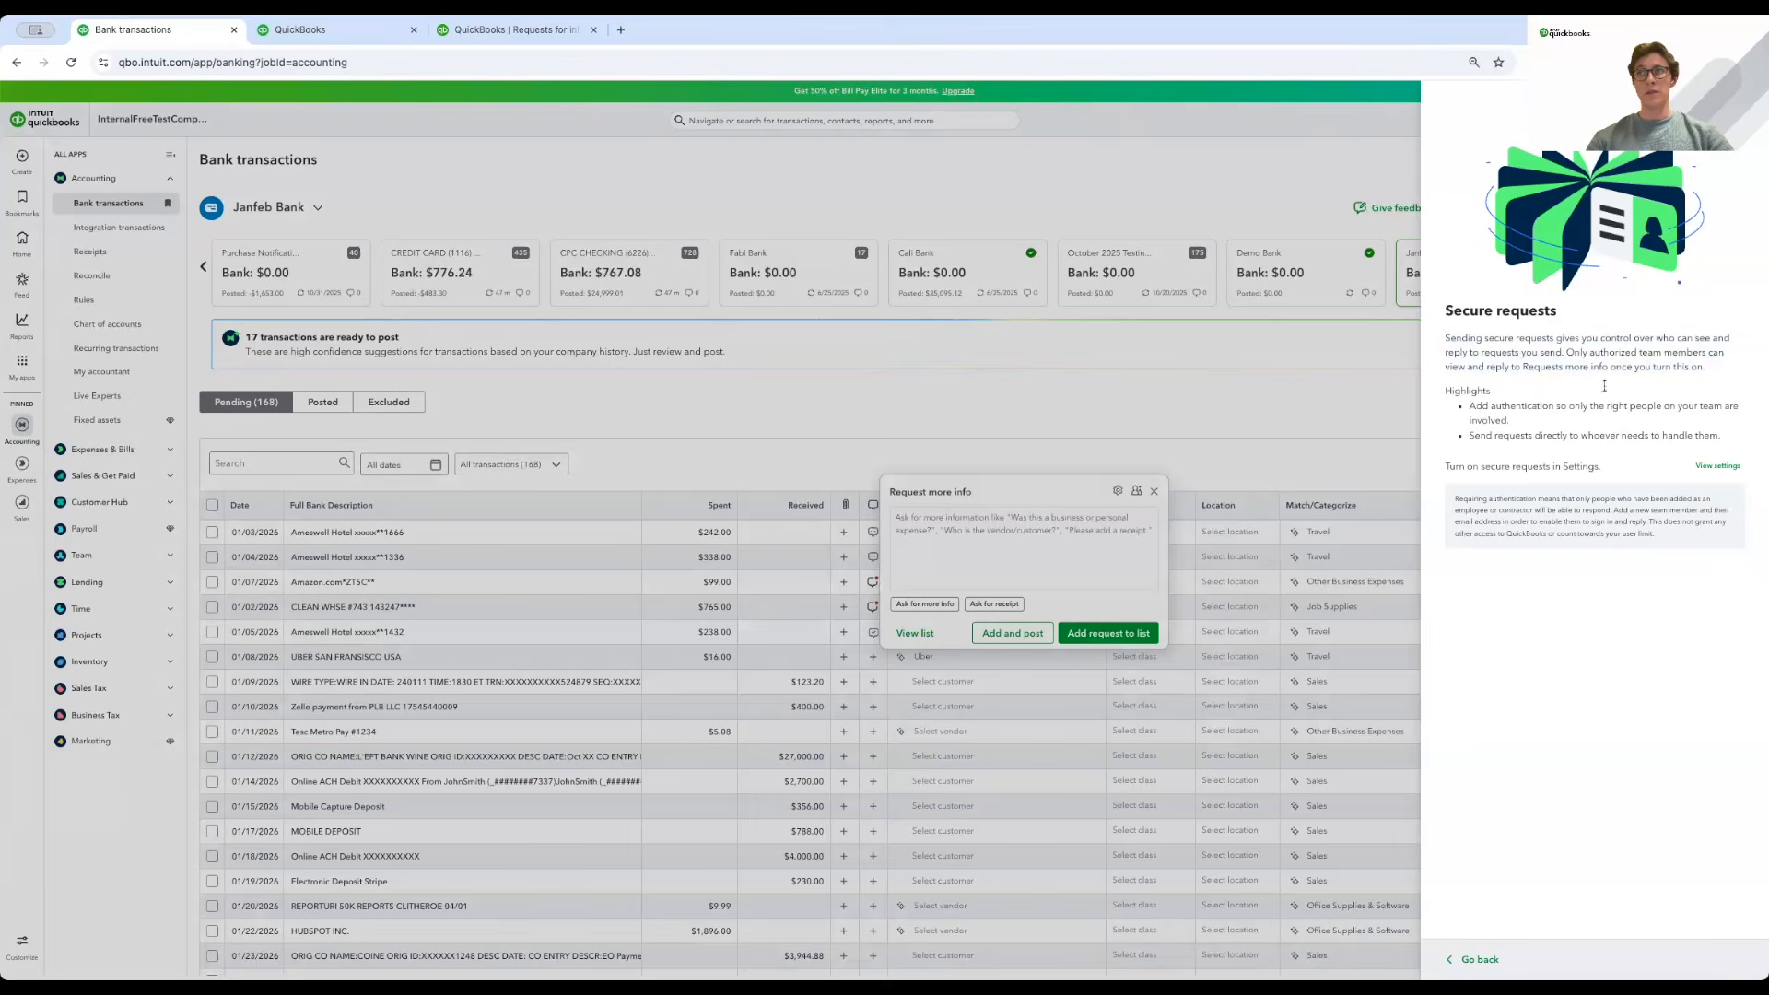
Review the secure requests settings, Require sign-in toggle and team employee list without saving.
{"action": "left_click", "coordinate": [1720, 466]}
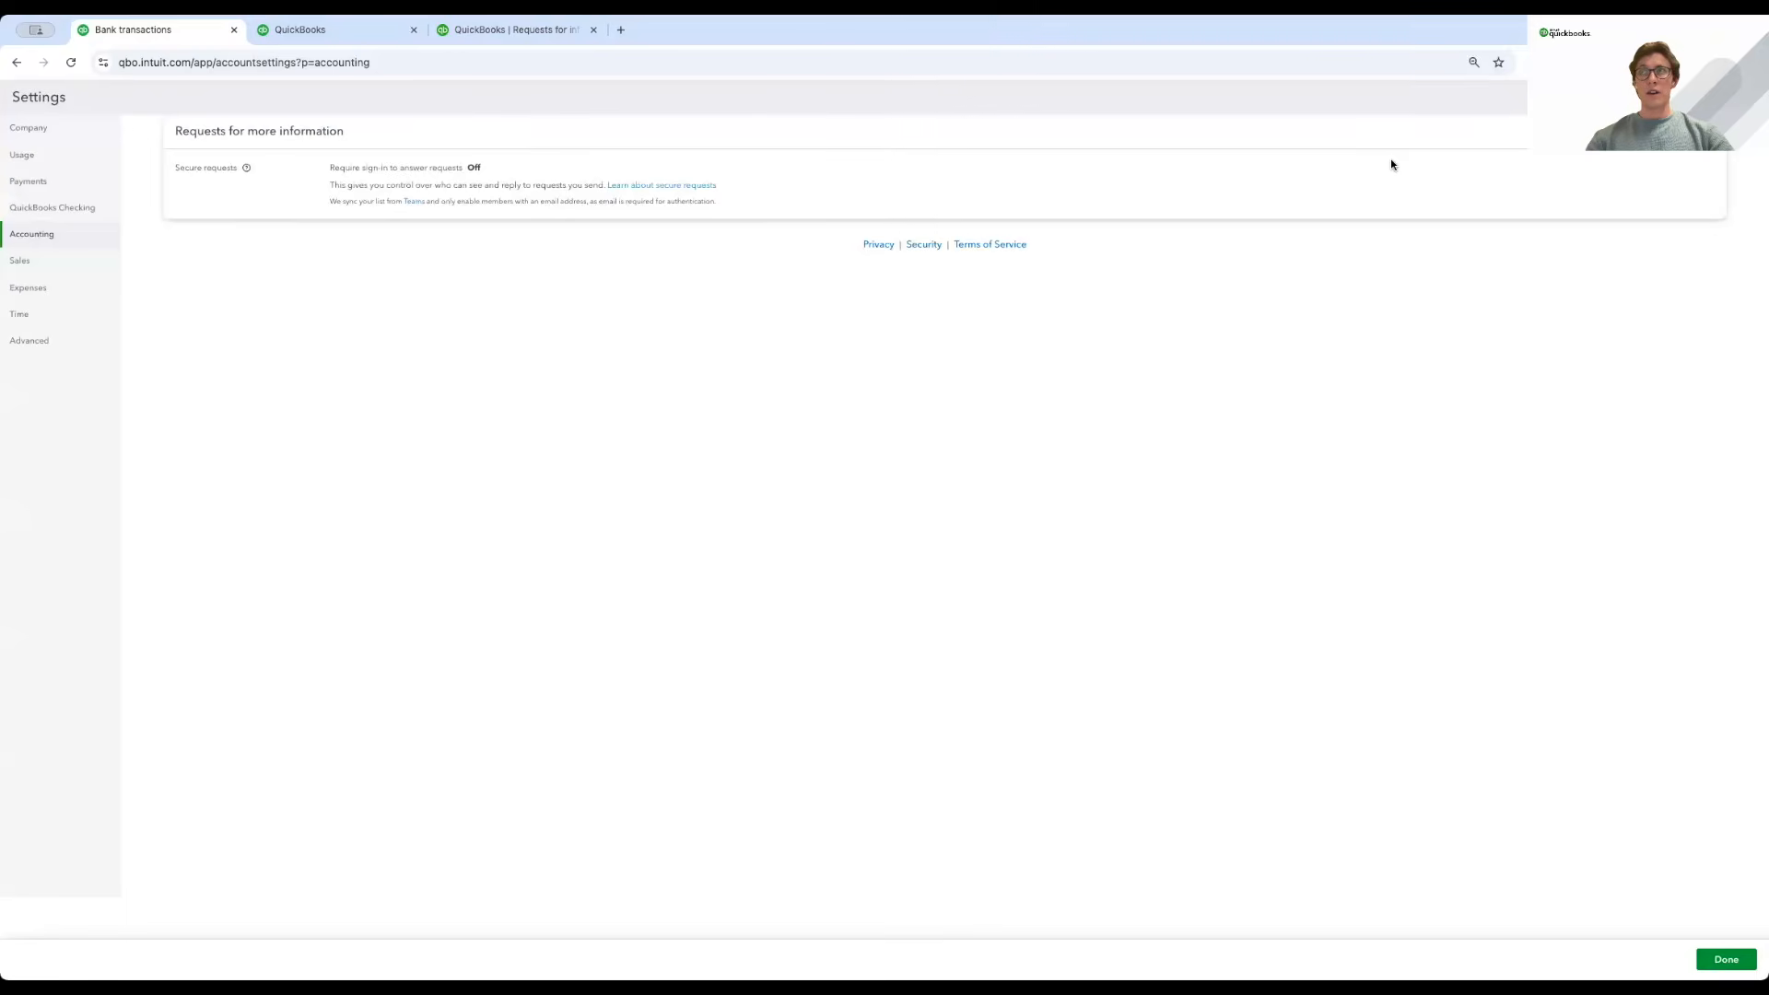
{"action": "left_click", "coordinate": [1392, 164]}
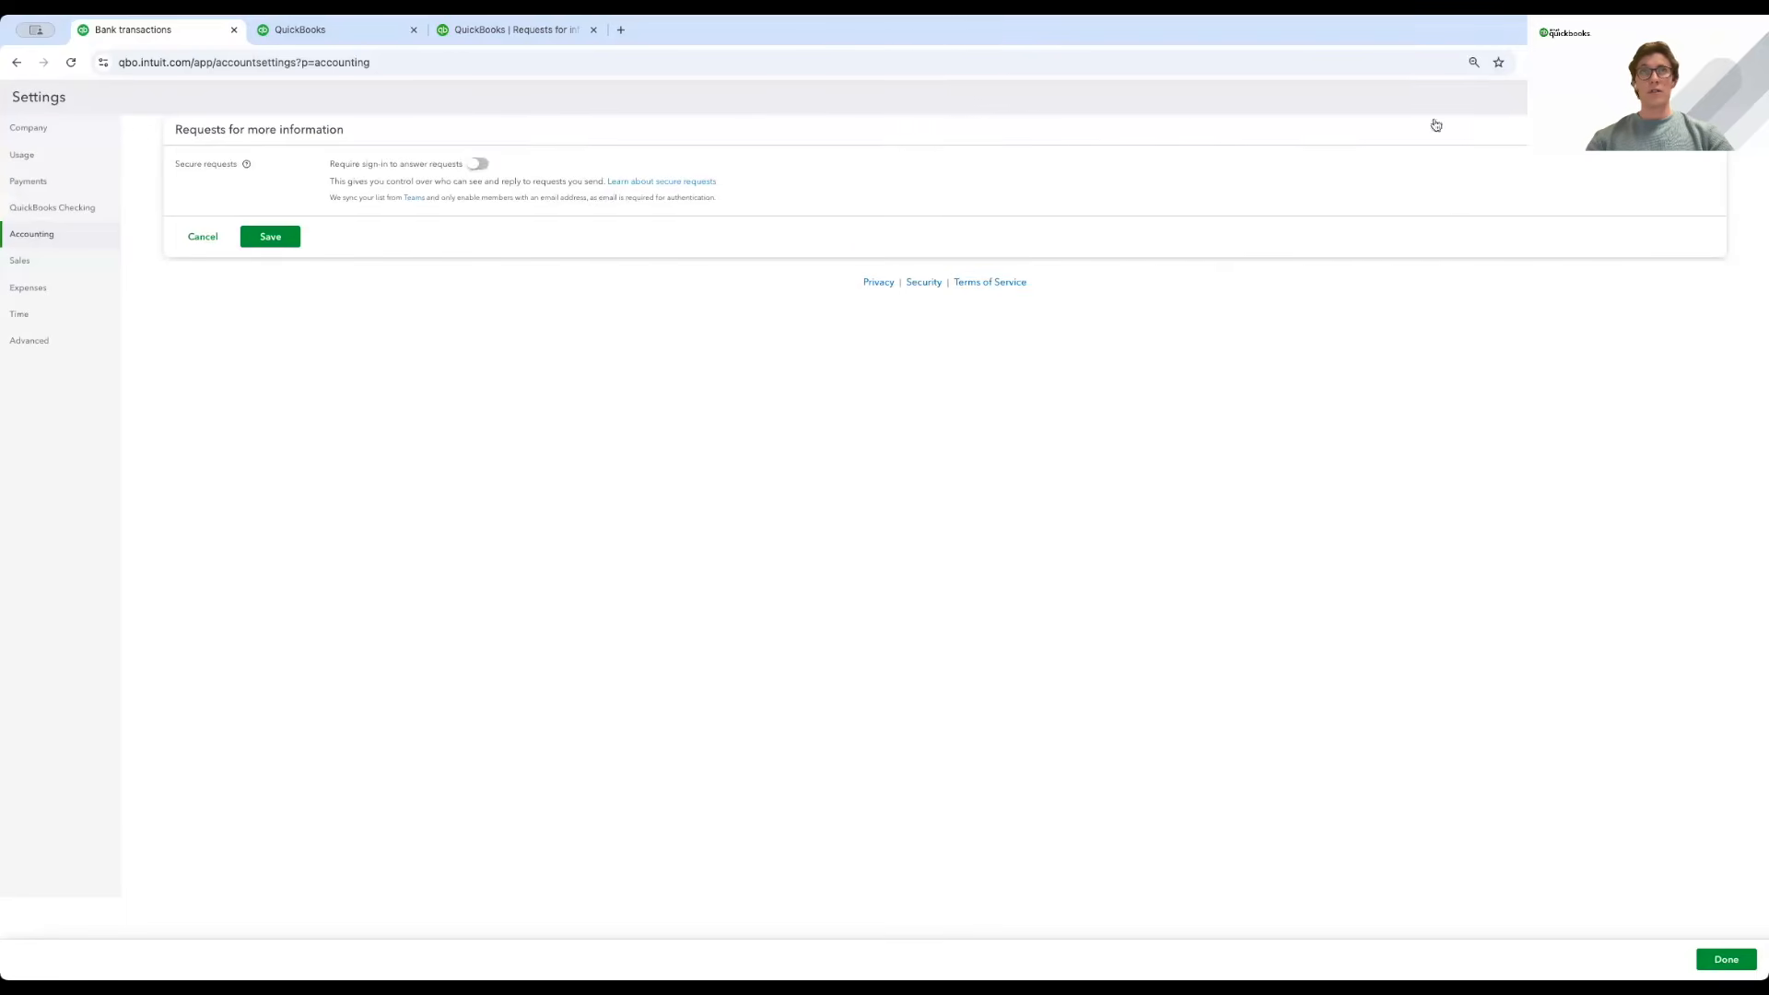
{"action": "left_click", "coordinate": [475, 167]}
{"action": "left_click", "coordinate": [460, 236]}
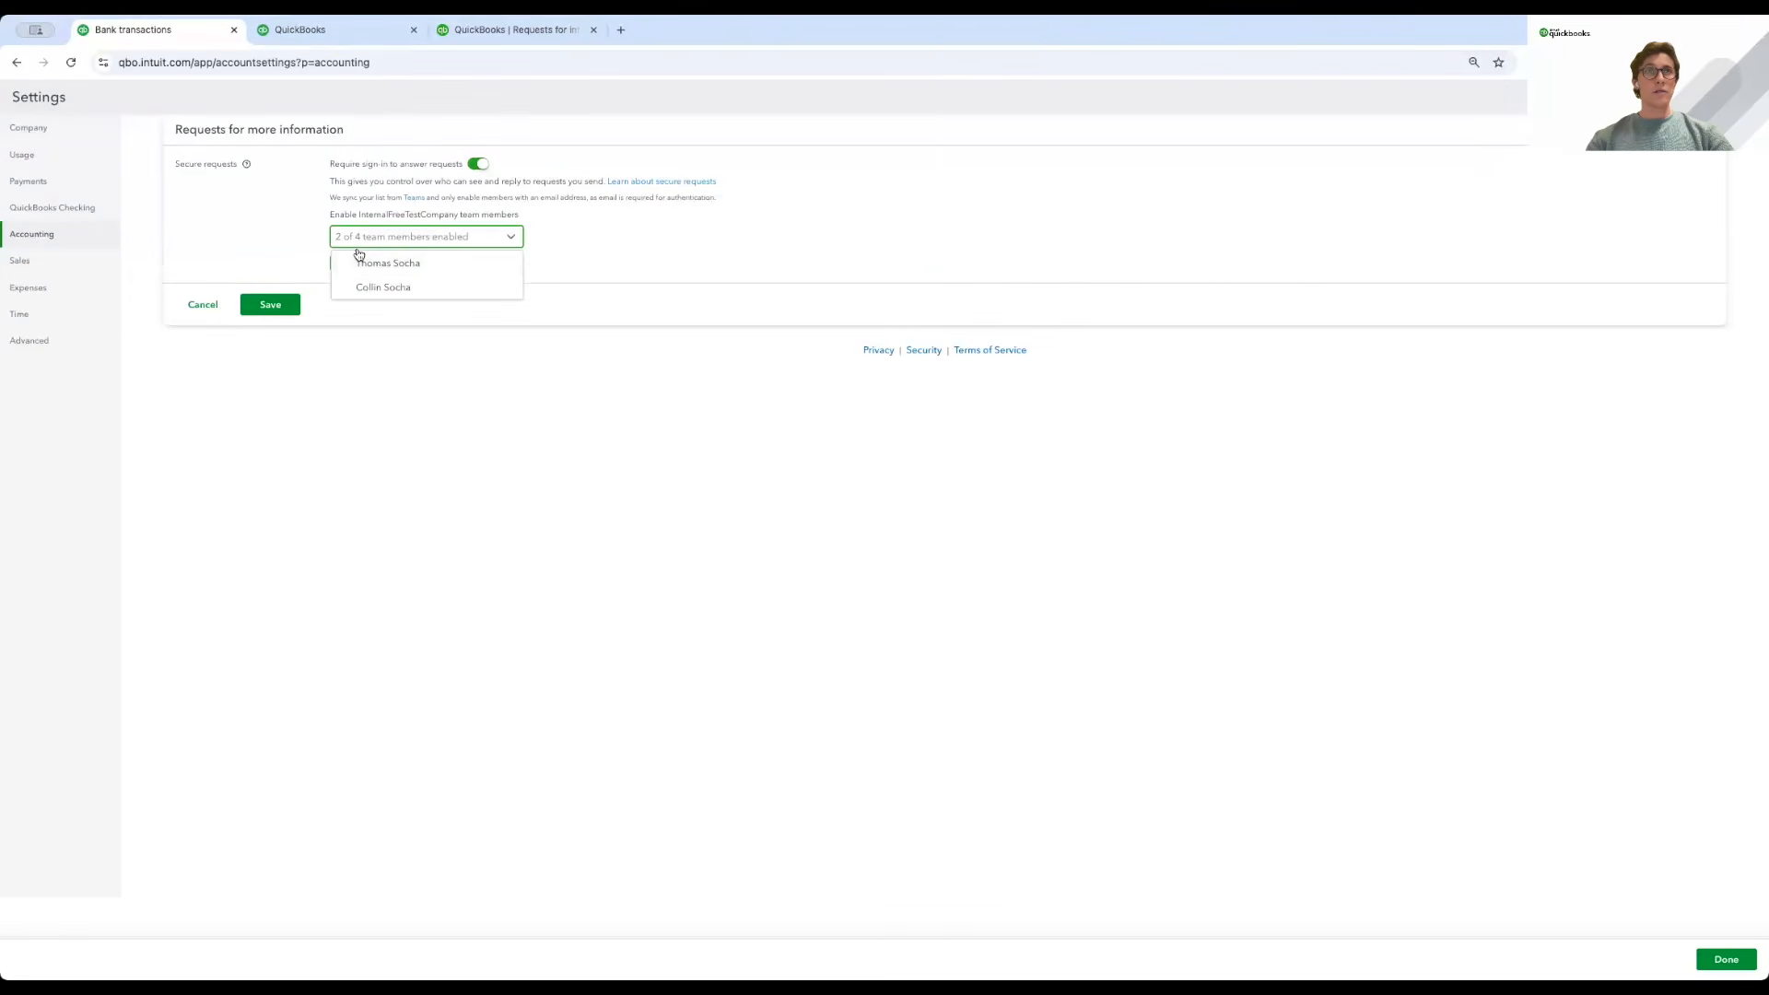
{"action": "left_click", "coordinate": [572, 243]}
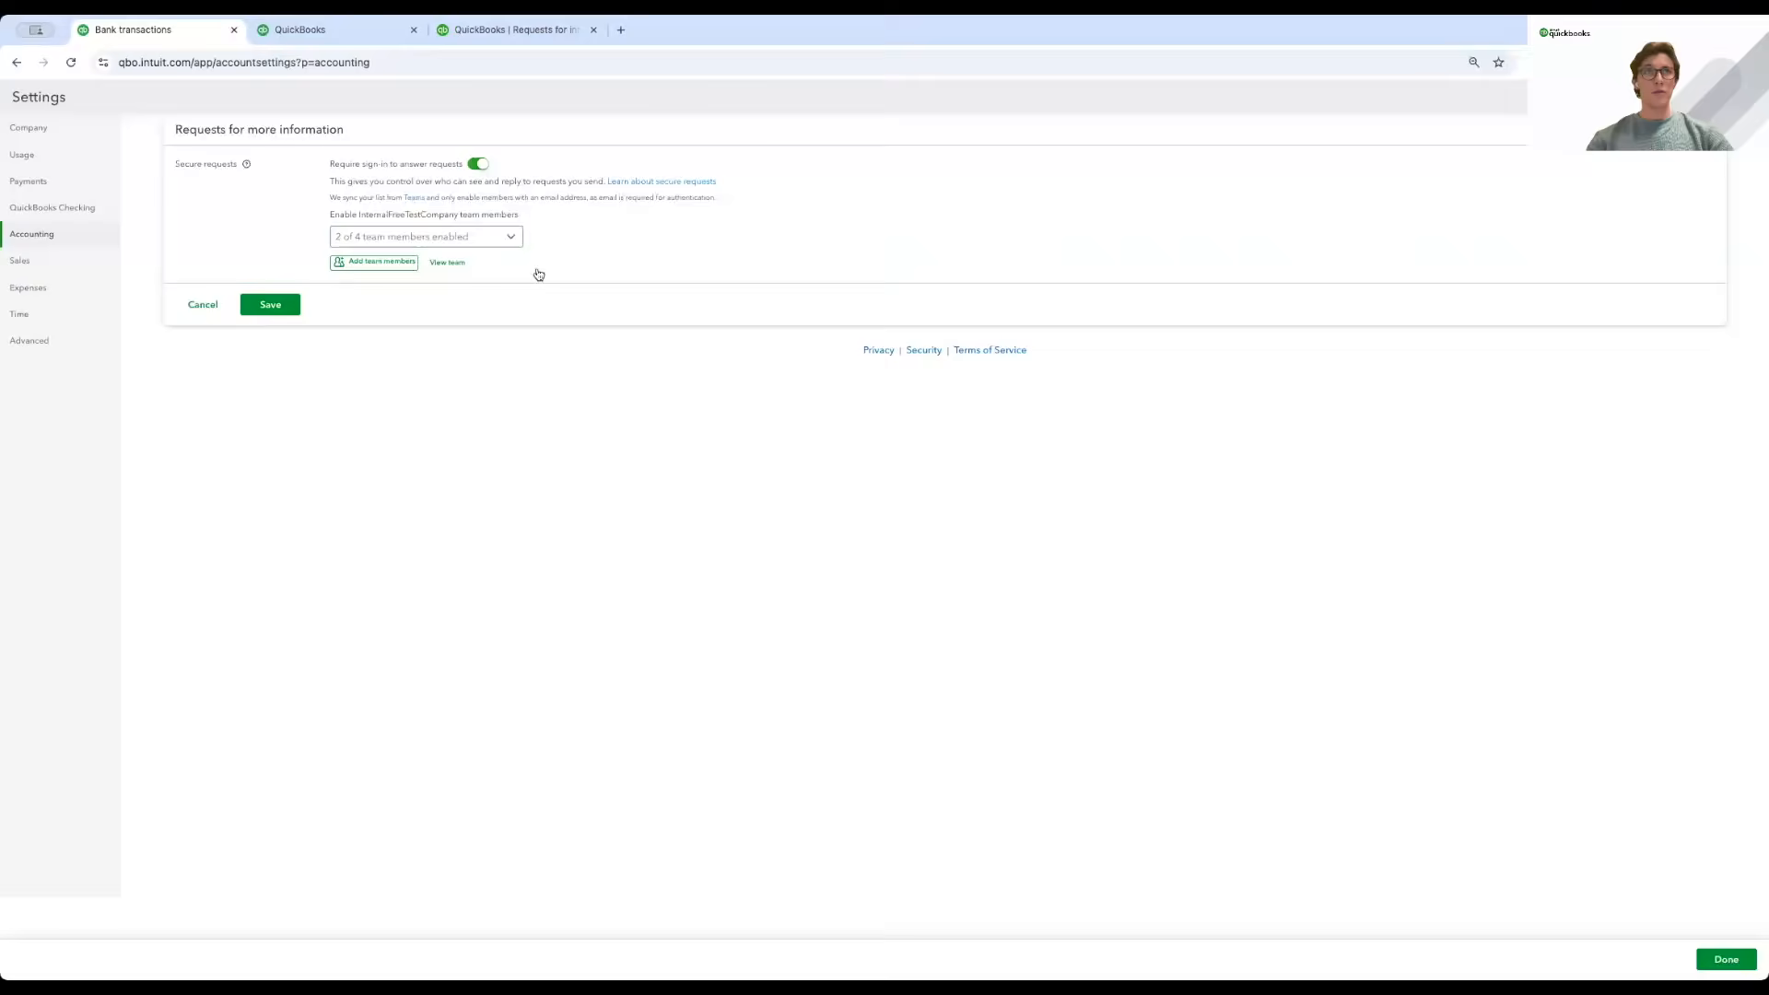
{"action": "left_click", "coordinate": [448, 266]}
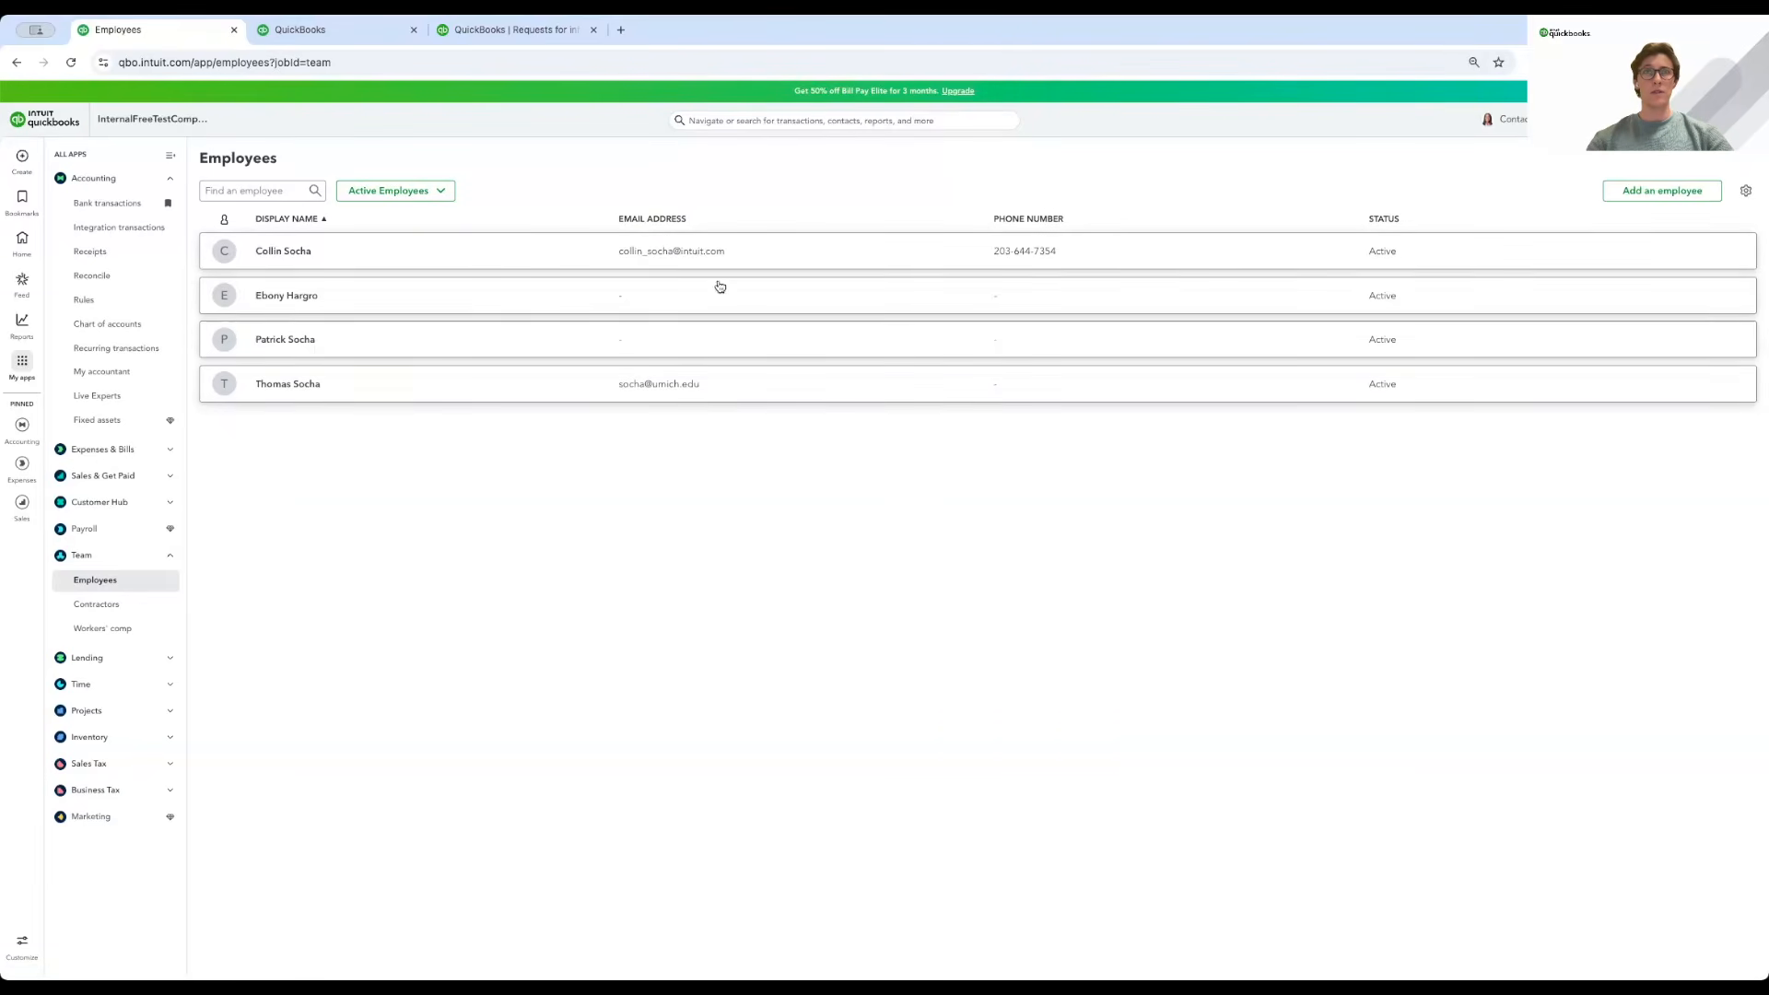
{"action": "left_click", "coordinate": [108, 205]}
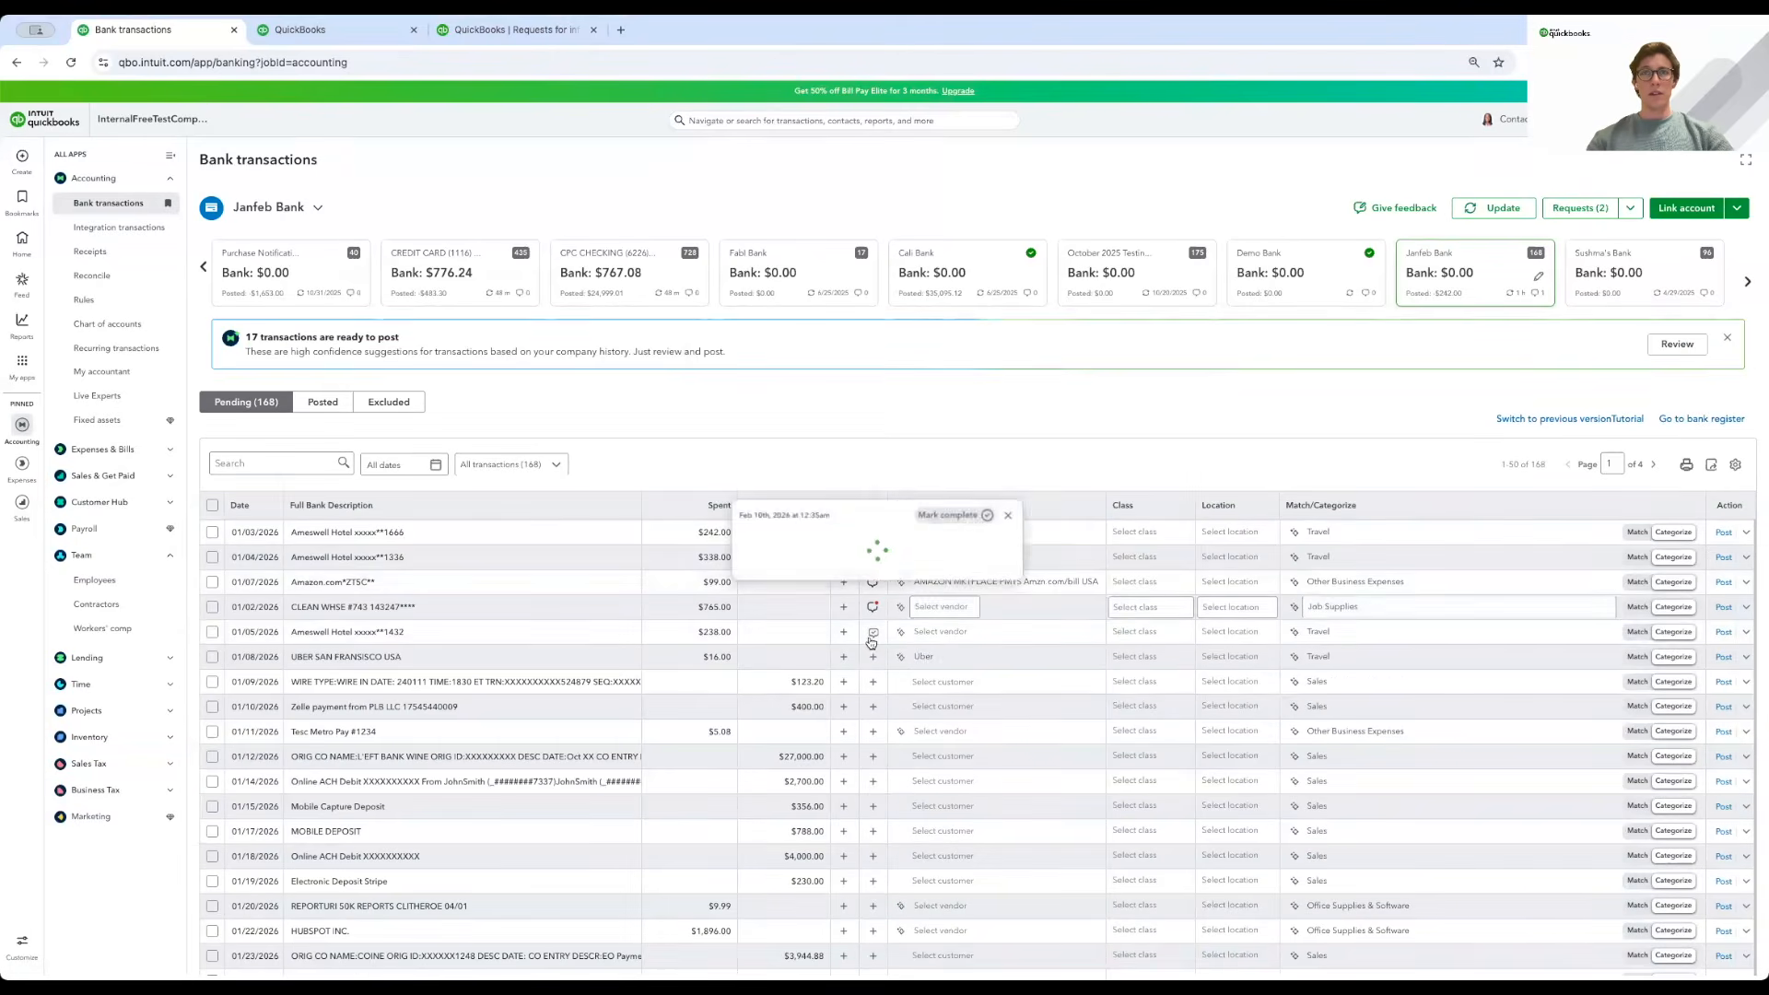
Turn on Require sign-in in the secure requests settings, confirming 2 of 4 team members enabled.
{"action": "left_click", "coordinate": [873, 658]}
{"action": "left_click", "coordinate": [1136, 490]}
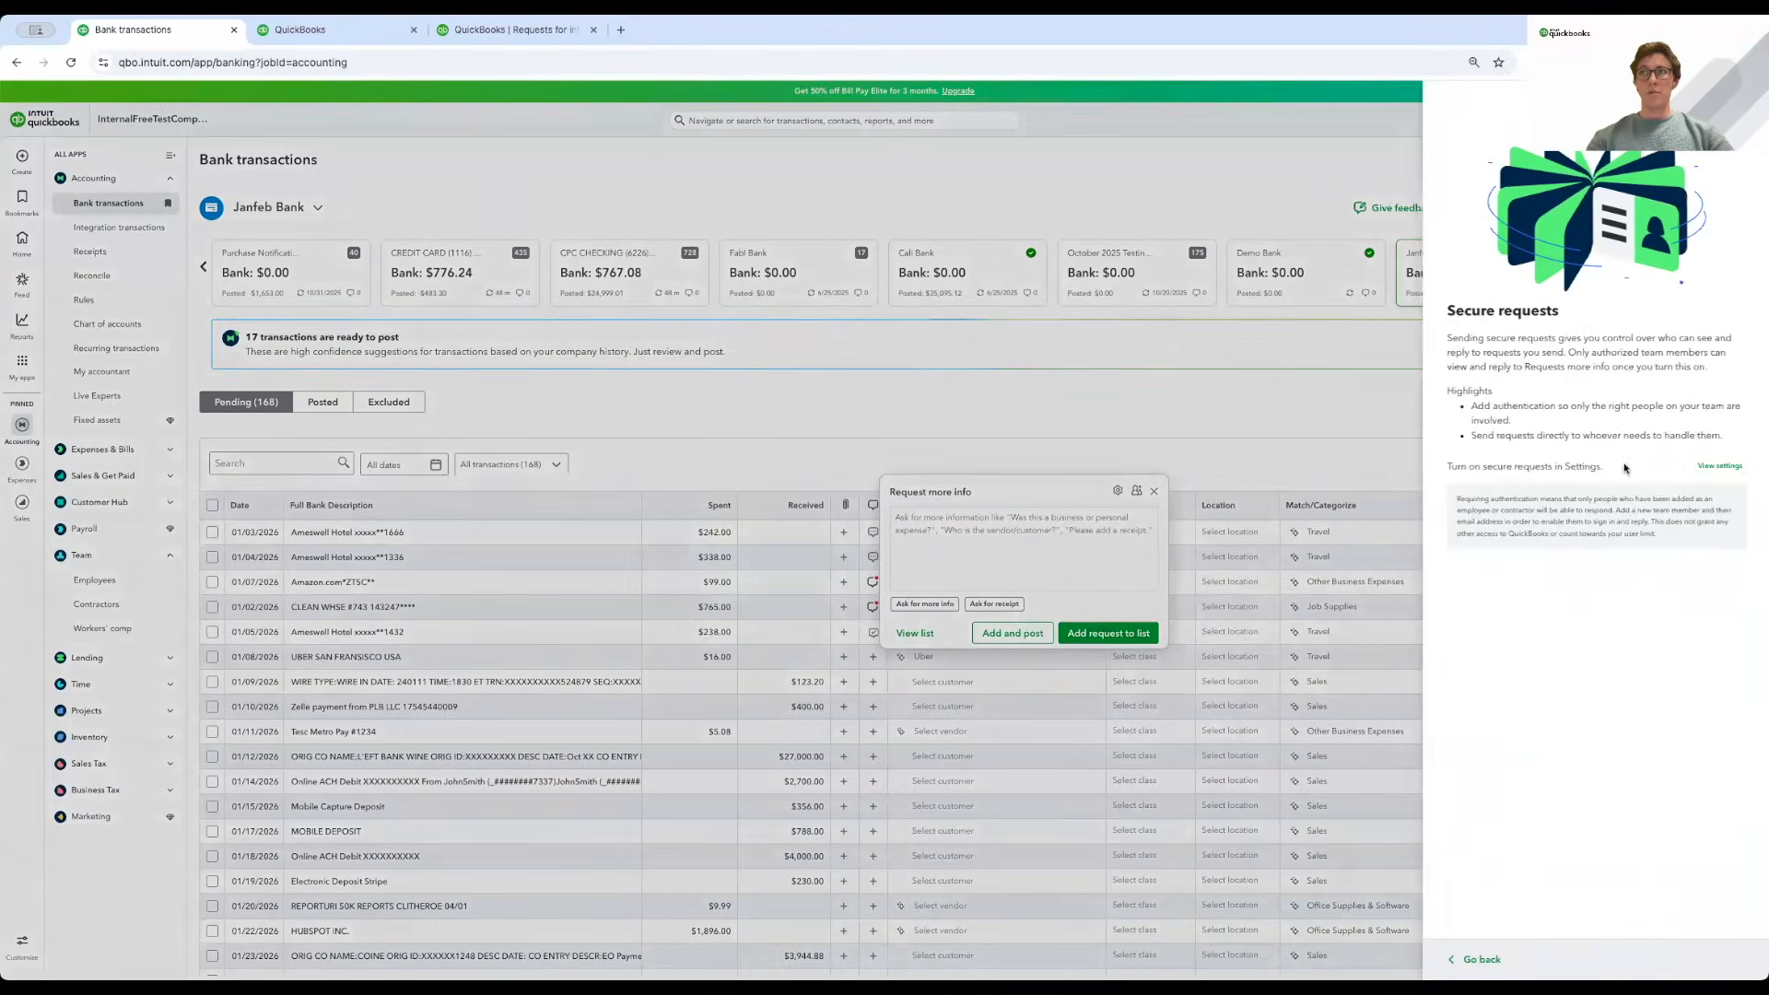
{"action": "left_click", "coordinate": [1719, 466]}
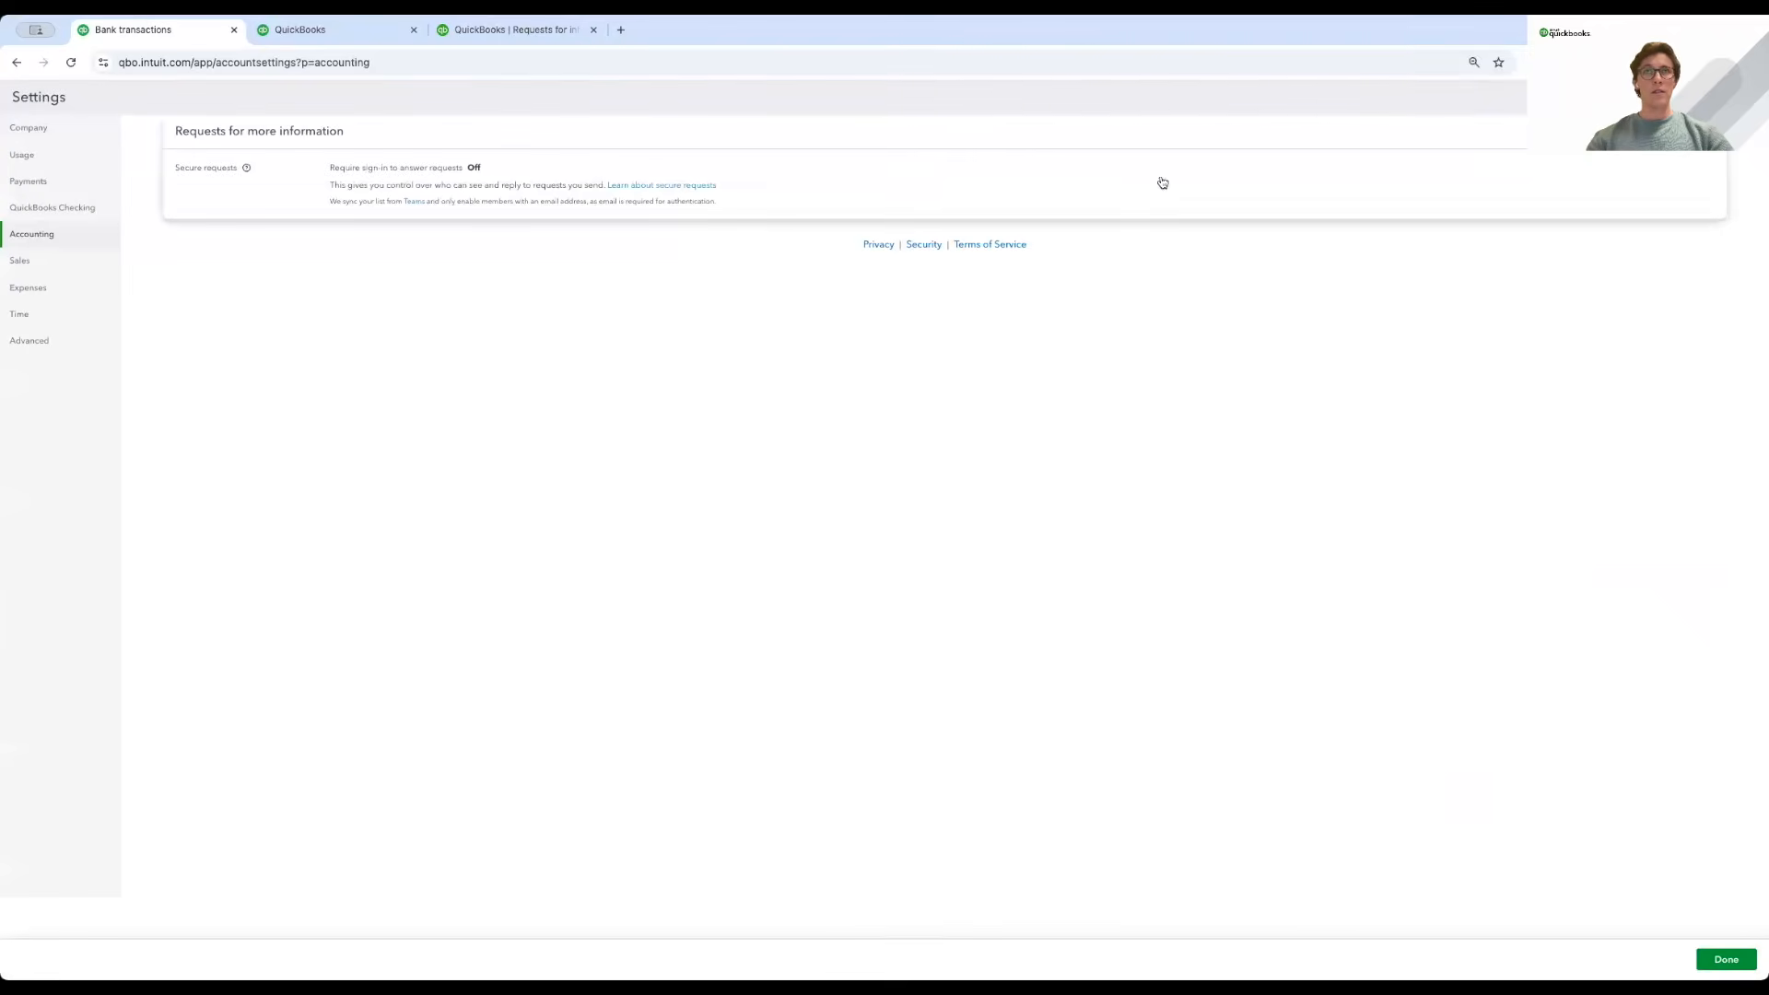
{"action": "left_click", "coordinate": [852, 198]}
{"action": "left_click", "coordinate": [477, 166]}
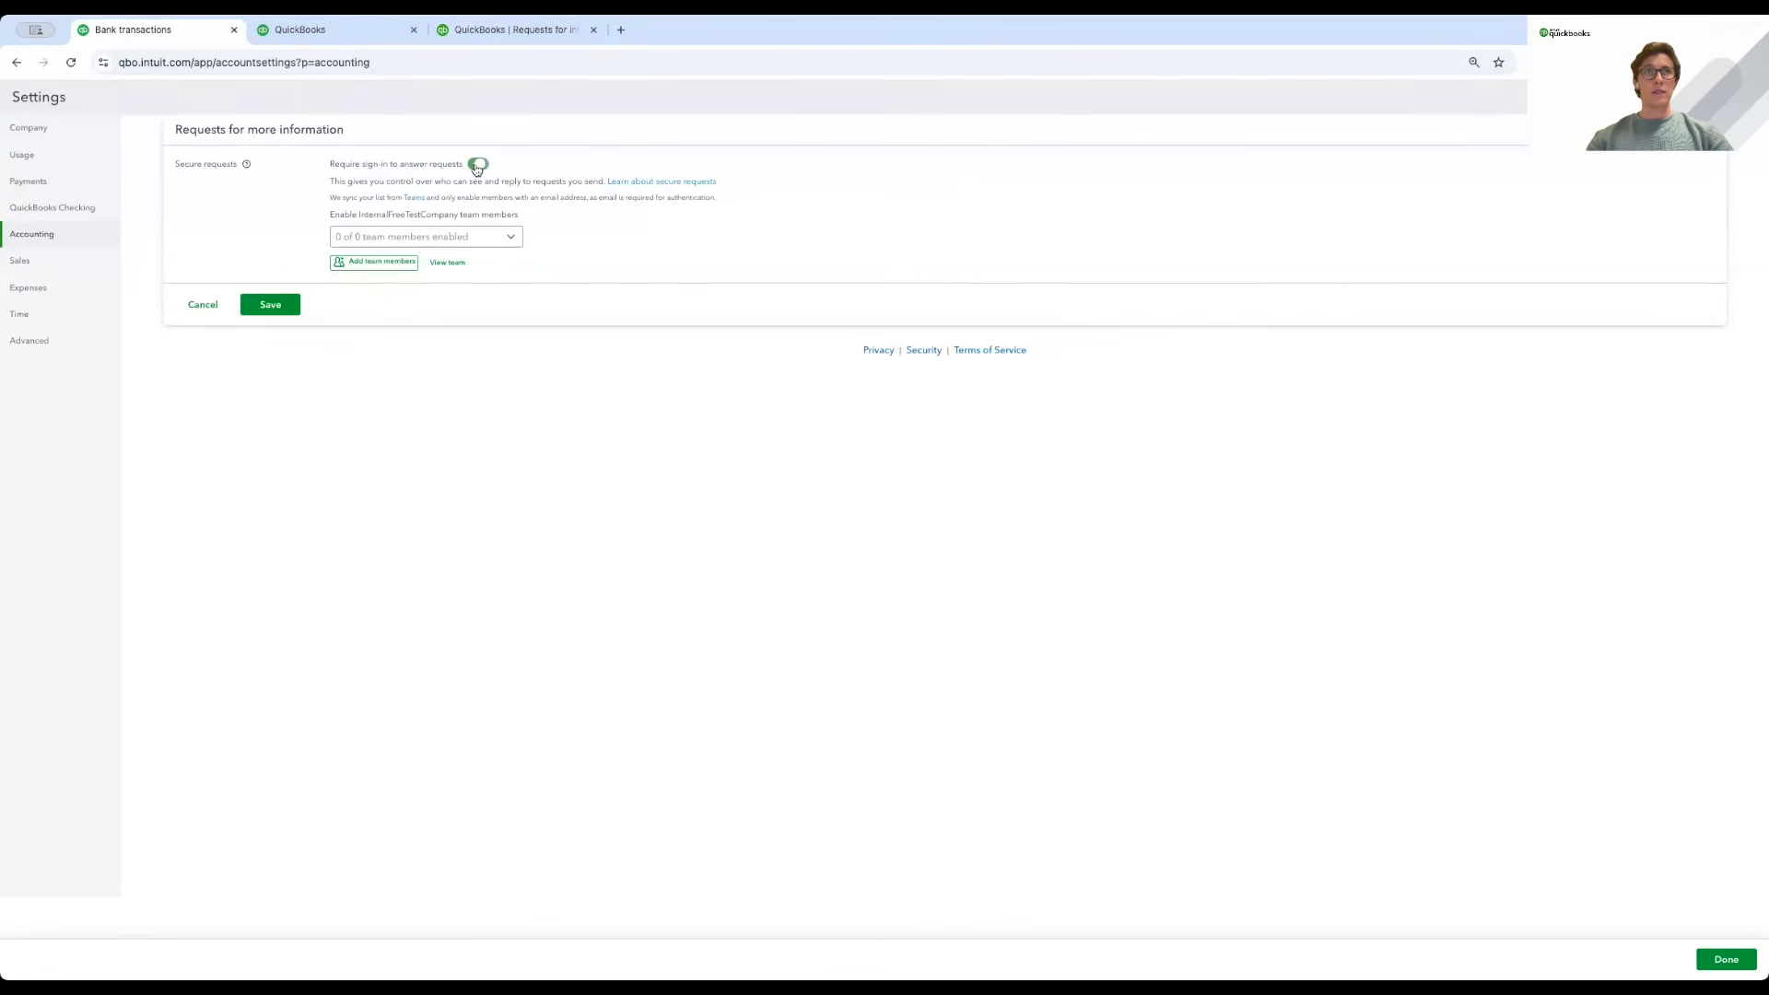
{"action": "left_click", "coordinate": [448, 242]}
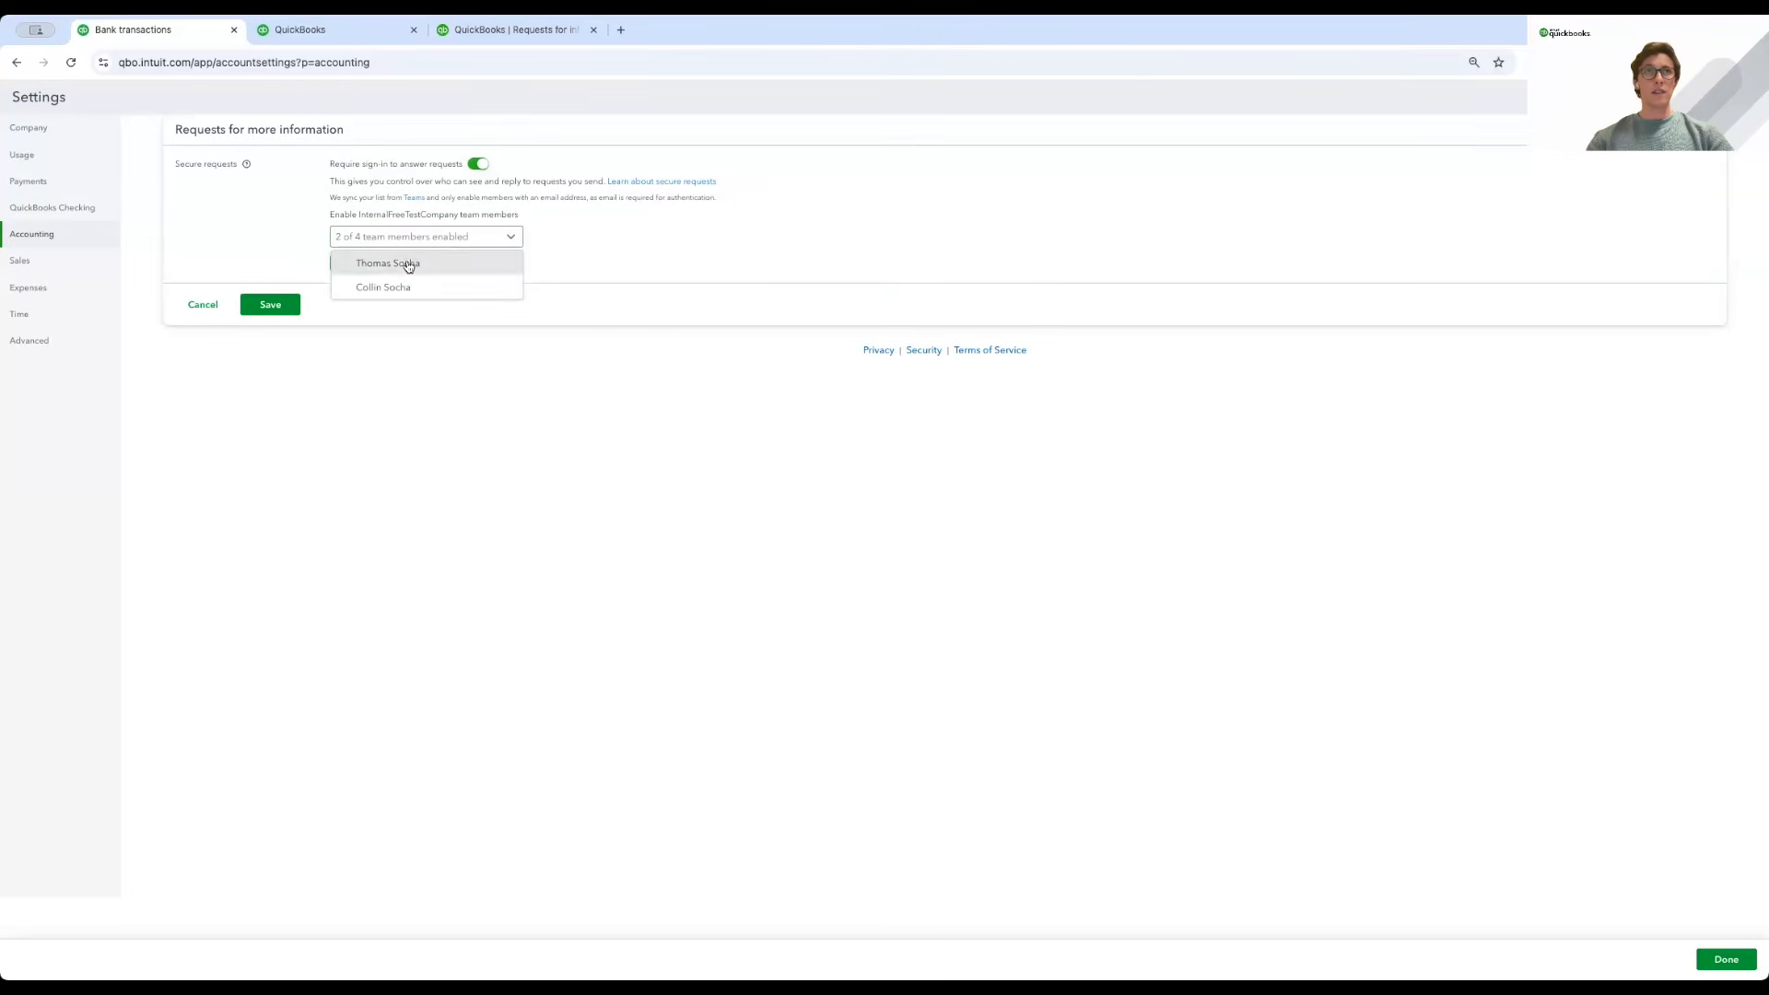
{"action": "left_click", "coordinate": [560, 283]}
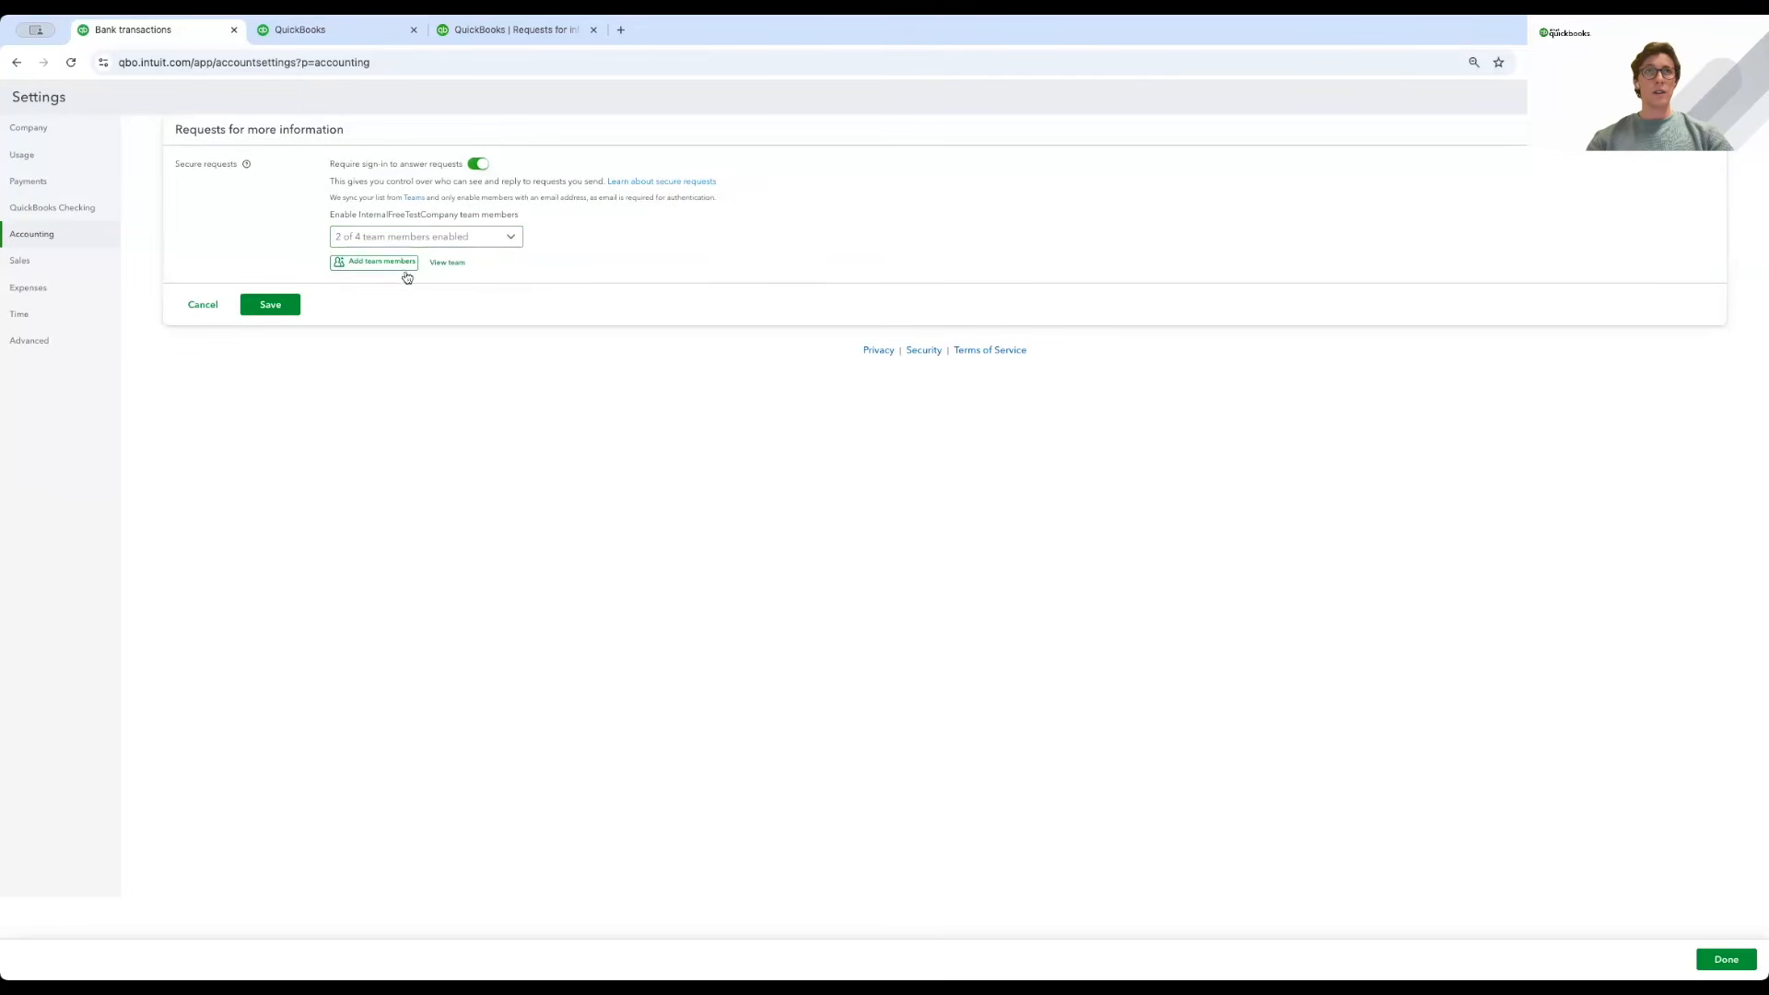
Abandon the new team member form, save secure requests as on, and return to Bank transactions.
{"action": "left_click", "coordinate": [365, 269]}
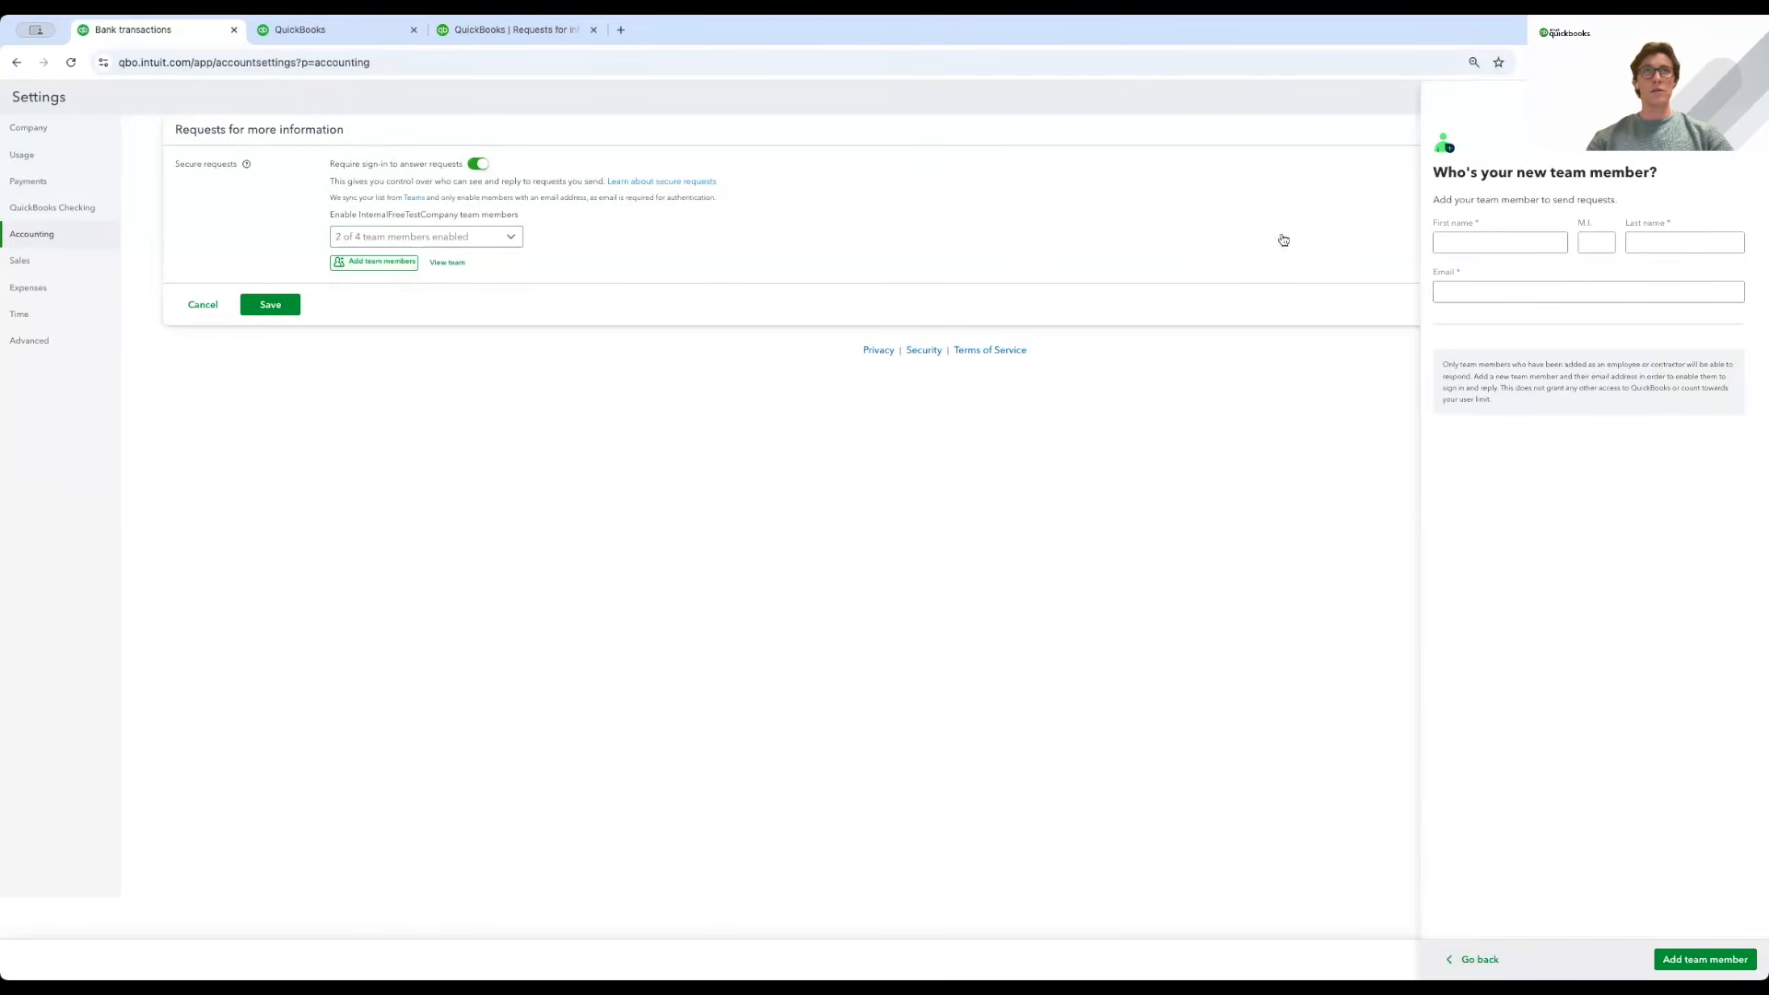
{"action": "left_click", "coordinate": [1510, 242]}
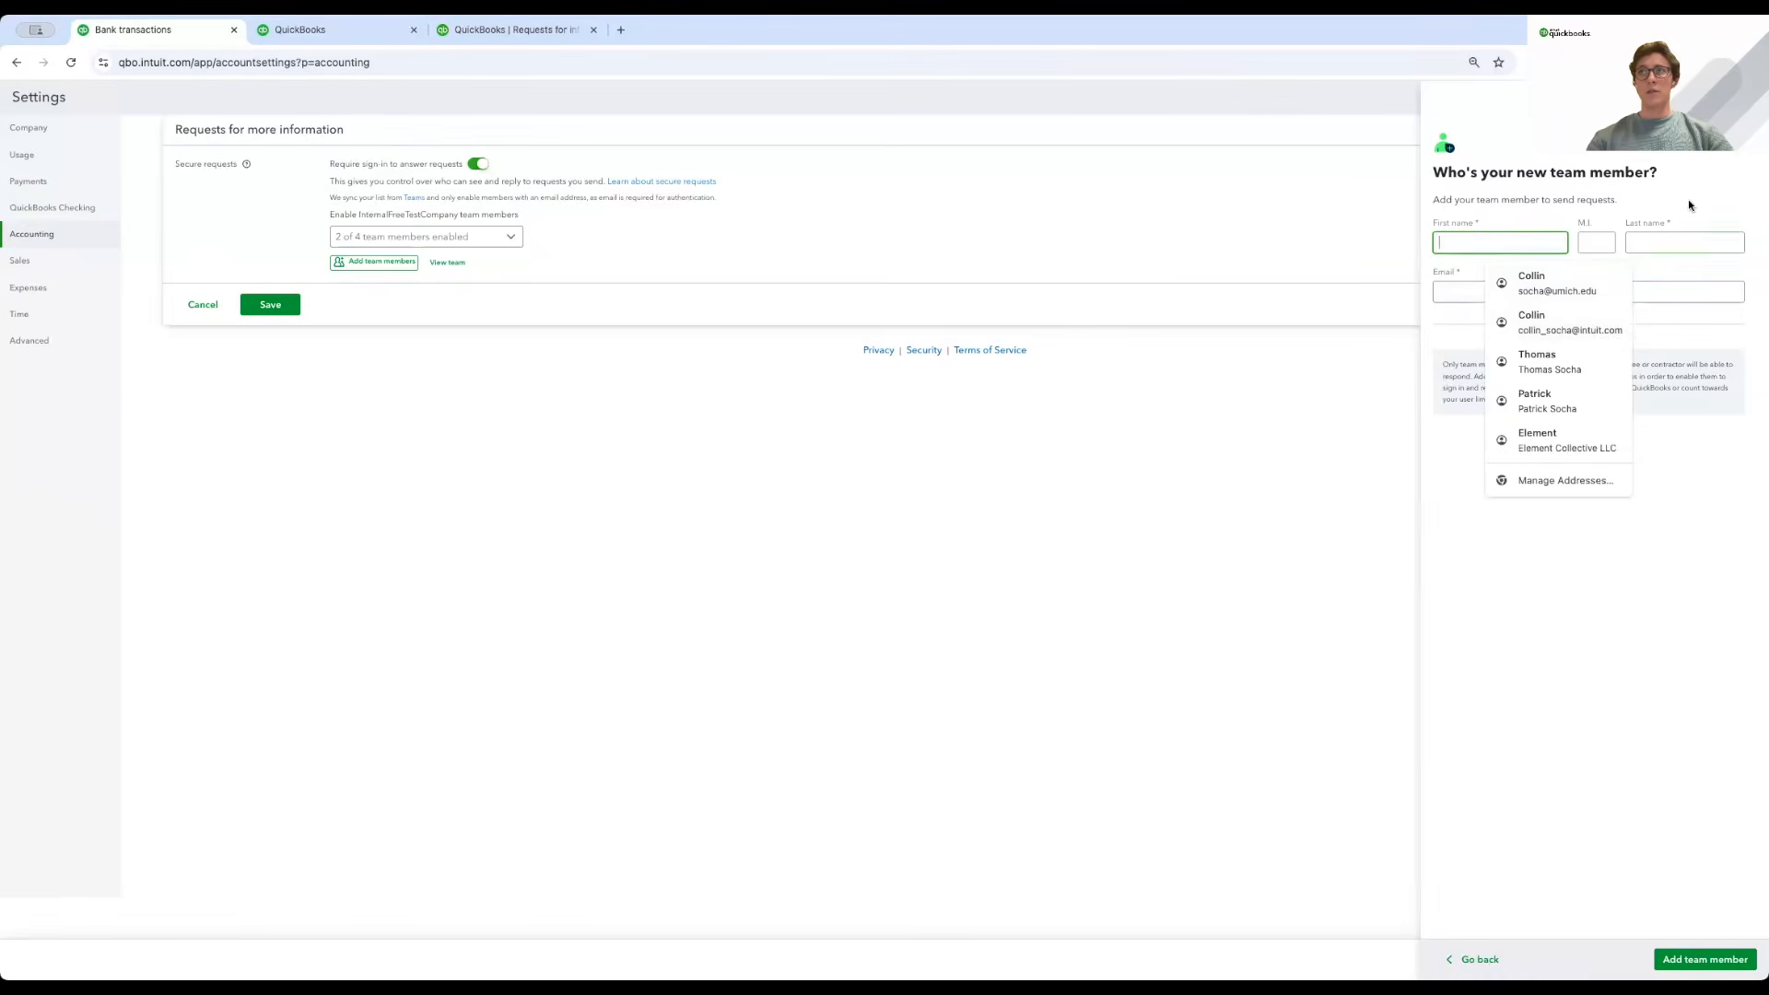
{"action": "left_click", "coordinate": [1724, 177]}
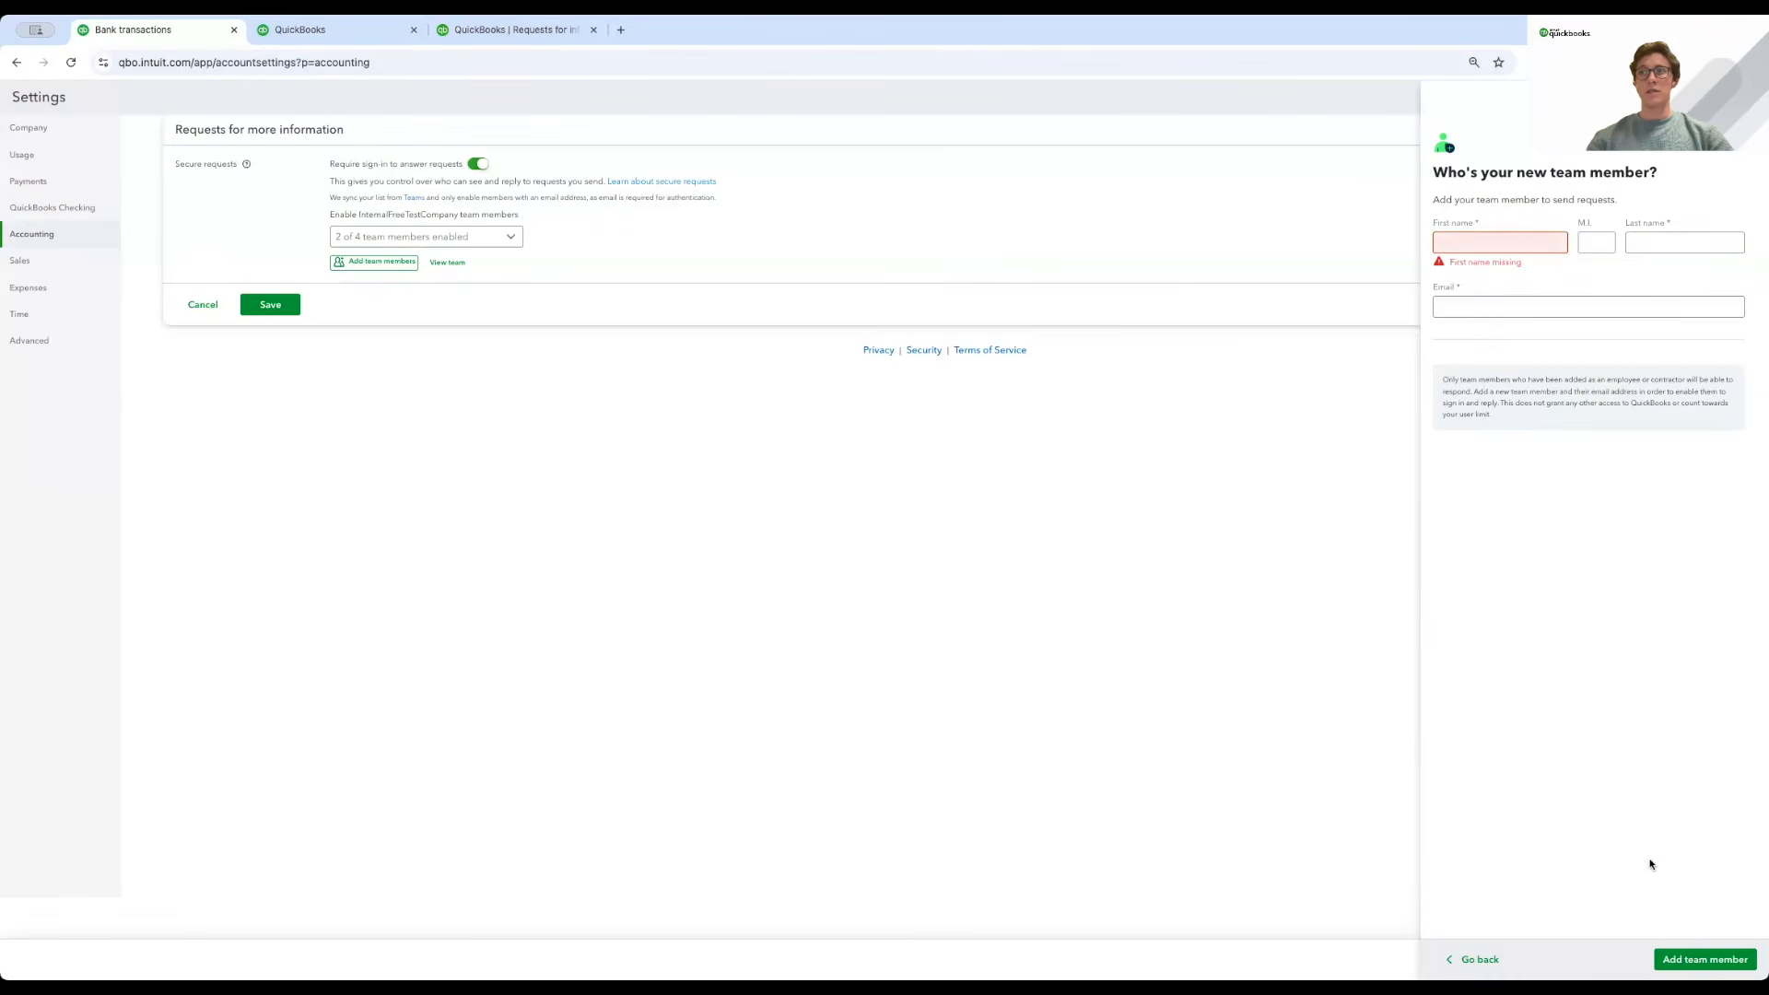
{"action": "left_click", "coordinate": [1707, 959]}
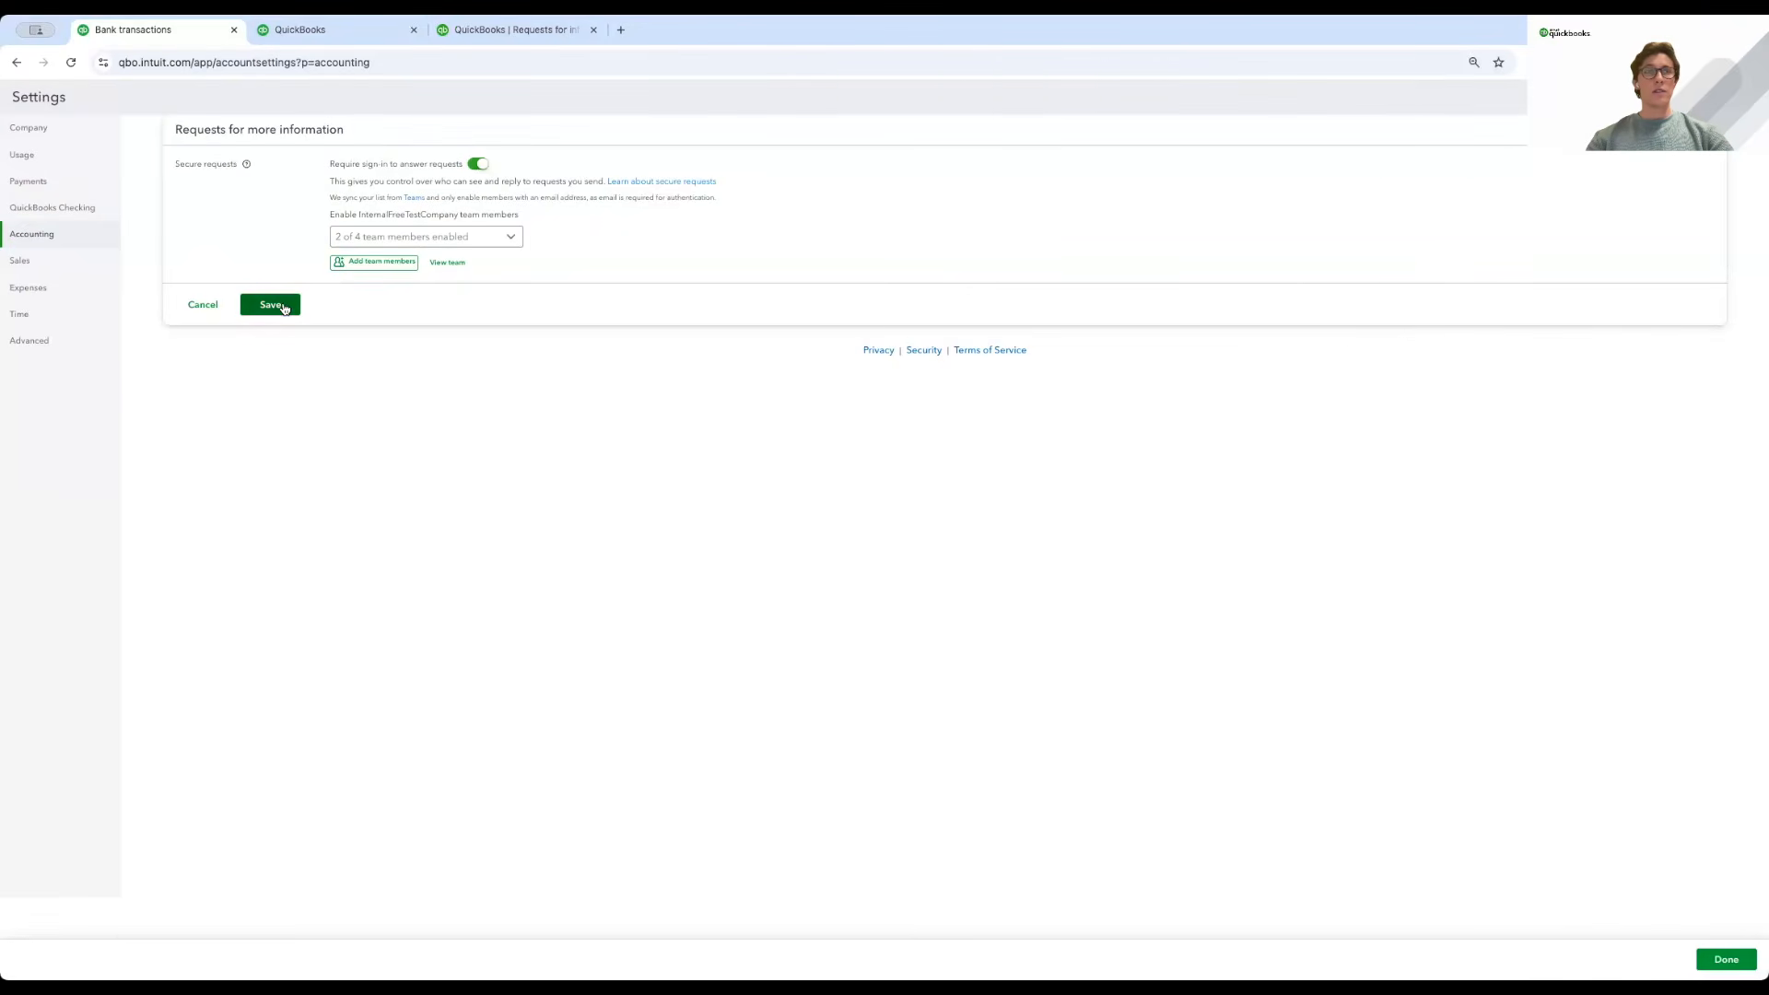
{"action": "left_click", "coordinate": [276, 305]}
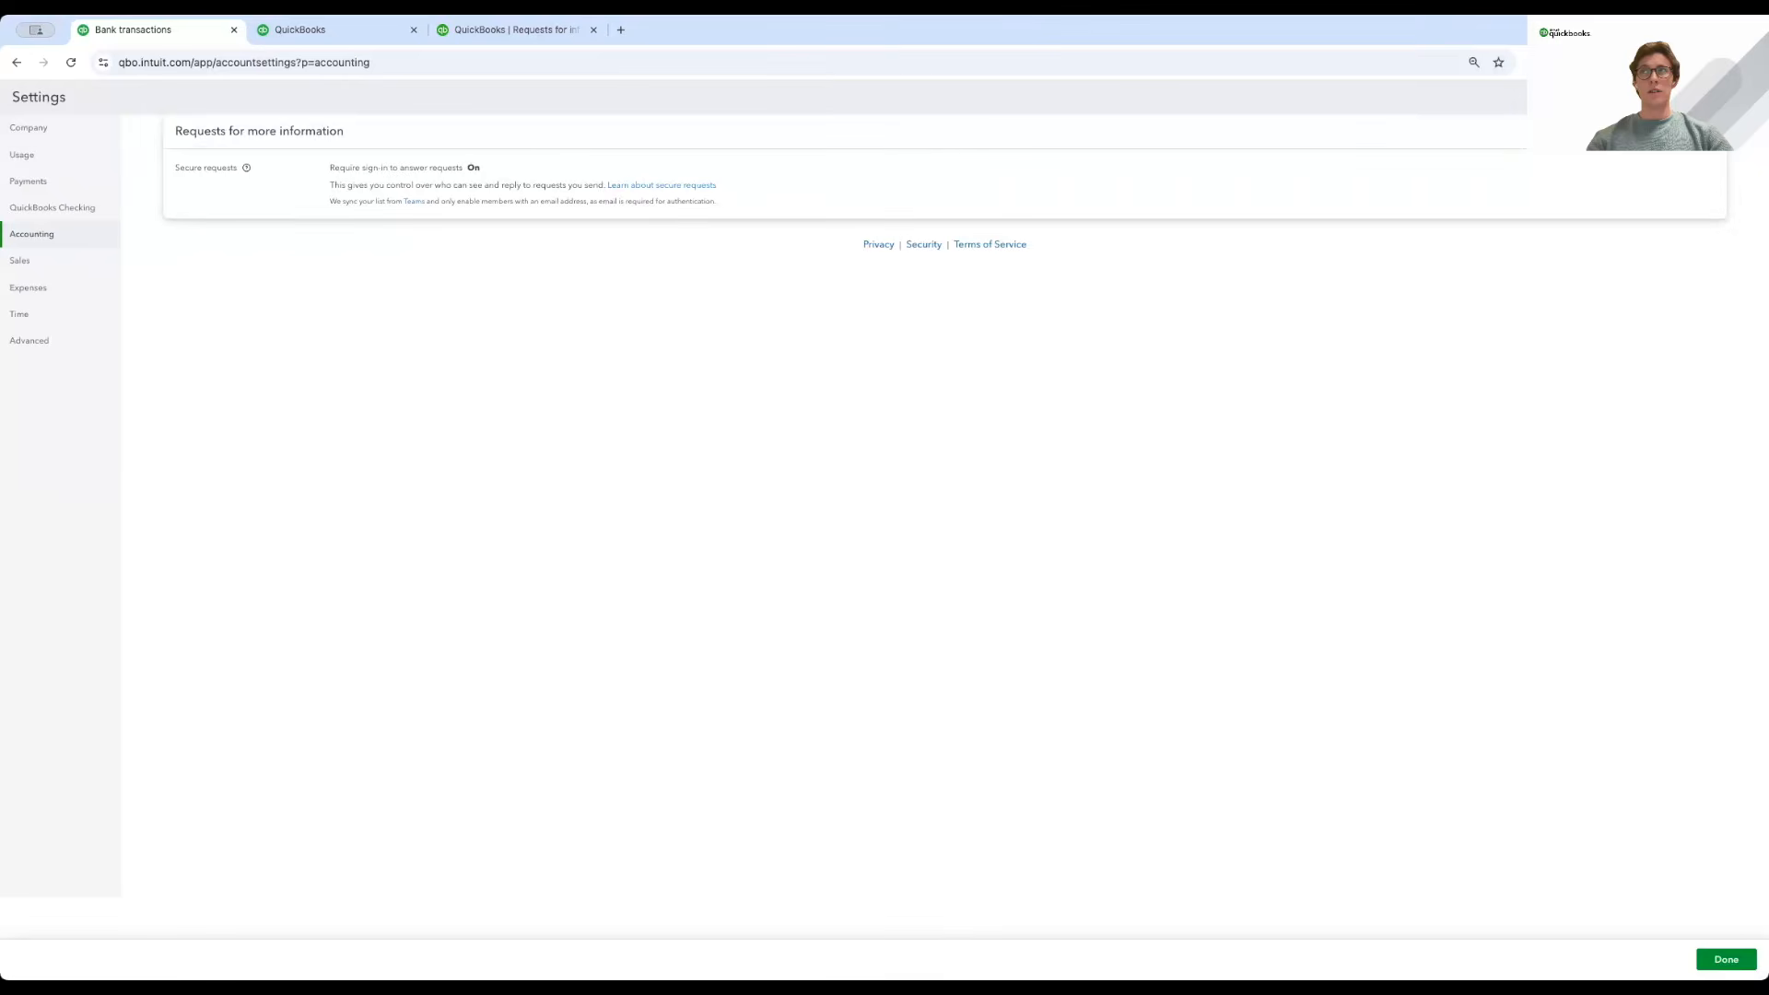
{"action": "left_click", "coordinate": [1726, 959]}
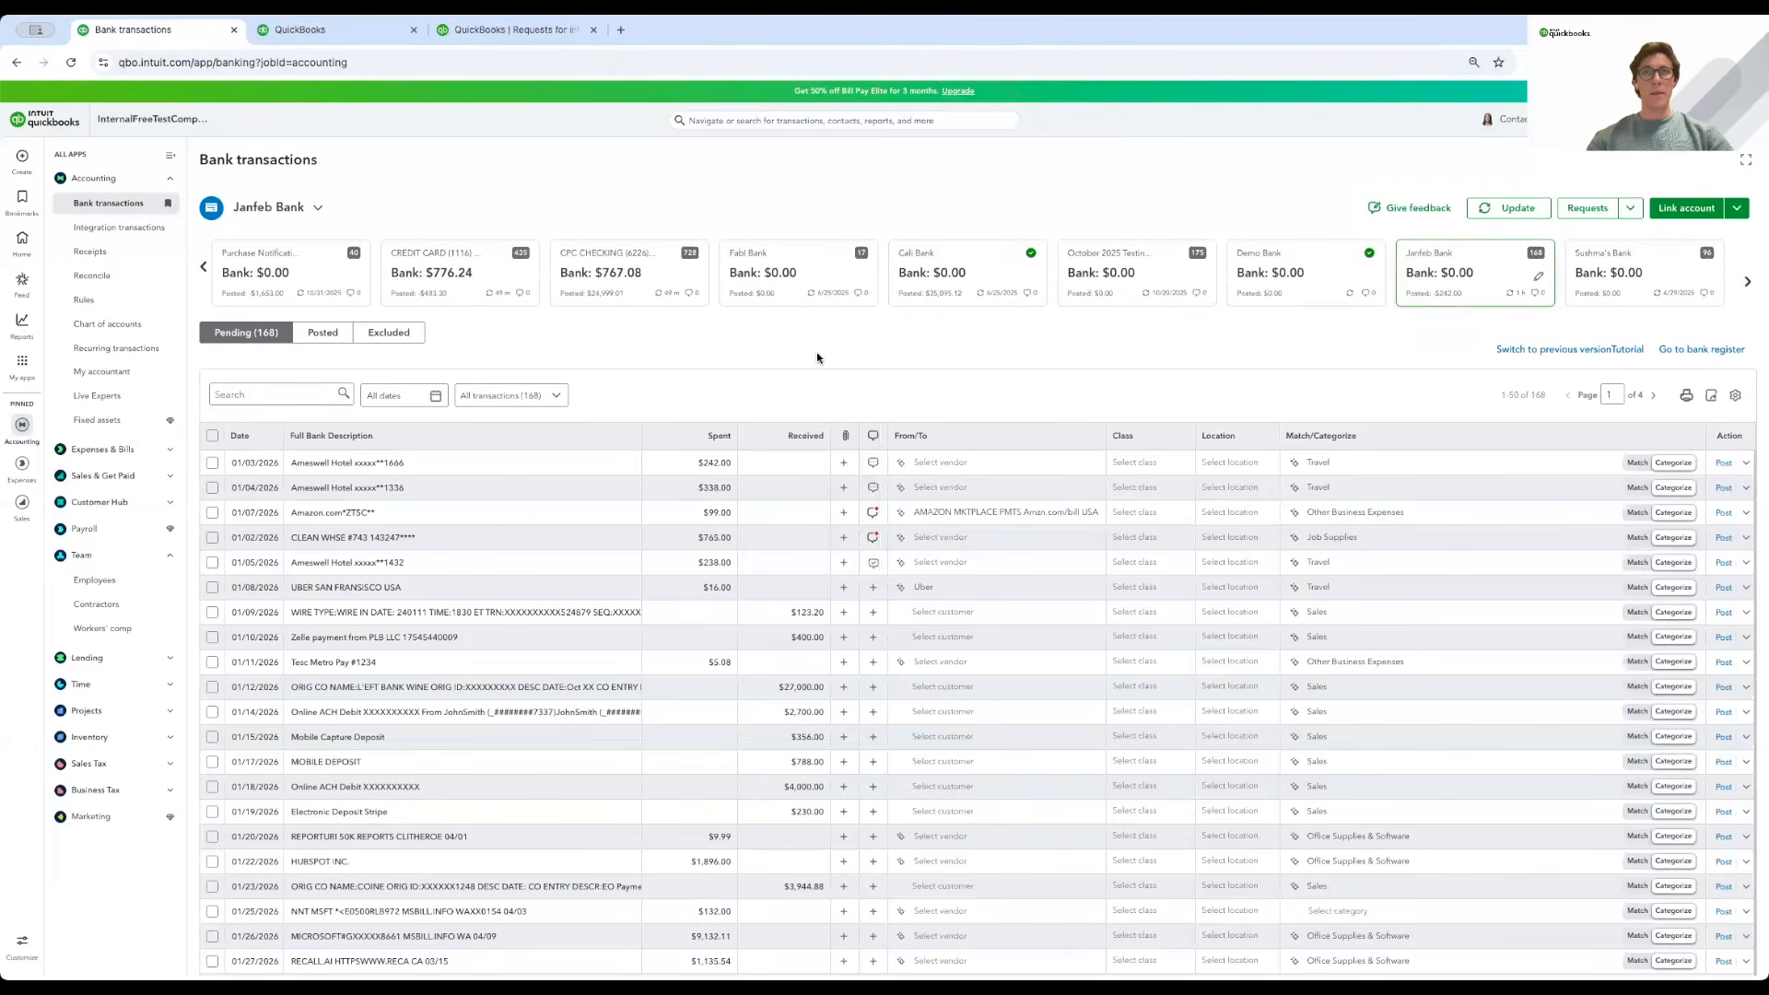
Send the team member the standard 'what was this for' question on the Uber charge.
{"action": "scroll", "coordinate": [818, 359], "scroll_direction": "down", "scroll_amount": 1}
{"action": "scroll", "coordinate": [723, 636], "scroll_direction": "down", "scroll_amount": 1}
{"action": "scroll", "coordinate": [723, 635], "scroll_direction": "up", "scroll_amount": 1}
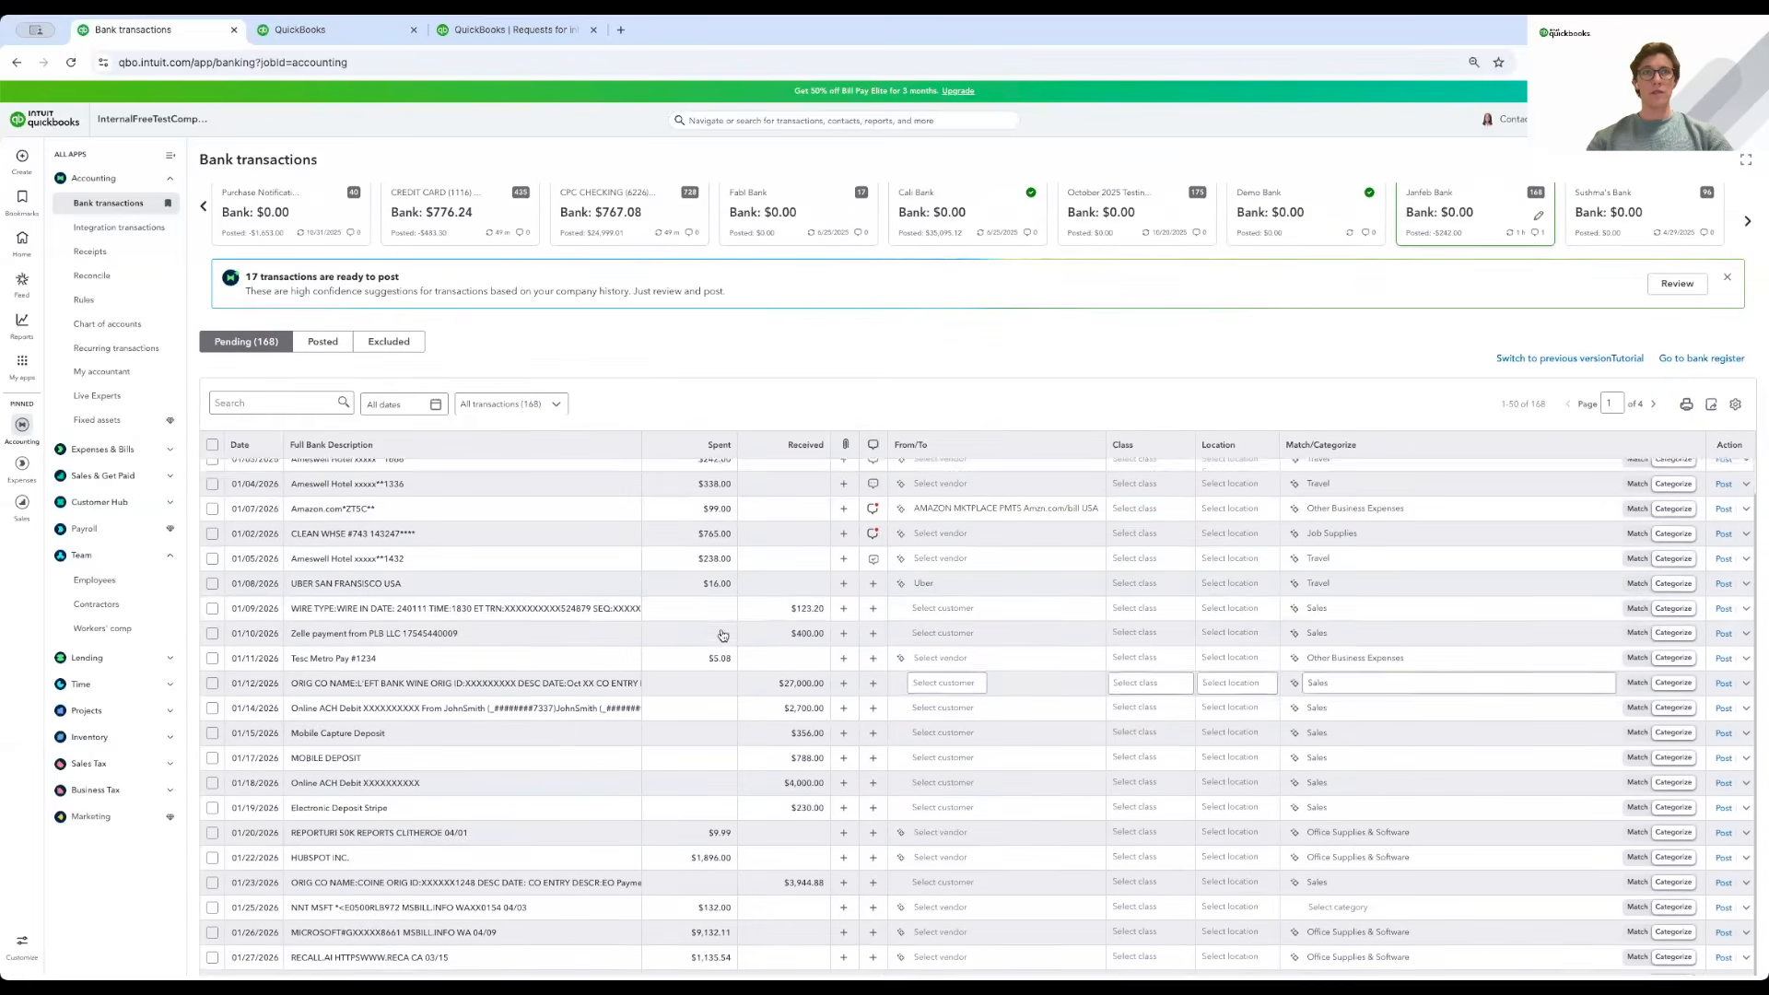
{"action": "scroll", "coordinate": [810, 325], "scroll_direction": "down", "scroll_amount": 1}
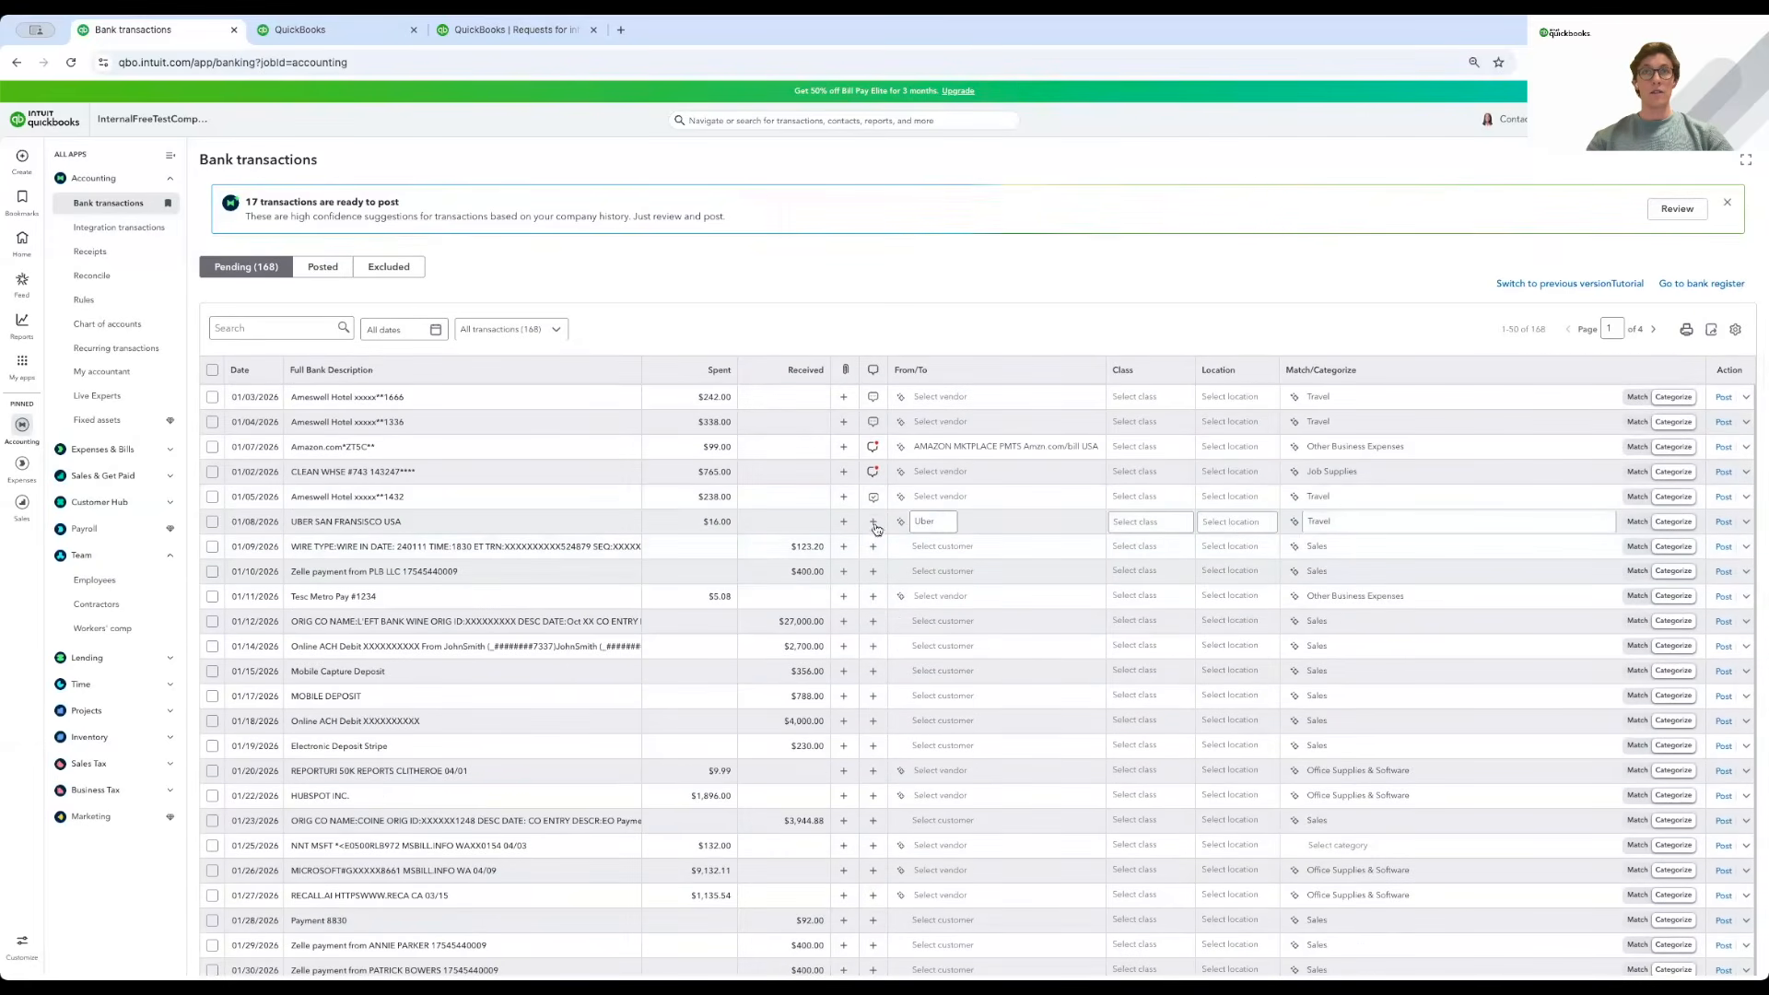
{"action": "left_click", "coordinate": [874, 524]}
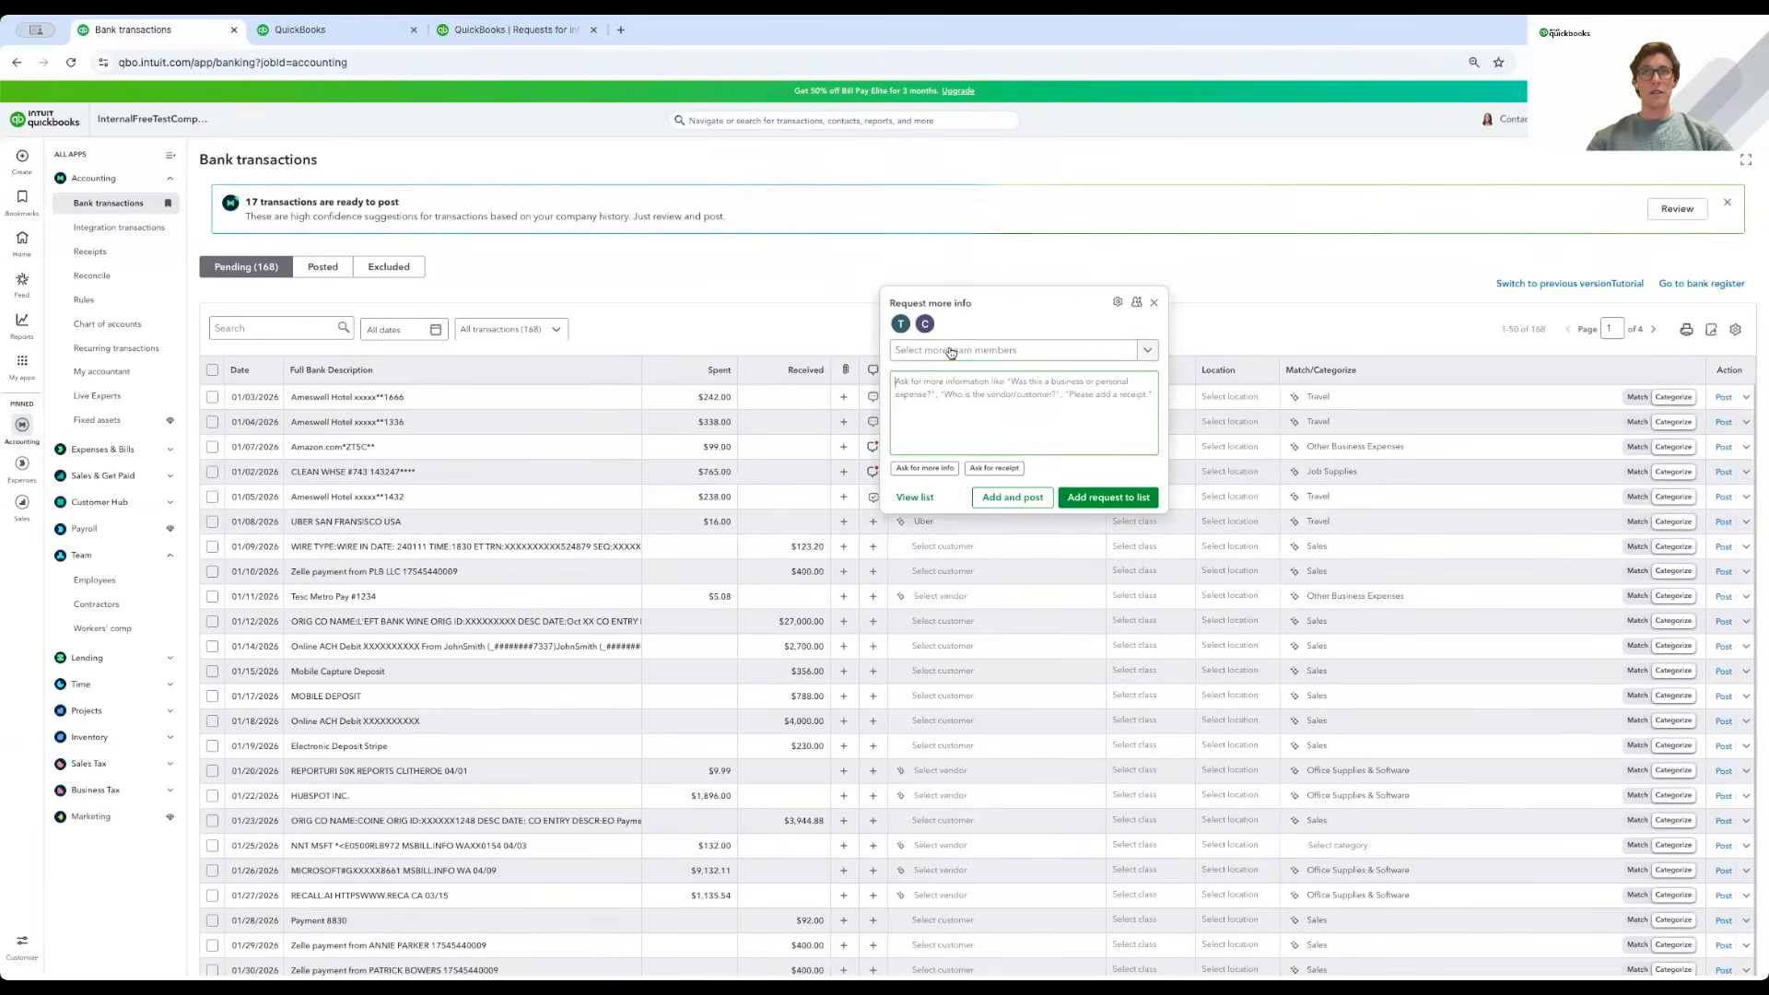
{"action": "left_click", "coordinate": [951, 353]}
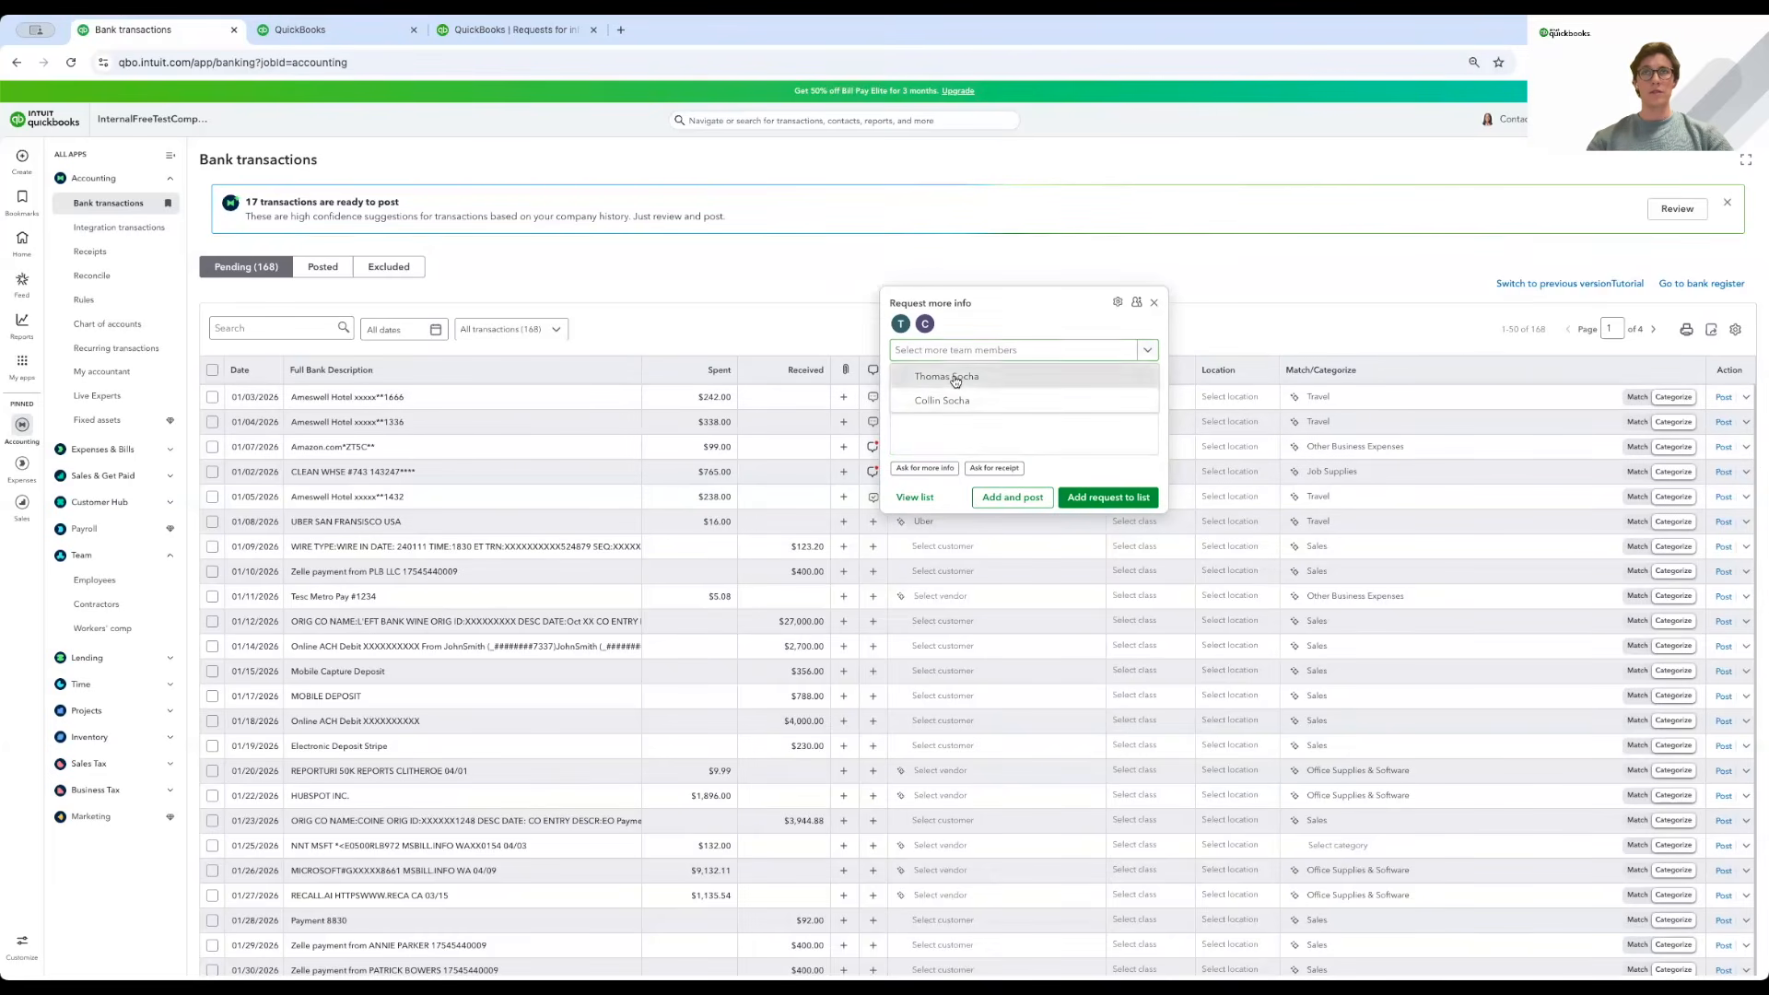
{"action": "left_click", "coordinate": [956, 378]}
{"action": "left_click", "coordinate": [938, 434]}
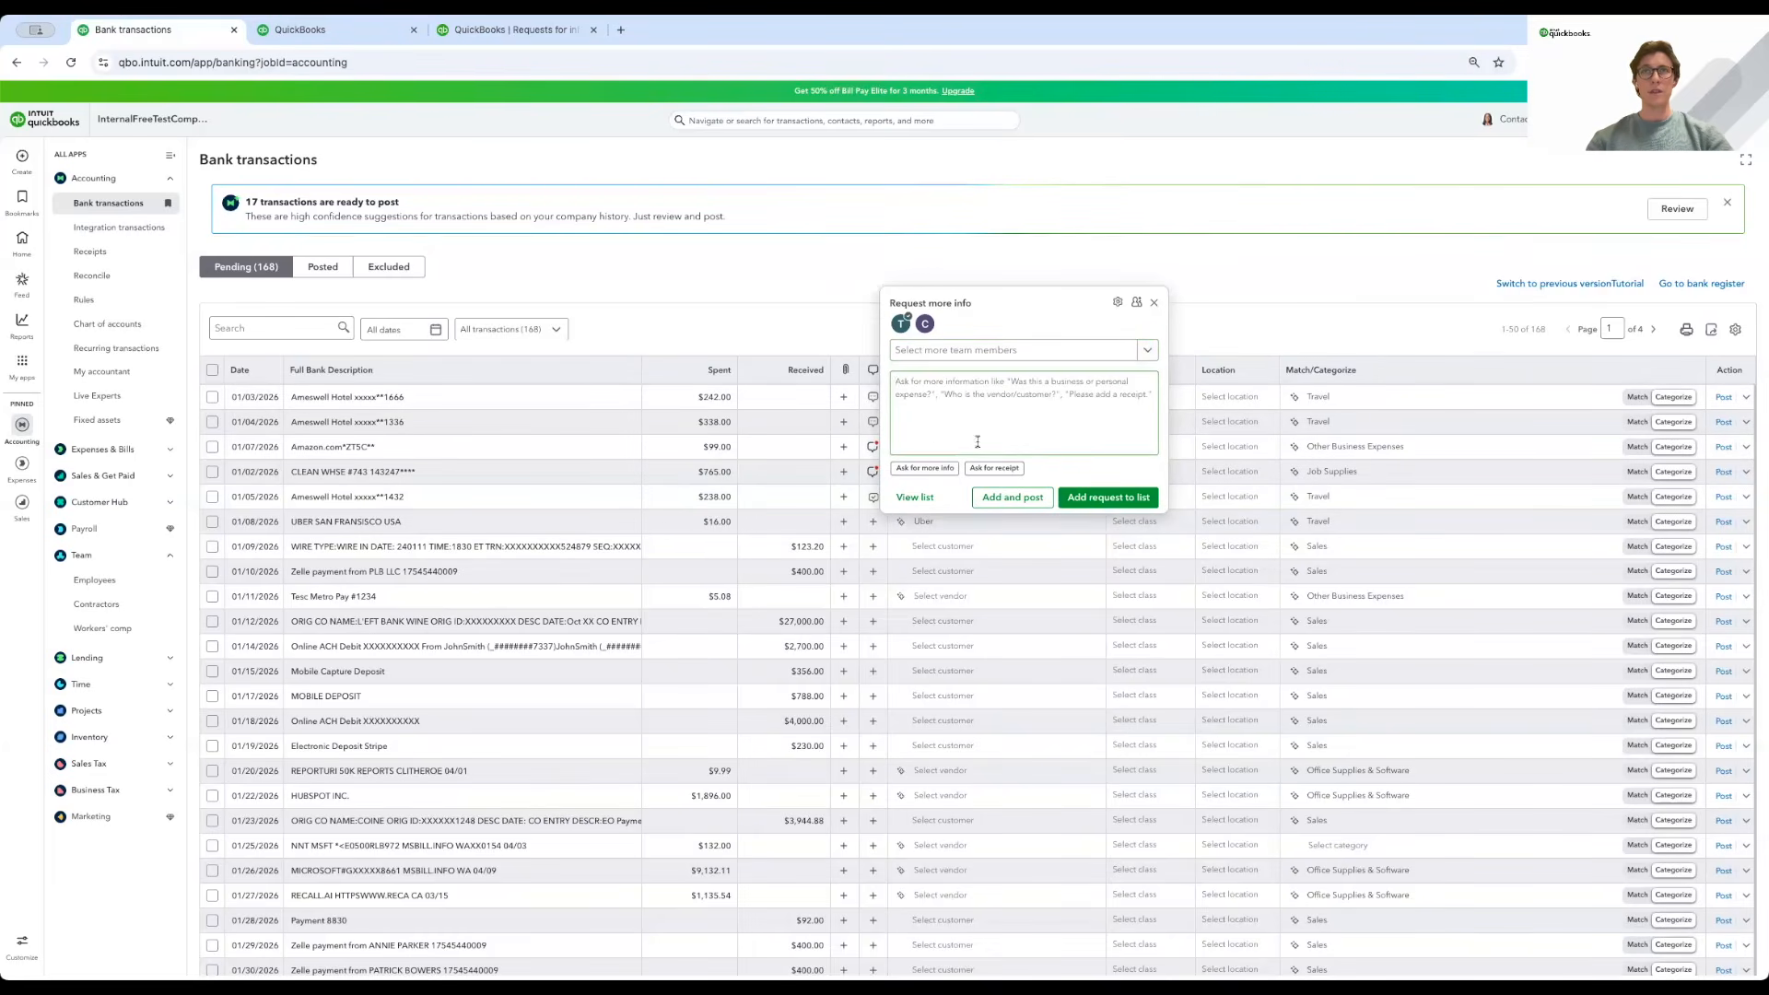
{"action": "left_click", "coordinate": [927, 468]}
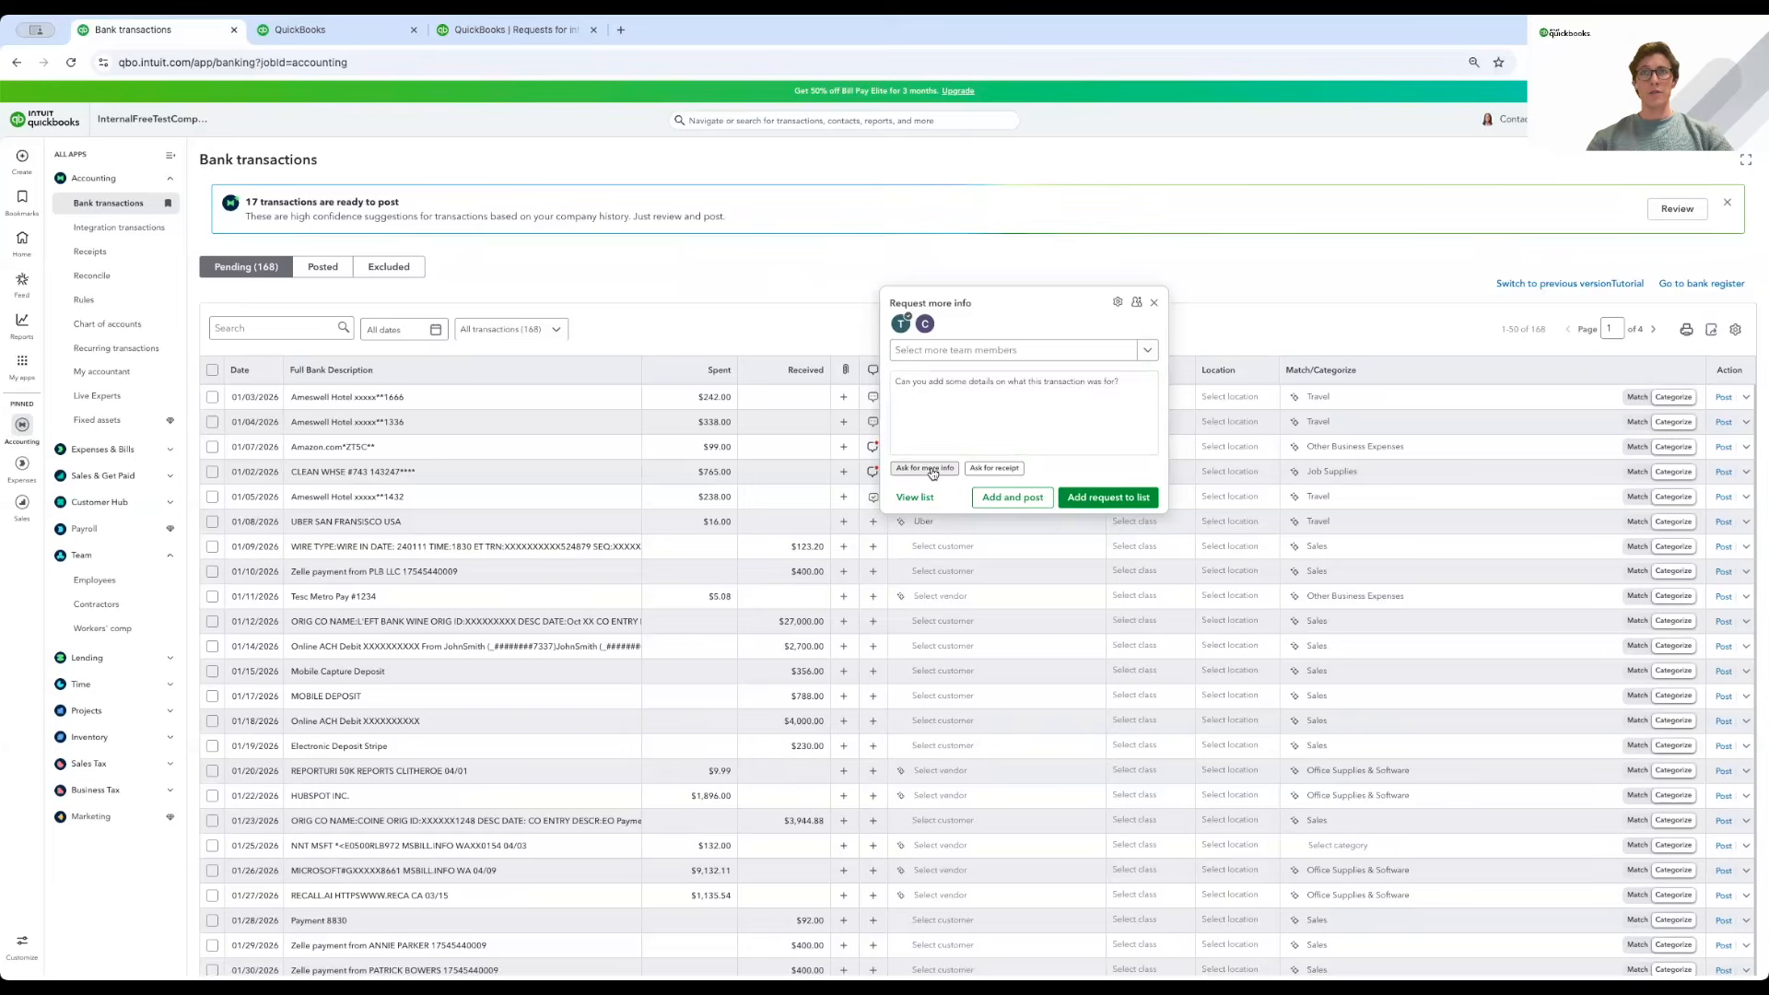
{"action": "left_click", "coordinate": [1110, 505]}
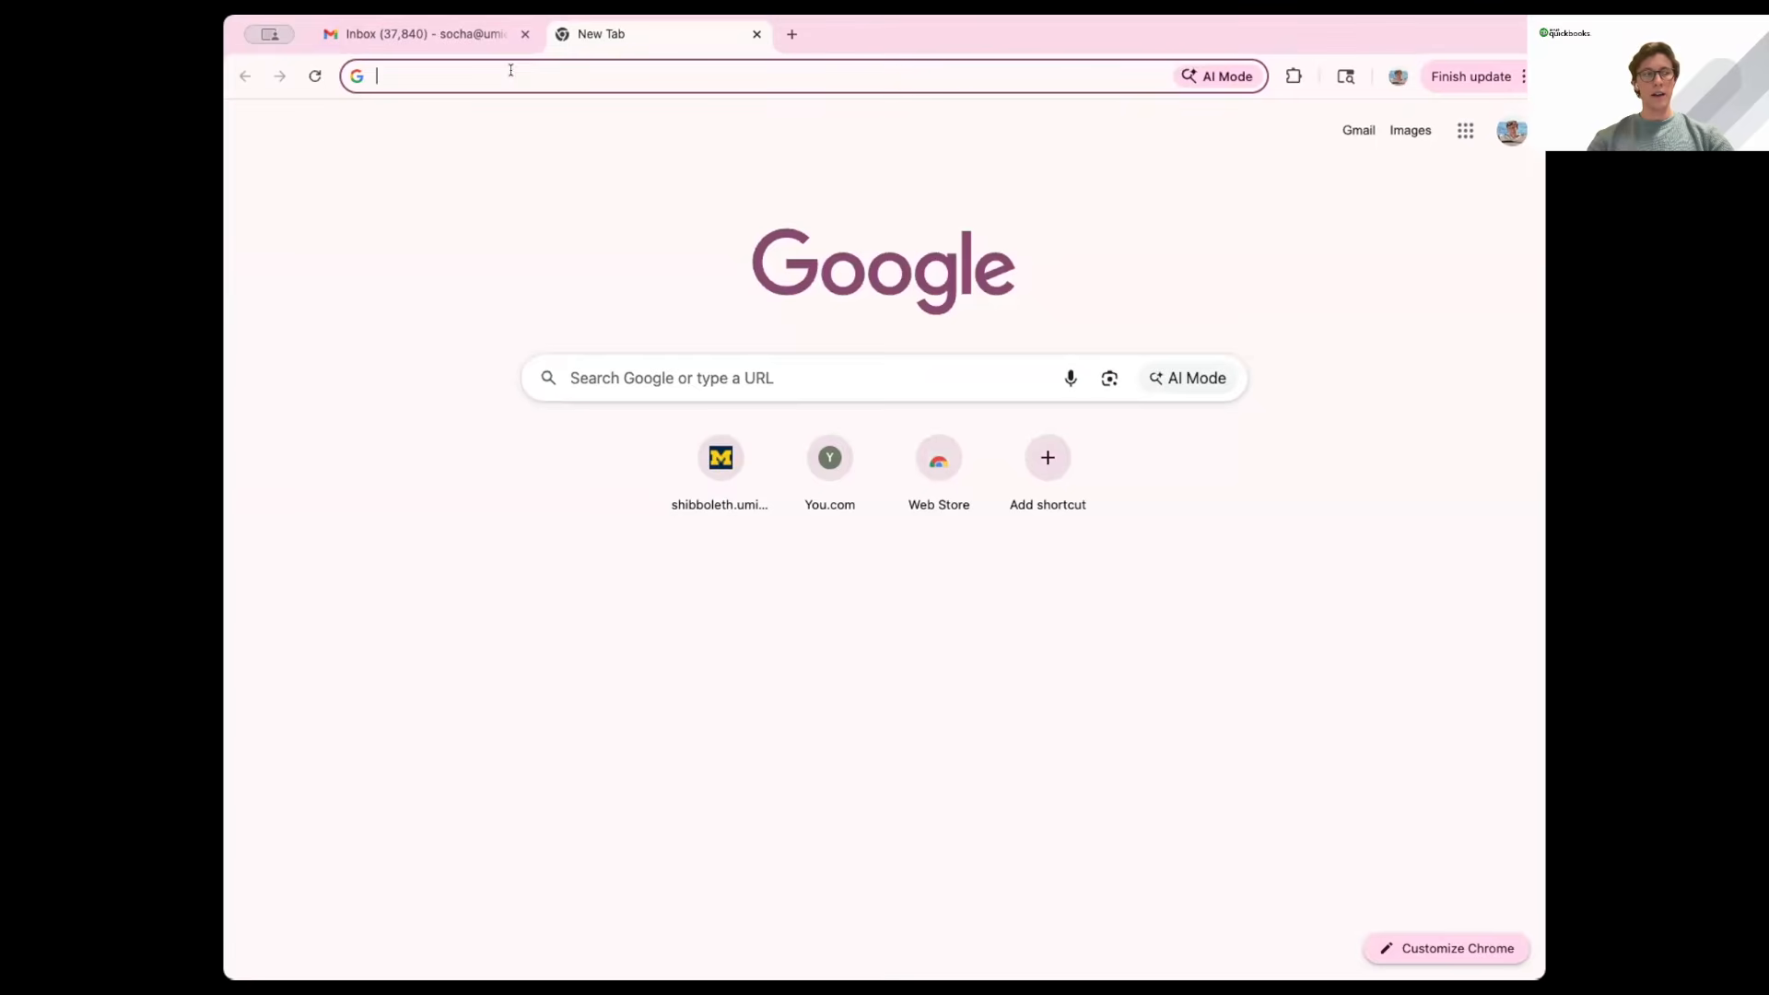
Open the pasted portal link and sign in with the team member's email address.
{"action": "key", "text": "super+v"}
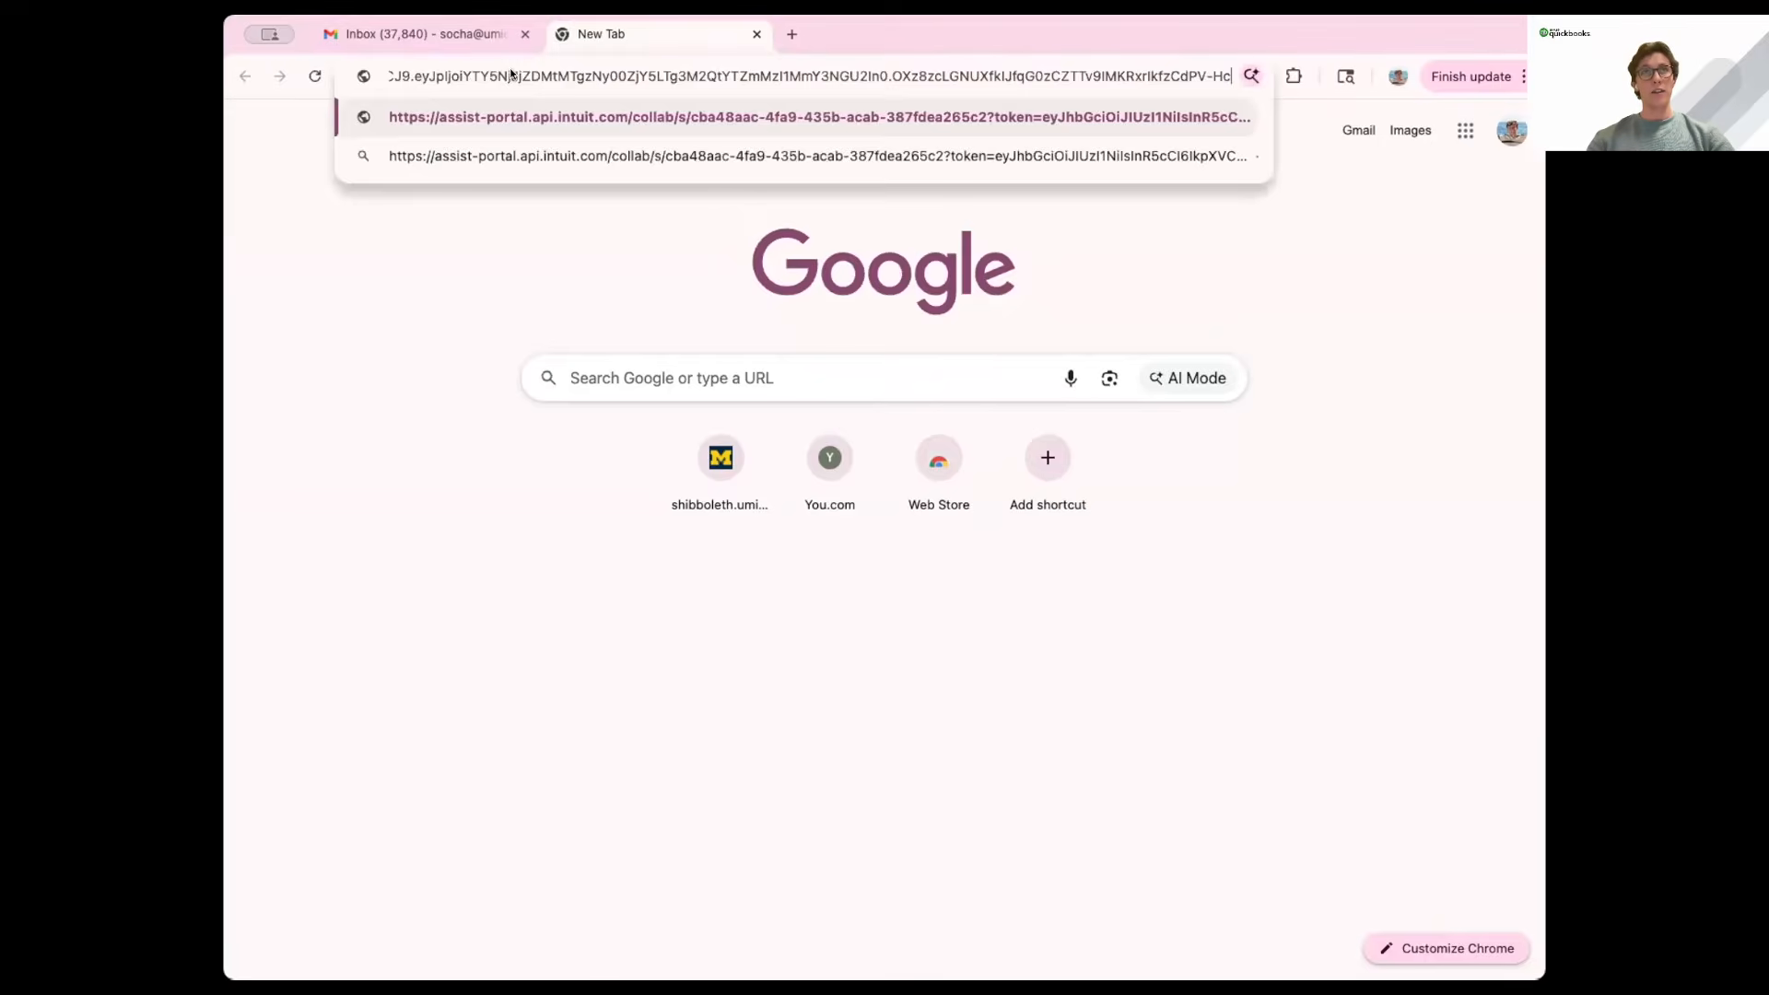
{"action": "key", "text": "Return"}
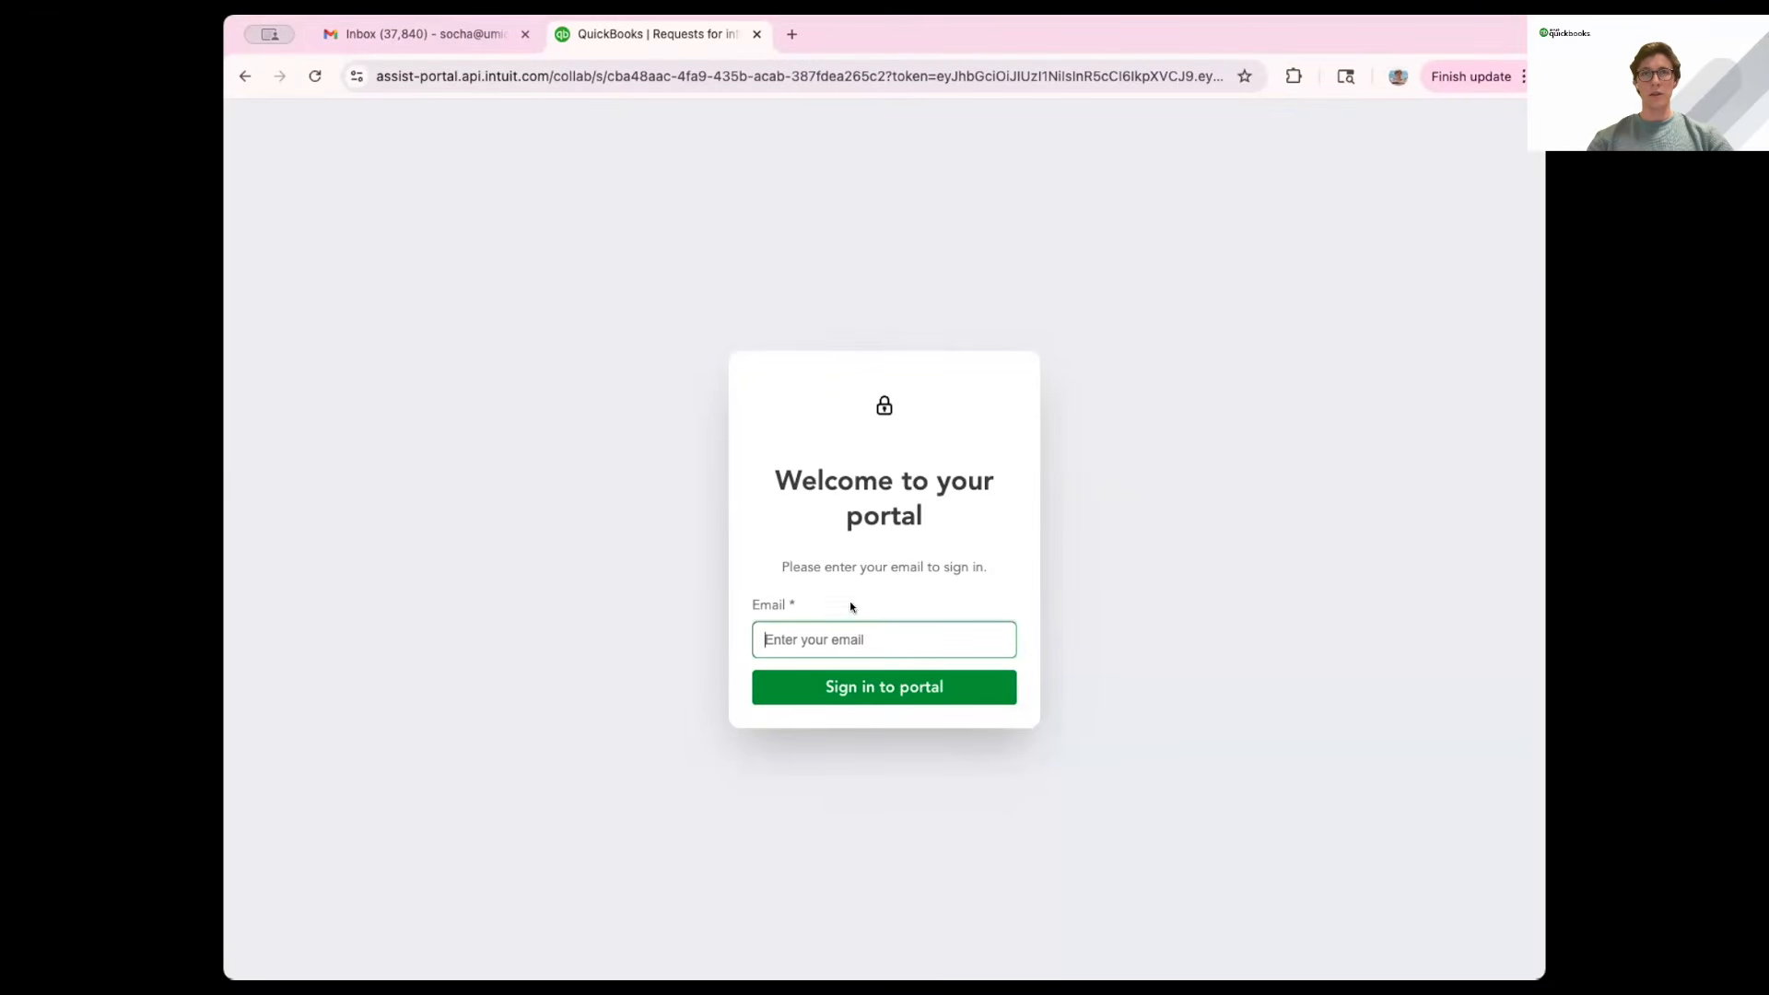
{"action": "left_click", "coordinate": [830, 634]}
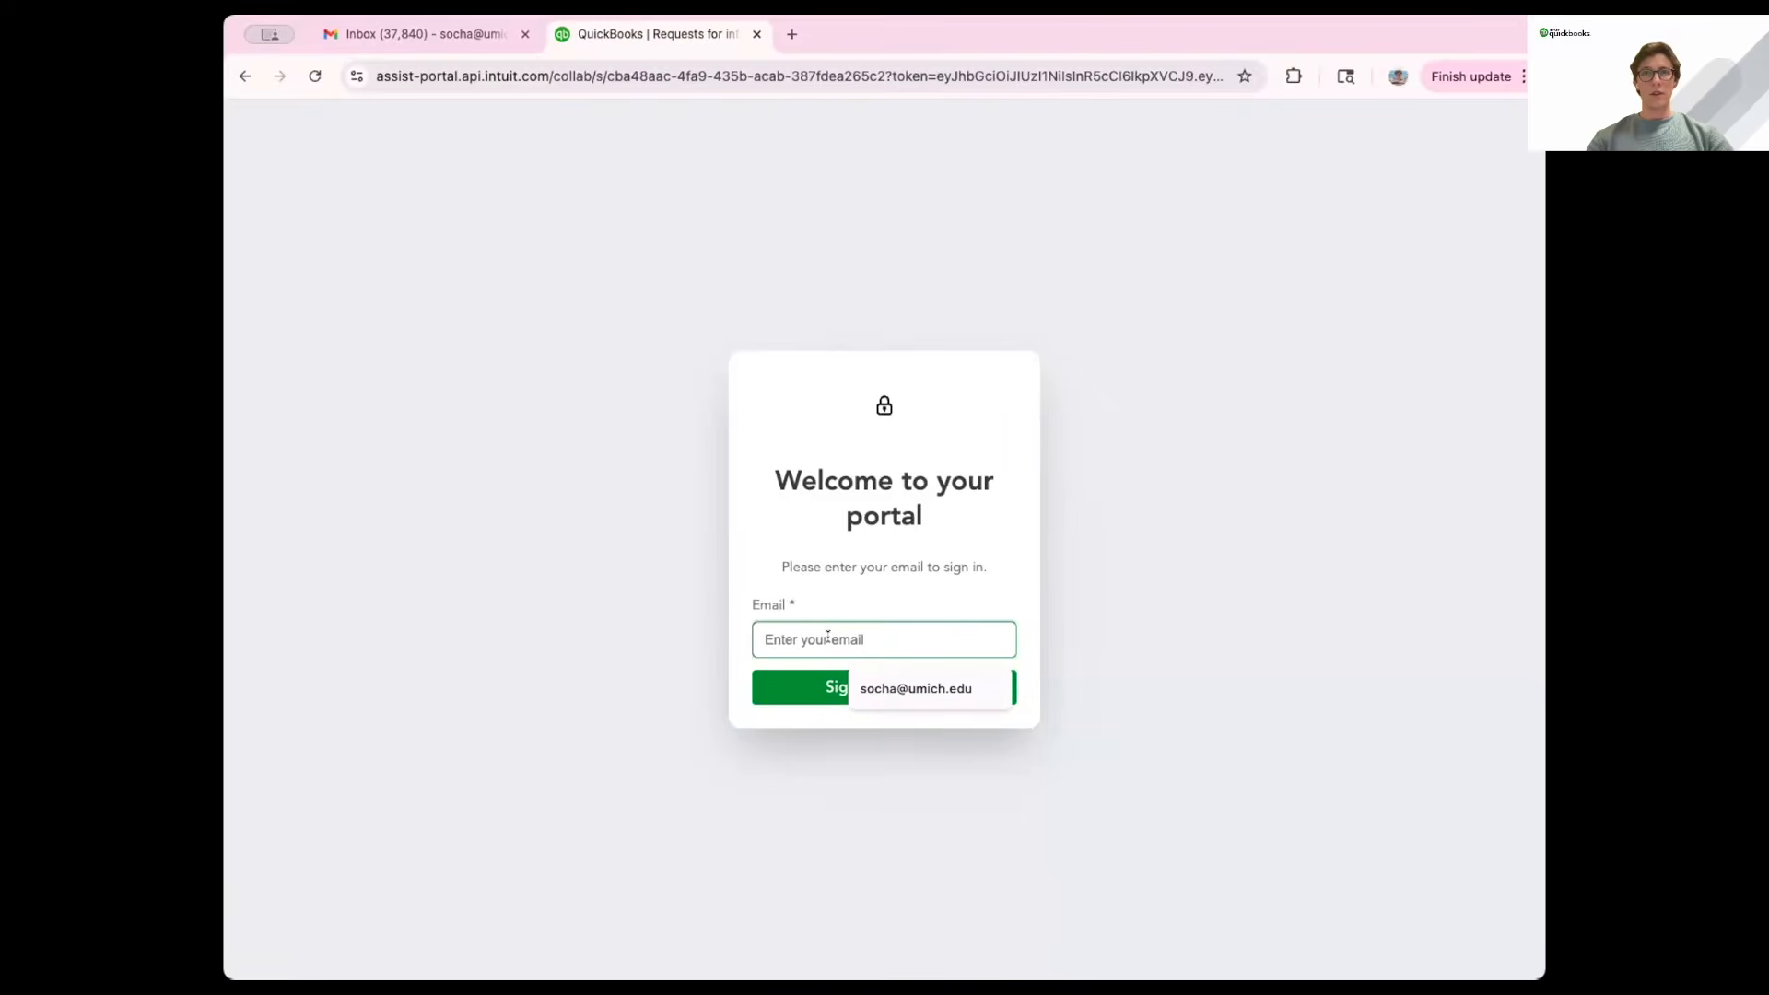
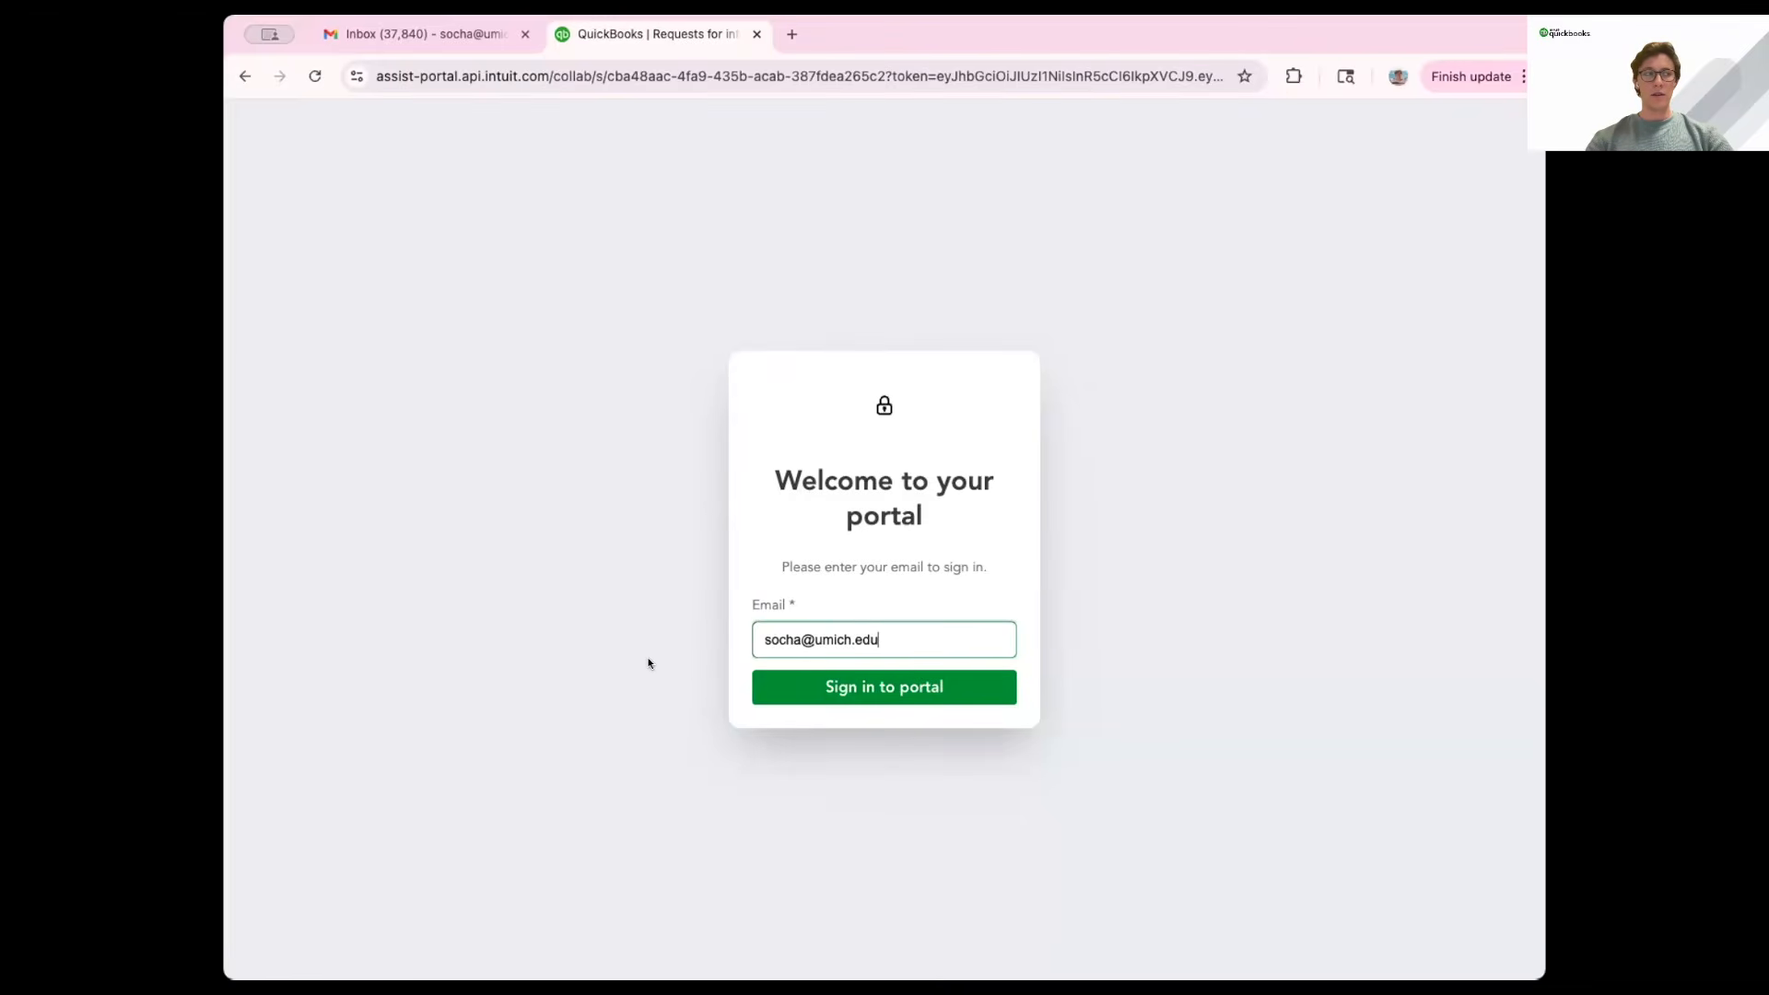
{"action": "left_click", "coordinate": [832, 687]}
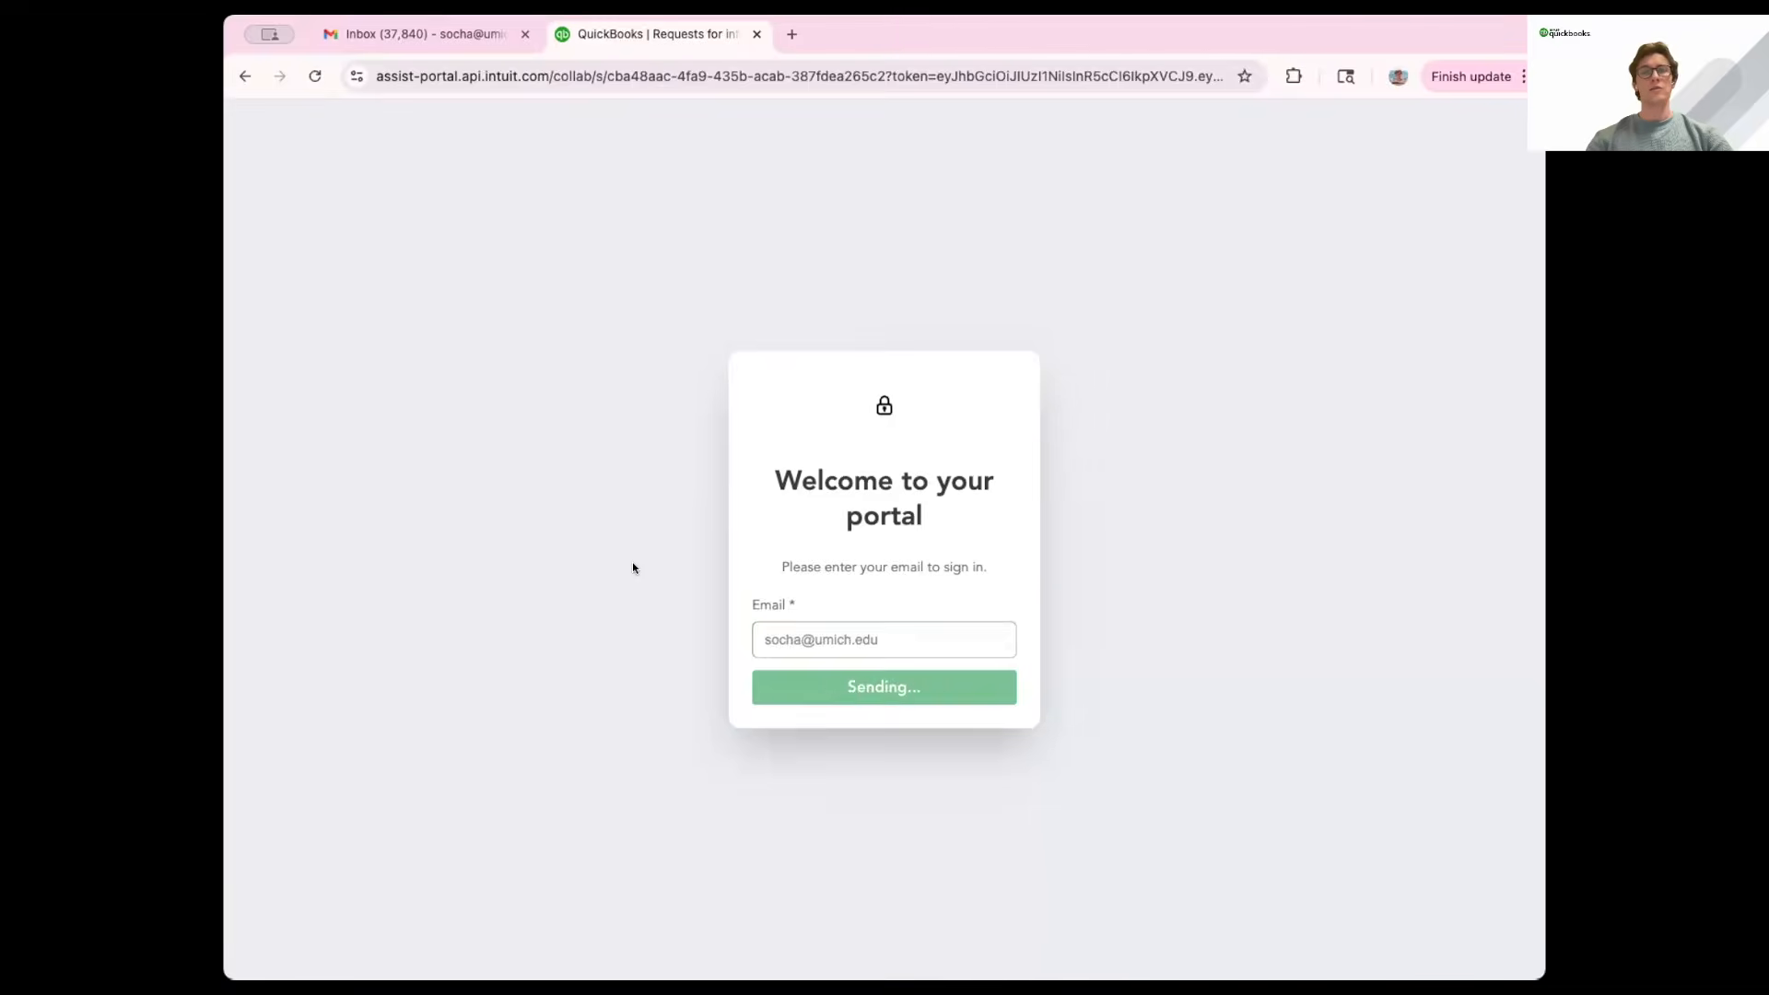
Copy the verification code from the Intuit email in Gmail and verify it in the portal.
{"action": "key", "text": "super+1"}
{"action": "left_click", "coordinate": [735, 235]}
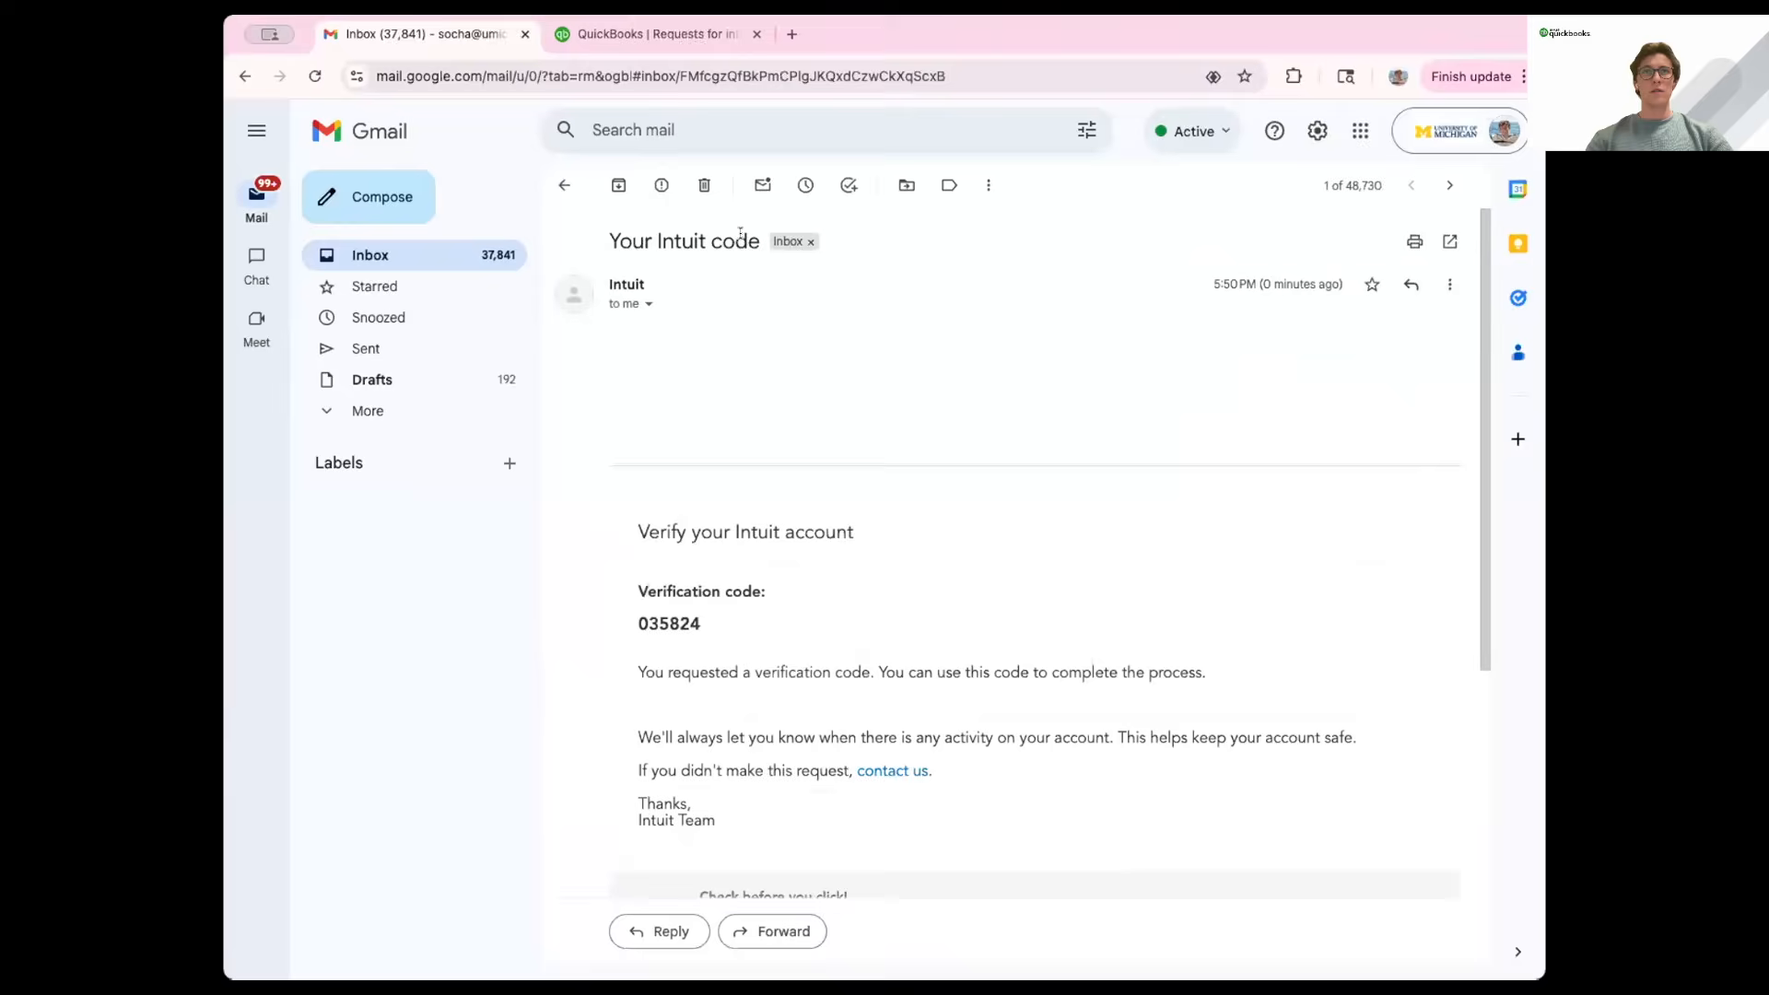
{"action": "left_click_drag", "start_coordinate": [705, 629], "coordinate": [632, 627]}
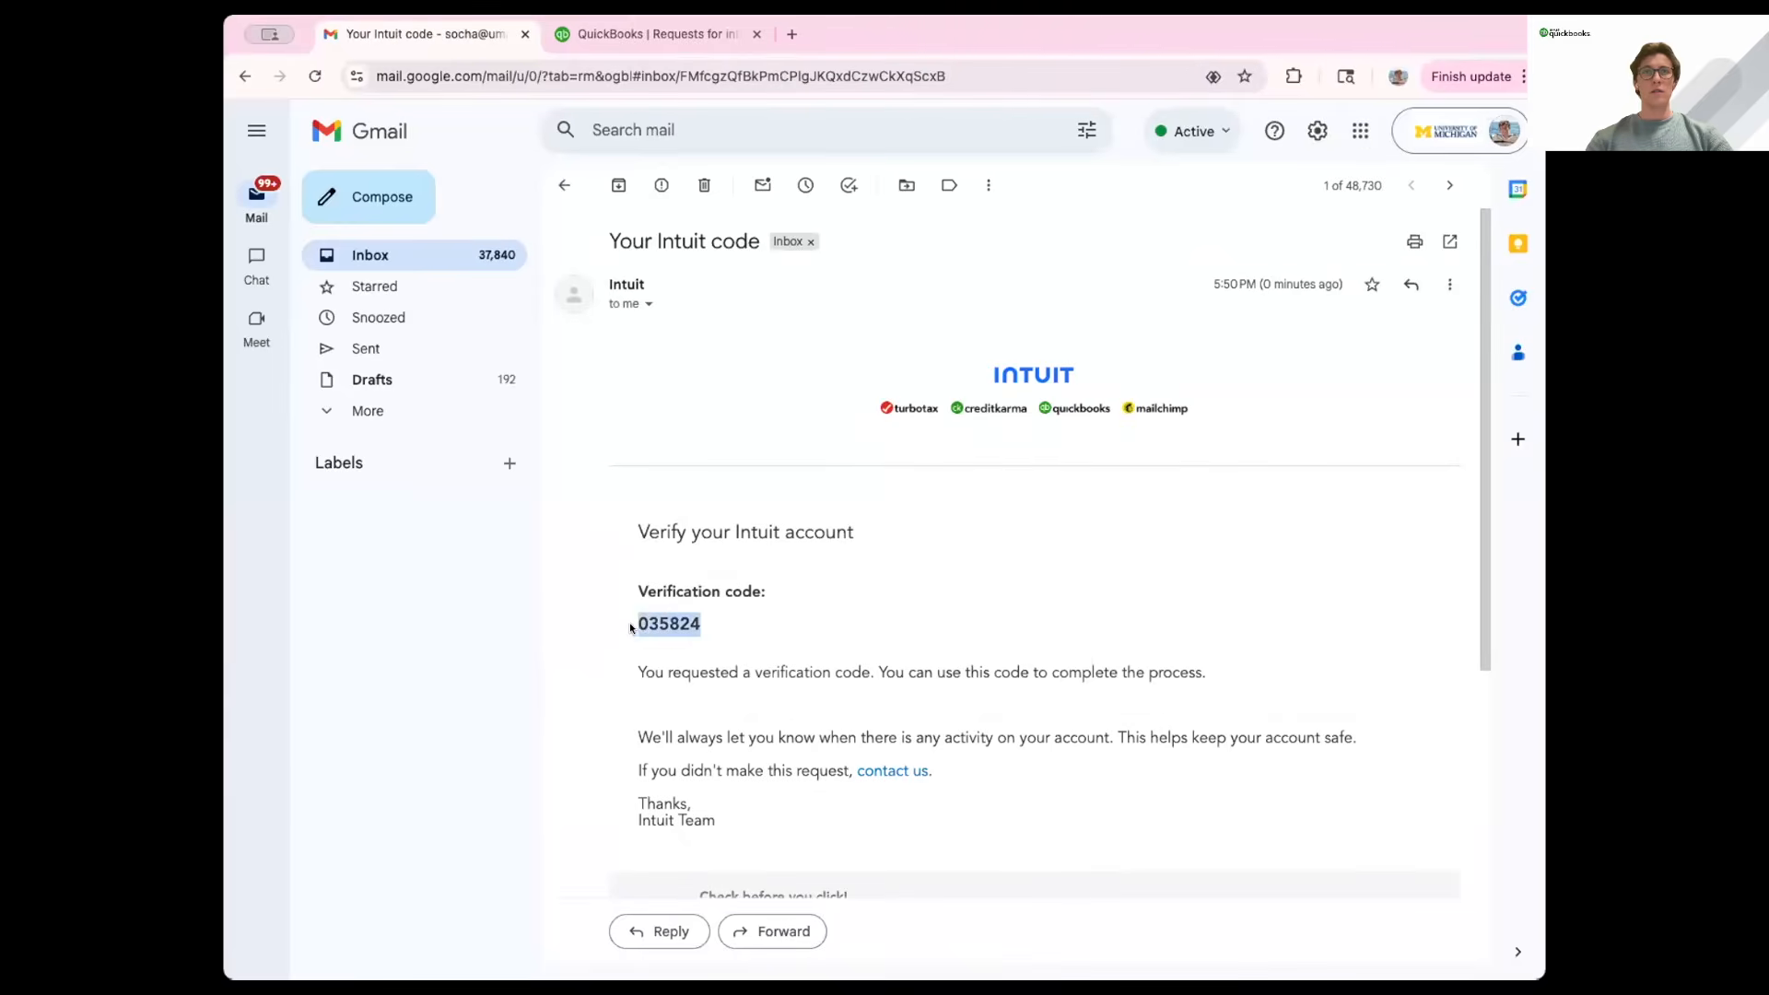
{"action": "key", "text": "super+c"}
{"action": "left_click", "coordinate": [620, 37]}
{"action": "key", "text": "super+v"}
{"action": "left_click", "coordinate": [927, 656]}
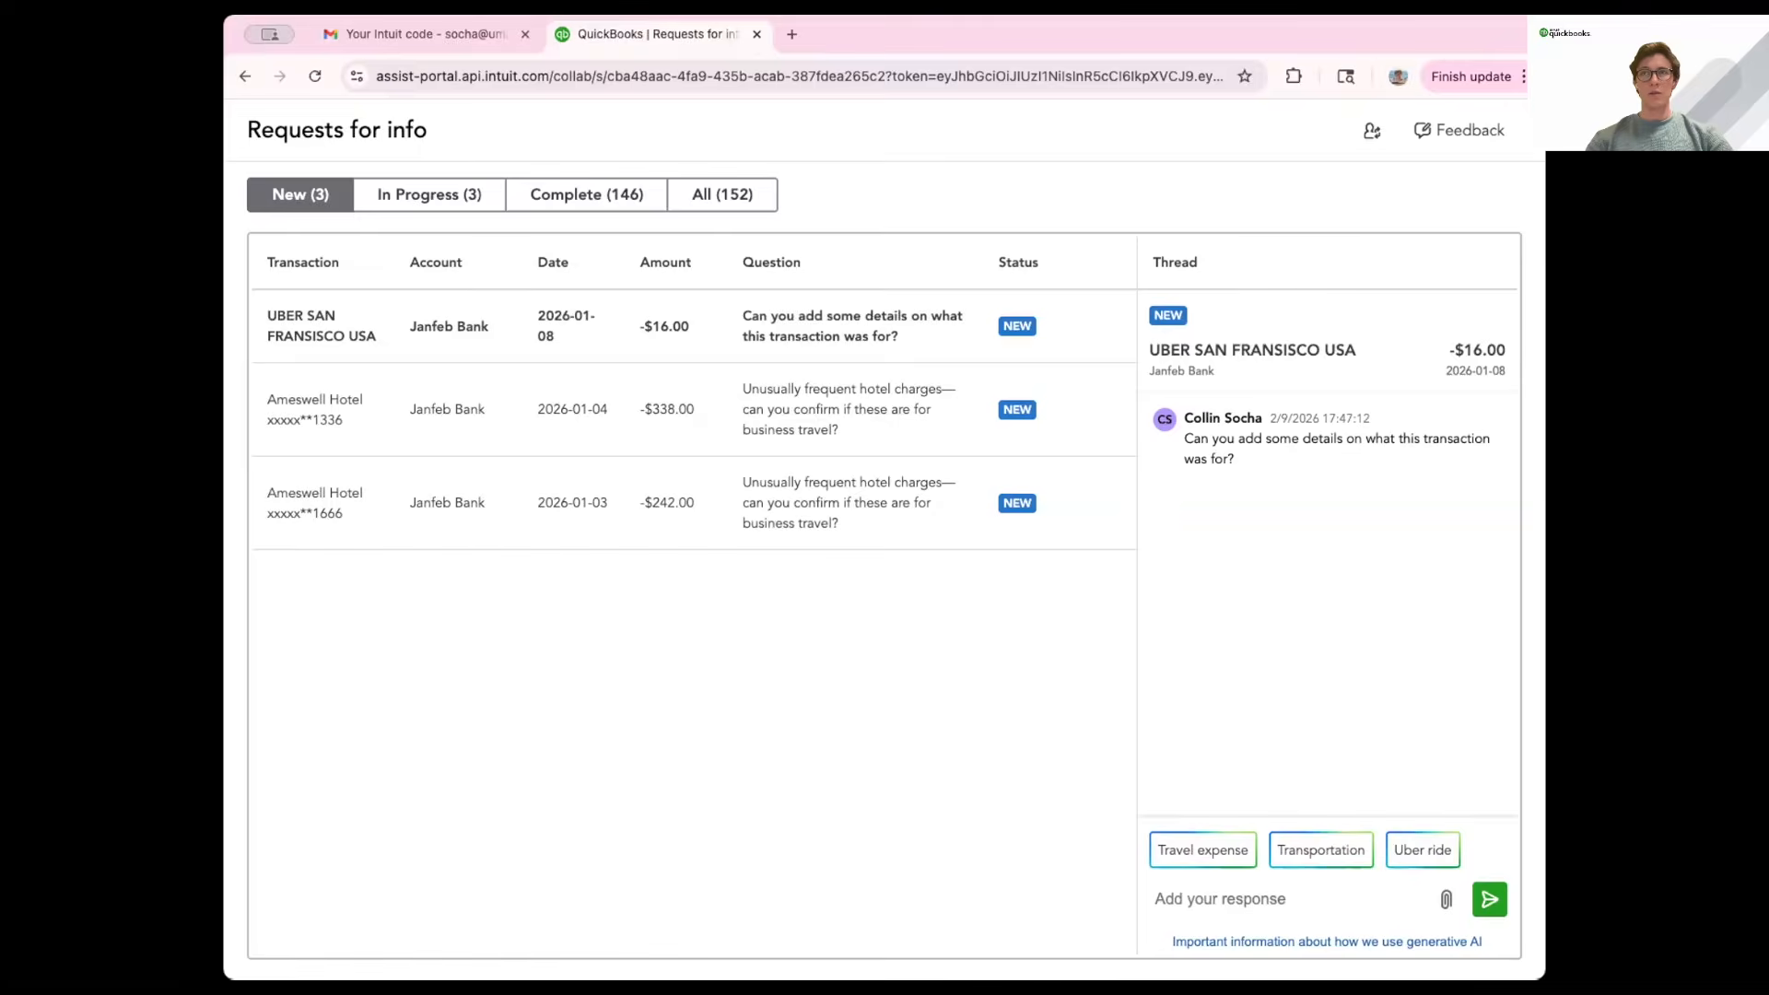
Reply 'Travel expense' to the $16.00 UBER SAN FRANSISCO USA request.
{"action": "left_click_drag", "start_coordinate": [1182, 406], "coordinate": [1517, 426]}
{"action": "left_click", "coordinate": [1300, 551]}
{"action": "left_click", "coordinate": [1198, 866]}
{"action": "left_click", "coordinate": [1517, 907]}
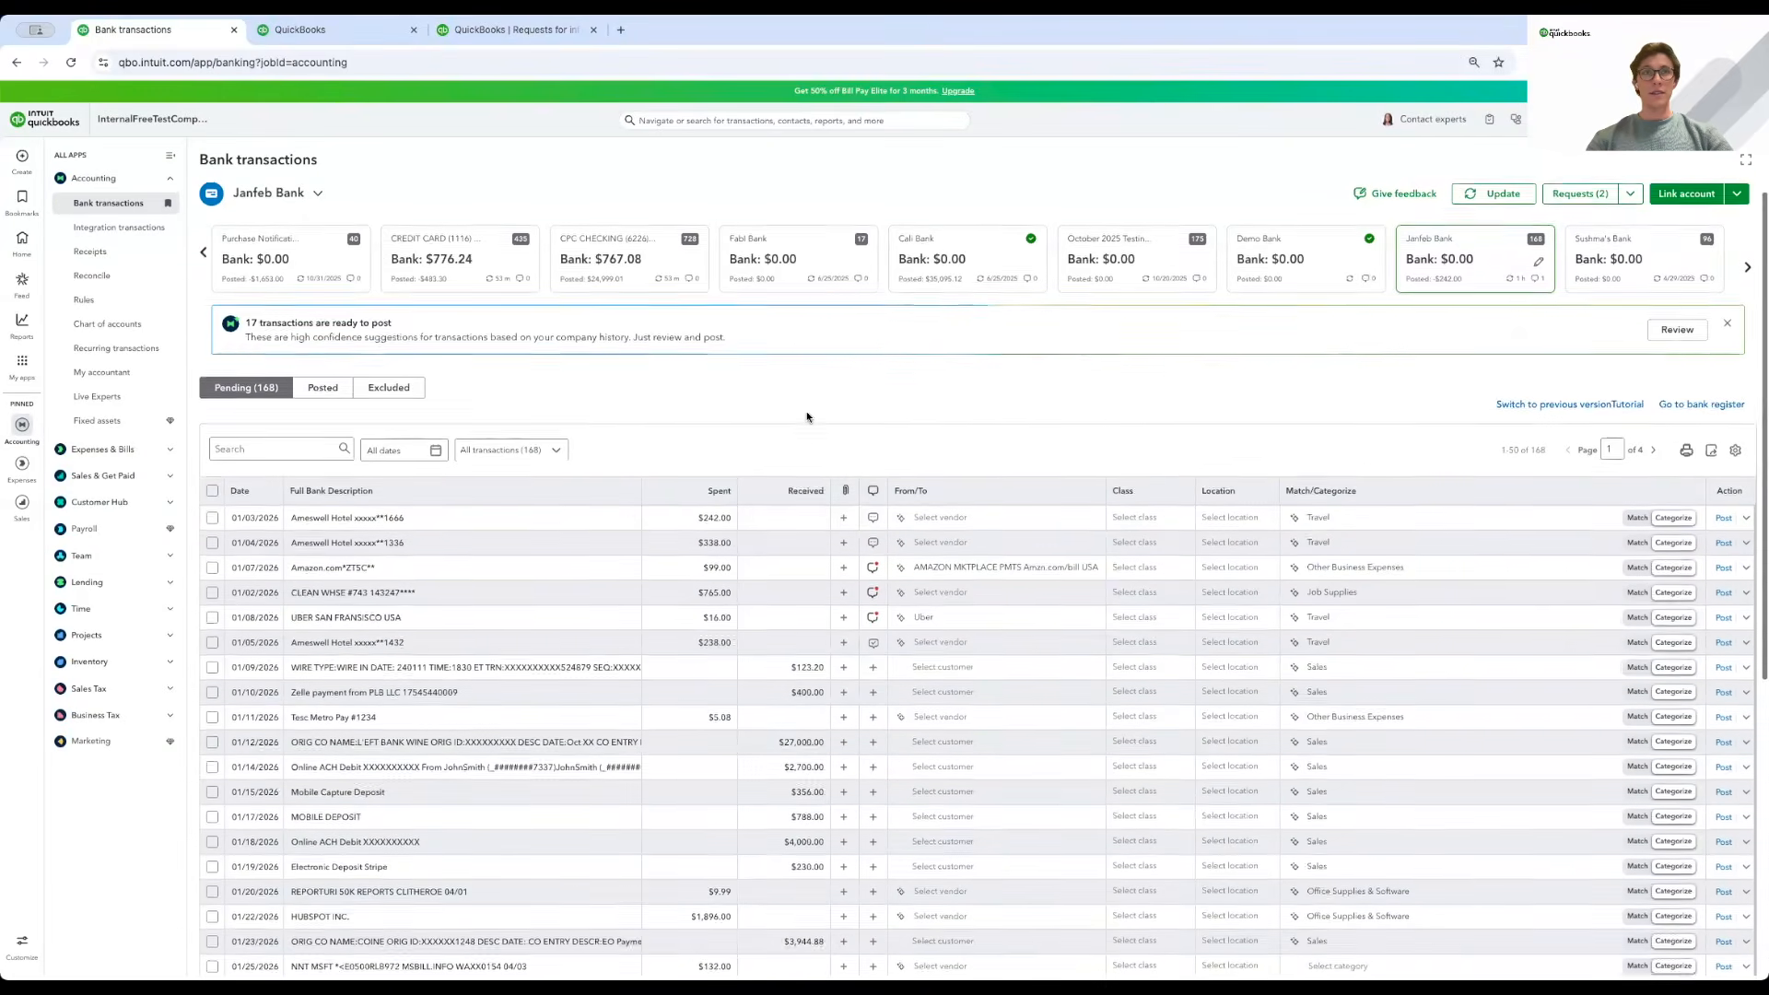
{"action": "left_click", "coordinate": [873, 633]}
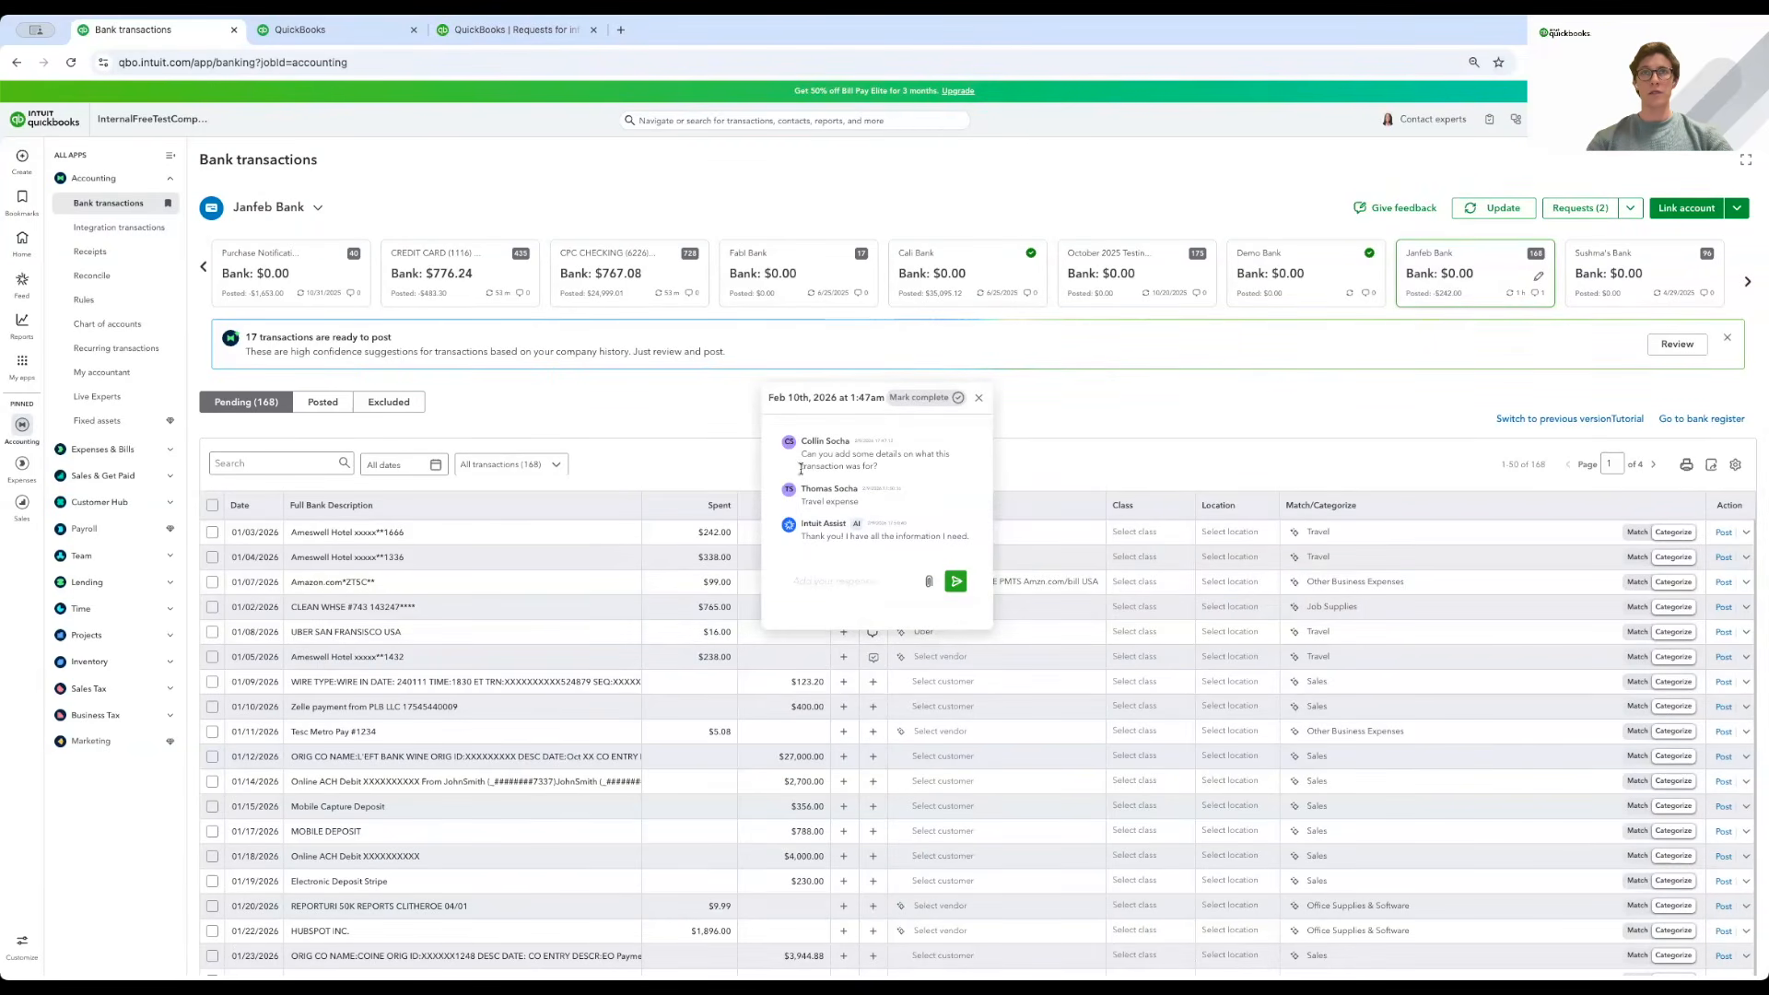
{"action": "left_click", "coordinate": [979, 397]}
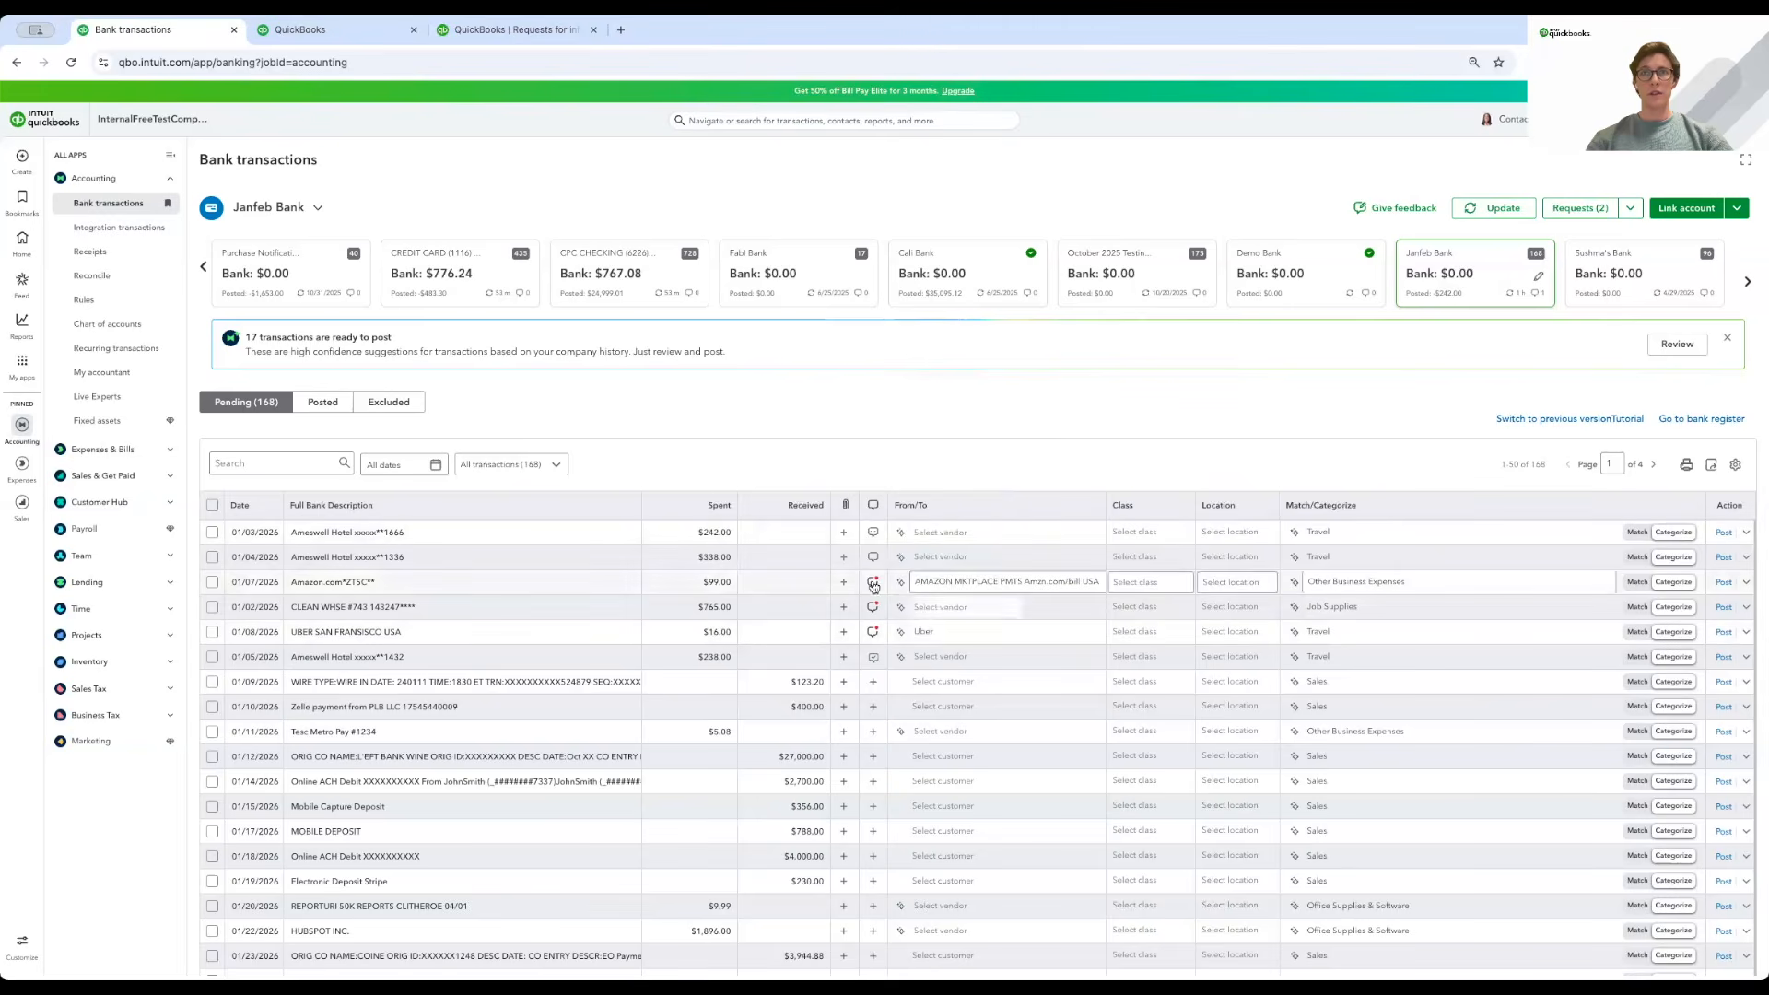
{"action": "left_click", "coordinate": [872, 583]}
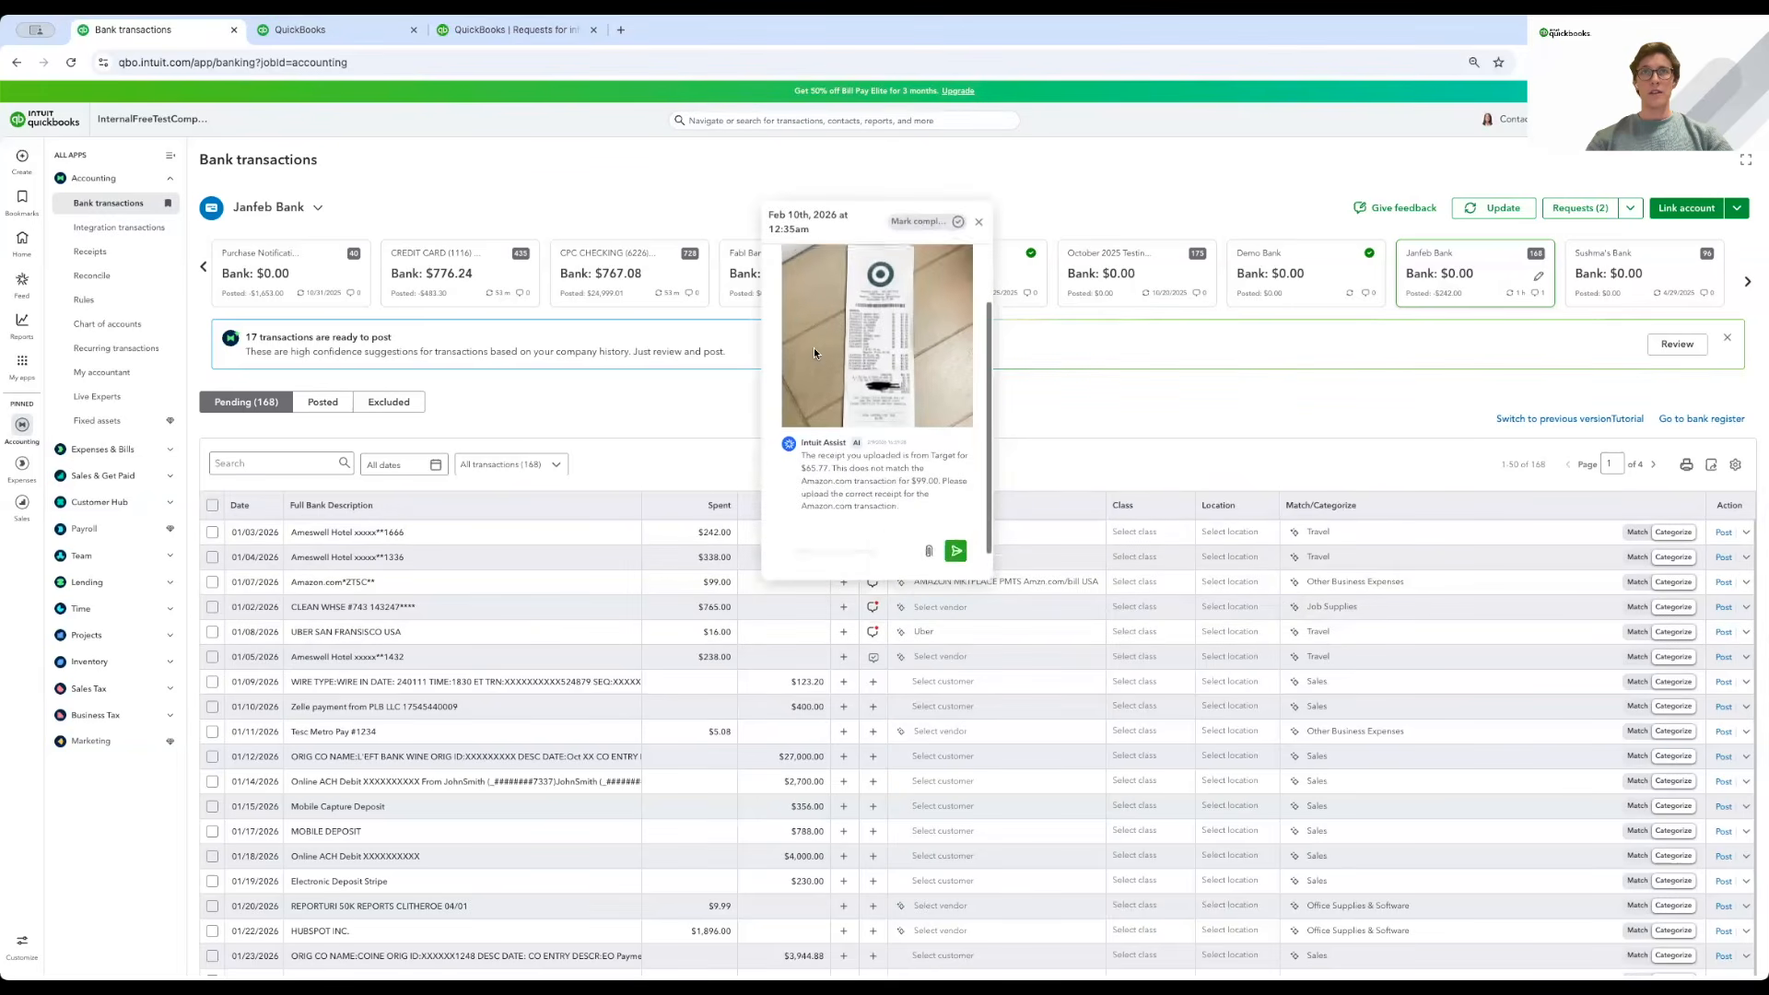
{"action": "left_click", "coordinate": [978, 222]}
{"action": "left_click", "coordinate": [874, 634]}
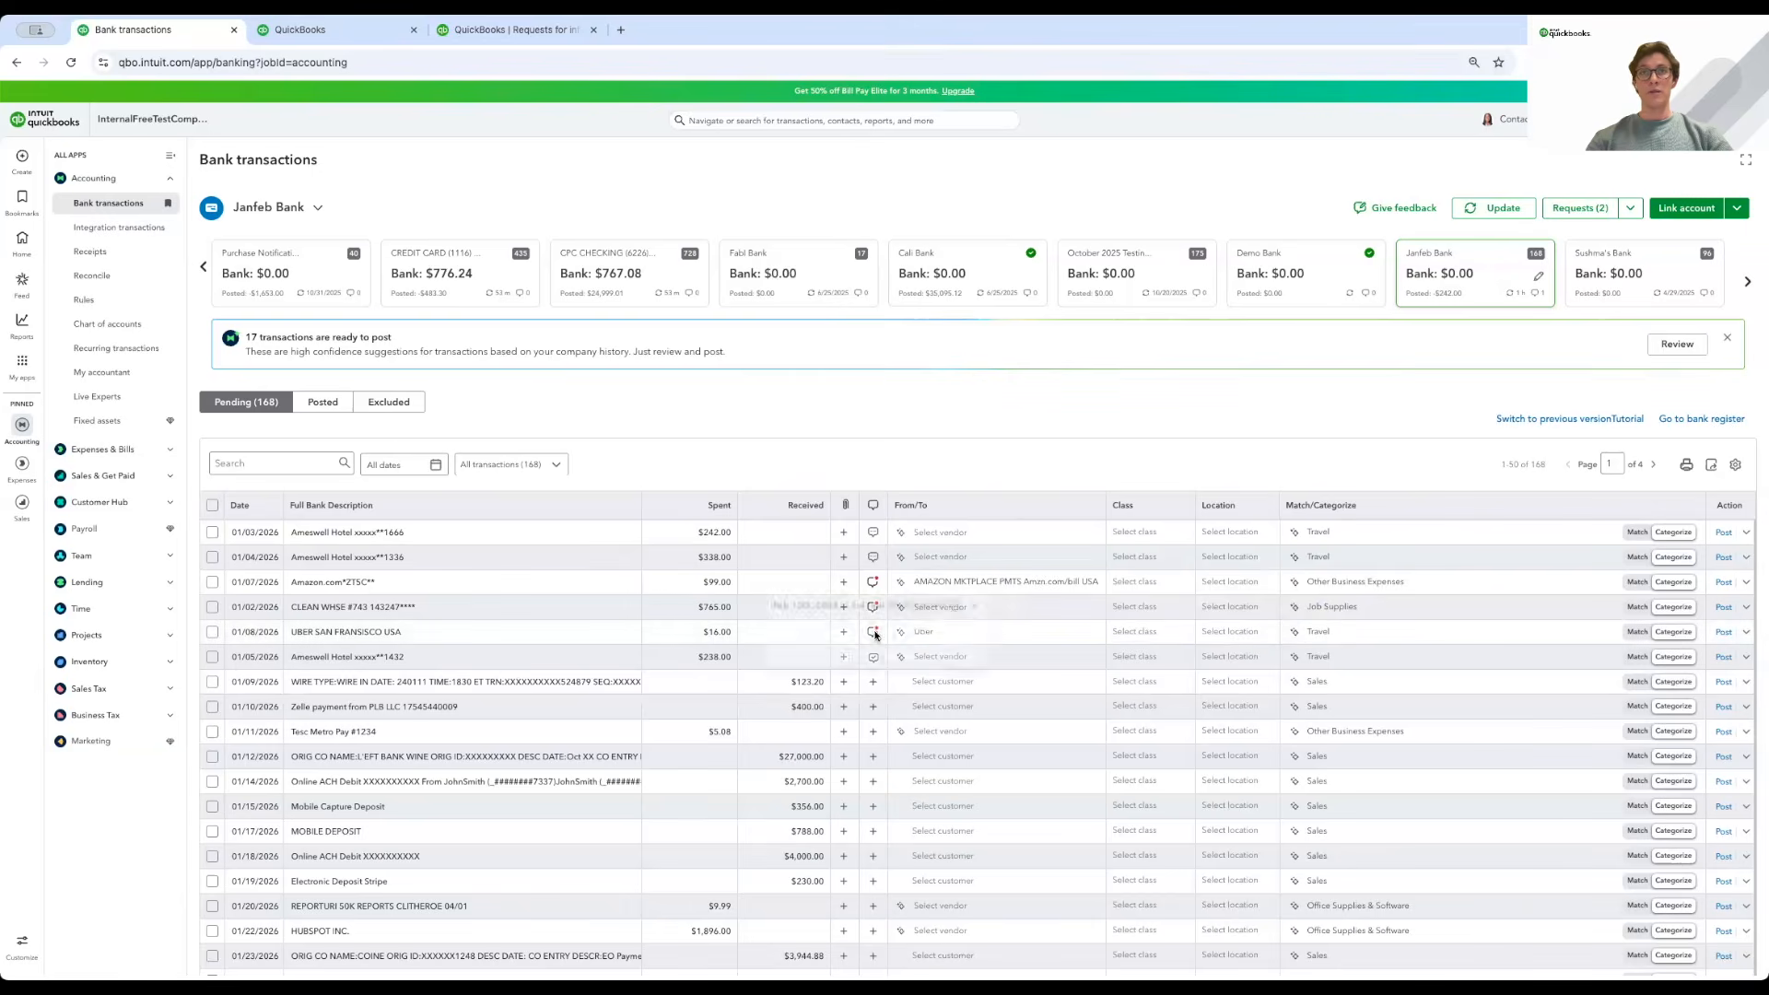
{"action": "triple_click", "coordinate": [820, 489]}
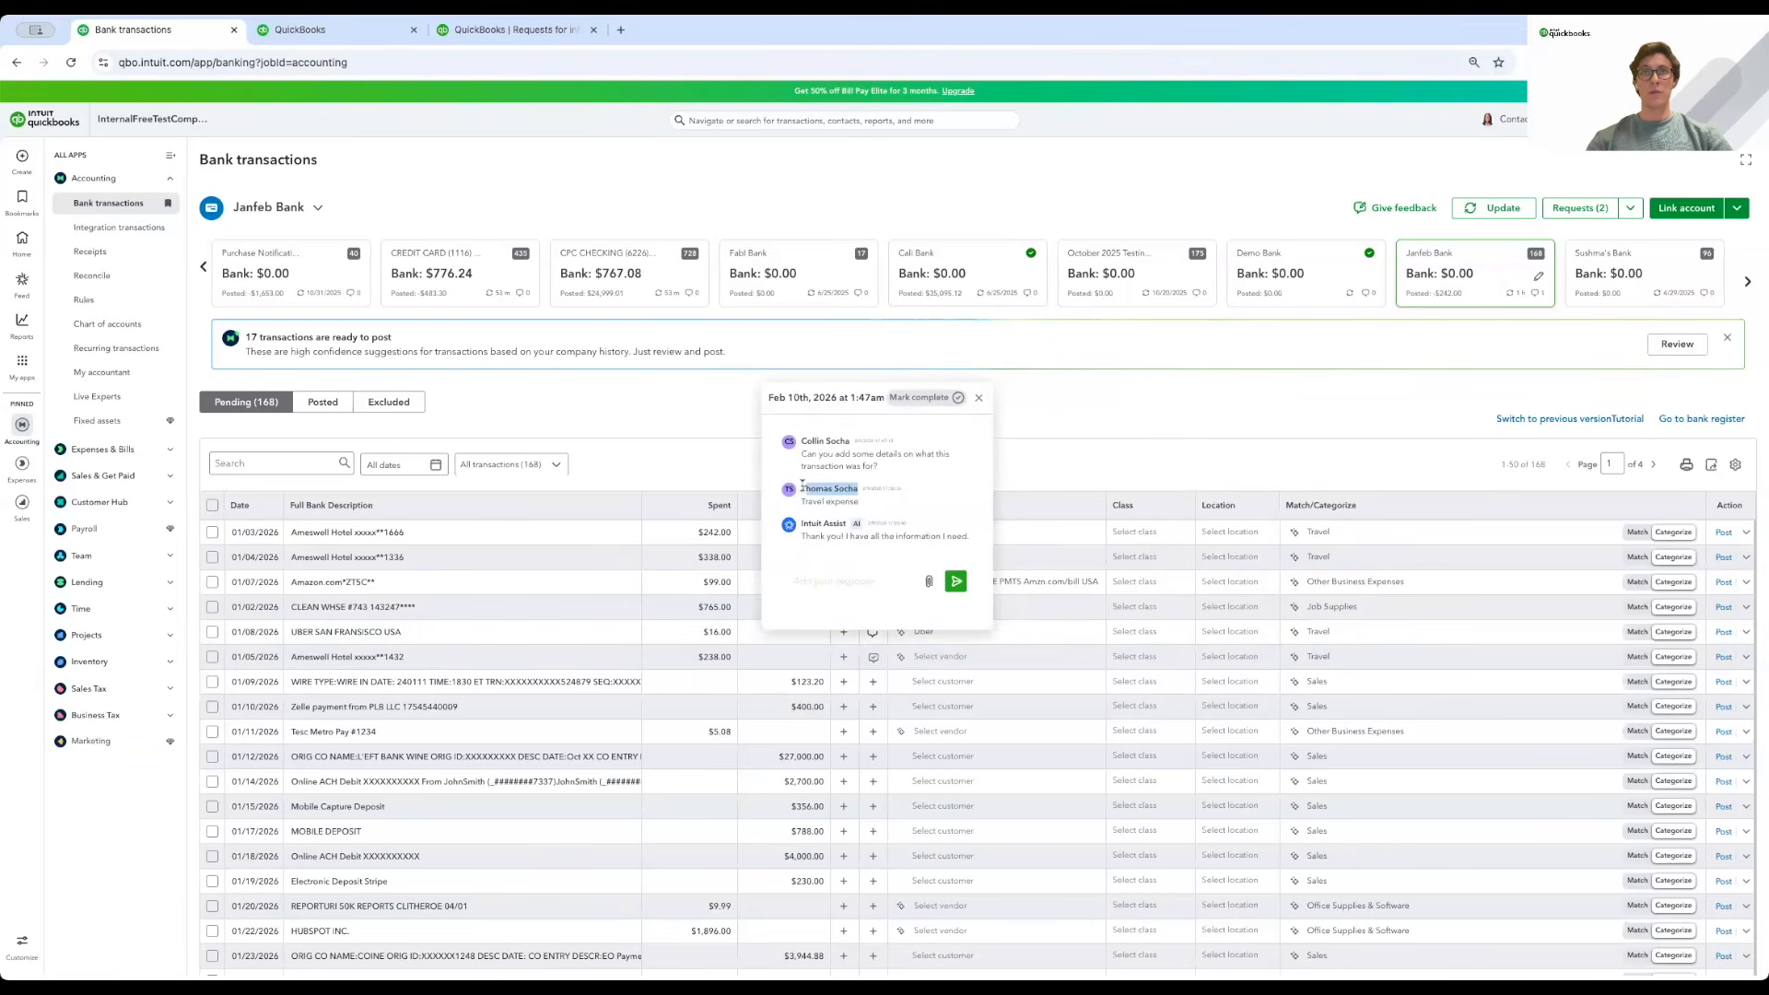
{"action": "left_click", "coordinate": [816, 506]}
{"action": "left_click_drag", "start_coordinate": [802, 537], "coordinate": [969, 546]}
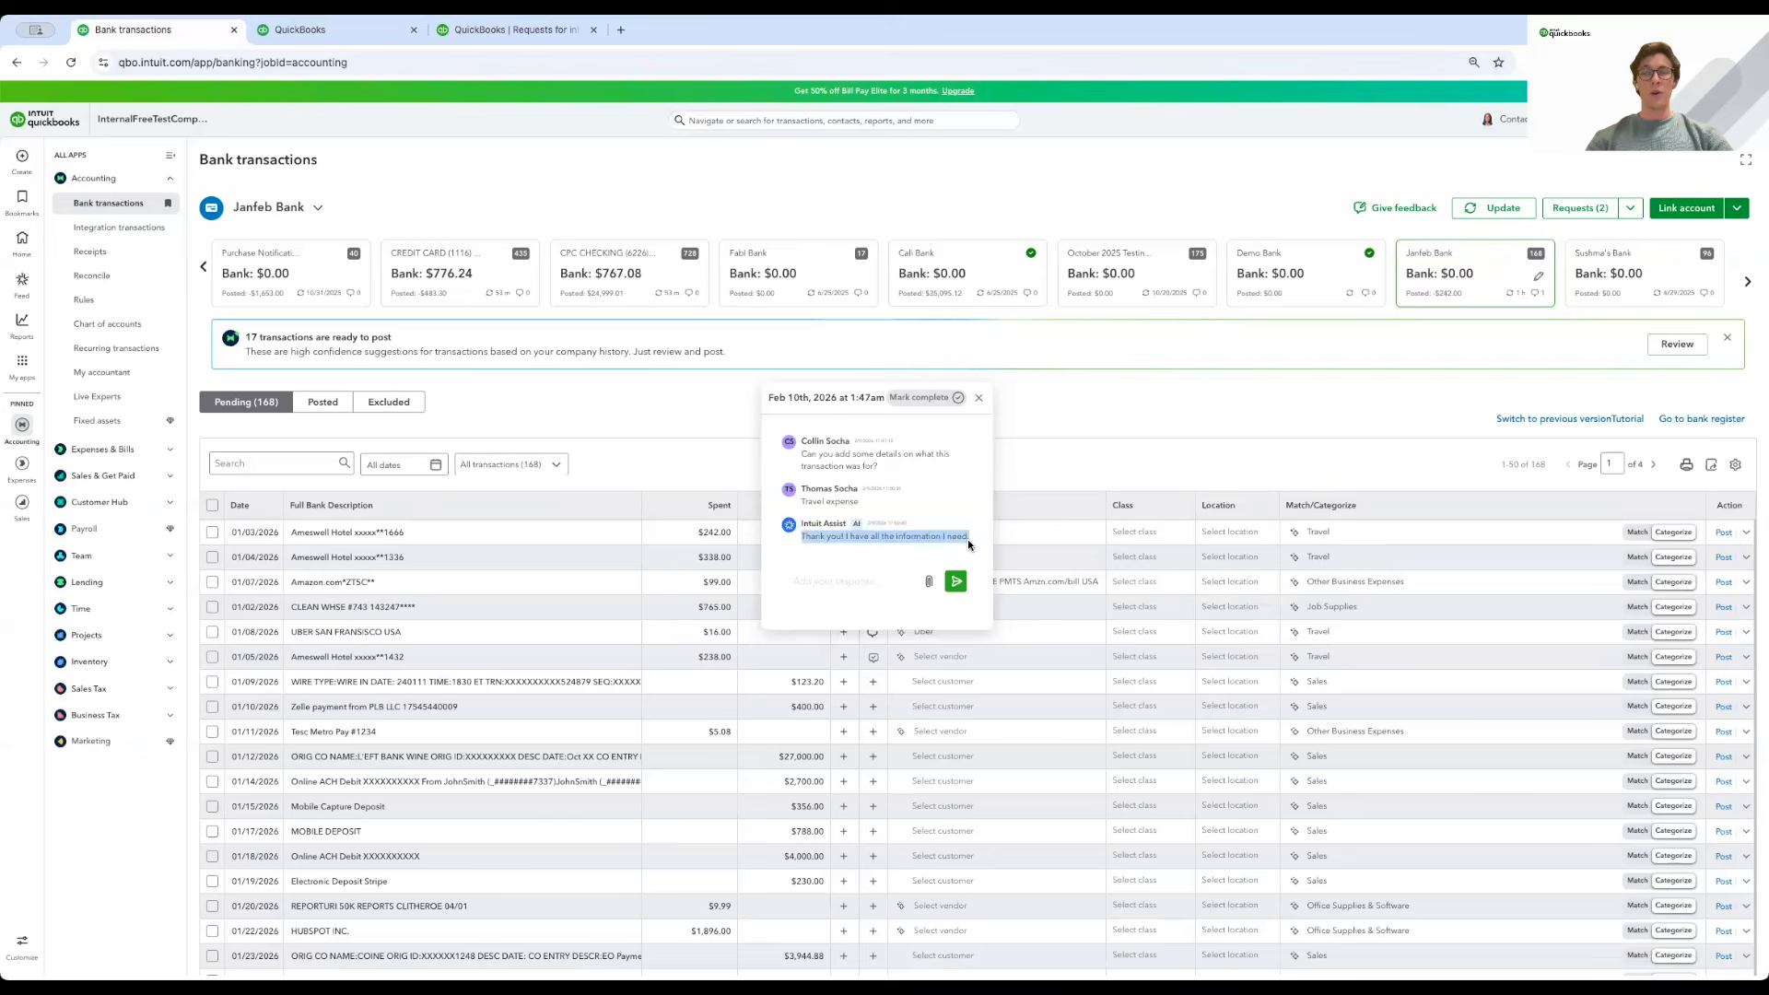
{"action": "left_click", "coordinate": [981, 400]}
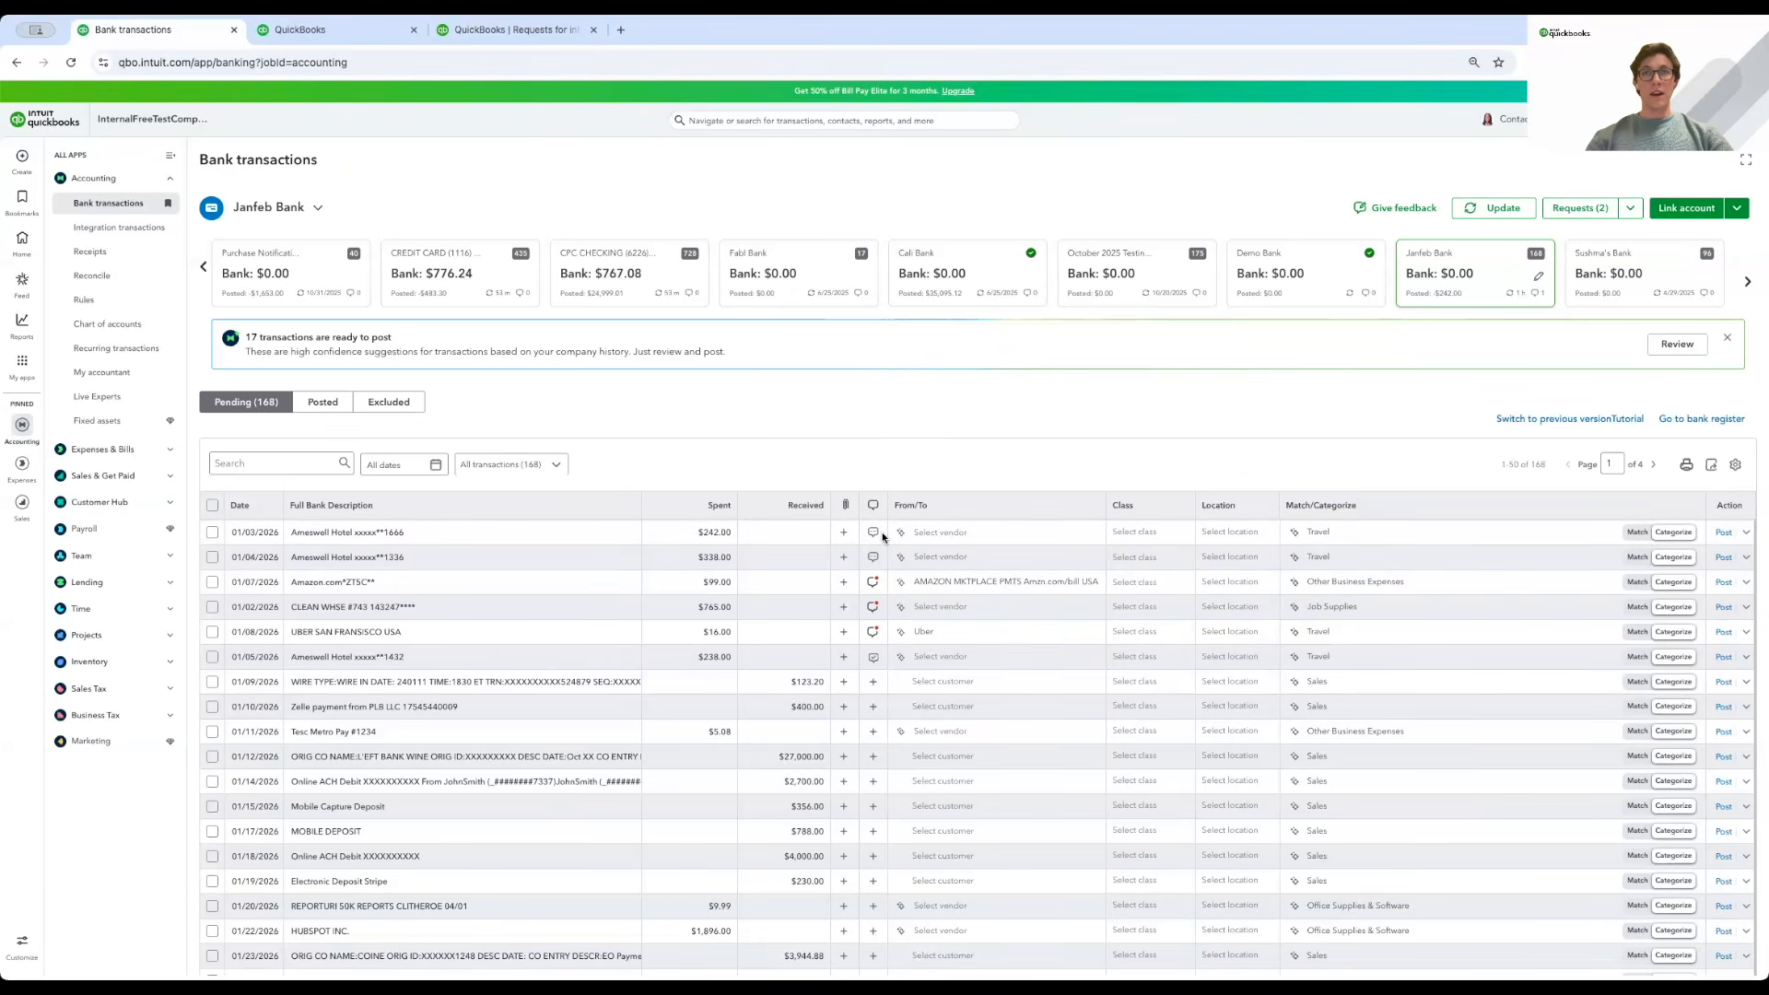
Go to the Accounting page of Account and settings.
{"action": "left_click", "coordinate": [1663, 120]}
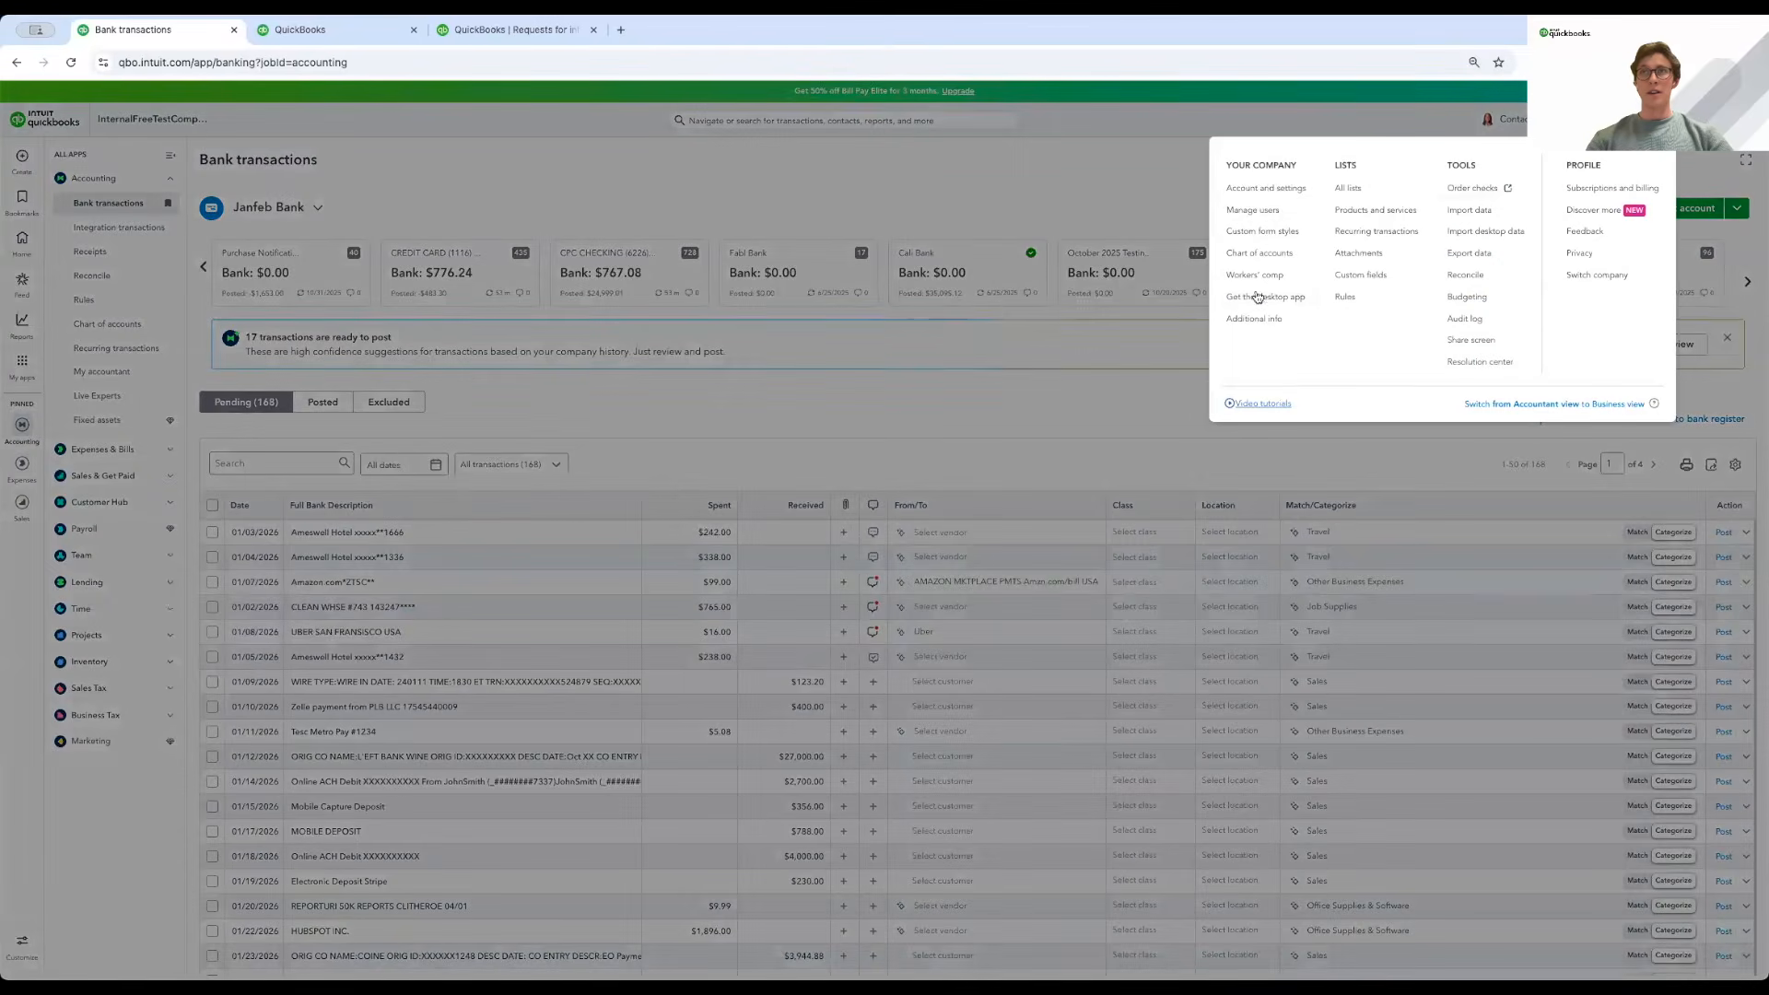
{"action": "left_click", "coordinate": [1262, 188]}
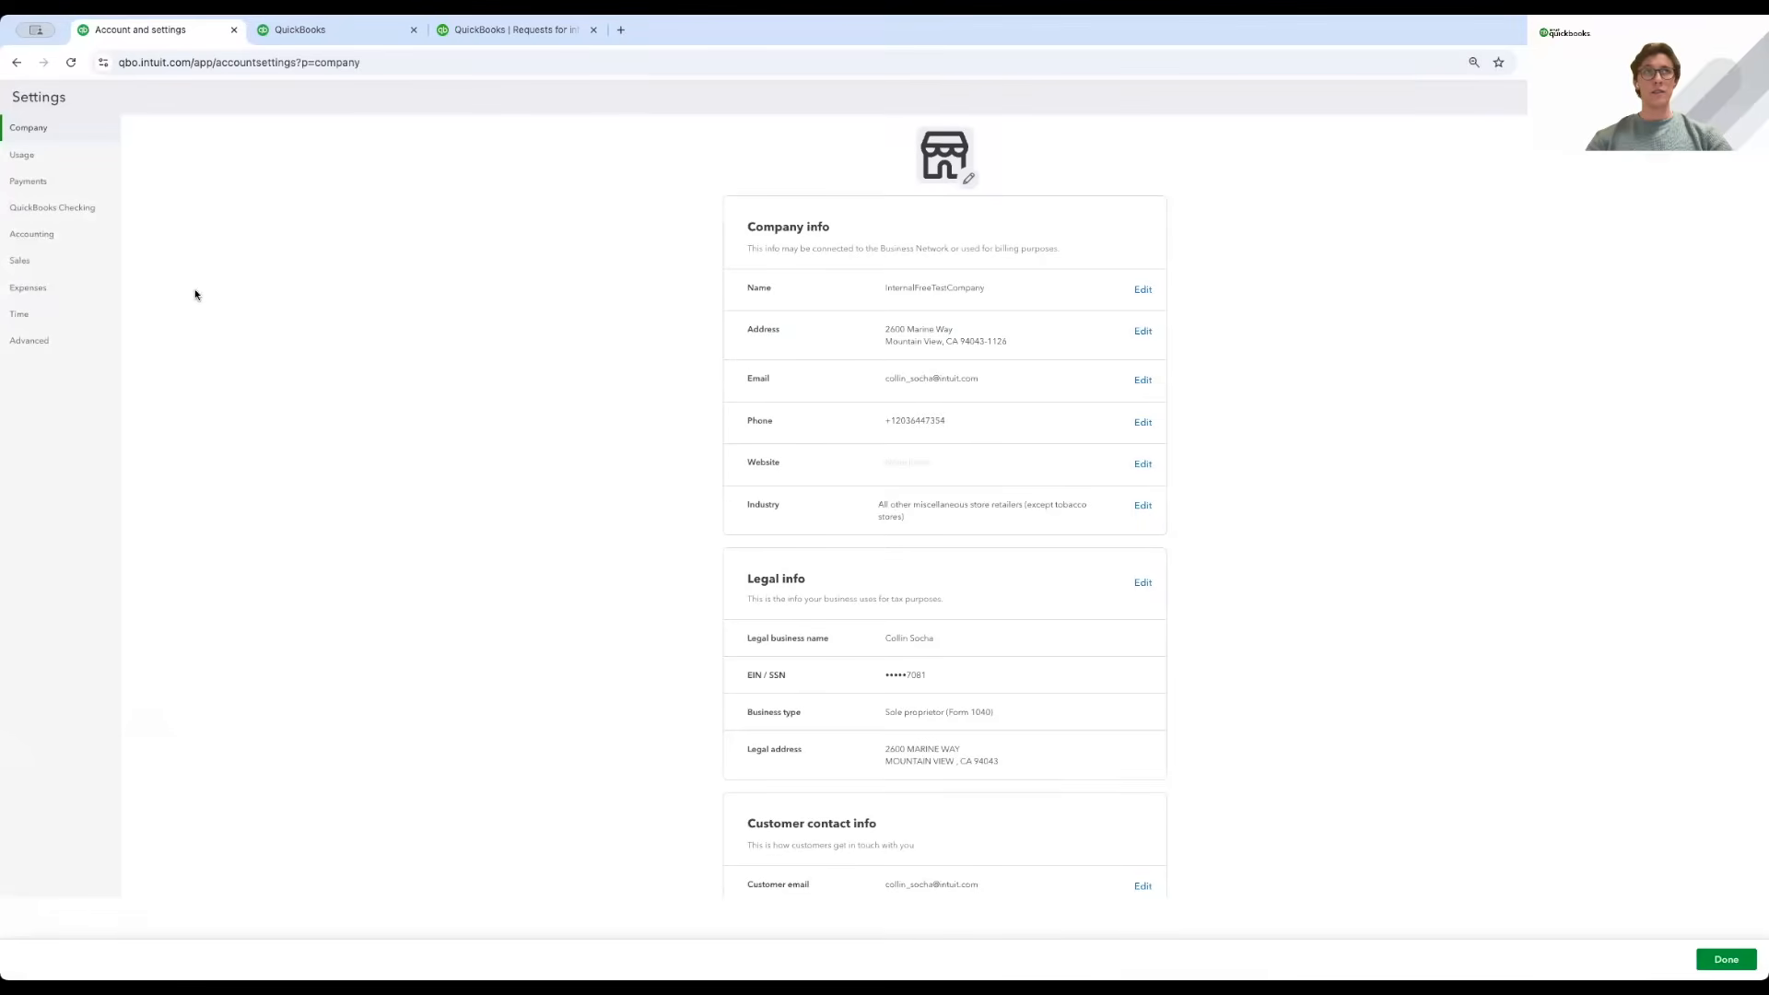
{"action": "left_click", "coordinate": [38, 236]}
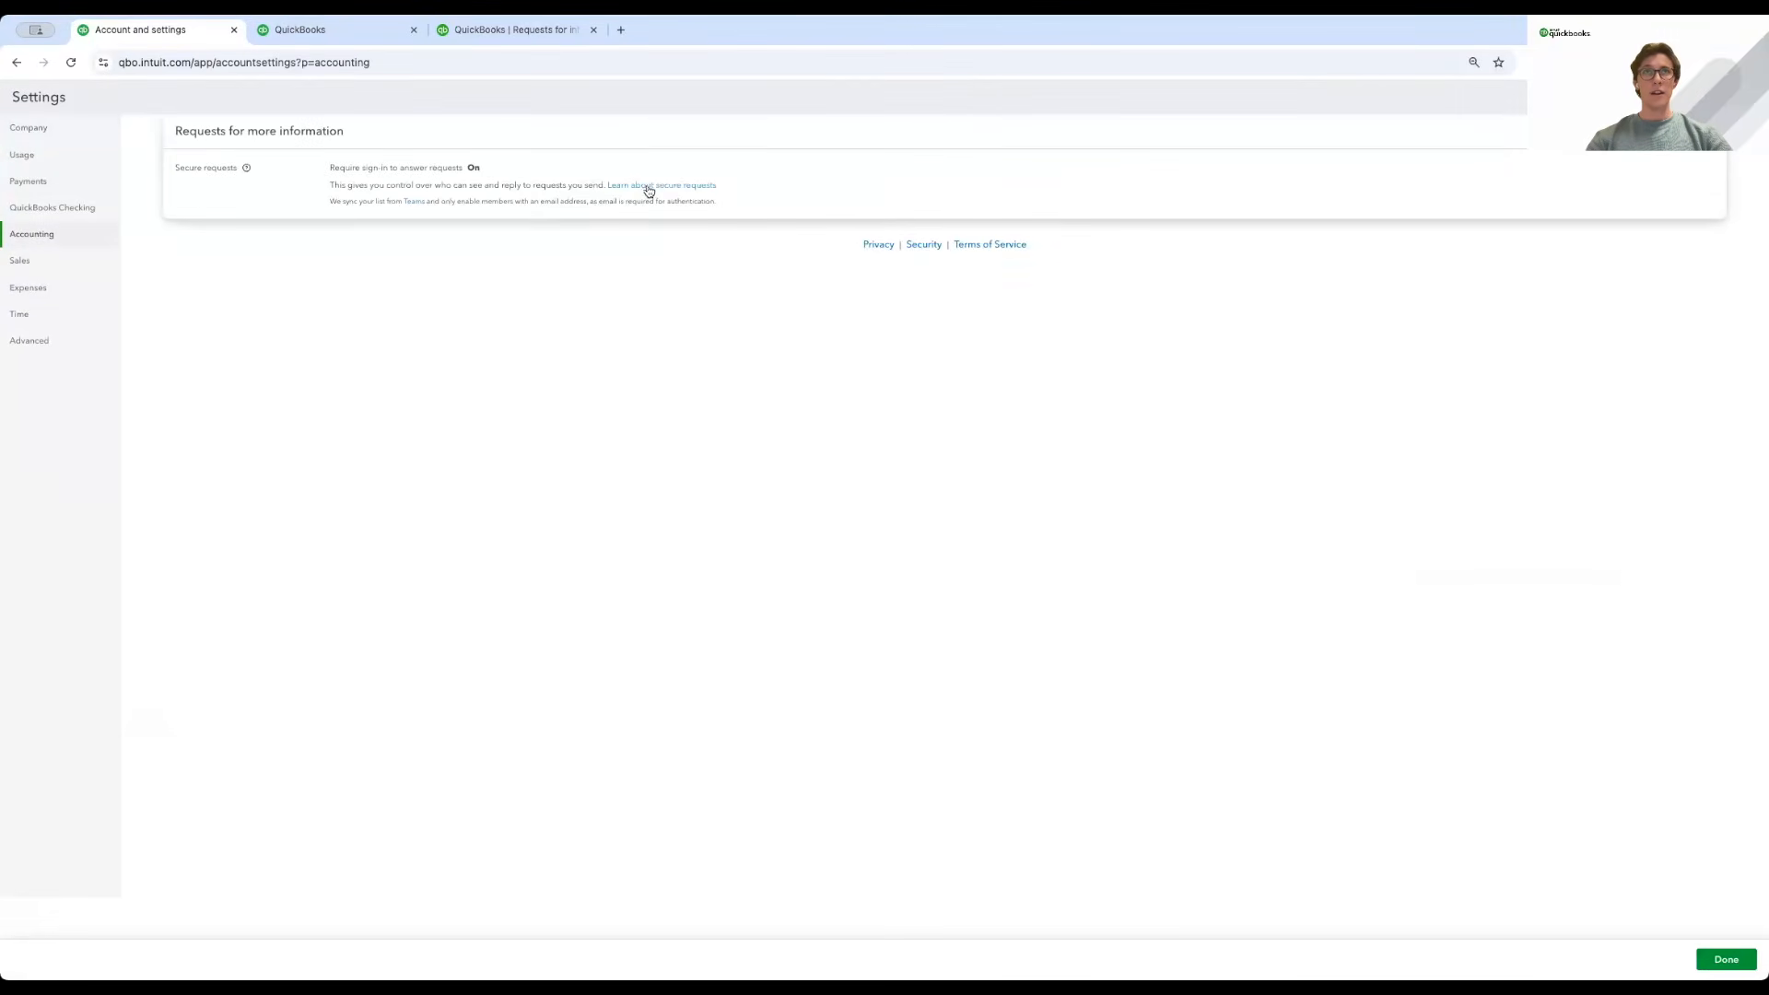
Read the help article on requesting more information about transactions with secure requests.
{"action": "left_click", "coordinate": [648, 185]}
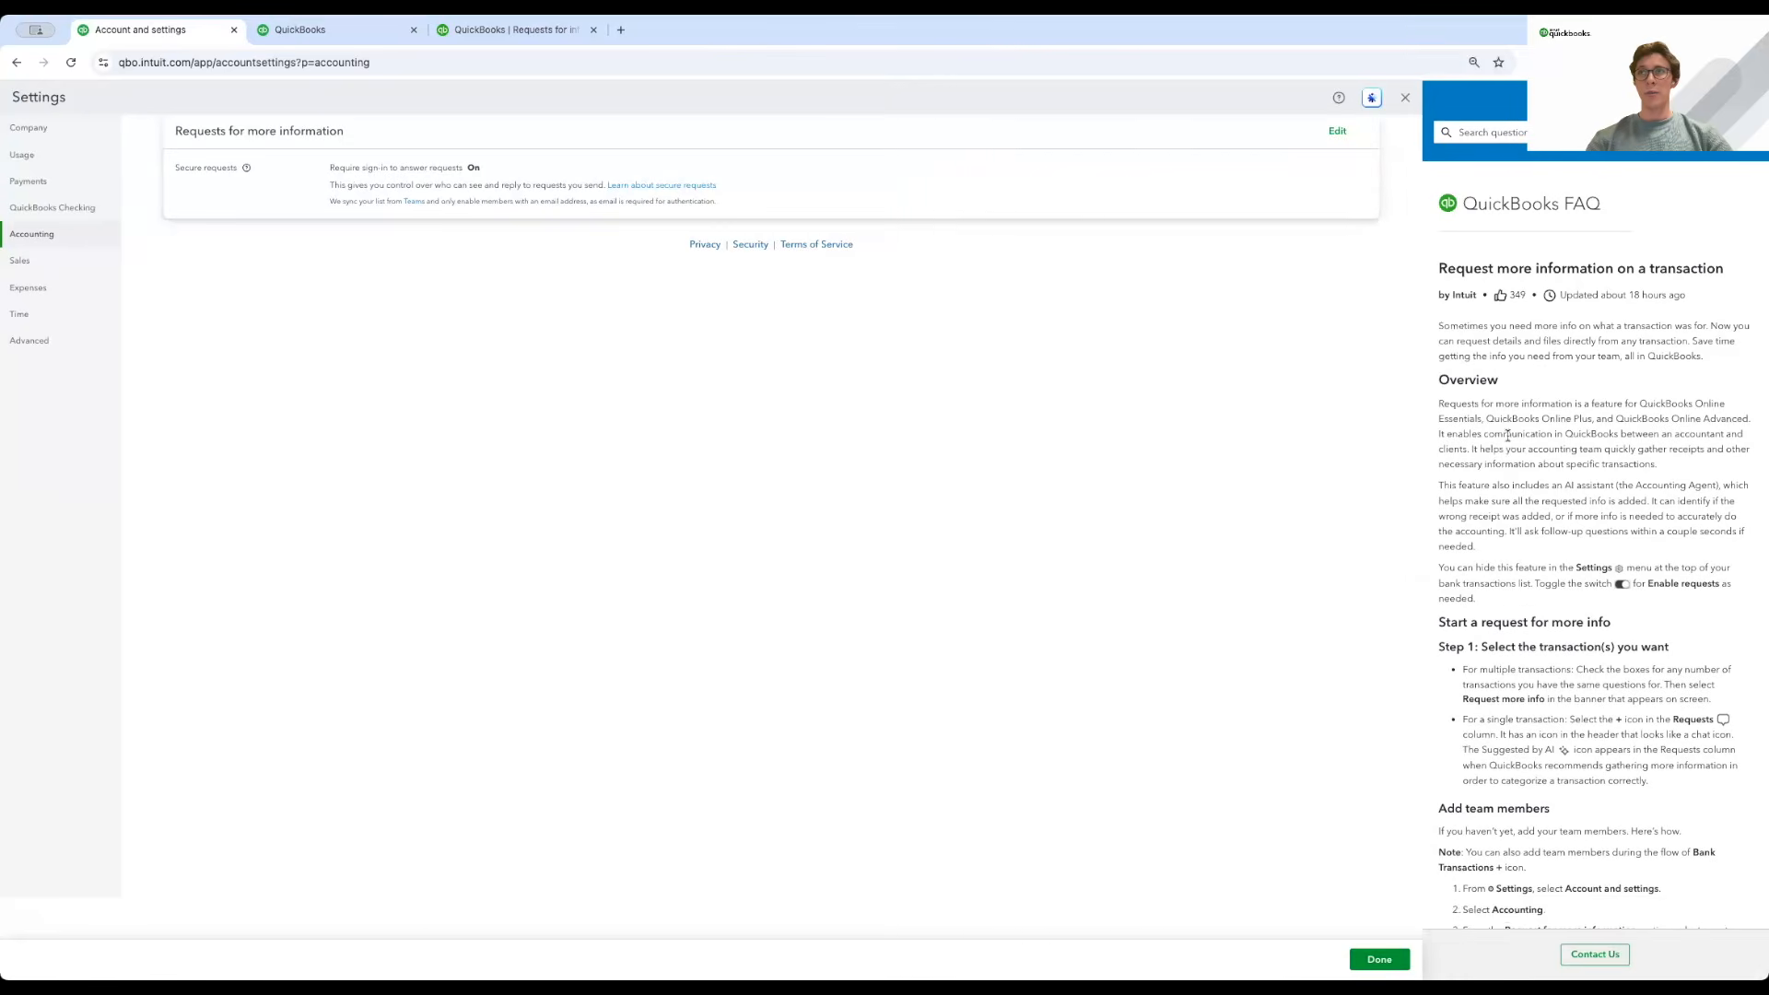
{"action": "left_click_drag", "start_coordinate": [1442, 272], "coordinate": [1721, 285]}
{"action": "left_click", "coordinate": [1594, 400]}
{"action": "scroll", "coordinate": [1535, 470], "scroll_direction": "down", "scroll_amount": 5}
{"action": "scroll", "coordinate": [1535, 463], "scroll_direction": "down", "scroll_amount": 10}
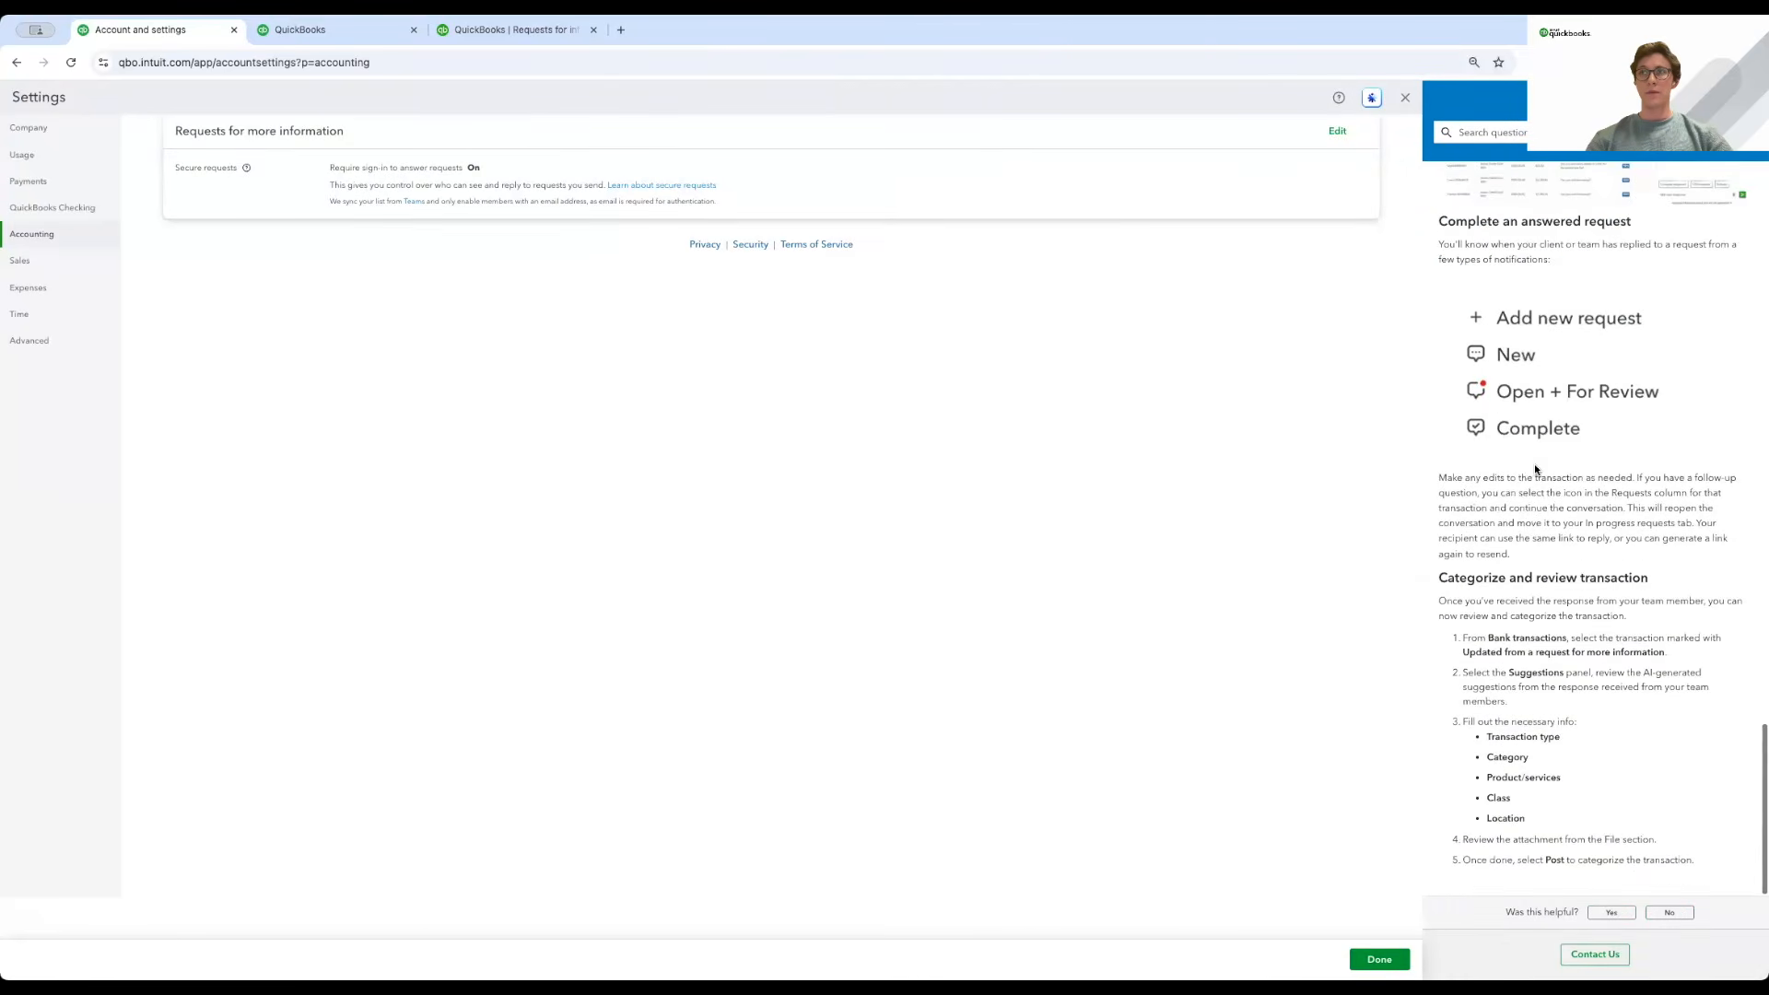